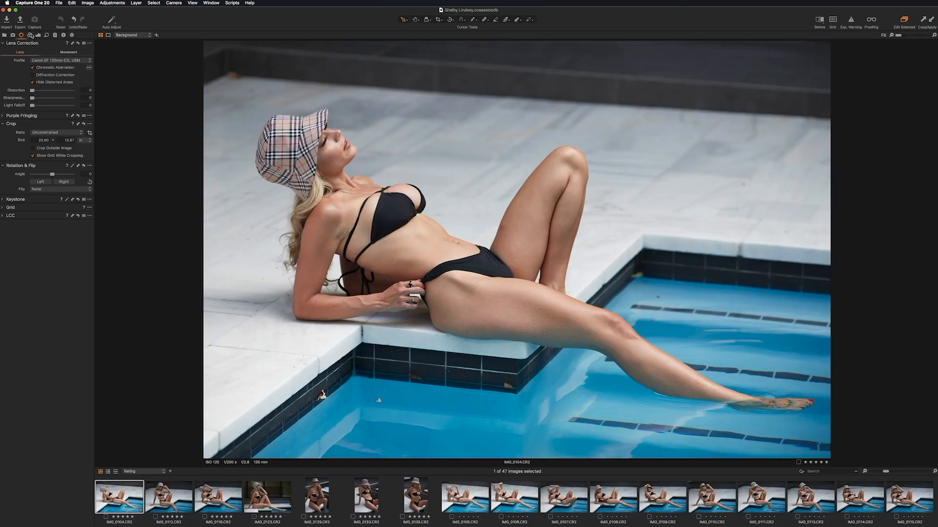
Sample the skin on the model's midriff as the Color Editor skin tone, trim its hue range away from yellow, and extend its saturation range outward
{"action": "left_click", "coordinate": [30, 35]}
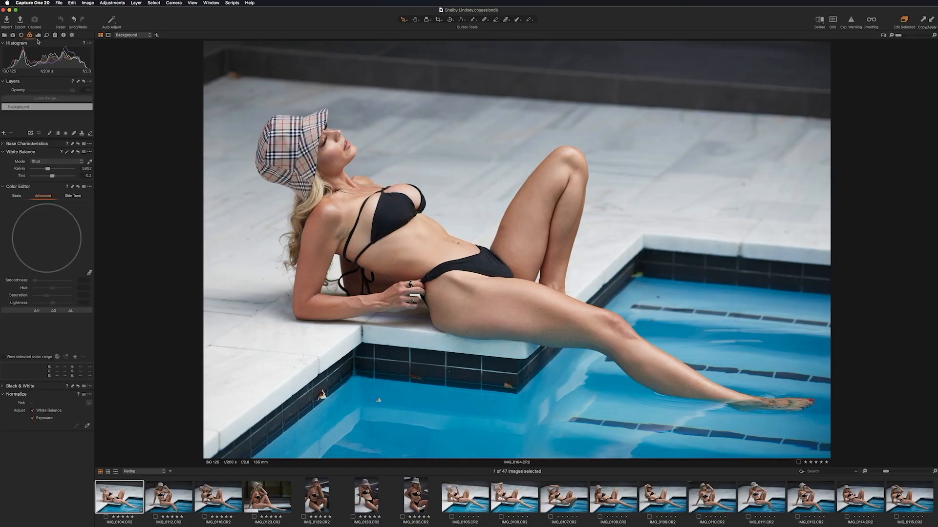
{"action": "left_click", "coordinate": [38, 35]}
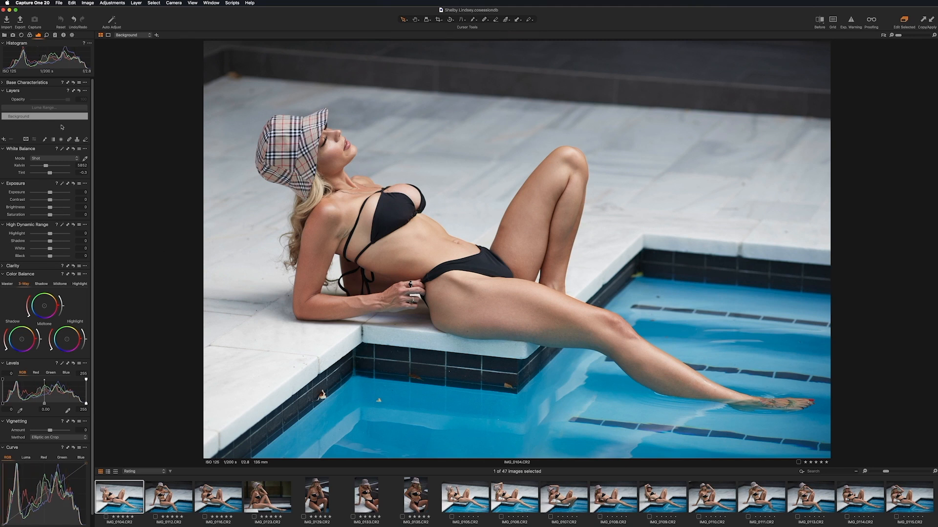
{"action": "left_click", "coordinate": [29, 35]}
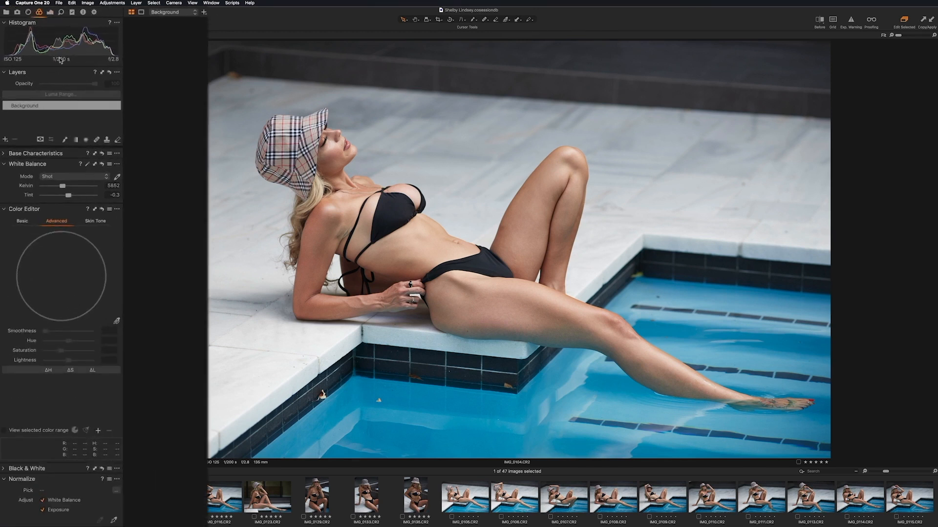
{"action": "left_click", "coordinate": [97, 223]}
{"action": "left_click", "coordinate": [117, 319]}
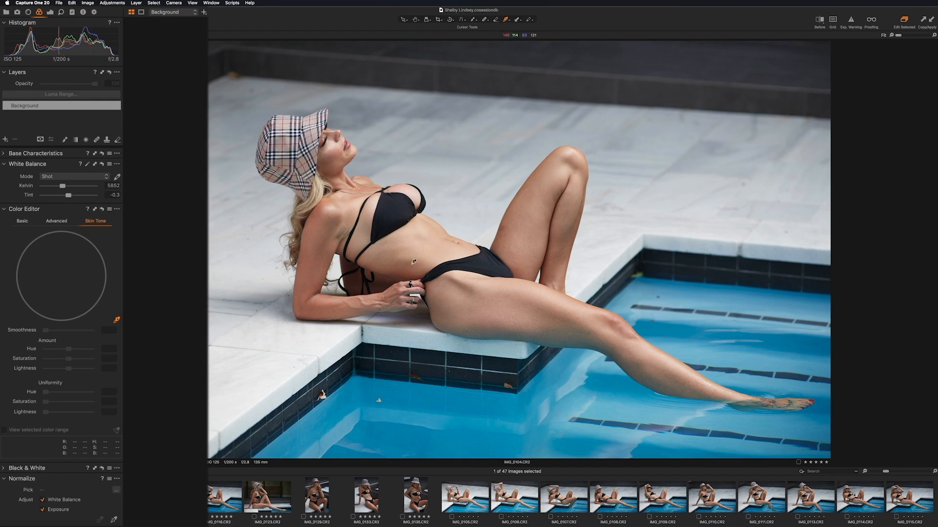
{"action": "left_click", "coordinate": [411, 259]}
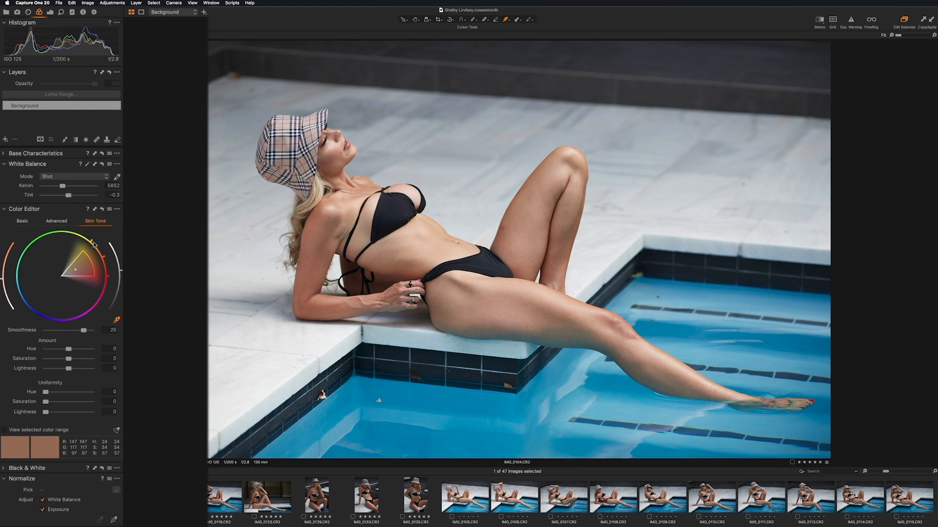
{"action": "left_click_drag", "start_coordinate": [90, 241], "coordinate": [101, 251]}
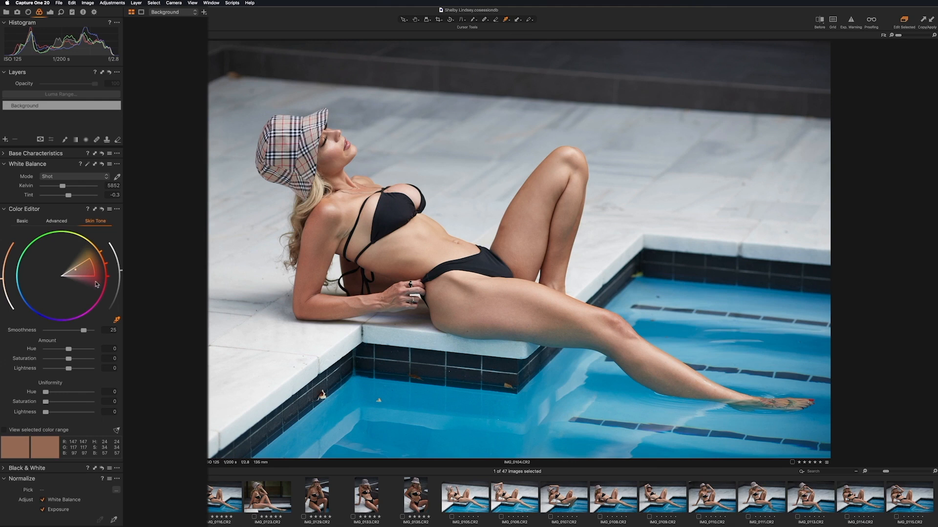
{"action": "left_click_drag", "start_coordinate": [93, 269], "coordinate": [100, 270]}
Set the skin tone hue uniformity to 36.5, saturation uniformity to 25.3 and hue amount to -2.2, with a moderate lightness uniformity
{"action": "left_click_drag", "start_coordinate": [46, 396], "coordinate": [62, 392]}
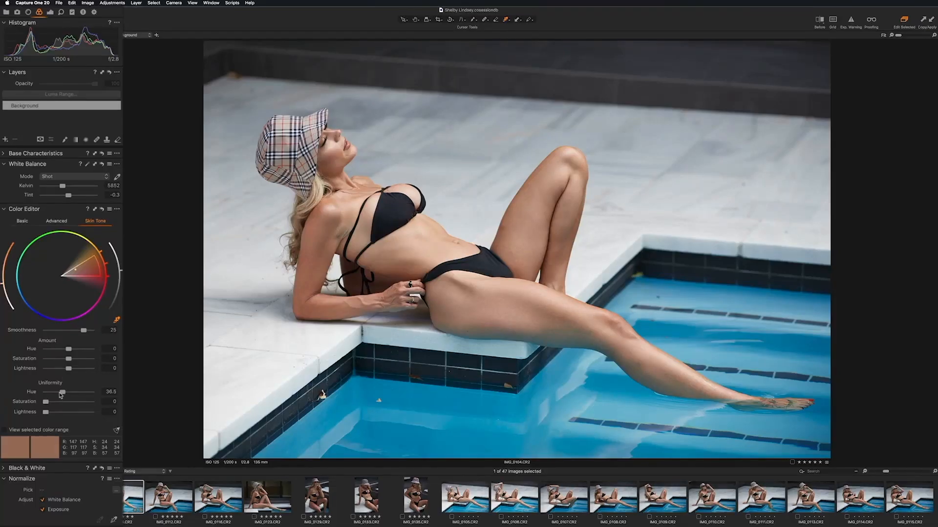
{"action": "mouse_move", "coordinate": [69, 348]}
{"action": "left_mouse_down"}
{"action": "mouse_move", "coordinate": [52, 350]}
{"action": "mouse_move", "coordinate": [96, 351]}
{"action": "mouse_move", "coordinate": [108, 364]}
{"action": "mouse_move", "coordinate": [91, 349]}
{"action": "mouse_move", "coordinate": [26, 426]}
{"action": "mouse_move", "coordinate": [50, 354]}
{"action": "mouse_move", "coordinate": [61, 352]}
{"action": "left_mouse_up"}
{"action": "left_click_drag", "start_coordinate": [59, 350], "coordinate": [58, 349]}
{"action": "left_click_drag", "start_coordinate": [45, 402], "coordinate": [65, 404]}
{"action": "left_click_drag", "start_coordinate": [64, 402], "coordinate": [57, 402]}
{"action": "left_click_drag", "start_coordinate": [45, 412], "coordinate": [63, 412]}
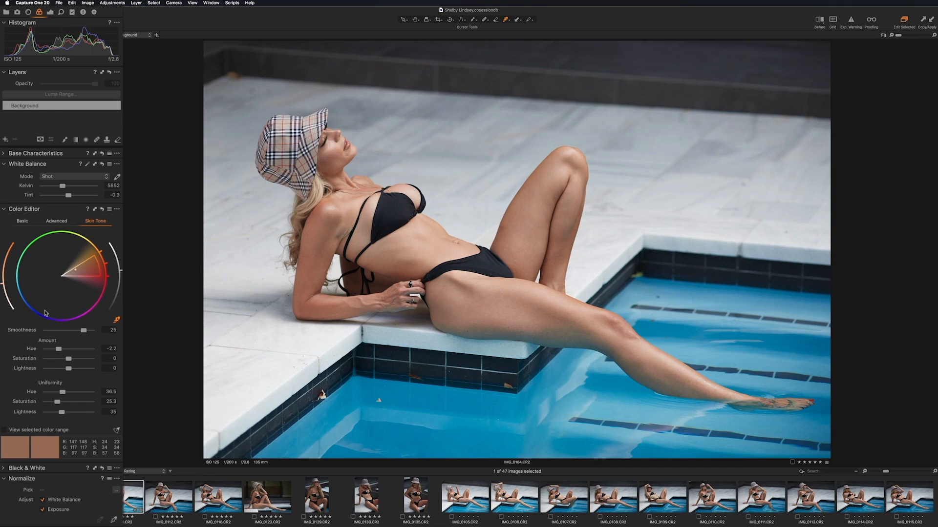
{"action": "left_click_drag", "start_coordinate": [62, 413], "coordinate": [55, 413]}
Sample the model's midriff skin as a colour range in the advanced Color Editor and extend its saturation range outward
{"action": "left_click", "coordinate": [57, 221]}
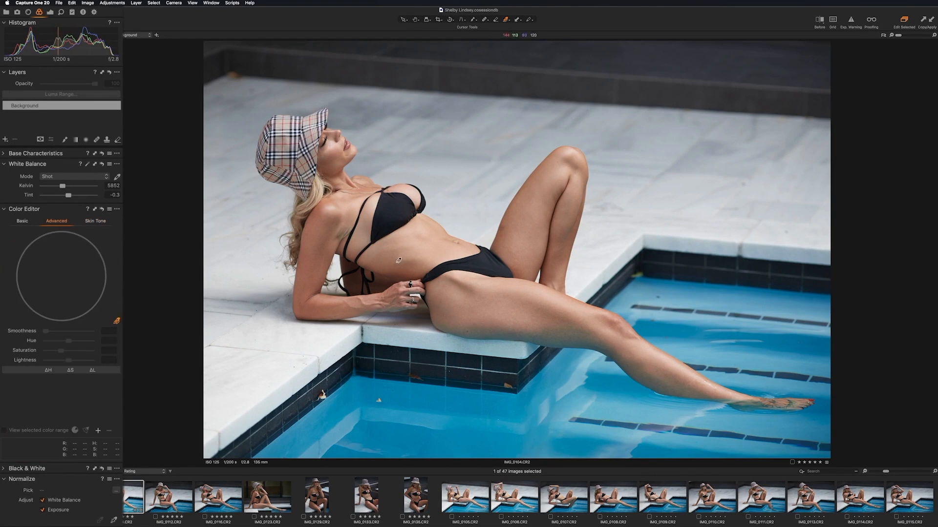
{"action": "left_click", "coordinate": [398, 261]}
{"action": "left_click_drag", "start_coordinate": [87, 265], "coordinate": [106, 255]}
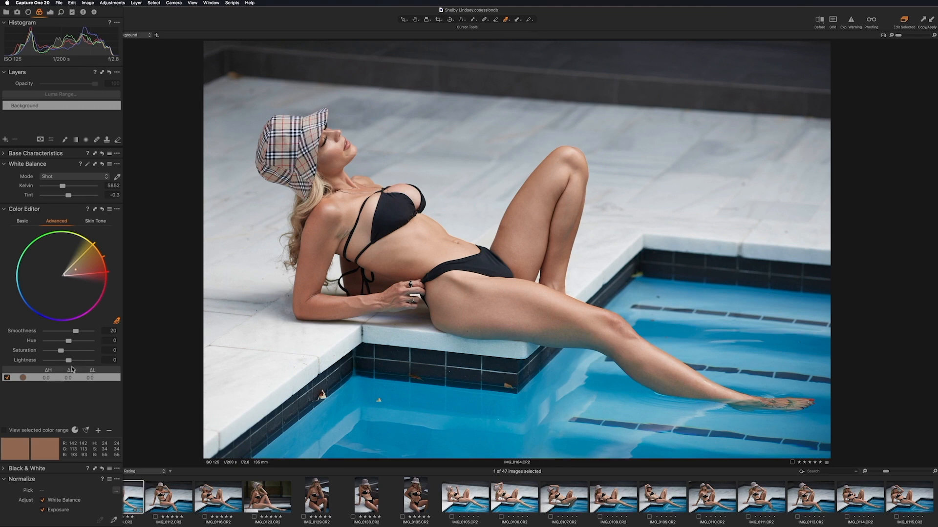
Set the sampled skin colour's saturation to -2 and its lightness to -30
{"action": "left_click_drag", "start_coordinate": [69, 361], "coordinate": [49, 361]}
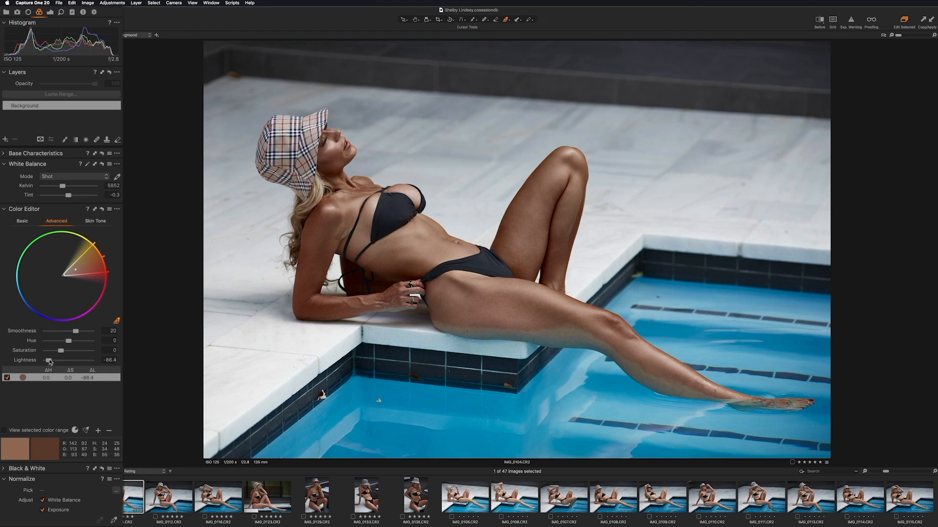
{"action": "double_click", "coordinate": [49, 360]}
{"action": "mouse_move", "coordinate": [69, 360]}
{"action": "left_mouse_down"}
{"action": "mouse_move", "coordinate": [78, 361]}
{"action": "mouse_move", "coordinate": [60, 361]}
{"action": "left_mouse_up"}
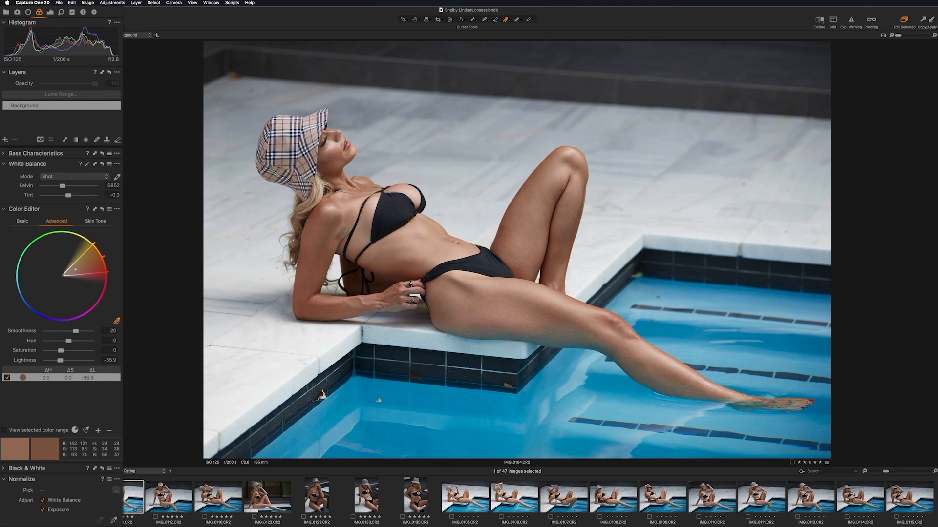
{"action": "left_click", "coordinate": [113, 350]}
{"action": "type", "text": "-2"}
{"action": "key", "text": "Return"}
{"action": "left_click", "coordinate": [107, 360]}
{"action": "type", "text": "-30"}
{"action": "key", "text": "Return"}
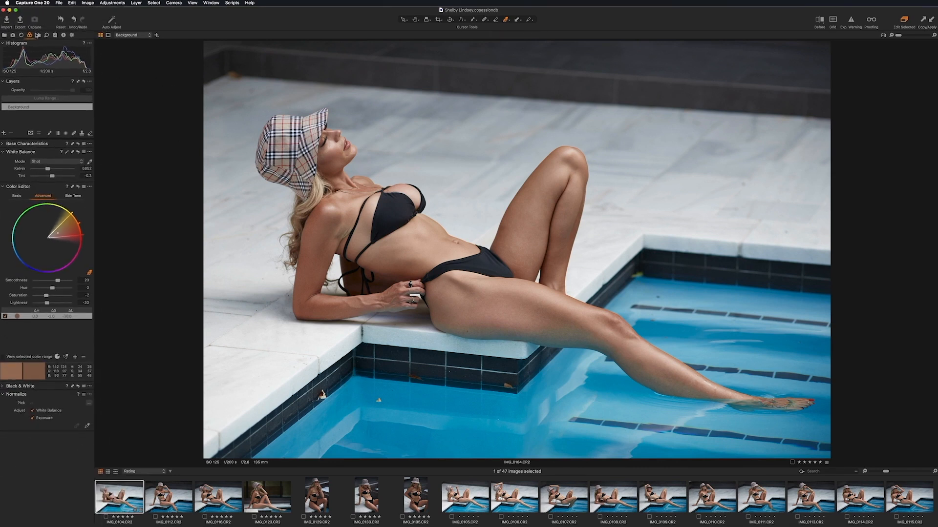
Lower the High Dynamic Range highlight to -50 and white to -57
{"action": "left_click", "coordinate": [38, 35]}
{"action": "left_click_drag", "start_coordinate": [50, 233], "coordinate": [40, 234]}
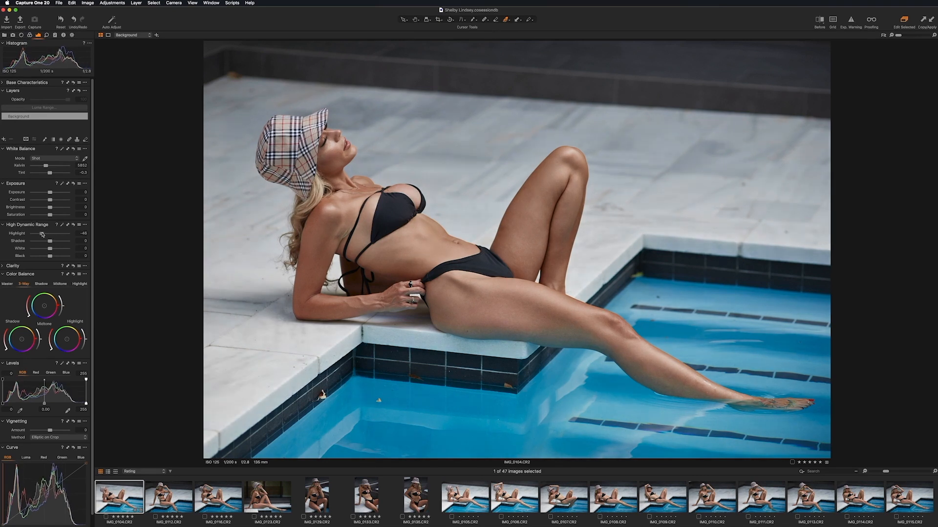
{"action": "left_click_drag", "start_coordinate": [55, 249], "coordinate": [46, 252]}
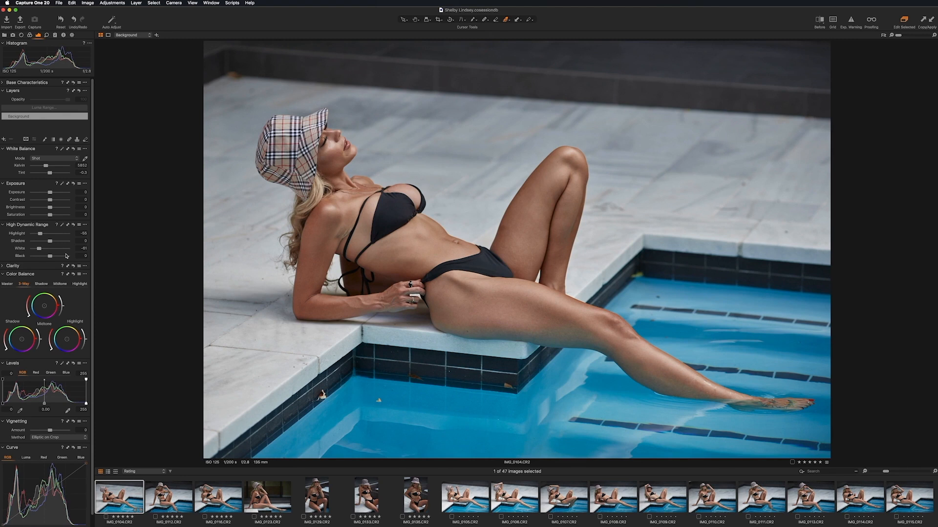
{"action": "mouse_move", "coordinate": [40, 233]}
{"action": "left_mouse_down"}
{"action": "mouse_move", "coordinate": [40, 250]}
{"action": "mouse_move", "coordinate": [41, 234]}
{"action": "left_mouse_up"}
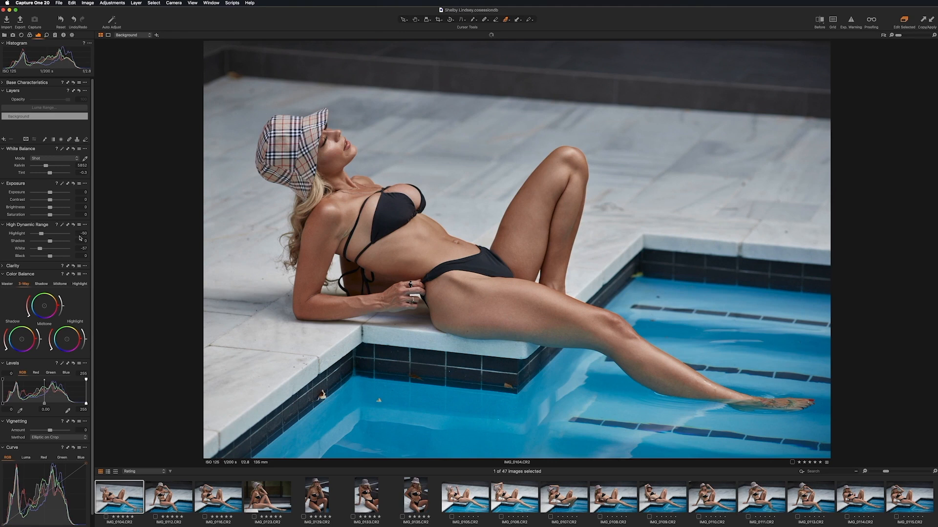
Compare the photo with and without the High Dynamic Range adjustments
{"action": "left_click", "coordinate": [73, 225]}
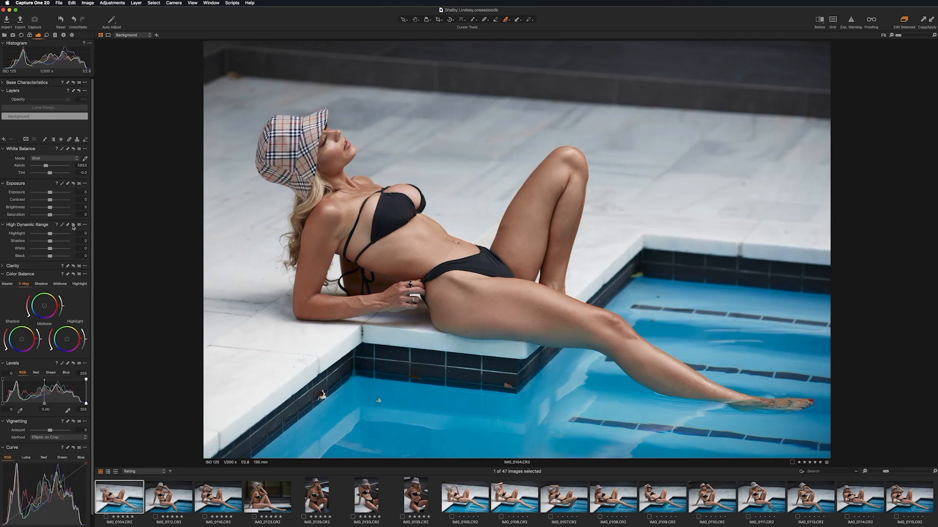
{"action": "key", "text": "super+z"}
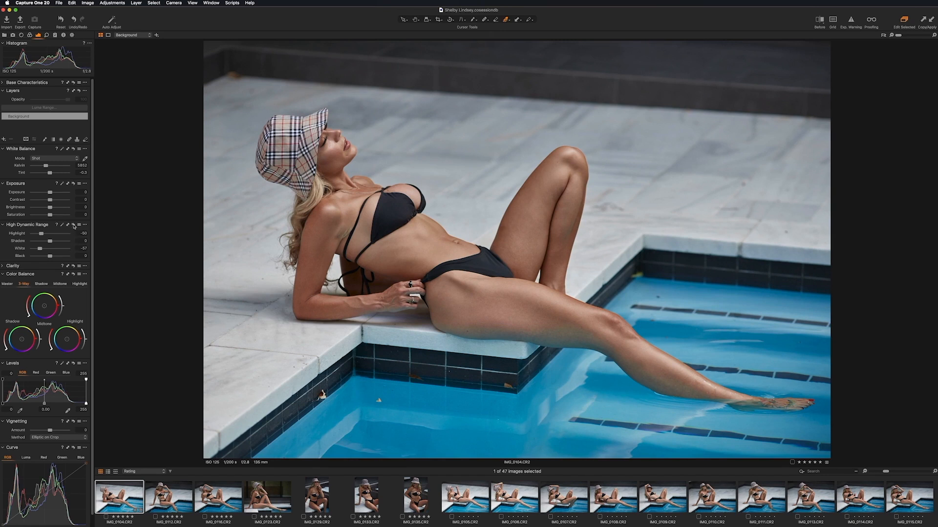
{"action": "left_click", "coordinate": [73, 225]}
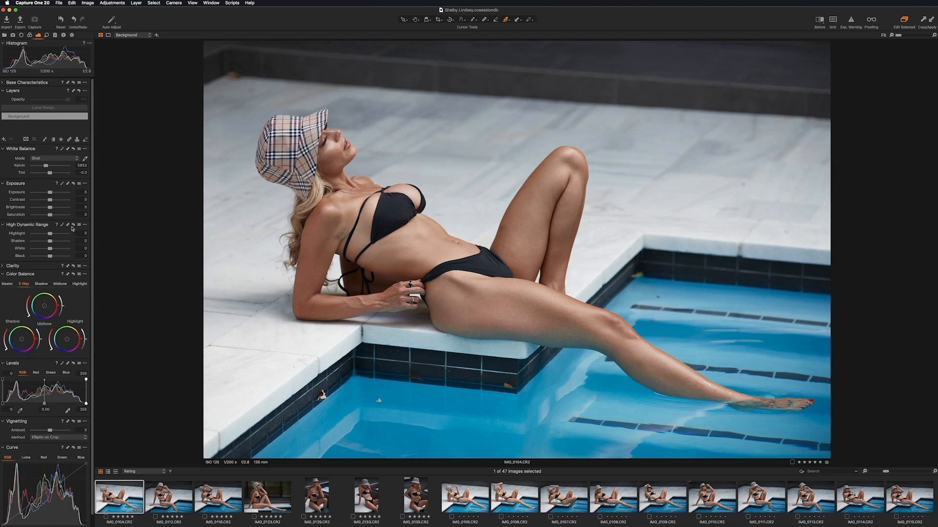
{"action": "left_click", "coordinate": [72, 228]}
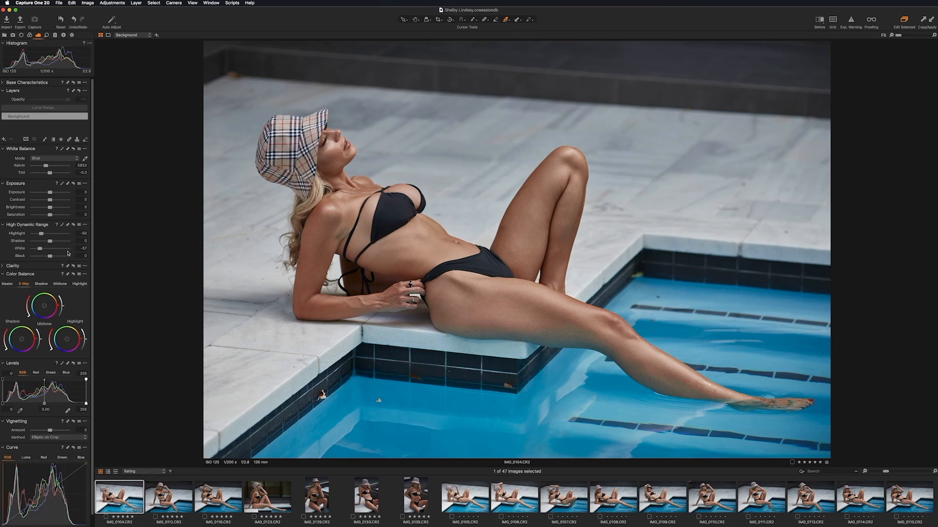
Set the High Dynamic Range highlight to -45 and white to -50
{"action": "left_click", "coordinate": [84, 234]}
{"action": "type", "text": "-45"}
{"action": "key", "text": "Return"}
{"action": "left_click", "coordinate": [84, 248]}
{"action": "type", "text": "-50"}
{"action": "key", "text": "Return"}
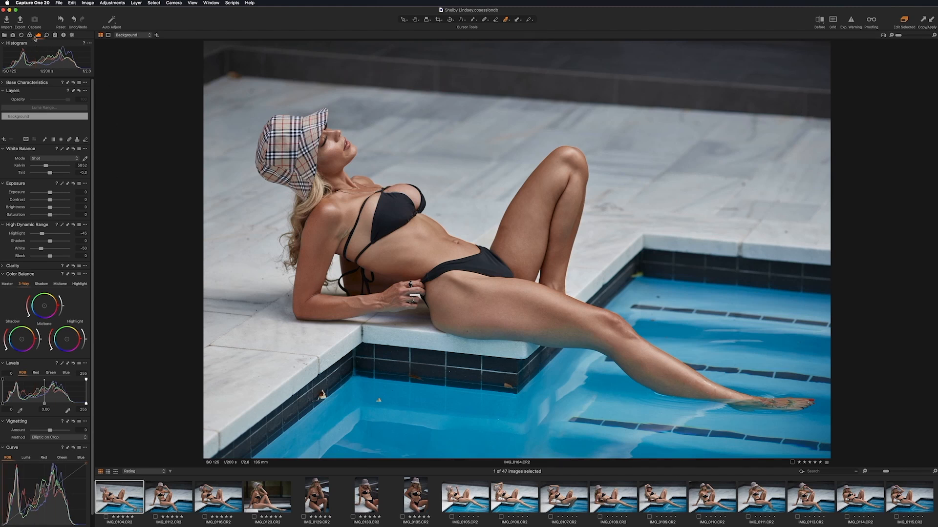
Apply a vignette with an amount of -0.65 and compare the photo with and without it
{"action": "scroll", "coordinate": [43, 403], "scroll_direction": "down", "scroll_amount": 1}
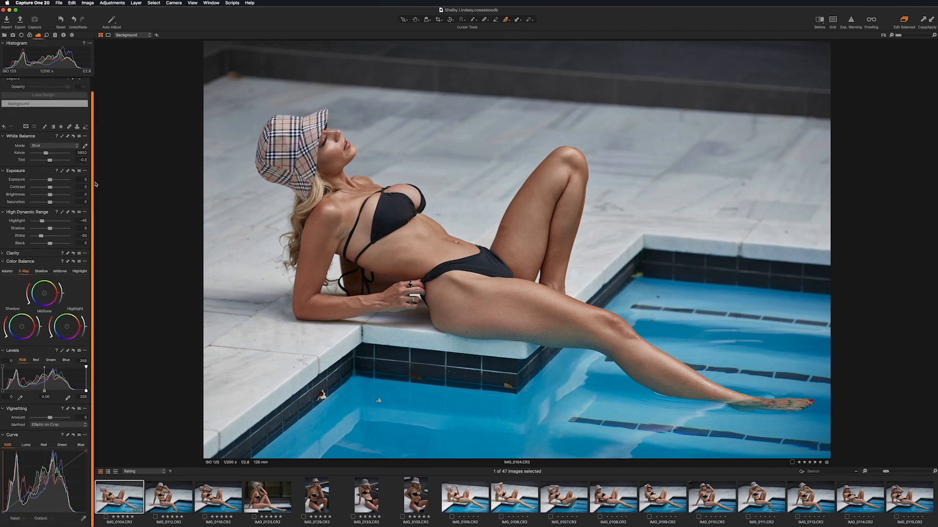
{"action": "left_click", "coordinate": [81, 417]}
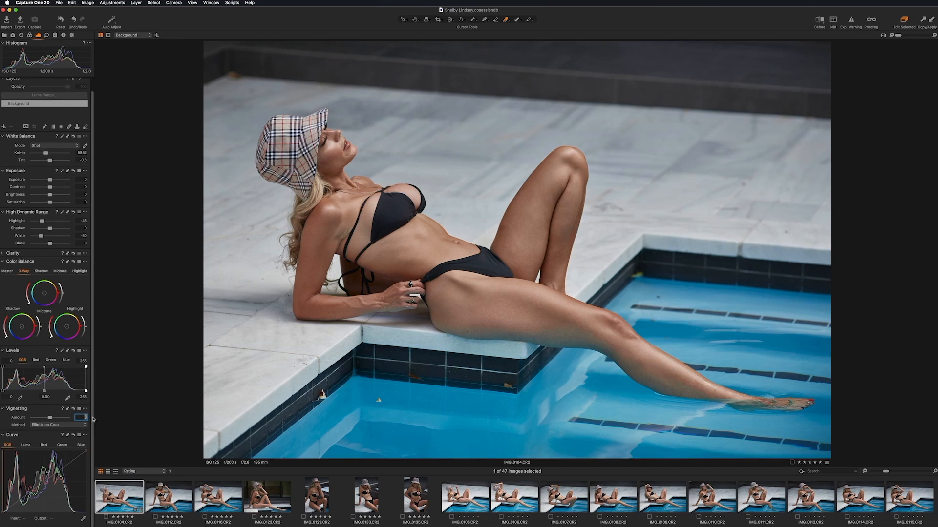
{"action": "left_click_drag", "start_coordinate": [50, 418], "coordinate": [35, 418]}
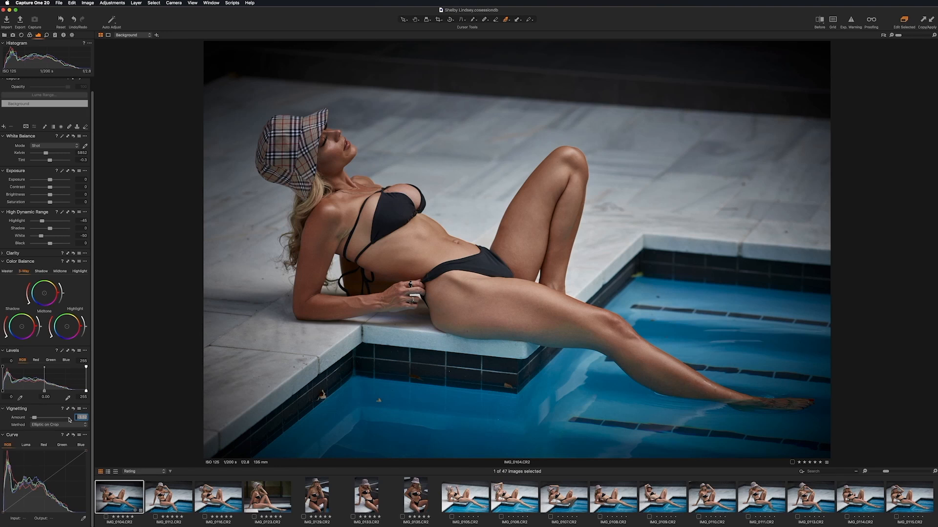
{"action": "type", "text": "-0.65"}
{"action": "key", "text": "Return"}
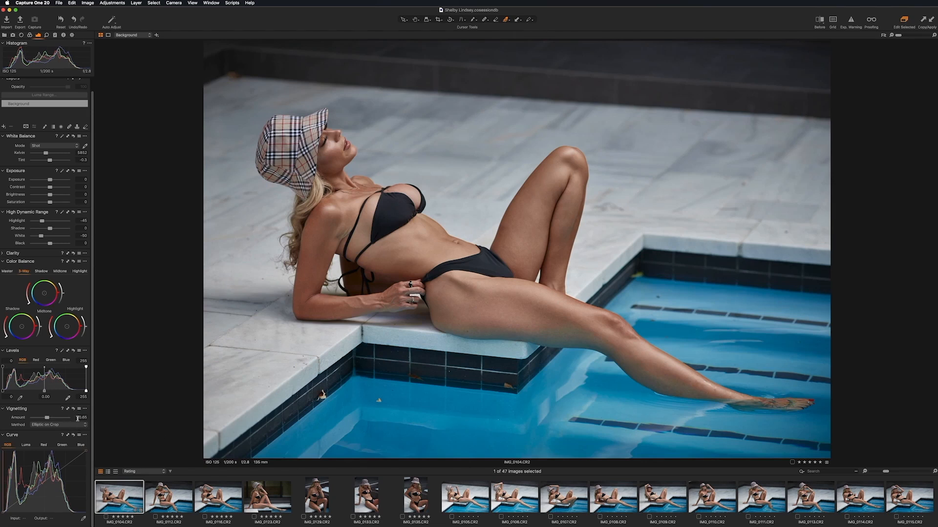
{"action": "left_click", "coordinate": [74, 410]}
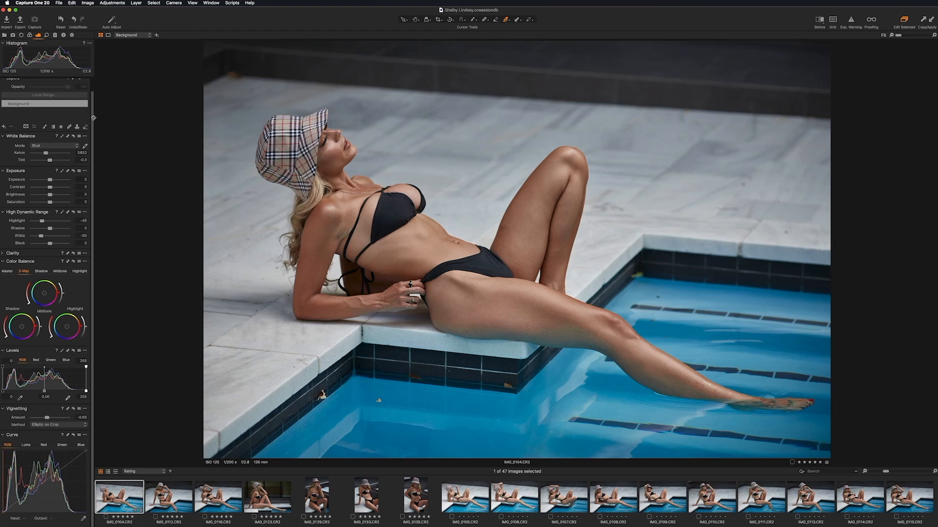
Set the RGB Levels input highlight to 245 and the input shadow to 2
{"action": "scroll", "coordinate": [94, 118], "scroll_direction": "up", "scroll_amount": 1}
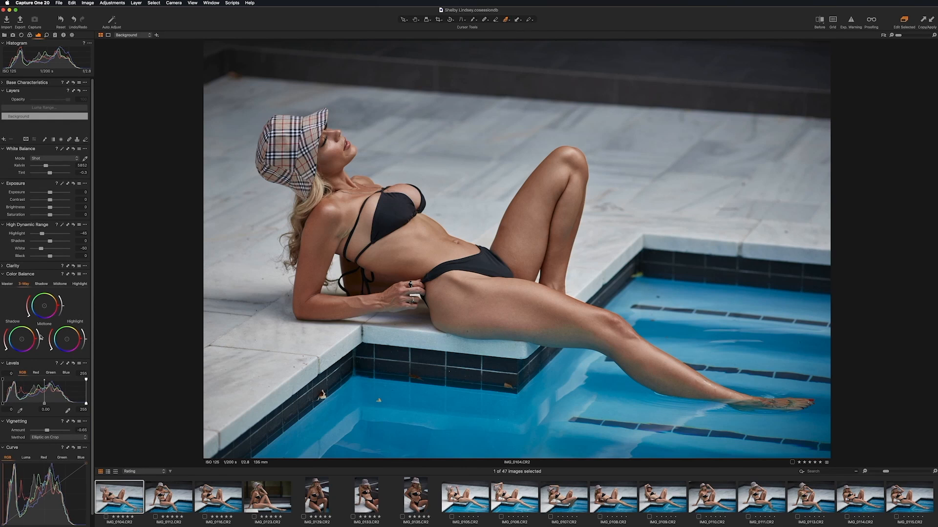
{"action": "left_click", "coordinate": [83, 409]}
{"action": "type", "text": "250"}
{"action": "key", "text": "Return"}
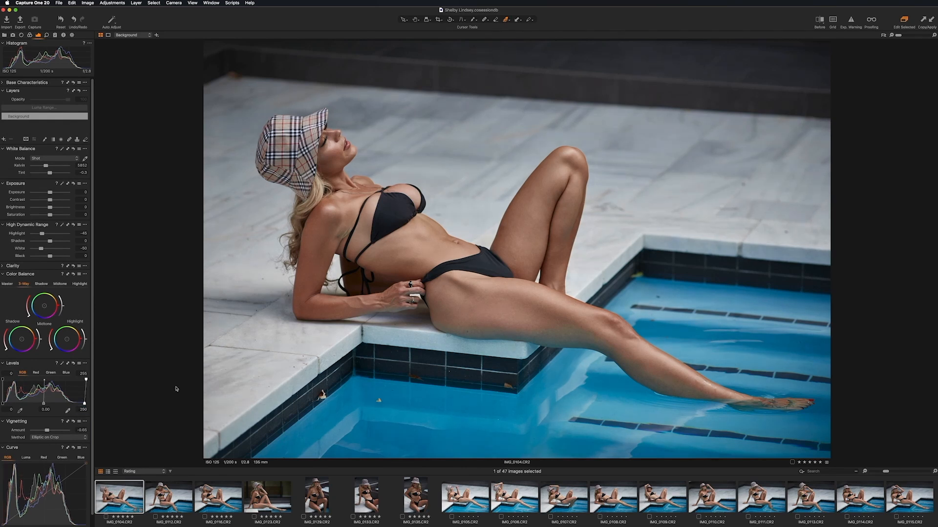
{"action": "left_click", "coordinate": [84, 409]}
{"action": "type", "text": "245"}
{"action": "key", "text": "Return"}
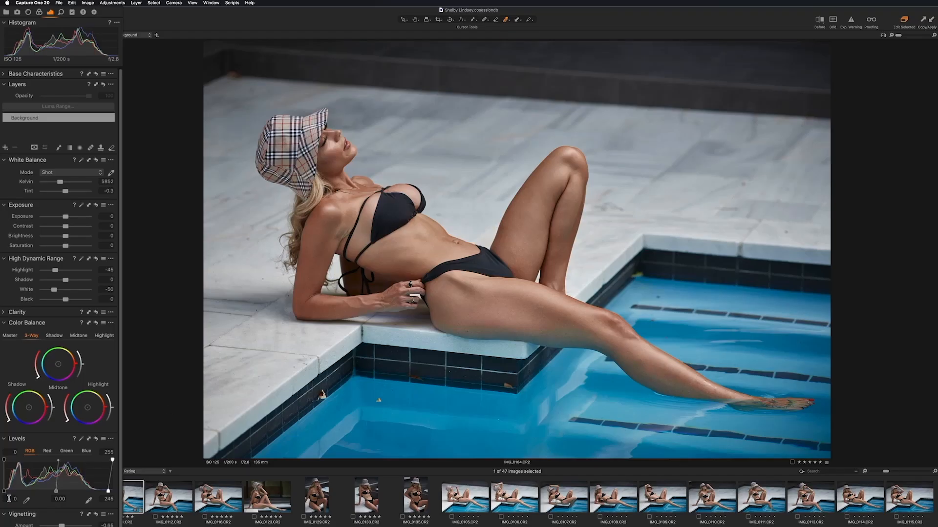
{"action": "left_click", "coordinate": [8, 499]}
{"action": "type", "text": "2"}
{"action": "key", "text": "Return"}
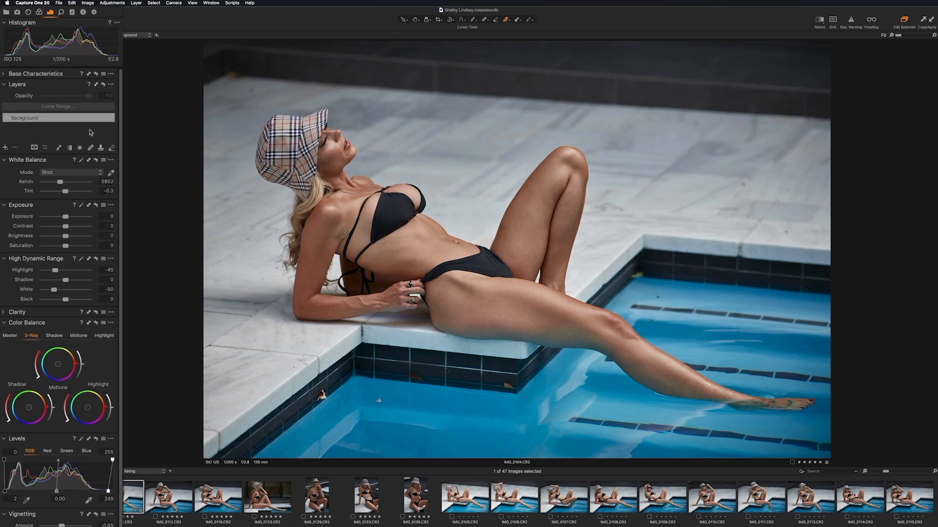
Stretch the image slightly by setting the Keystone aspect to 2
{"action": "left_click", "coordinate": [30, 12]}
{"action": "left_click", "coordinate": [6, 227]}
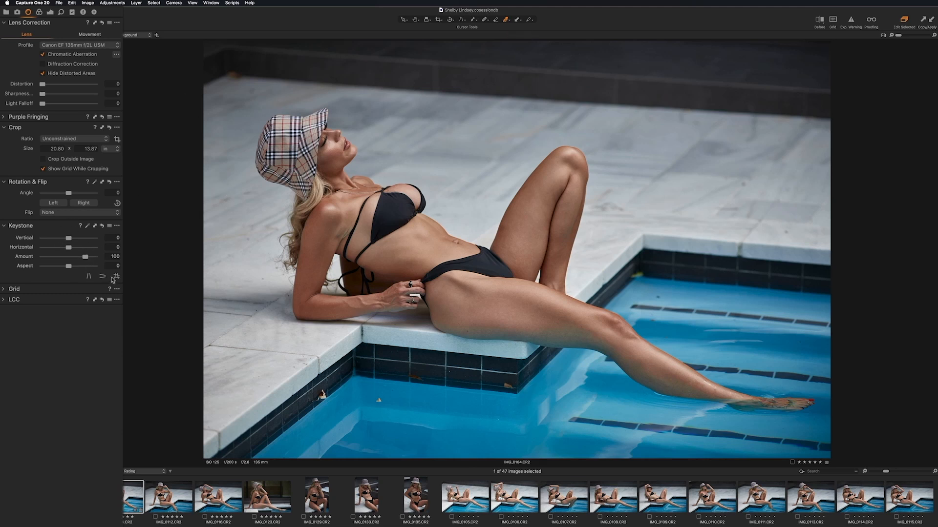
{"action": "mouse_move", "coordinate": [69, 265]}
{"action": "left_mouse_down"}
{"action": "mouse_move", "coordinate": [59, 267]}
{"action": "mouse_move", "coordinate": [70, 268]}
{"action": "left_mouse_up"}
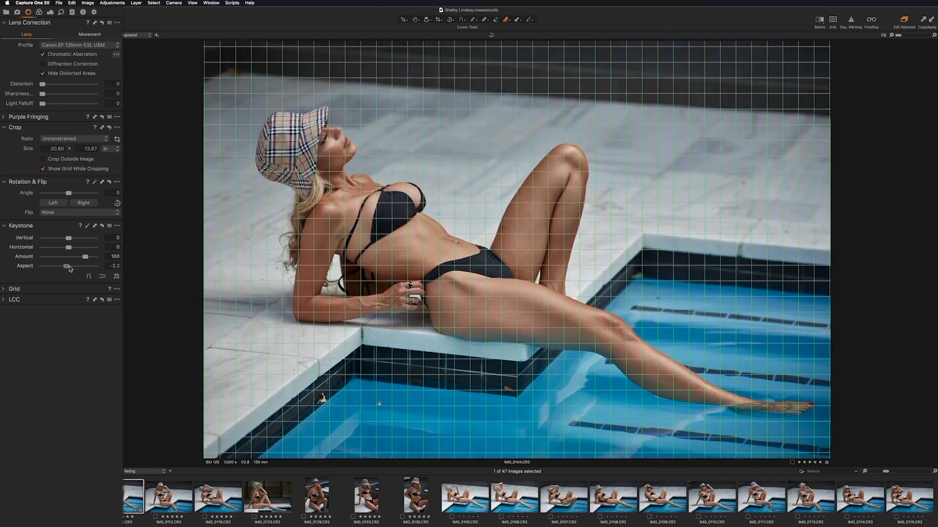
{"action": "left_click_drag", "start_coordinate": [70, 268], "coordinate": [71, 268]}
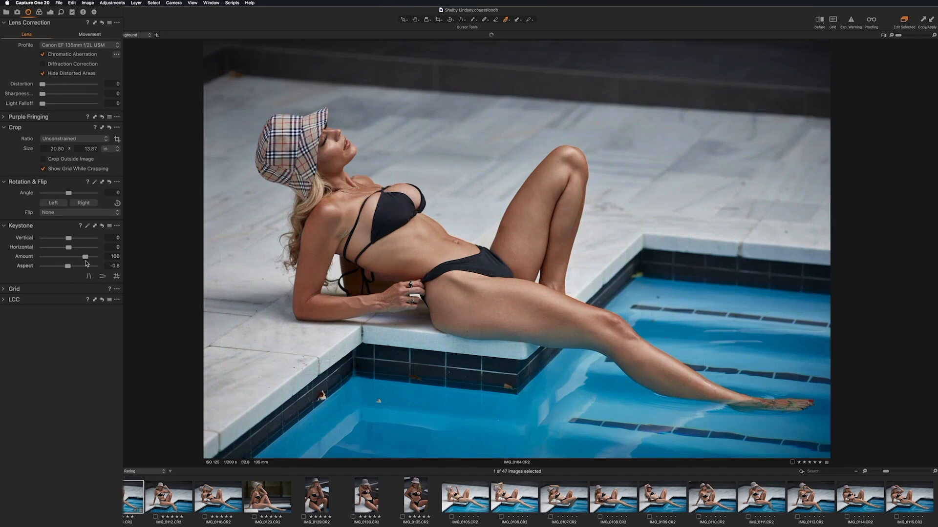
{"action": "left_click", "coordinate": [108, 265]}
{"action": "type", "text": "2"}
{"action": "key", "text": "Return"}
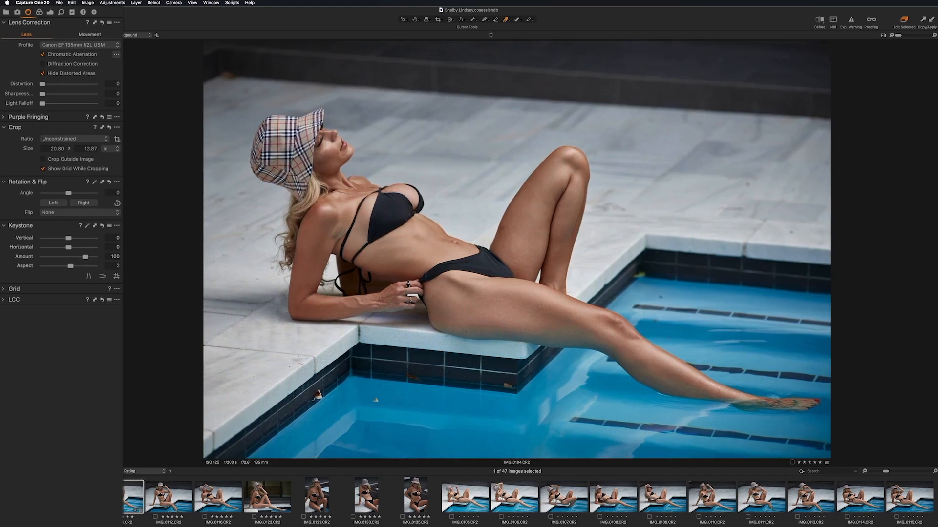
Compare the photo with and without the Keystone aspect change and return to the exposure adjustments
{"action": "left_click", "coordinate": [102, 226]}
{"action": "key", "text": "super+z"}
{"action": "left_click", "coordinate": [103, 227]}
{"action": "key", "text": "super+z"}
{"action": "left_click", "coordinate": [51, 12]}
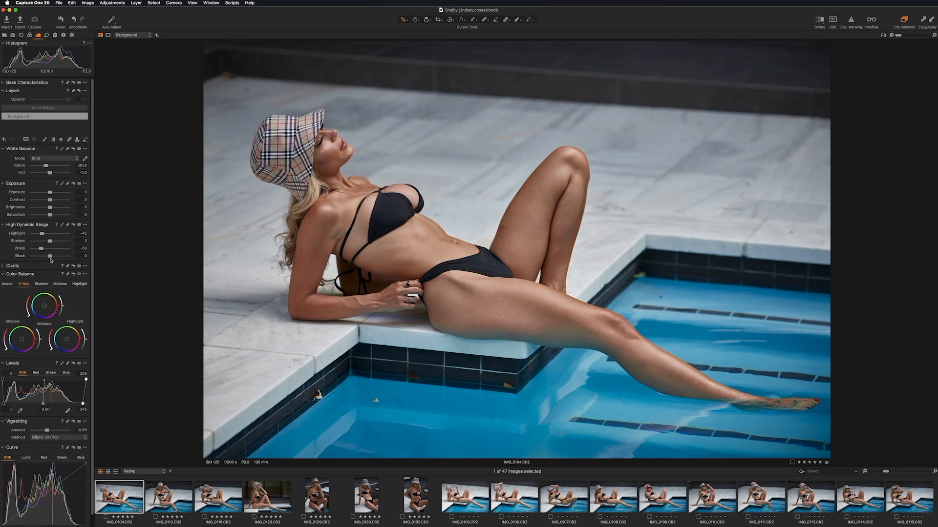
Pick the pool blue in the Advanced Color Editor and set hue to -5.7, saturation to 21.8 and lightness to -25.3
{"action": "left_click", "coordinate": [29, 35]}
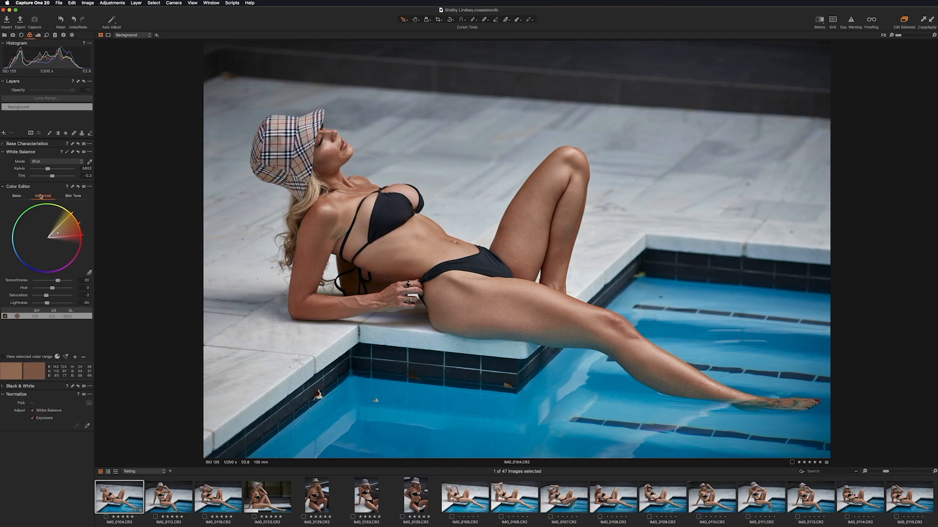
{"action": "left_click", "coordinate": [459, 405]}
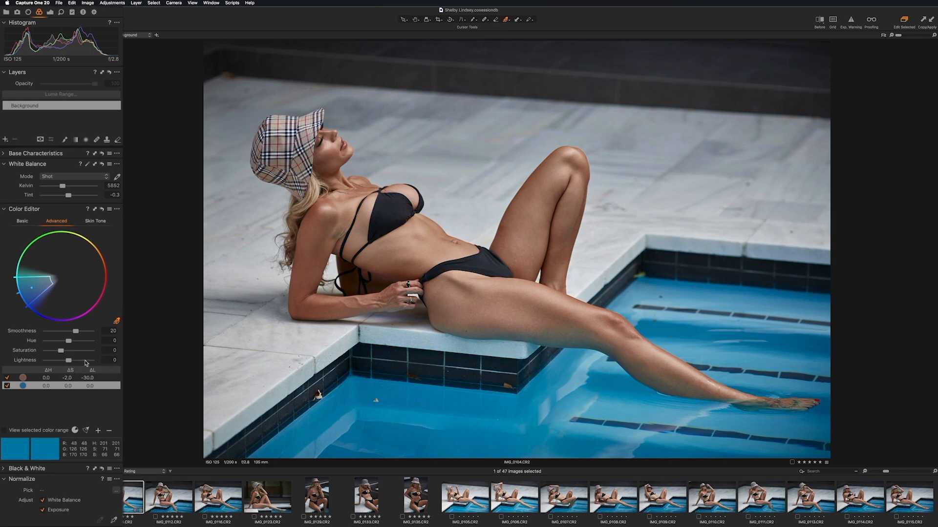
{"action": "mouse_move", "coordinate": [65, 351]}
{"action": "left_mouse_down"}
{"action": "mouse_move", "coordinate": [64, 362]}
{"action": "mouse_move", "coordinate": [65, 343]}
{"action": "left_mouse_up"}
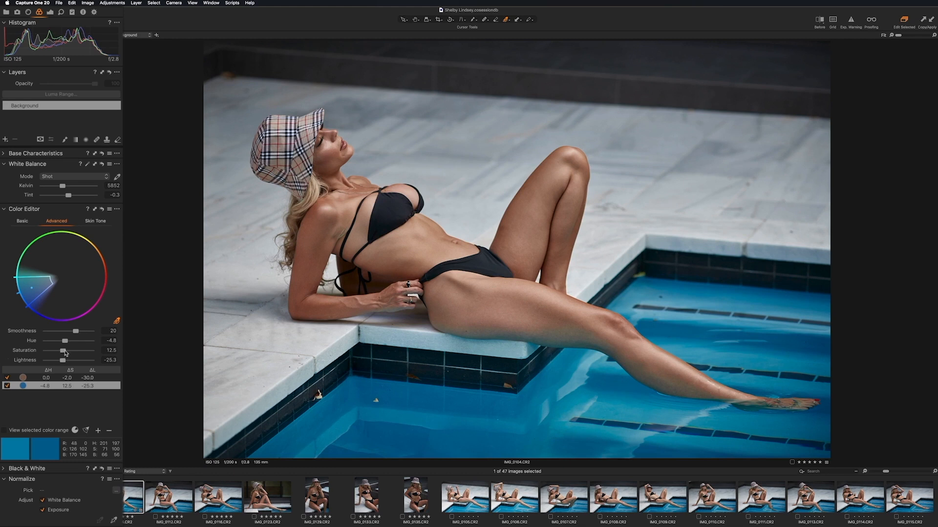
{"action": "left_click_drag", "start_coordinate": [66, 341], "coordinate": [67, 352]}
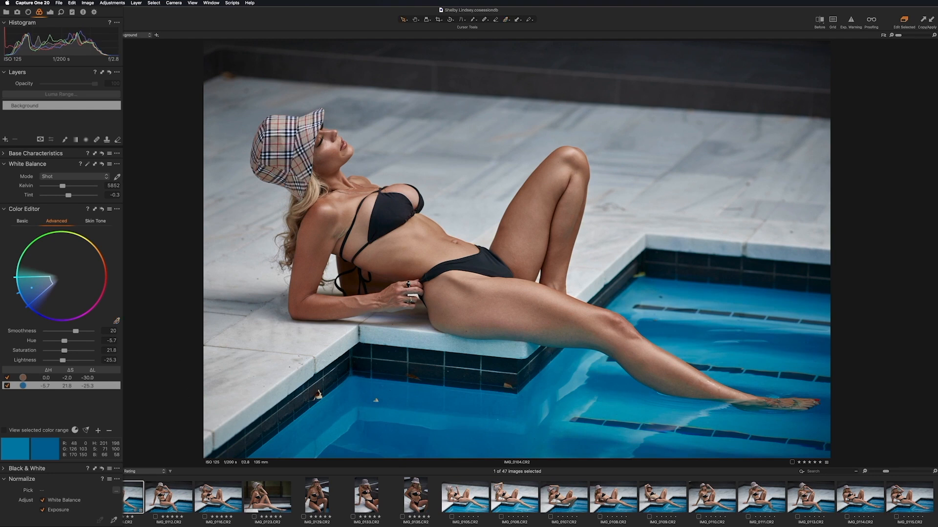
Select the next two five-star pool photos together with the graded one and apply its copied adjustments to them
{"action": "left_click", "coordinate": [208, 502], "text": "shift"}
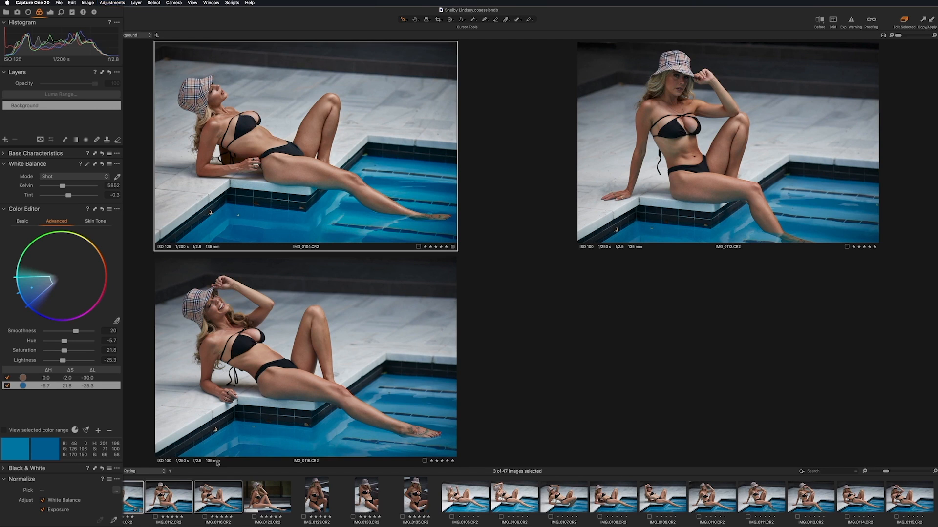
{"action": "key", "text": "super+shift+v"}
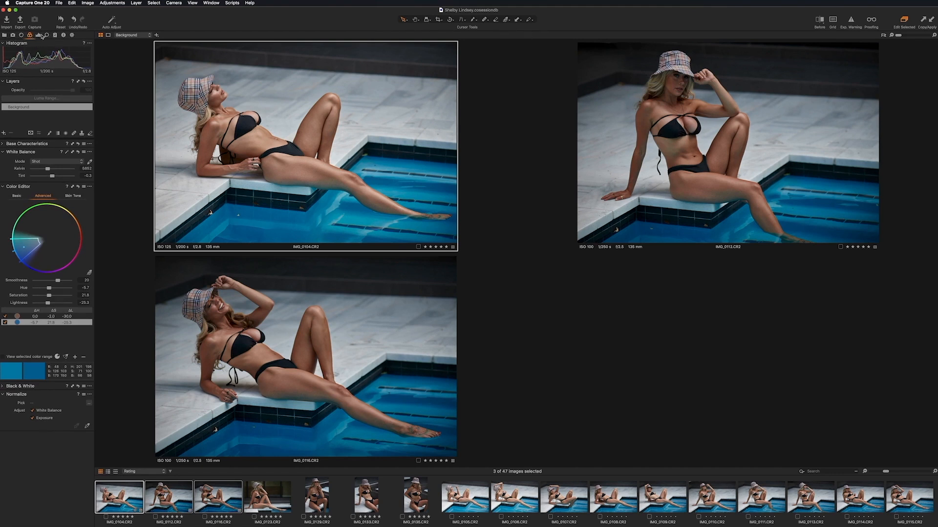
Raise the exposure of the photo with the model sitting upright to 0.5
{"action": "left_click", "coordinate": [39, 35]}
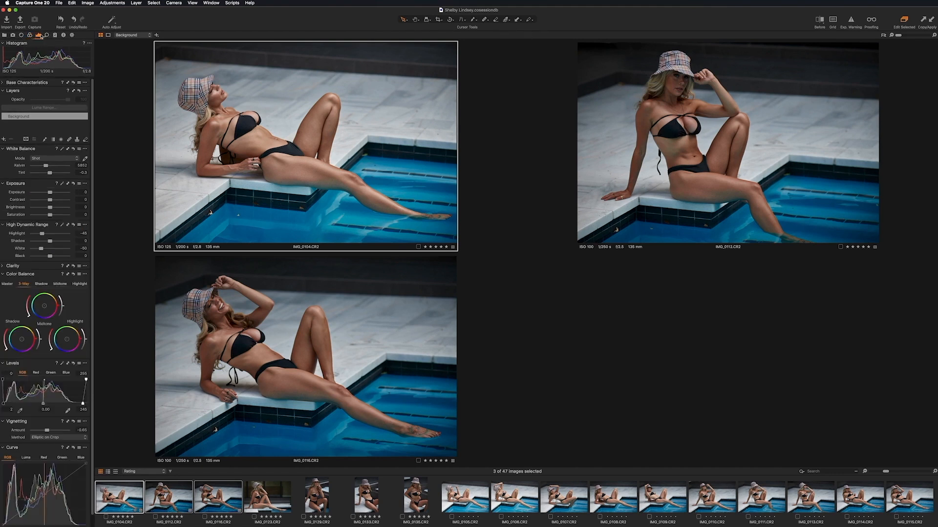
{"action": "left_click", "coordinate": [82, 192]}
{"action": "left_click", "coordinate": [604, 215]}
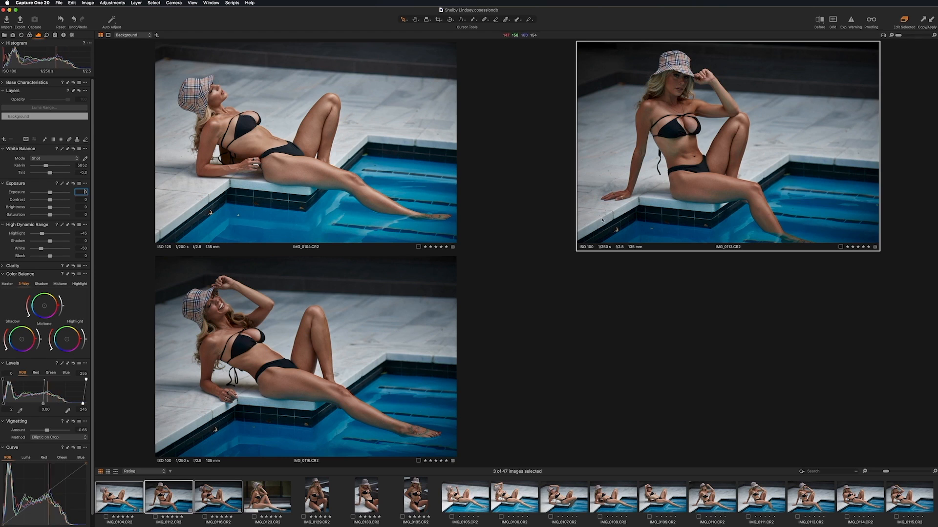
{"action": "key", "text": "Up"}
{"action": "key", "text": "Up"}
{"action": "key", "text": "Up"}
{"action": "key", "text": "Up"}
{"action": "key", "text": "Up"}
{"action": "key", "text": "Up"}
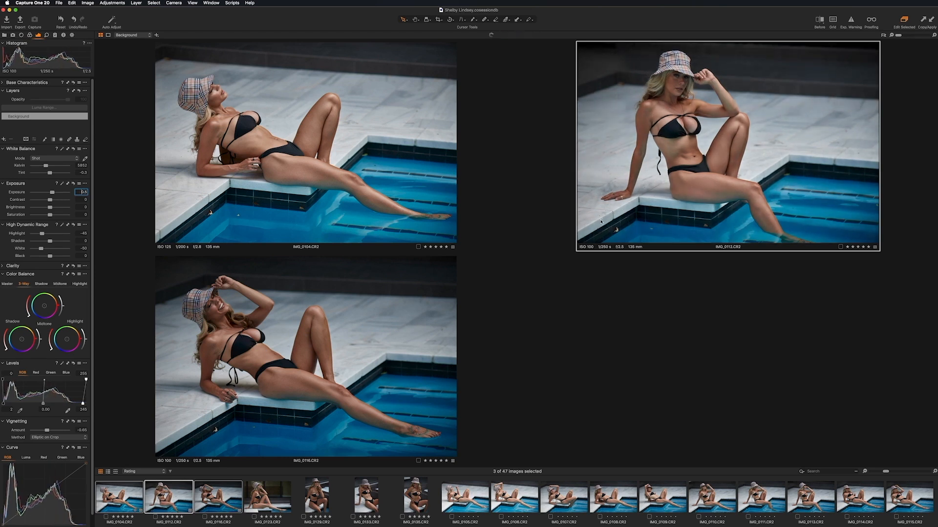
Set the exposure of the original reclining photo to -0.1 and the reclining photo with the raised arm to 0.4
{"action": "left_click", "coordinate": [387, 227]}
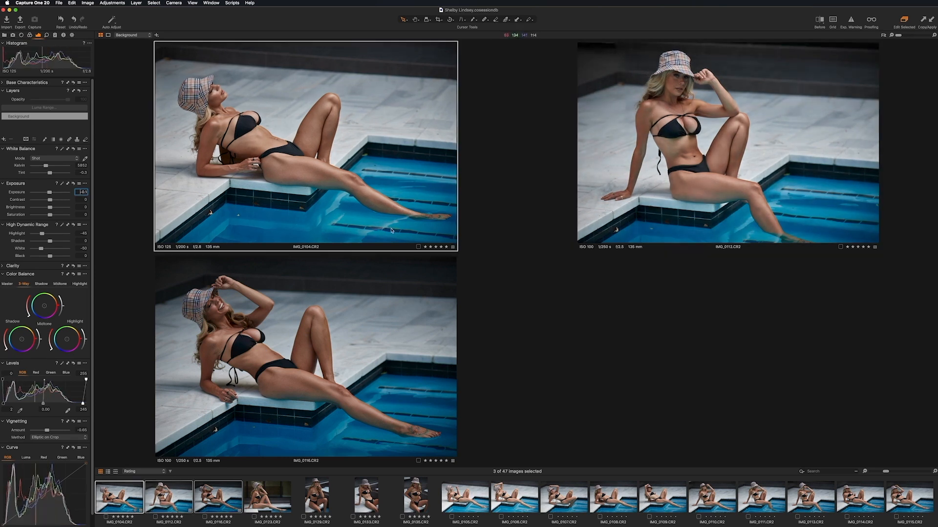
{"action": "left_click", "coordinate": [357, 309]}
{"action": "key", "text": "Up"}
{"action": "key", "text": "Up"}
{"action": "key", "text": "Up"}
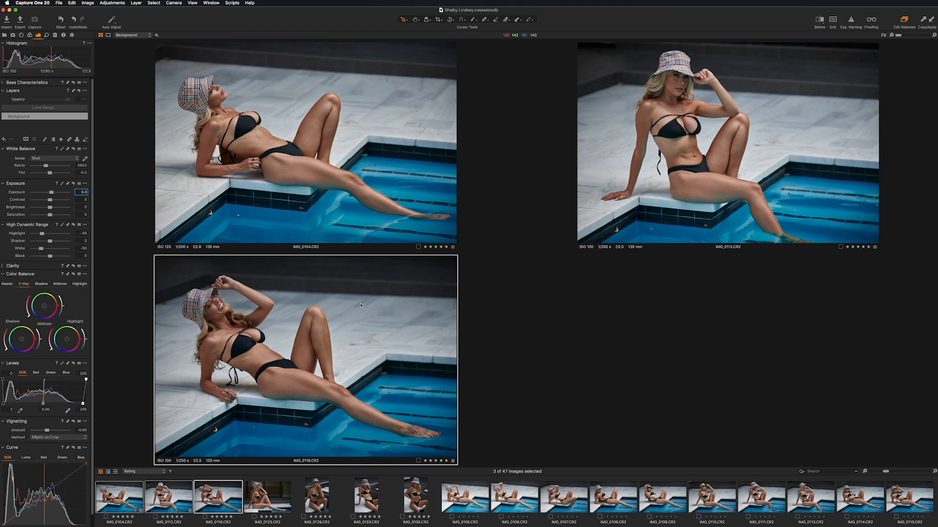
{"action": "key", "text": "Up"}
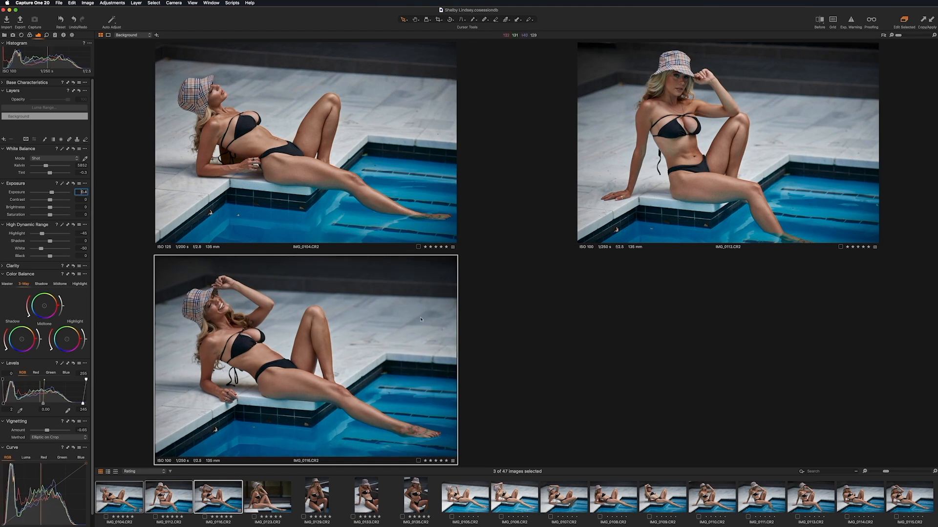
Fine-tune exposure to 0.7 on the upright-sitting photo and 0.5 on the raised-arm photo, then reselect the original reclining photo
{"action": "left_click", "coordinate": [615, 223]}
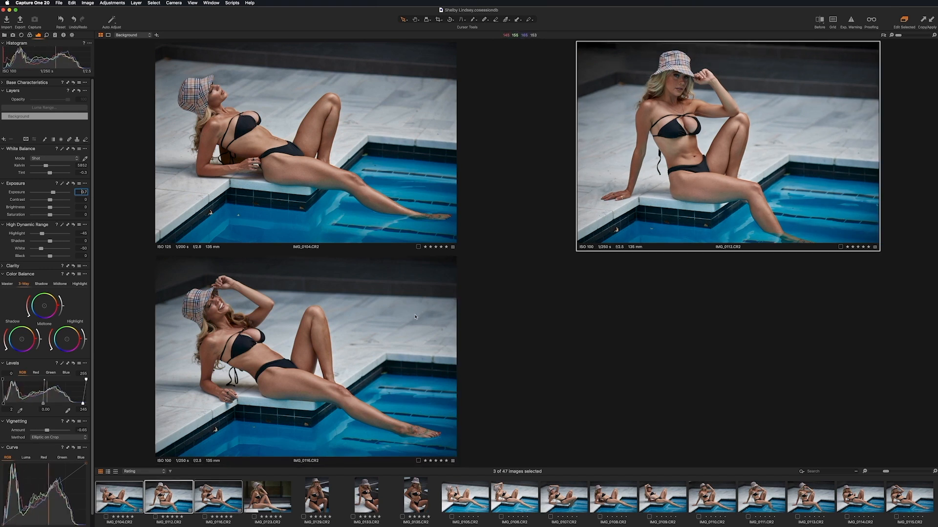
{"action": "left_click", "coordinate": [391, 302]}
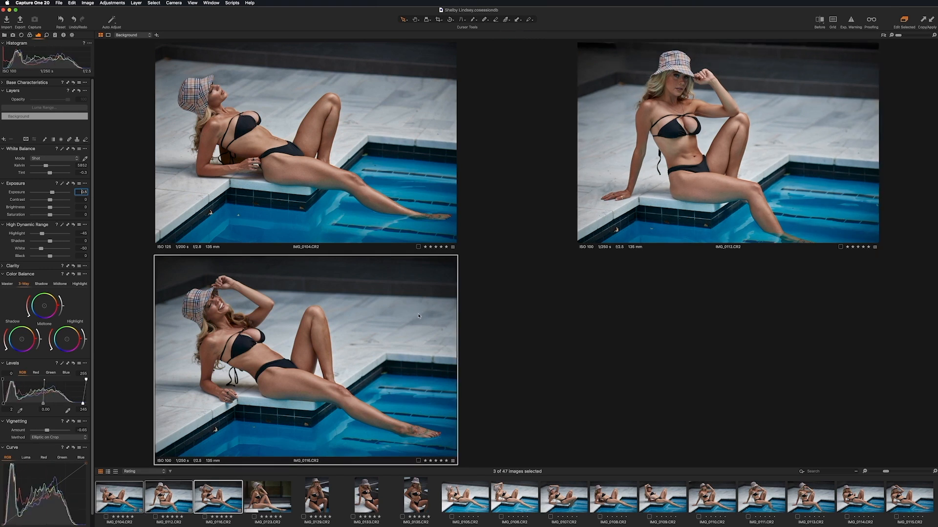
{"action": "left_click", "coordinate": [401, 235]}
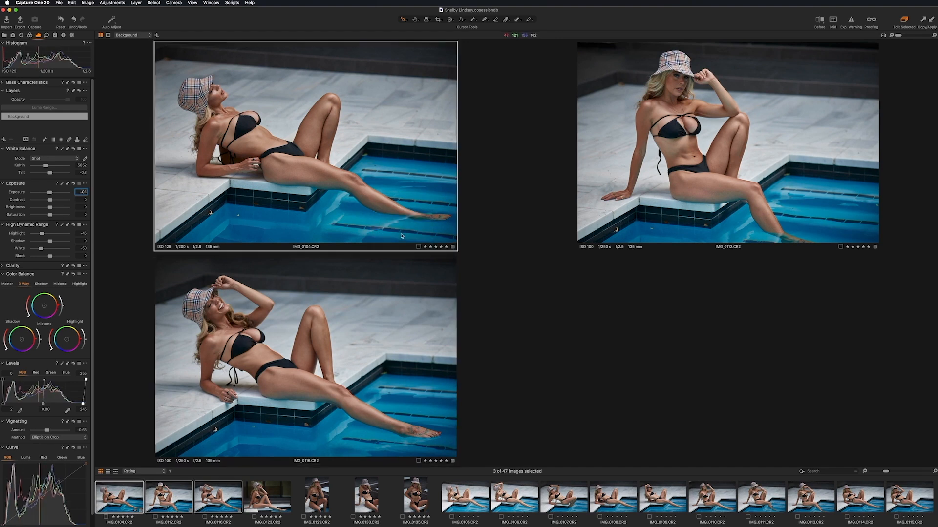
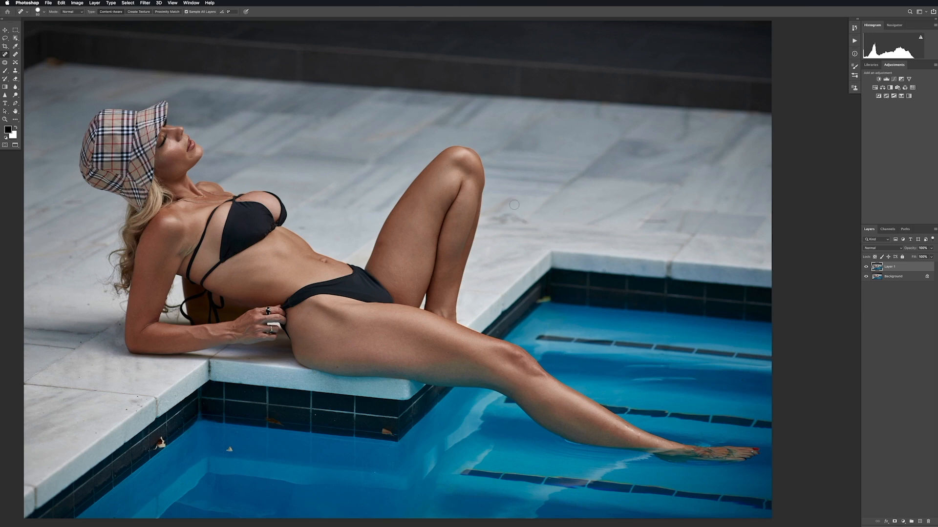
Switch to Photoshop and spot-heal the leaf at the inner pool edge and the leaf floating in the foreground water
{"action": "left_click", "coordinate": [543, 301]}
{"action": "left_click_drag", "start_coordinate": [460, 383], "coordinate": [533, 313]}
{"action": "left_click", "coordinate": [302, 379]}
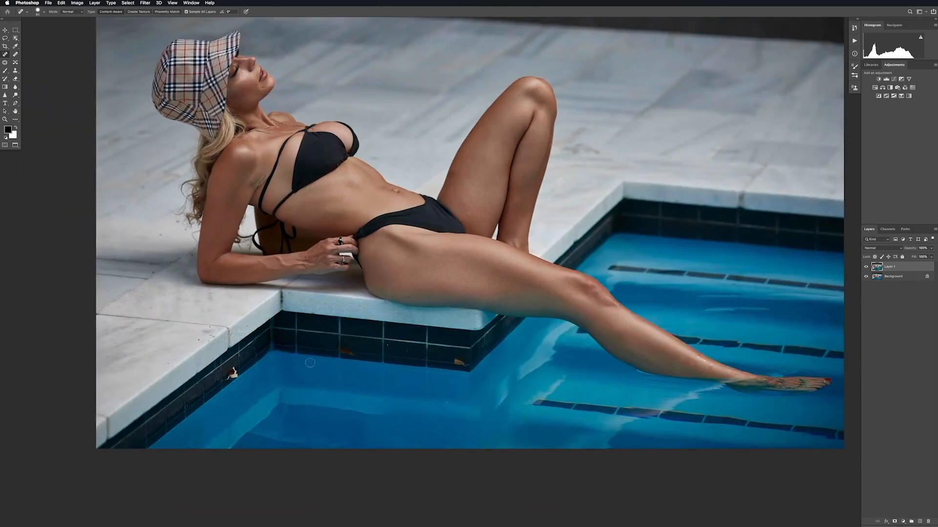
Try to remove the brown leaf on the protruding pool corner tiles with the Spot Healing Brush
{"action": "key", "text": "super+="}
{"action": "left_click_drag", "start_coordinate": [335, 352], "coordinate": [386, 257]}
{"action": "key", "text": "k"}
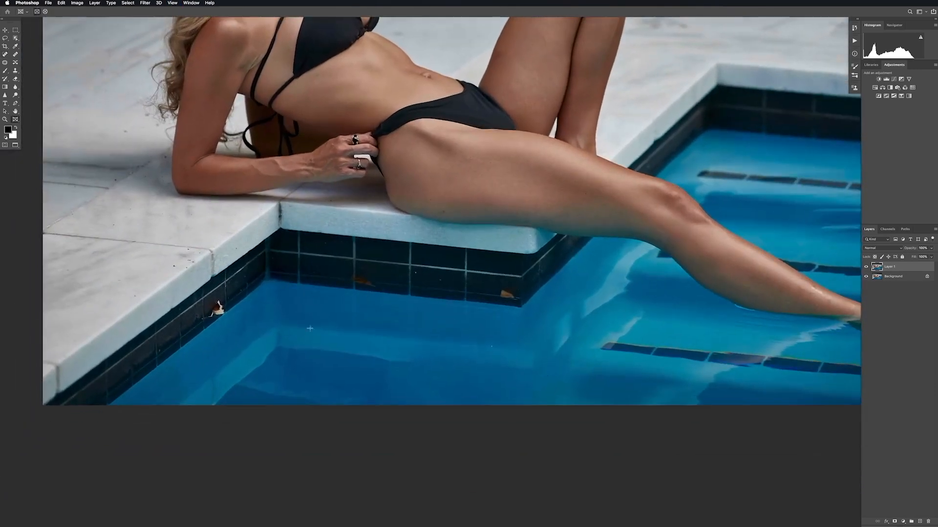
{"action": "key", "text": "j"}
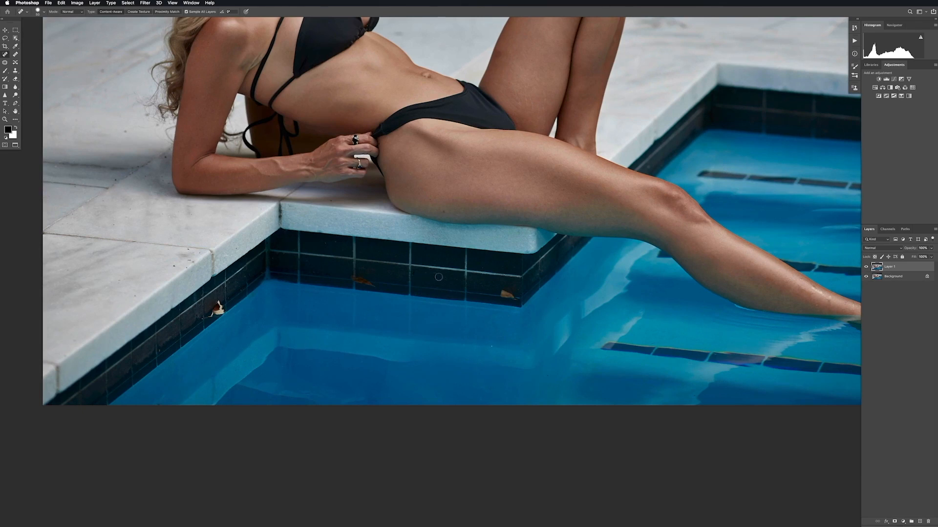
{"action": "left_click_drag", "start_coordinate": [501, 294], "coordinate": [518, 301]}
{"action": "key", "text": "super+z"}
Remove the brown leaf on the protruding pool corner with the Healing Brush, sampling the clean dark tile beside it
{"action": "left_click", "coordinate": [15, 53]}
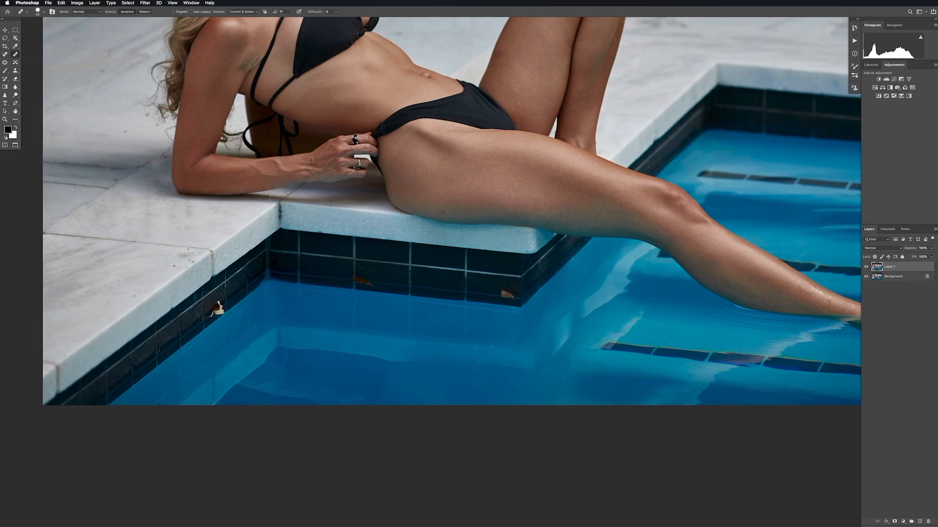
{"action": "key", "text": "bracketleft"}
{"action": "left_click", "coordinate": [480, 297], "text": "alt"}
{"action": "left_click", "coordinate": [501, 296]}
{"action": "left_click_drag", "start_coordinate": [503, 296], "coordinate": [506, 295]}
Try to spot-heal the orange leaf on the dark tiles below the marble ledge
{"action": "left_click", "coordinate": [5, 54]}
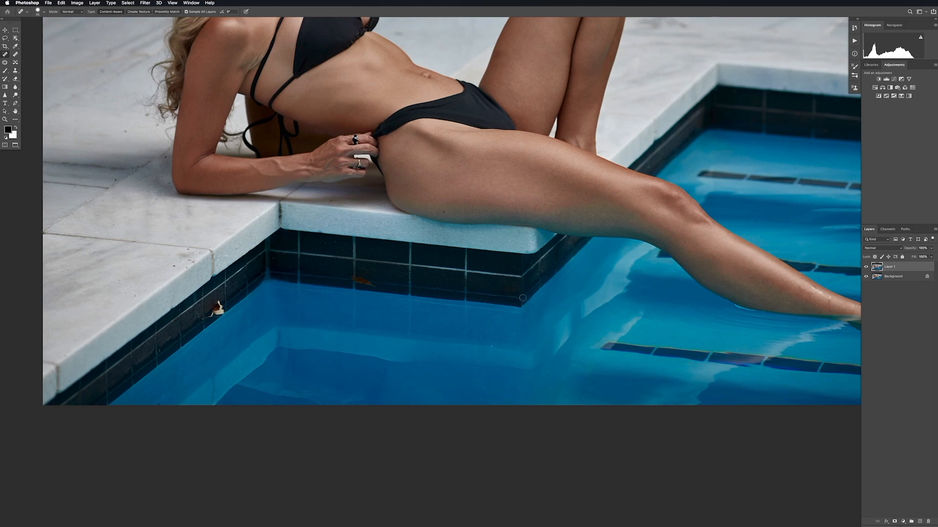
{"action": "left_click_drag", "start_coordinate": [349, 279], "coordinate": [376, 285]}
{"action": "key", "text": "ctrl+z"}
Remove the orange leaf from the dark tiles below the ledge with the Healing Brush and finish it with spot healing
{"action": "left_click", "coordinate": [17, 55]}
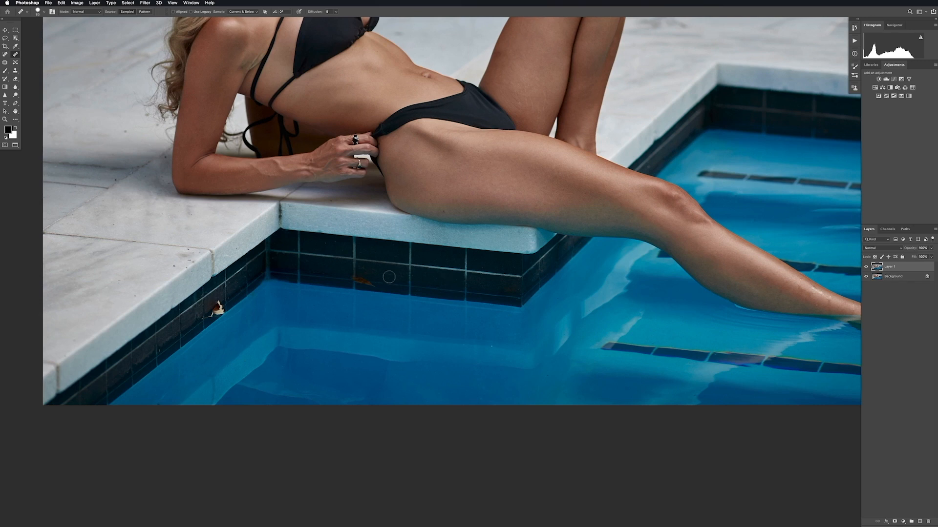
{"action": "left_click_drag", "start_coordinate": [374, 282], "coordinate": [364, 281]}
{"action": "left_click", "coordinate": [370, 291]}
{"action": "key", "text": "shift+j"}
{"action": "left_click", "coordinate": [357, 278]}
Remove the pale leaf from the angled tile wall in the foreground with the Healing Brush
{"action": "left_click_drag", "start_coordinate": [311, 329], "coordinate": [383, 284]}
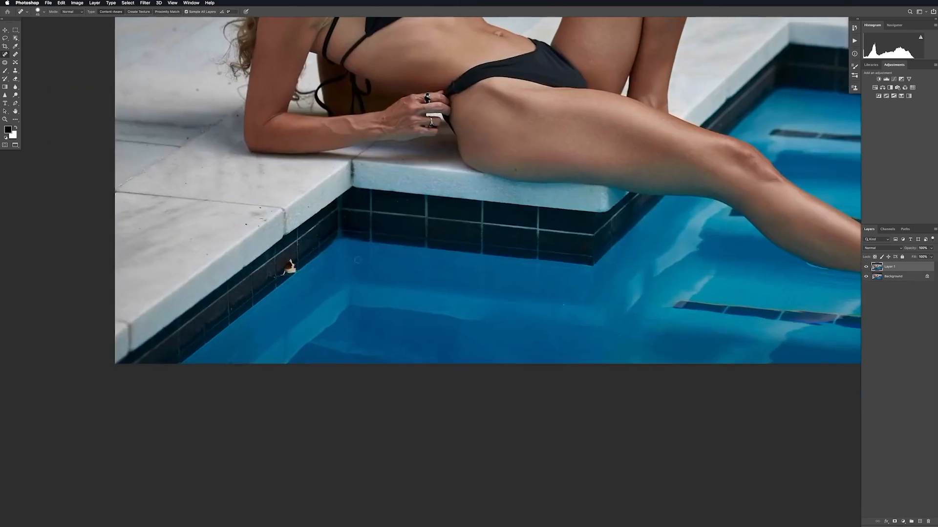
{"action": "left_click", "coordinate": [16, 55]}
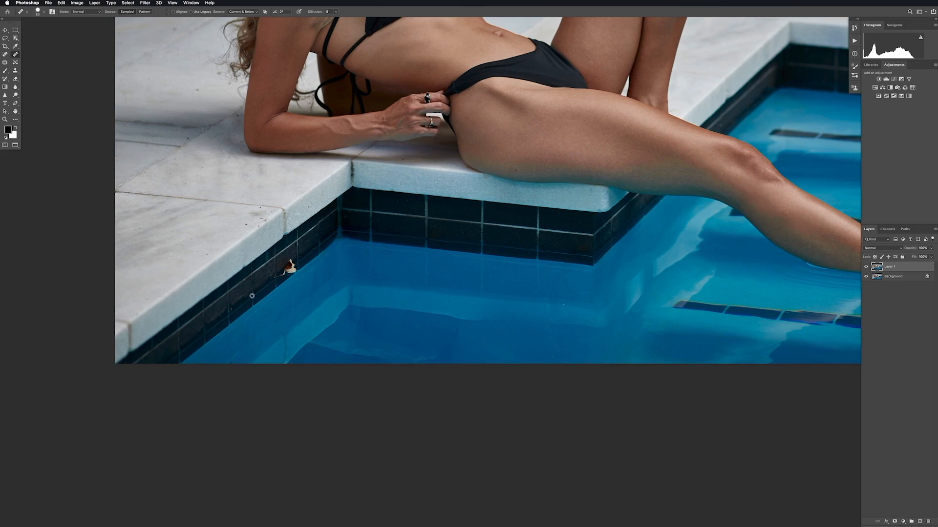
{"action": "left_click", "coordinate": [296, 263]}
{"action": "left_click_drag", "start_coordinate": [289, 265], "coordinate": [283, 277]}
Clean the small dark specks off the foreground marble slab with the Spot Healing Brush
{"action": "left_click", "coordinate": [4, 54]}
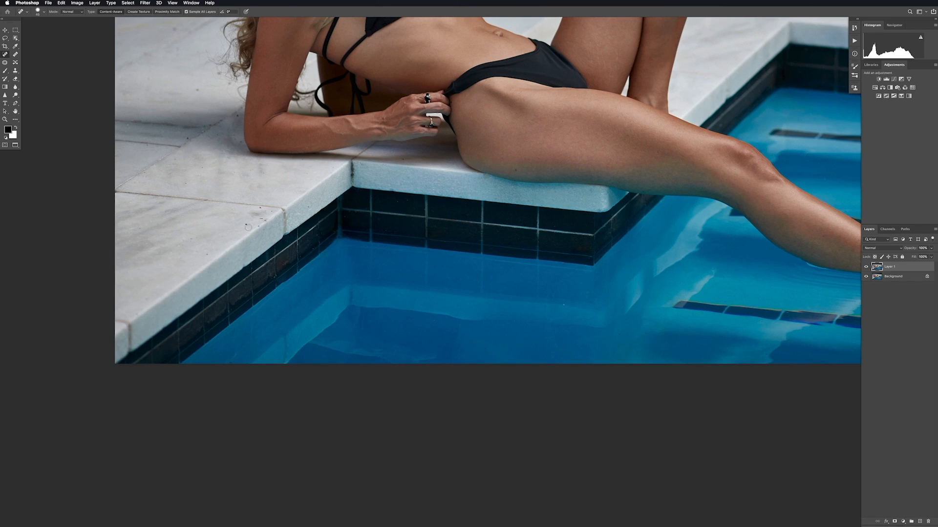
{"action": "scroll", "coordinate": [302, 204], "scroll_direction": "up", "scroll_amount": 3}
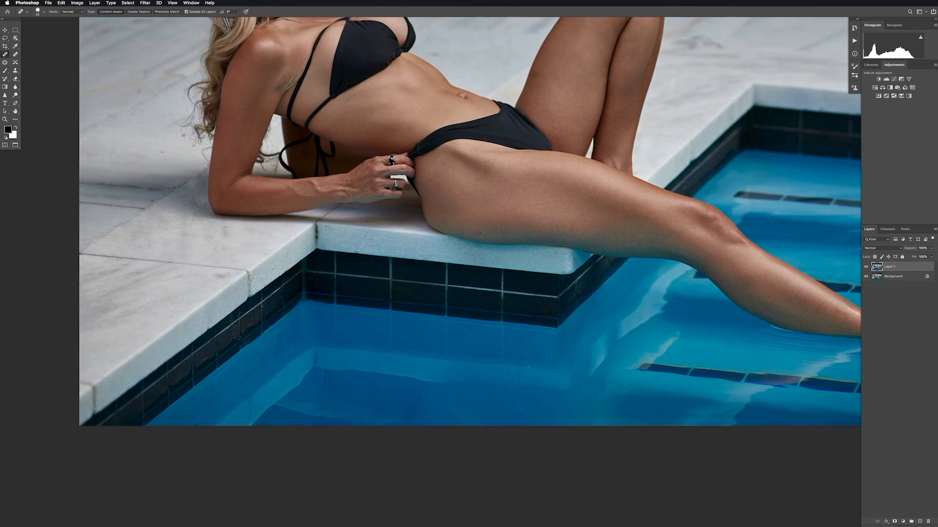
Spot-heal the brown leaf in the far corner where the marble floor meets the dark back wall
{"action": "scroll", "coordinate": [369, 329], "scroll_direction": "up", "scroll_amount": 5}
{"action": "scroll", "coordinate": [368, 328], "scroll_direction": "right", "scroll_amount": 5}
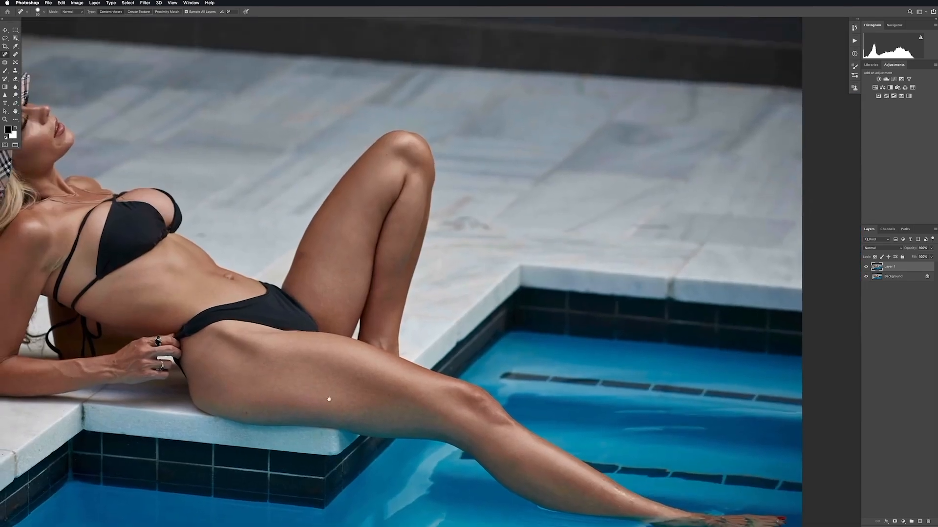
{"action": "scroll", "coordinate": [355, 388], "scroll_direction": "down", "scroll_amount": 2}
{"action": "scroll", "coordinate": [355, 389], "scroll_direction": "left", "scroll_amount": 3}
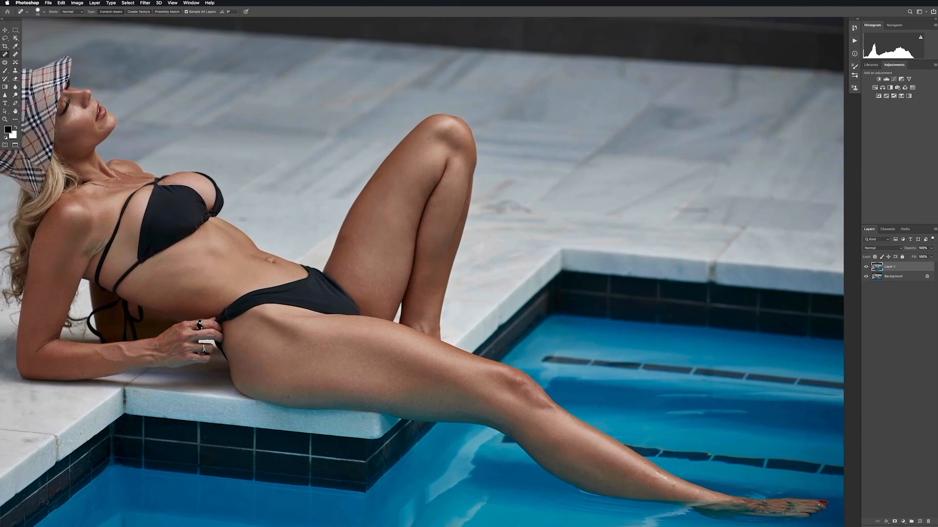
{"action": "scroll", "coordinate": [565, 328], "scroll_direction": "up", "scroll_amount": 4}
{"action": "scroll", "coordinate": [565, 328], "scroll_direction": "left", "scroll_amount": 7}
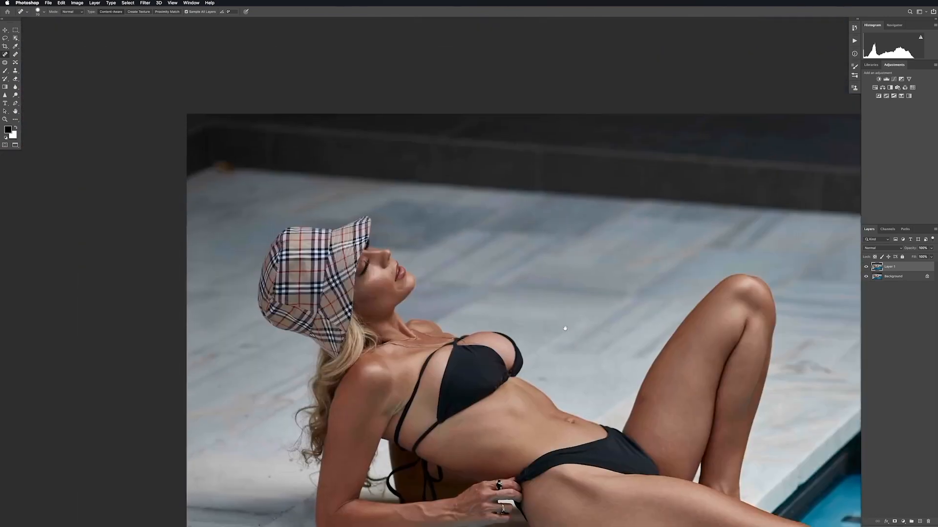
{"action": "scroll", "coordinate": [565, 329], "scroll_direction": "down", "scroll_amount": 1}
{"action": "mouse_move", "coordinate": [220, 146]}
{"action": "left_mouse_down"}
{"action": "mouse_move", "coordinate": [218, 154]}
{"action": "mouse_move", "coordinate": [235, 147]}
{"action": "mouse_move", "coordinate": [225, 156]}
{"action": "mouse_move", "coordinate": [242, 151]}
{"action": "left_mouse_up"}
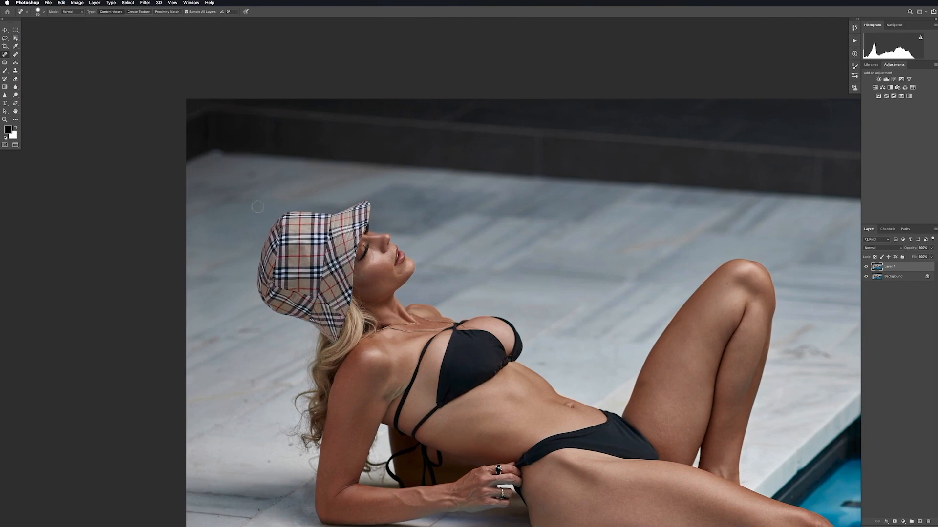
{"action": "left_click_drag", "start_coordinate": [218, 147], "coordinate": [239, 151]}
Blend the healed edge between the marble floor and the back wall using a larger Healing Brush
{"action": "left_click", "coordinate": [15, 54]}
{"action": "key", "text": "bracketright"}
{"action": "key", "text": "bracketright"}
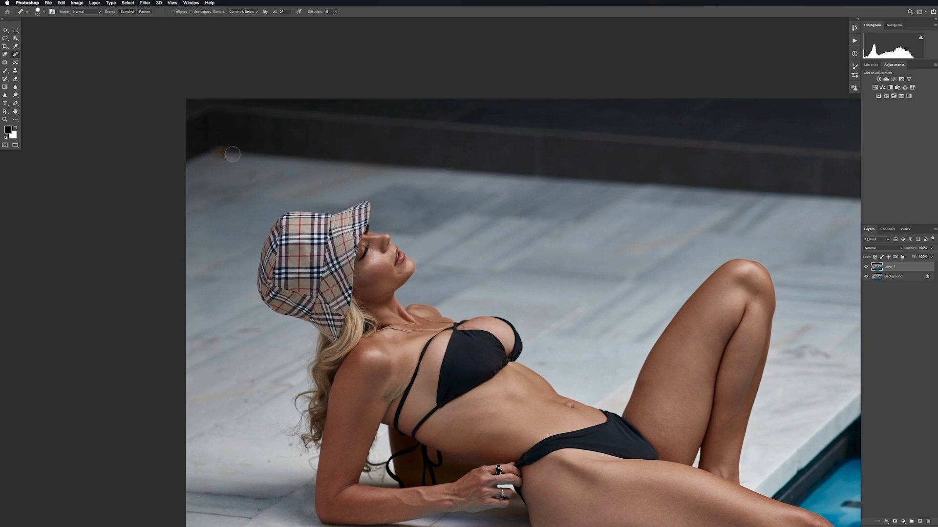
{"action": "mouse_move", "coordinate": [243, 153]}
{"action": "left_mouse_down"}
{"action": "mouse_move", "coordinate": [219, 145]}
{"action": "mouse_move", "coordinate": [216, 157]}
{"action": "mouse_move", "coordinate": [248, 155]}
{"action": "mouse_move", "coordinate": [225, 148]}
{"action": "mouse_move", "coordinate": [270, 152]}
{"action": "left_mouse_up"}
{"action": "left_click", "coordinate": [5, 55]}
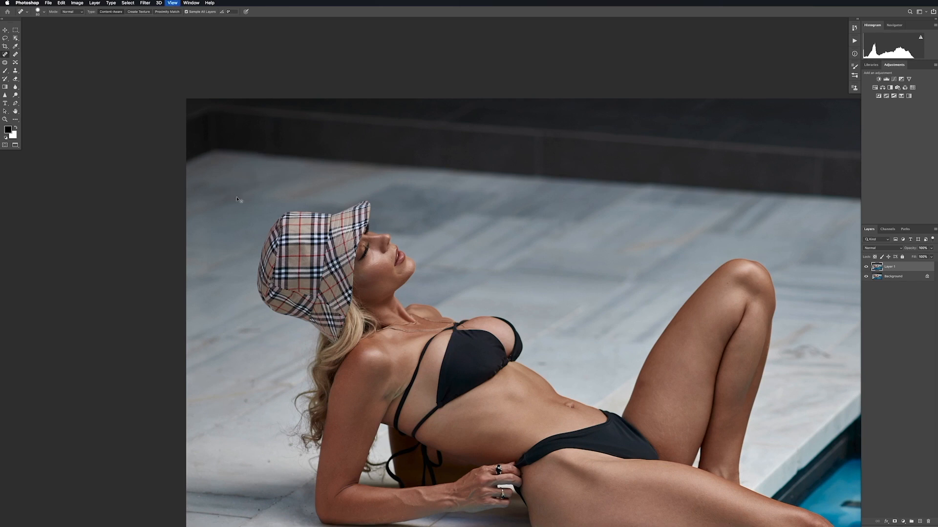
Fit the whole photo in view, touch up the foreground marble slab with spot healing and activate the Move tool
{"action": "key", "text": "super+0"}
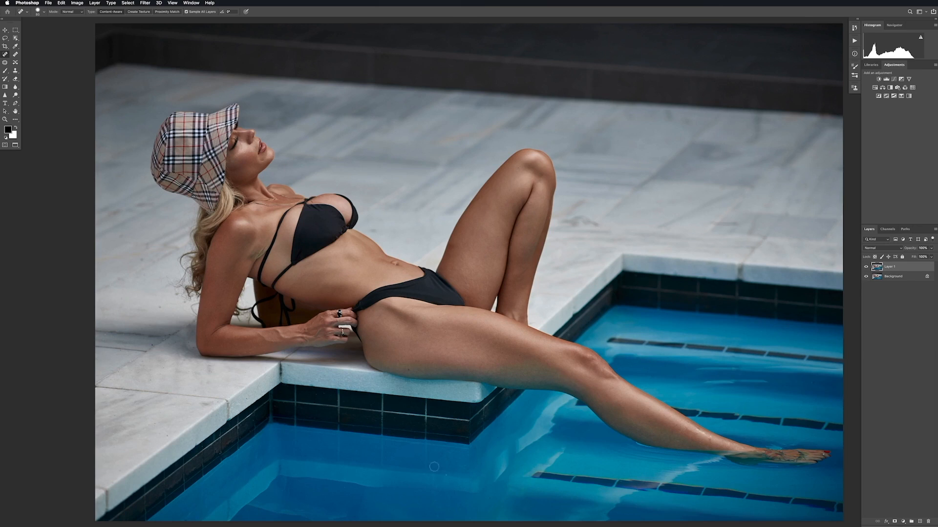
{"action": "left_click_drag", "start_coordinate": [449, 256], "coordinate": [424, 254]}
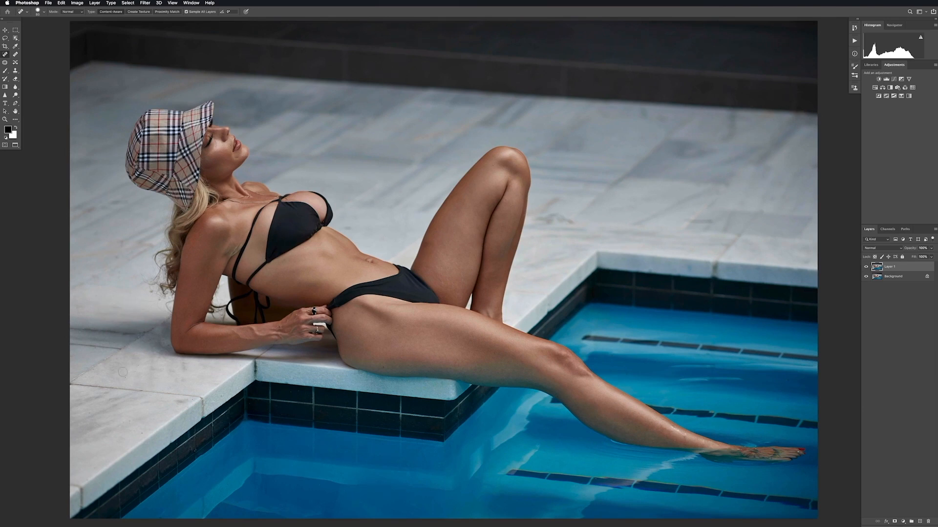
{"action": "left_click", "coordinate": [126, 419]}
{"action": "key", "text": "v"}
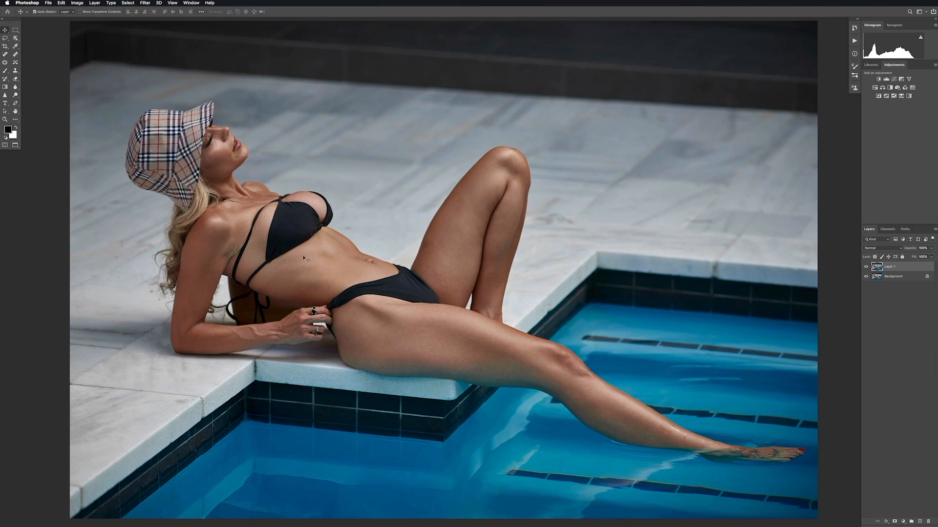
Compare the photo with and without the healed Layer 1
{"action": "left_click", "coordinate": [866, 267]}
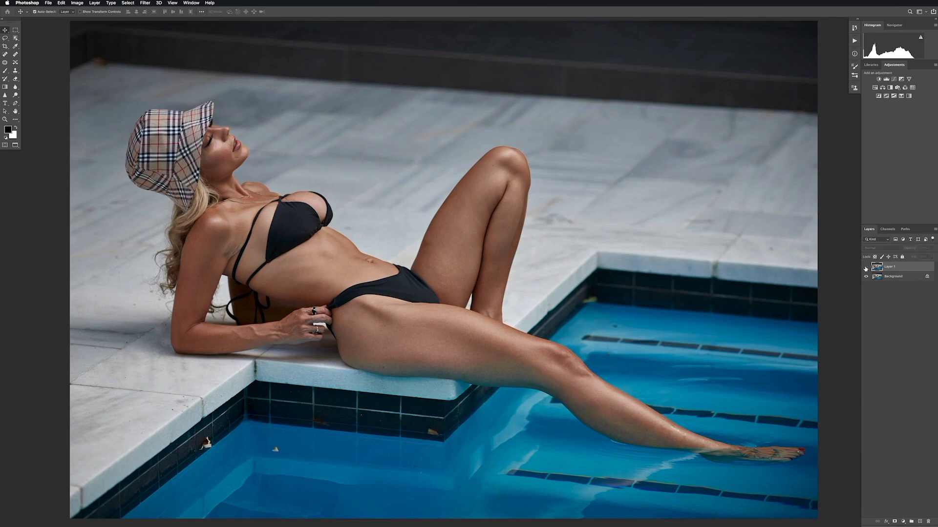
{"action": "left_click", "coordinate": [867, 267]}
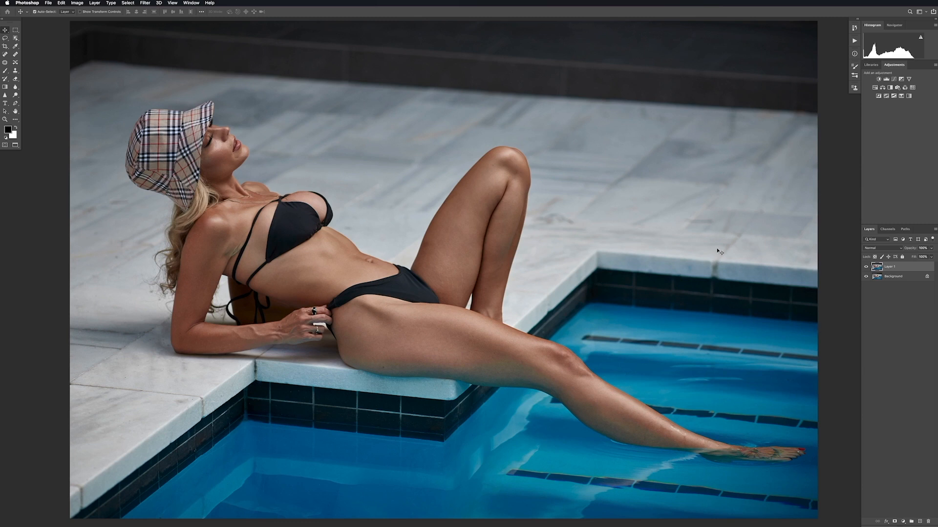
Remove the small marks on the hip and the underside of the upper thigh with the Spot Healing Brush
{"action": "key", "text": "z"}
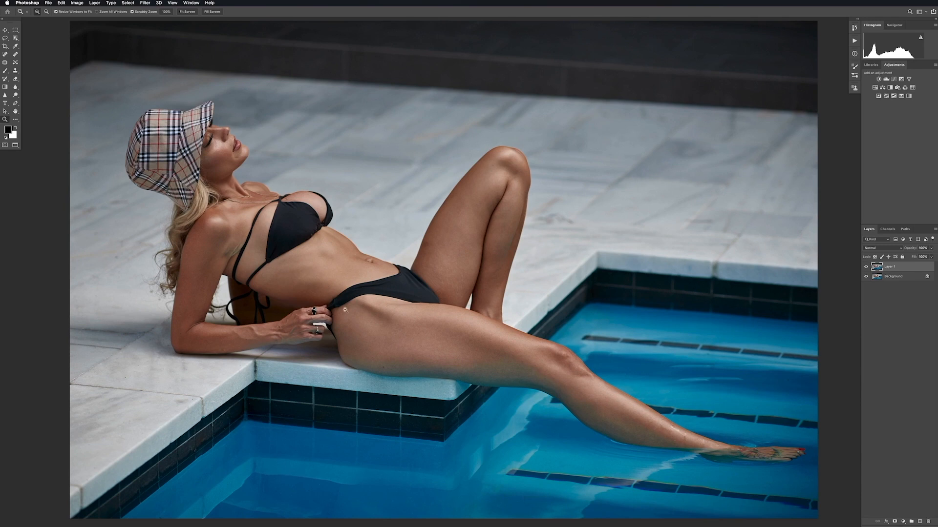
{"action": "left_click_drag", "start_coordinate": [345, 311], "coordinate": [385, 295]}
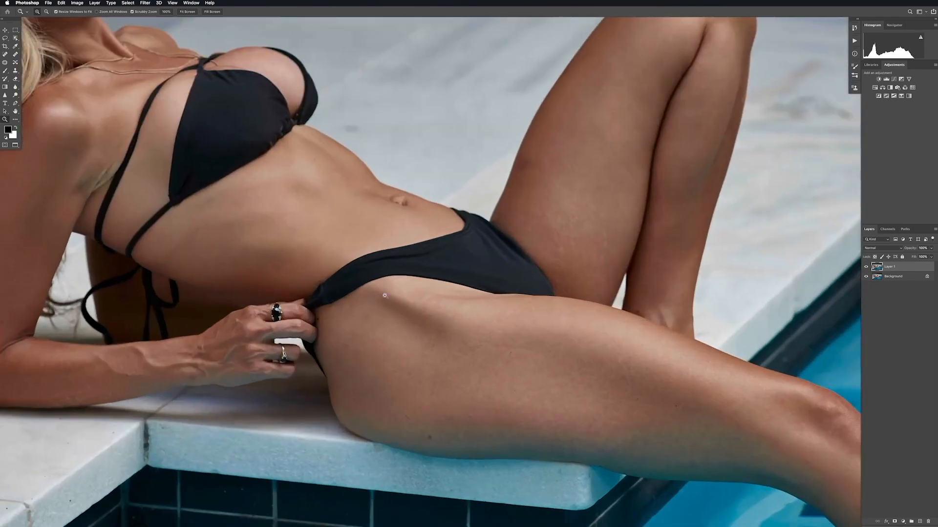
{"action": "key", "text": "j"}
{"action": "scroll", "coordinate": [385, 295], "scroll_direction": "down", "scroll_amount": 3}
{"action": "scroll", "coordinate": [385, 296], "scroll_direction": "right", "scroll_amount": 2}
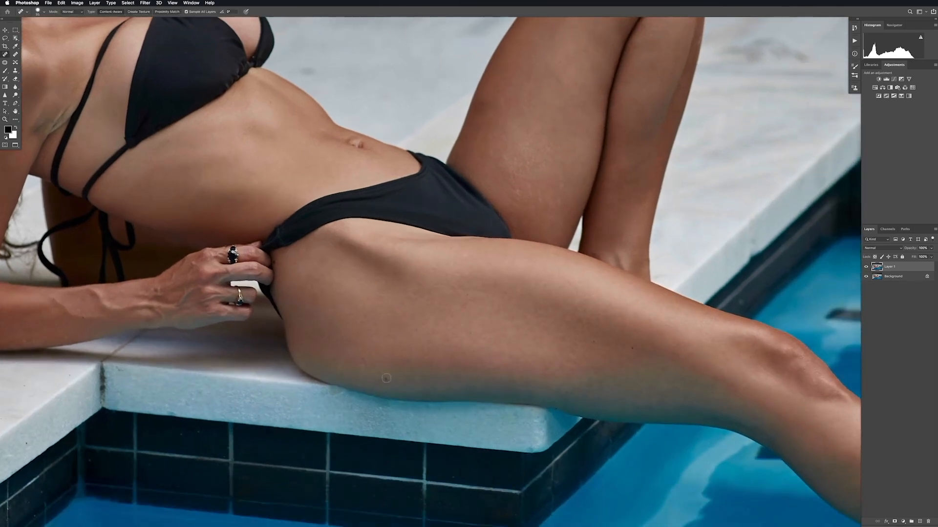
{"action": "left_click", "coordinate": [385, 379]}
{"action": "left_click", "coordinate": [362, 357]}
{"action": "left_click", "coordinate": [274, 264]}
Spot-heal the small blemishes along the outstretched leg's thigh and around its knee
{"action": "scroll", "coordinate": [411, 250], "scroll_direction": "down", "scroll_amount": 3}
{"action": "scroll", "coordinate": [412, 250], "scroll_direction": "right", "scroll_amount": 3}
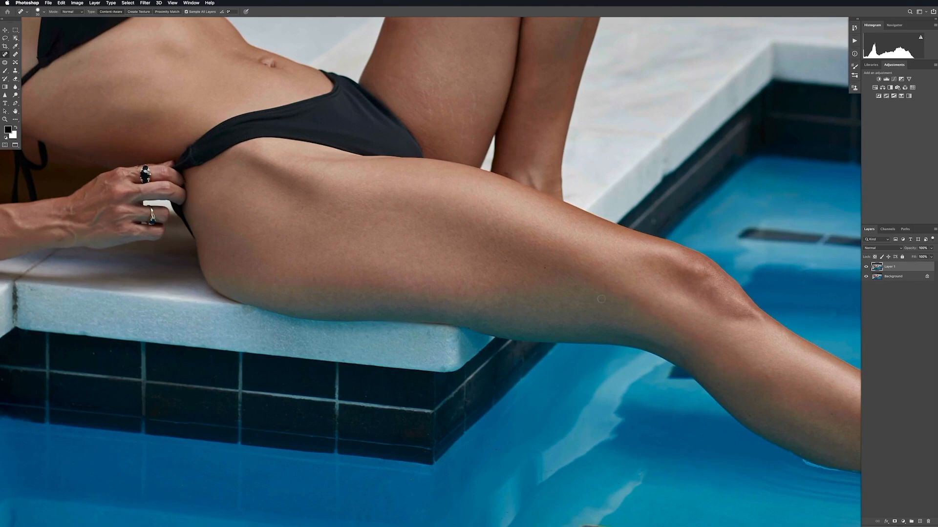
{"action": "scroll", "coordinate": [560, 320], "scroll_direction": "right", "scroll_amount": 3}
{"action": "scroll", "coordinate": [561, 320], "scroll_direction": "up", "scroll_amount": 1}
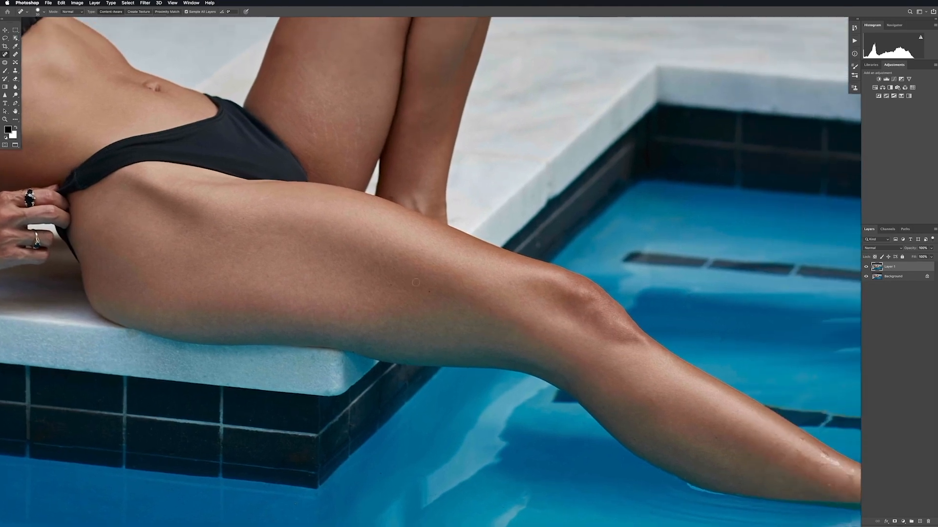
{"action": "left_click_drag", "start_coordinate": [493, 310], "coordinate": [487, 317]}
{"action": "left_click_drag", "start_coordinate": [344, 310], "coordinate": [348, 322]}
{"action": "left_click", "coordinate": [558, 348]}
Heal the fine lines and skin marks on the lower part of the raised thigh with the Spot Healing Brush
{"action": "left_click_drag", "start_coordinate": [400, 205], "coordinate": [533, 374]}
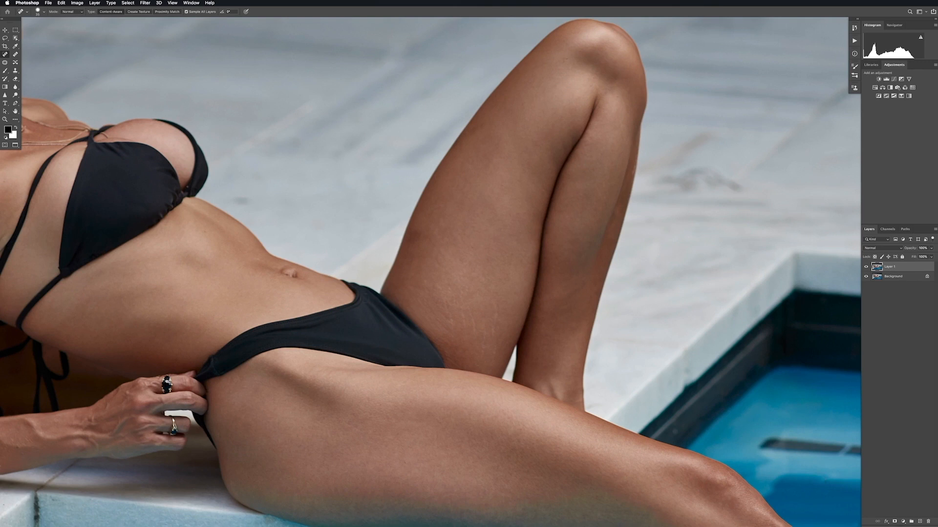
{"action": "left_click_drag", "start_coordinate": [437, 318], "coordinate": [448, 322]}
{"action": "scroll", "coordinate": [482, 339], "scroll_direction": "up", "scroll_amount": 1}
{"action": "left_click_drag", "start_coordinate": [436, 279], "coordinate": [379, 275]}
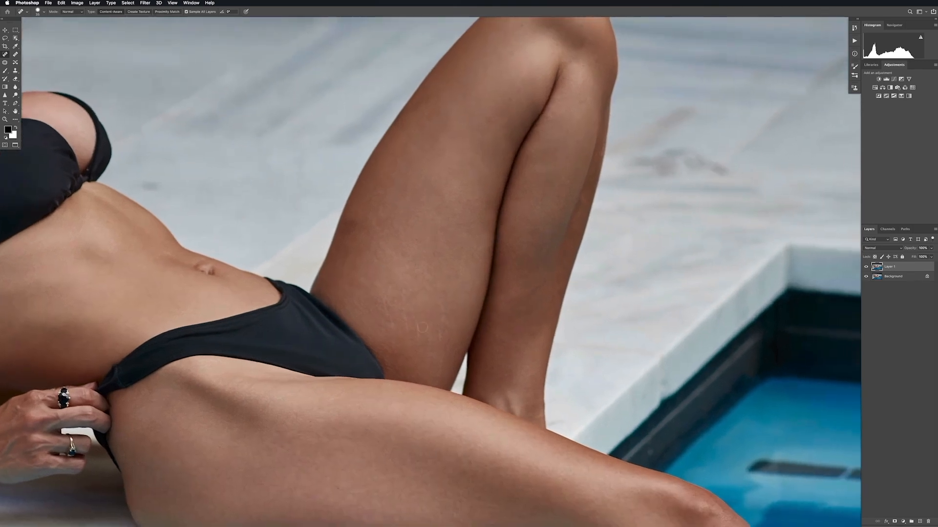
{"action": "left_click_drag", "start_coordinate": [441, 329], "coordinate": [435, 377]}
{"action": "mouse_move", "coordinate": [436, 337]}
{"action": "left_mouse_down"}
{"action": "mouse_move", "coordinate": [428, 361]}
{"action": "mouse_move", "coordinate": [438, 358]}
{"action": "left_mouse_up"}
{"action": "left_click", "coordinate": [389, 323]}
{"action": "left_click_drag", "start_coordinate": [385, 343], "coordinate": [385, 355]}
{"action": "left_click_drag", "start_coordinate": [369, 321], "coordinate": [388, 366]}
{"action": "left_click", "coordinate": [343, 284]}
Spot-heal the blemishes on the midriff below the bikini top and above the navel
{"action": "left_click_drag", "start_coordinate": [375, 272], "coordinate": [666, 250]}
{"action": "left_click", "coordinate": [403, 199]}
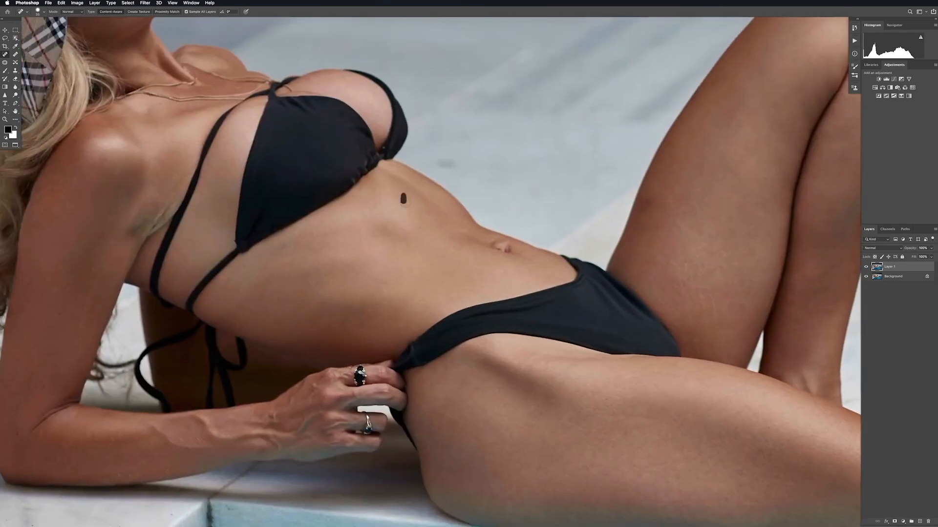
{"action": "left_click", "coordinate": [466, 231]}
Heal the skin marks on the upper arm, elbow and shoulder, plus the crease near the armpit
{"action": "left_click_drag", "start_coordinate": [331, 328], "coordinate": [549, 262]}
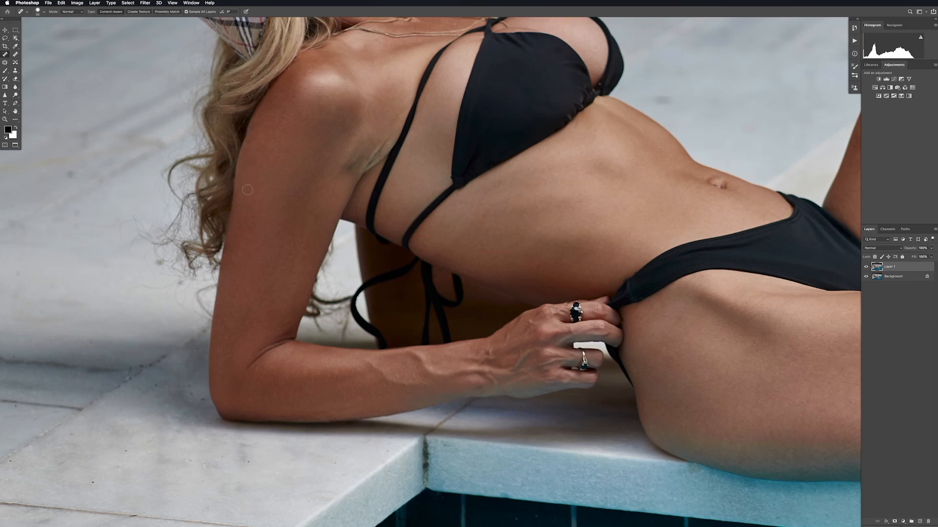
{"action": "left_click_drag", "start_coordinate": [301, 246], "coordinate": [296, 264]}
{"action": "left_click_drag", "start_coordinate": [298, 256], "coordinate": [285, 287]}
{"action": "left_click_drag", "start_coordinate": [233, 336], "coordinate": [228, 354]}
{"action": "left_click_drag", "start_coordinate": [433, 231], "coordinate": [344, 384]}
{"action": "left_click", "coordinate": [296, 232]}
{"action": "left_click", "coordinate": [284, 192]}
{"action": "mouse_move", "coordinate": [439, 233]}
{"action": "left_mouse_down"}
{"action": "mouse_move", "coordinate": [481, 209]}
{"action": "mouse_move", "coordinate": [542, 211]}
{"action": "left_mouse_up"}
{"action": "left_click_drag", "start_coordinate": [360, 294], "coordinate": [379, 288]}
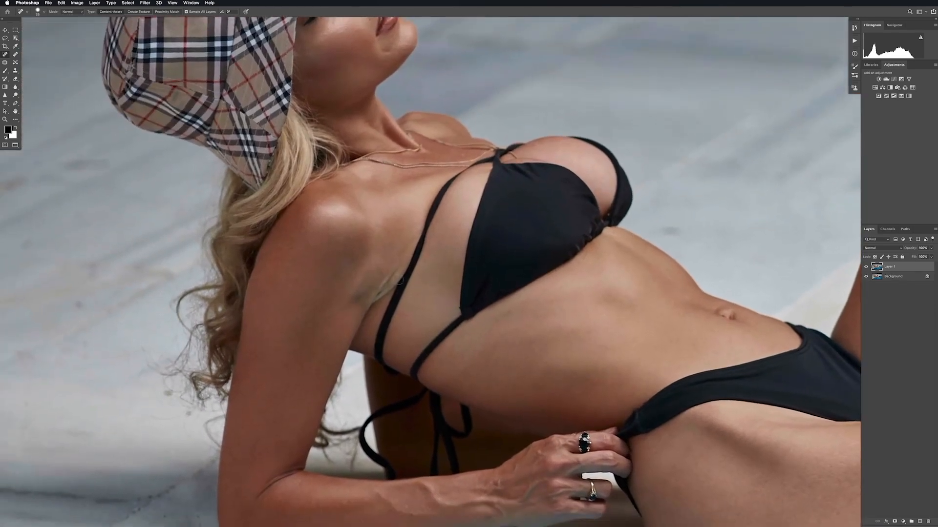
Spot-heal the small blemishes on the face around the cheek, nose, lips and chin
{"action": "left_click_drag", "start_coordinate": [453, 251], "coordinate": [481, 347]}
{"action": "key", "text": "r"}
{"action": "mouse_move", "coordinate": [701, 354]}
{"action": "left_mouse_down"}
{"action": "mouse_move", "coordinate": [681, 398]}
{"action": "mouse_move", "coordinate": [619, 468]}
{"action": "left_mouse_up"}
{"action": "key", "text": "j"}
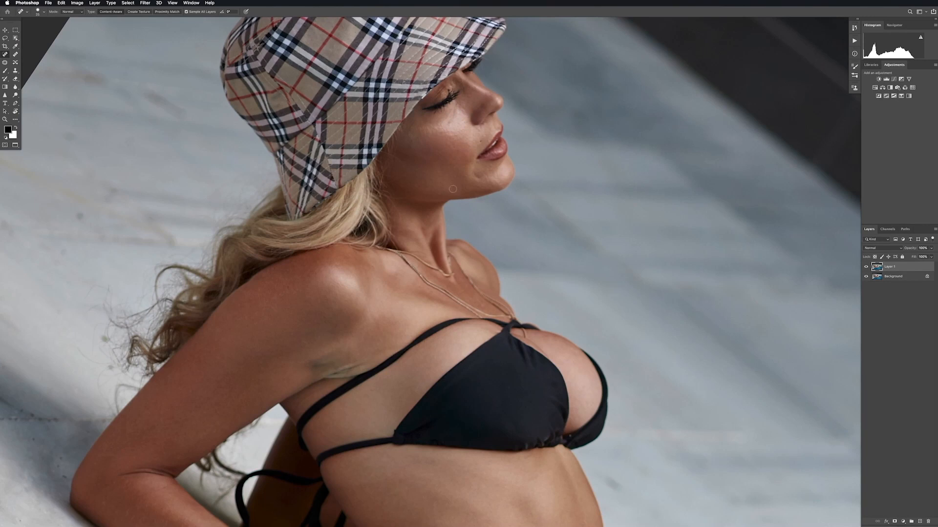
{"action": "left_click", "coordinate": [481, 142]}
{"action": "left_click", "coordinate": [476, 177]}
{"action": "left_click_drag", "start_coordinate": [487, 172], "coordinate": [487, 177]}
{"action": "left_click", "coordinate": [396, 159]}
{"action": "left_click", "coordinate": [455, 149]}
{"action": "left_click", "coordinate": [479, 131]}
Inspect the torso, thighs and outstretched leg for remaining blemishes
{"action": "left_click_drag", "start_coordinate": [556, 369], "coordinate": [488, 67]}
{"action": "left_click_drag", "start_coordinate": [539, 224], "coordinate": [499, 170]}
{"action": "left_click_drag", "start_coordinate": [530, 302], "coordinate": [467, 263]}
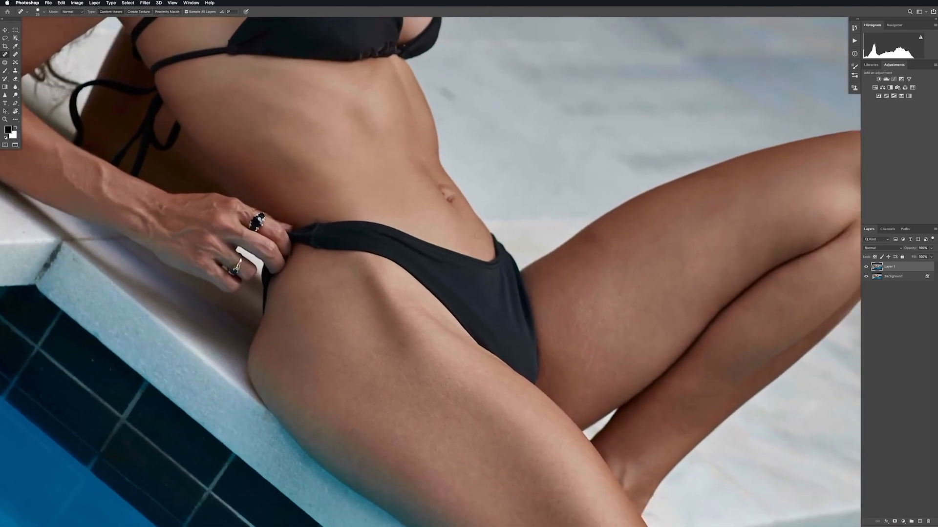
{"action": "scroll", "coordinate": [519, 220], "scroll_direction": "down", "scroll_amount": 15}
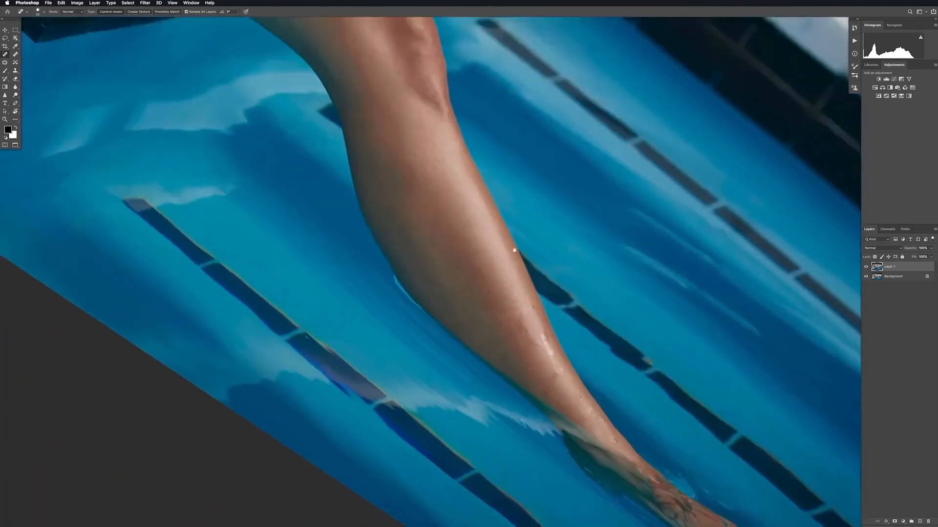
{"action": "scroll", "coordinate": [514, 250], "scroll_direction": "down", "scroll_amount": 5}
{"action": "left_click_drag", "start_coordinate": [466, 249], "coordinate": [566, 387]}
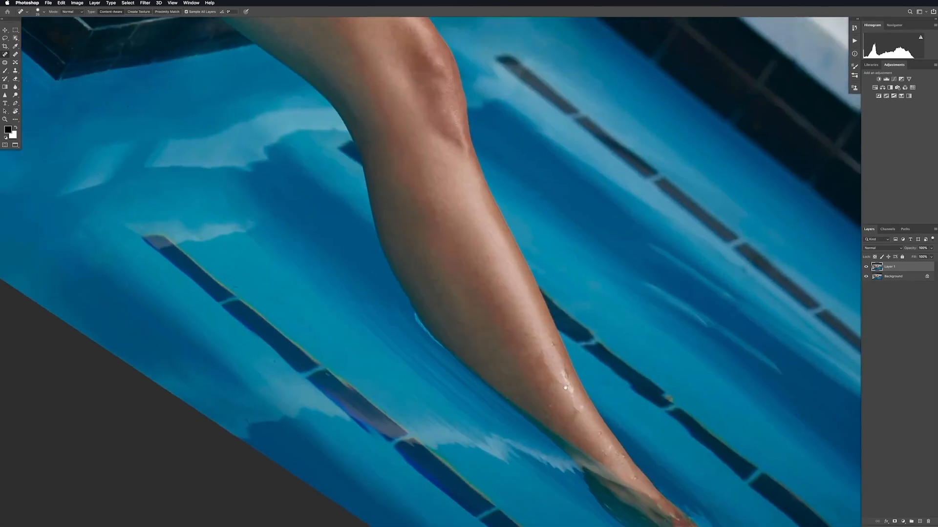
{"action": "left_click_drag", "start_coordinate": [423, 189], "coordinate": [519, 370]}
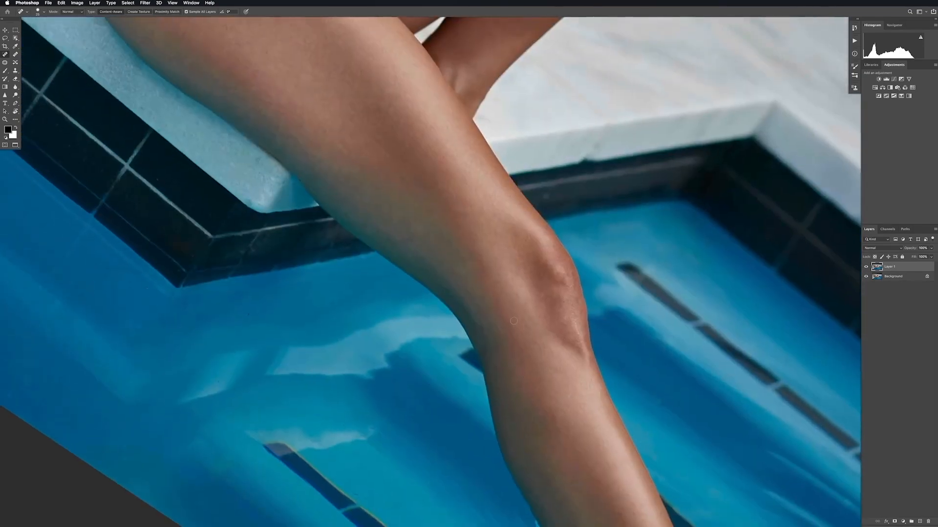
Reset the canvas to an upright full view and compare the skin cleanup on Layer 1 with the original
{"action": "key", "text": "super+0"}
{"action": "key", "text": "r"}
{"action": "key", "text": "Escape"}
{"action": "key", "text": "super+0"}
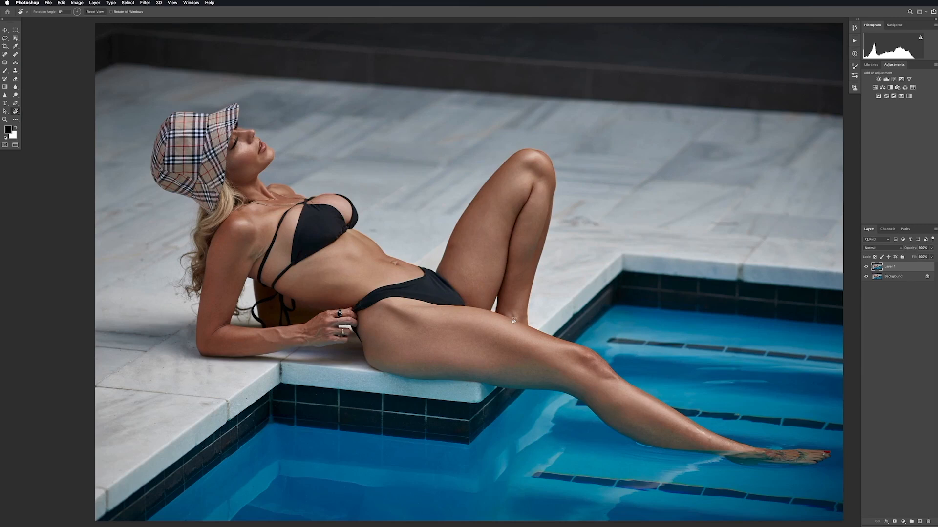
{"action": "left_click_drag", "start_coordinate": [410, 173], "coordinate": [355, 195]}
{"action": "key", "text": "v"}
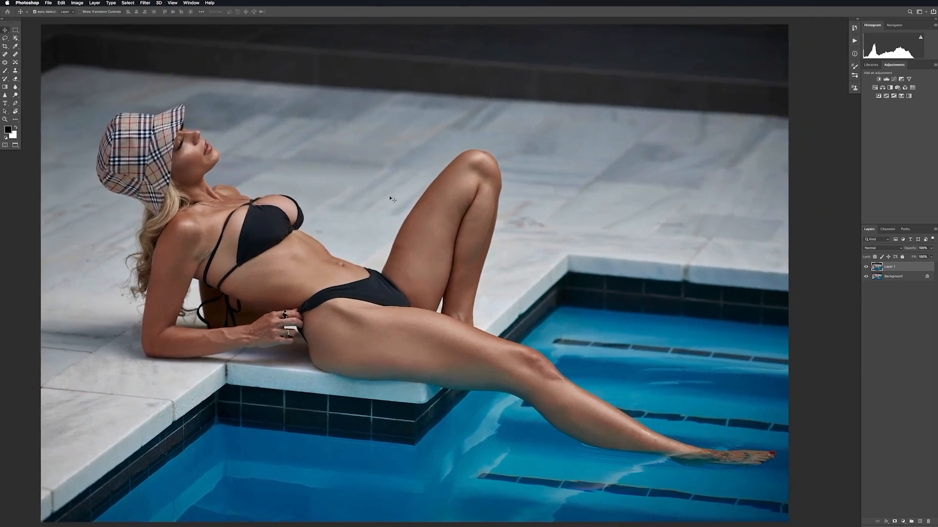
{"action": "left_click", "coordinate": [866, 267]}
{"action": "left_click", "coordinate": [867, 266]}
{"action": "left_click", "coordinate": [867, 266]}
{"action": "left_click", "coordinate": [865, 267]}
{"action": "left_click", "coordinate": [866, 267]}
Run the NBP Dodge & Burn action for skin perfecting to build its Dodge, Burn and desaturation layers
{"action": "left_click", "coordinate": [854, 41]}
{"action": "scroll", "coordinate": [838, 117], "scroll_direction": "up", "scroll_amount": 5}
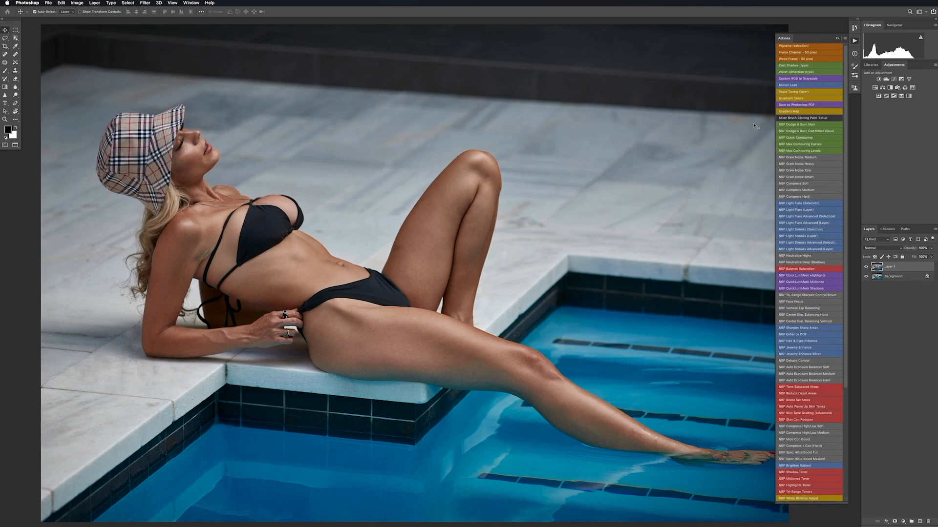
{"action": "left_click", "coordinate": [815, 125]}
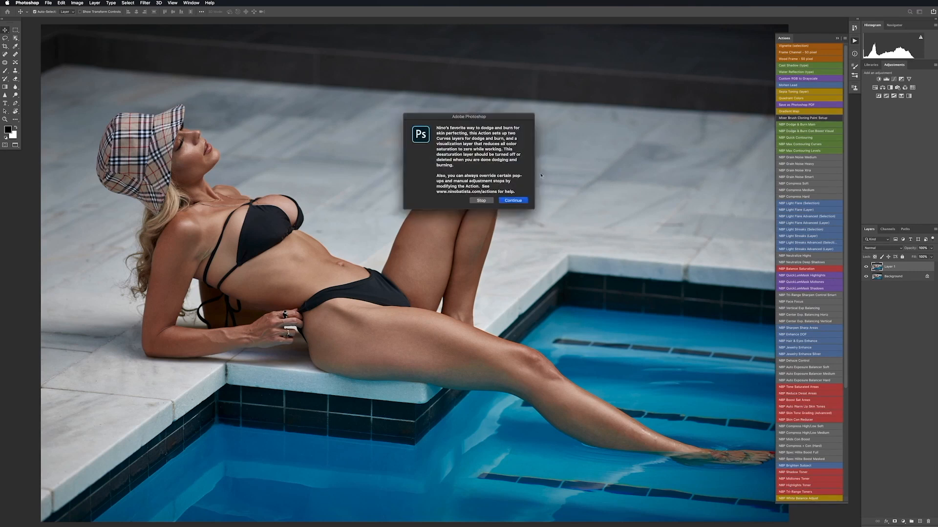
{"action": "left_click", "coordinate": [513, 200]}
{"action": "left_click", "coordinate": [784, 38]}
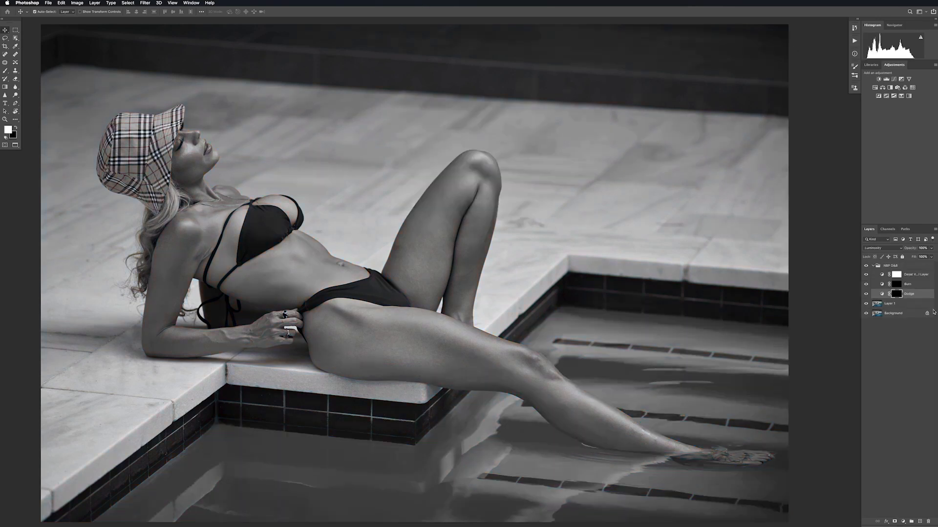
Review the curves of the Dodge and Burn layers and the Hue/Saturation settings of the desaturation layer
{"action": "double_click", "coordinate": [883, 293]}
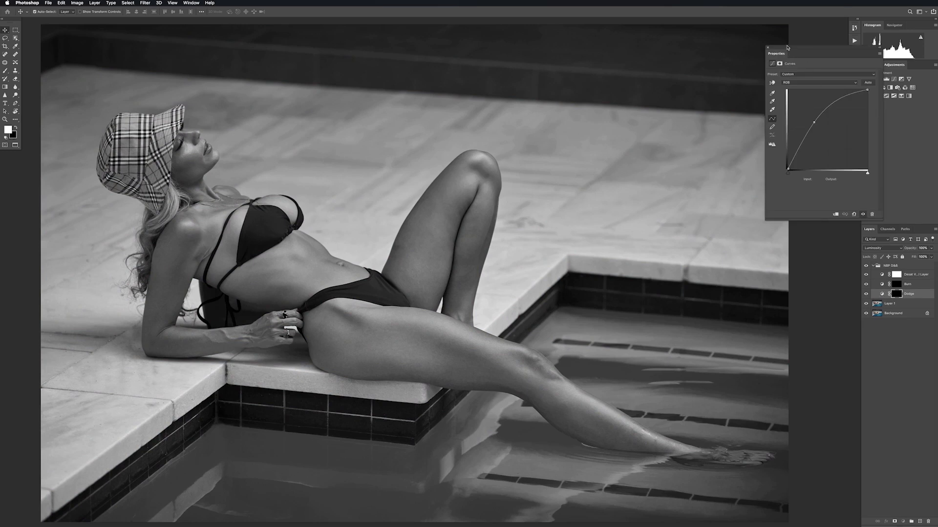
{"action": "left_click_drag", "start_coordinate": [787, 47], "coordinate": [733, 44]}
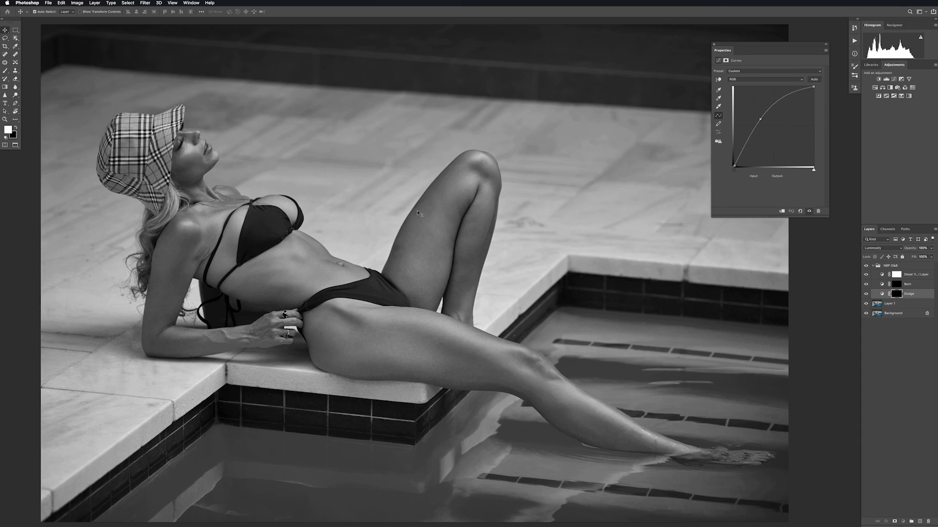
{"action": "left_click", "coordinate": [882, 285]}
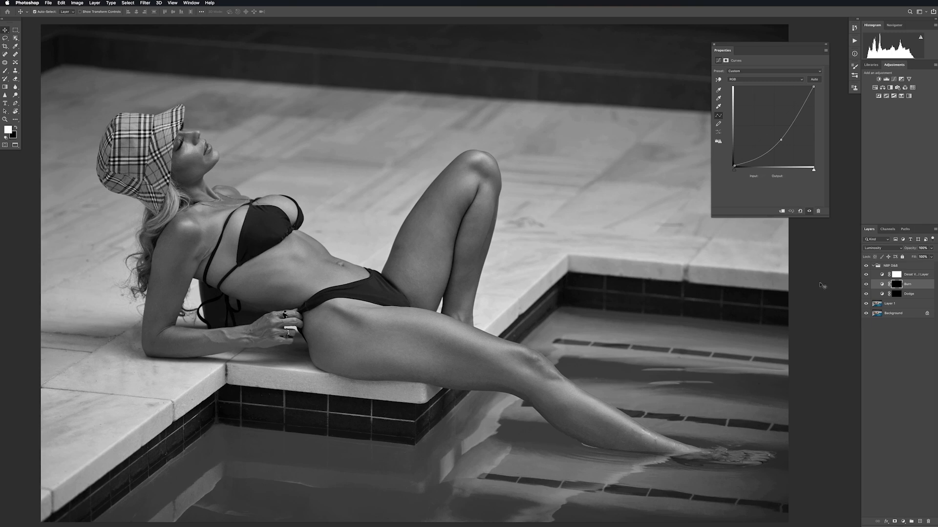
{"action": "left_click", "coordinate": [889, 271]}
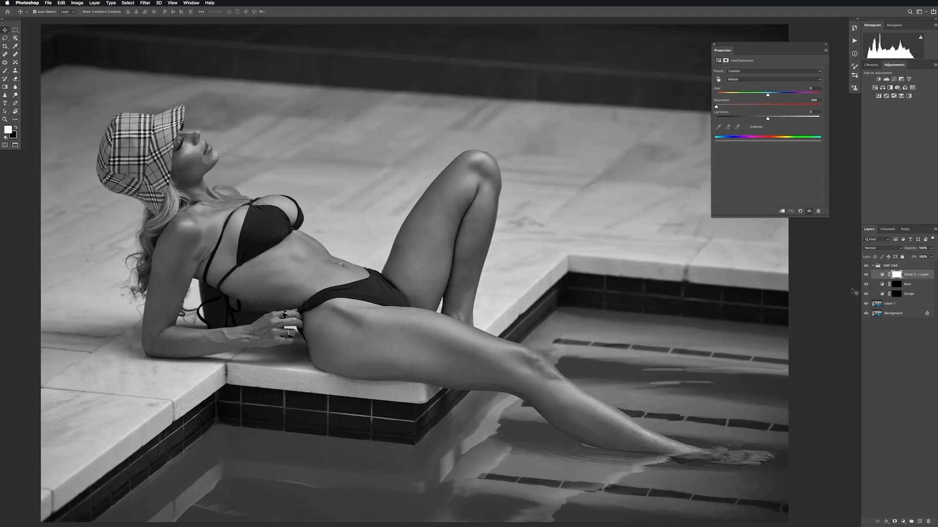
Target the Dodge layer's mask and lighten uneven dark patches on the hip and upper thigh with a white Brush
{"action": "left_click", "coordinate": [896, 294]}
{"action": "key", "text": "z"}
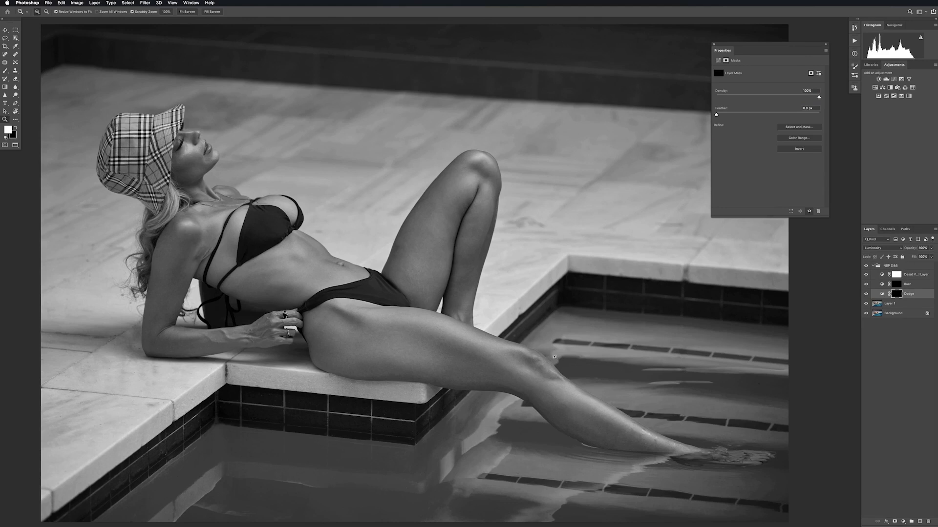
{"action": "key", "text": "b"}
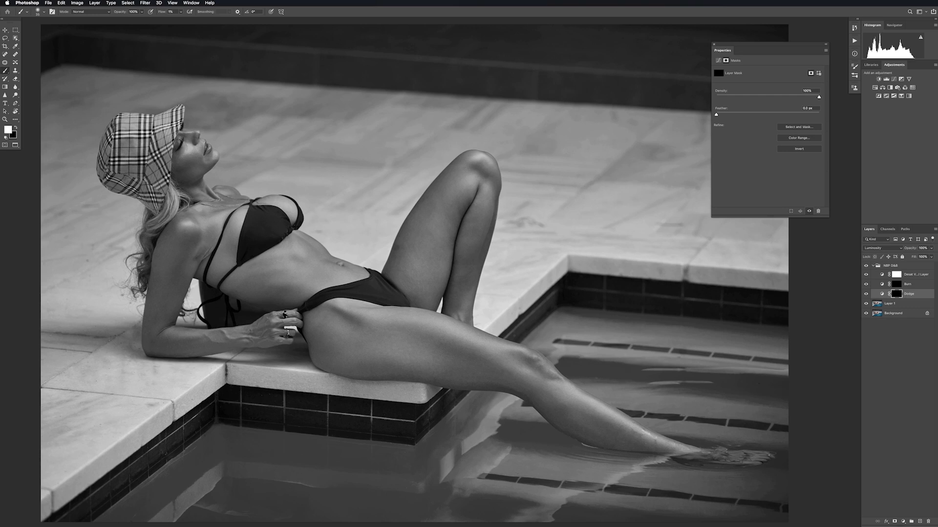
{"action": "mouse_move", "coordinate": [370, 338]}
{"action": "left_mouse_down"}
{"action": "mouse_move", "coordinate": [438, 324]}
{"action": "mouse_move", "coordinate": [489, 263]}
{"action": "mouse_move", "coordinate": [479, 250]}
{"action": "left_mouse_up"}
{"action": "key", "text": "b"}
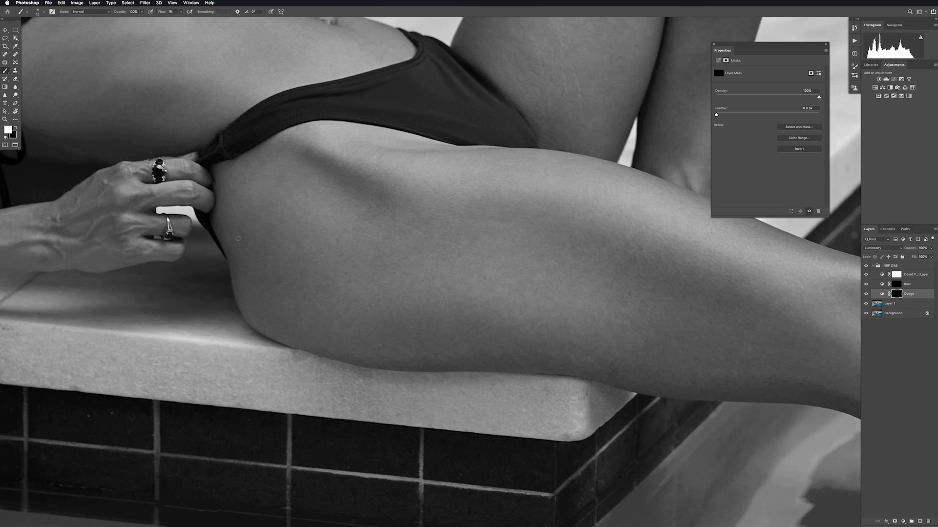
{"action": "key", "text": "bracketright"}
{"action": "left_click_drag", "start_coordinate": [498, 326], "coordinate": [509, 239]}
Even out the darker skin along the underside of the thigh on the Dodge mask, using a slightly larger brush
{"action": "key", "text": "r"}
{"action": "key", "text": "r"}
{"action": "mouse_move", "coordinate": [576, 266]}
{"action": "left_mouse_down"}
{"action": "mouse_move", "coordinate": [573, 297]}
{"action": "mouse_move", "coordinate": [533, 242]}
{"action": "left_mouse_up"}
{"action": "key", "text": "b"}
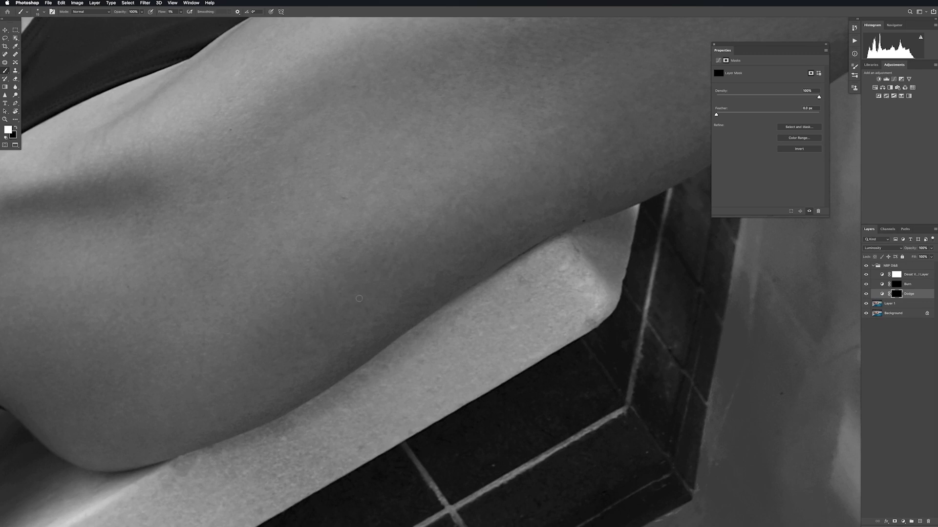
{"action": "key", "text": "bracketright"}
{"action": "key", "text": "r"}
{"action": "key", "text": "super+0"}
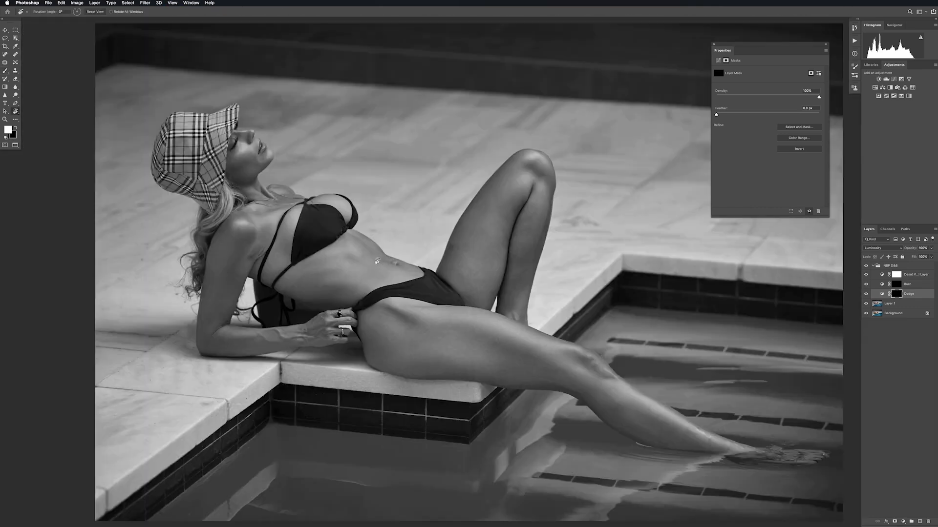
Examine the outstretched leg from thigh to calf for patchy tones that need dodging
{"action": "key", "text": "z"}
{"action": "left_click_drag", "start_coordinate": [498, 371], "coordinate": [546, 353]}
{"action": "key", "text": "space"}
{"action": "left_click_drag", "start_coordinate": [548, 352], "coordinate": [487, 294]}
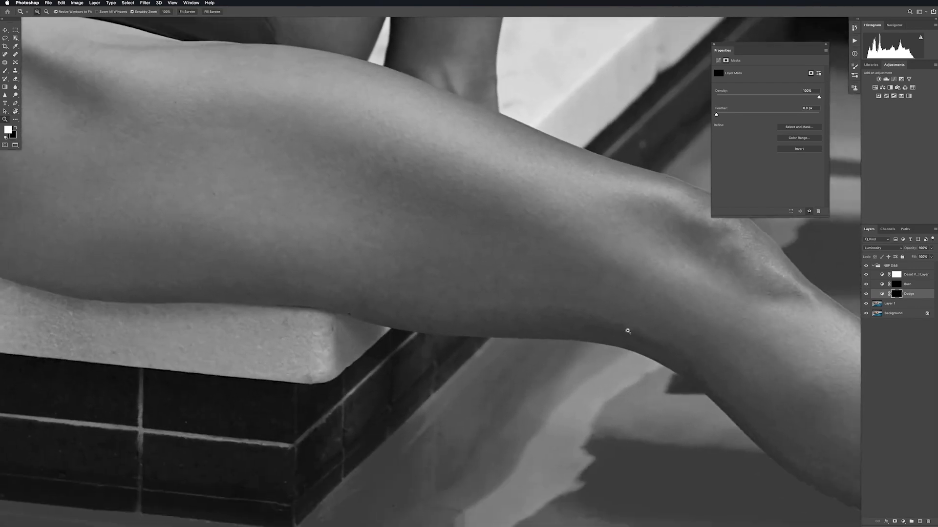
{"action": "key", "text": "space"}
{"action": "left_click_drag", "start_coordinate": [612, 351], "coordinate": [493, 308]}
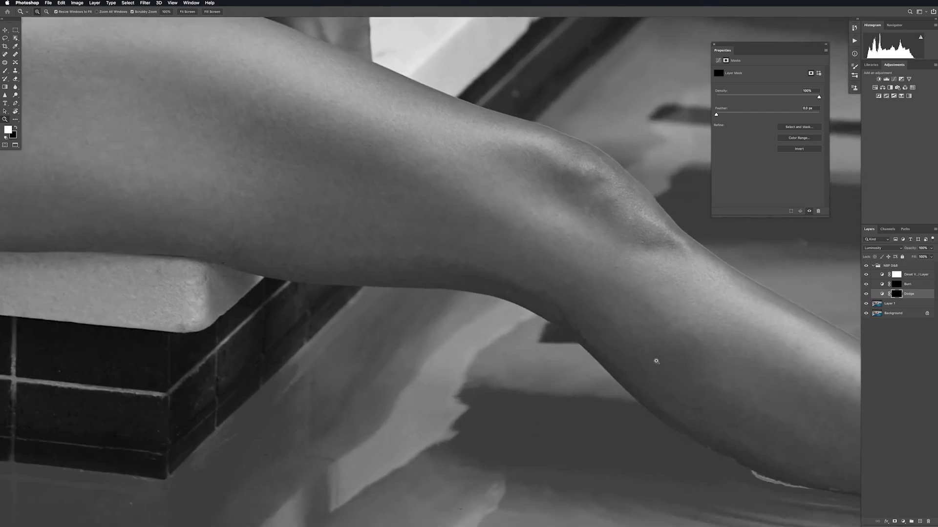
{"action": "key", "text": "space"}
{"action": "left_click_drag", "start_coordinate": [687, 360], "coordinate": [540, 286]}
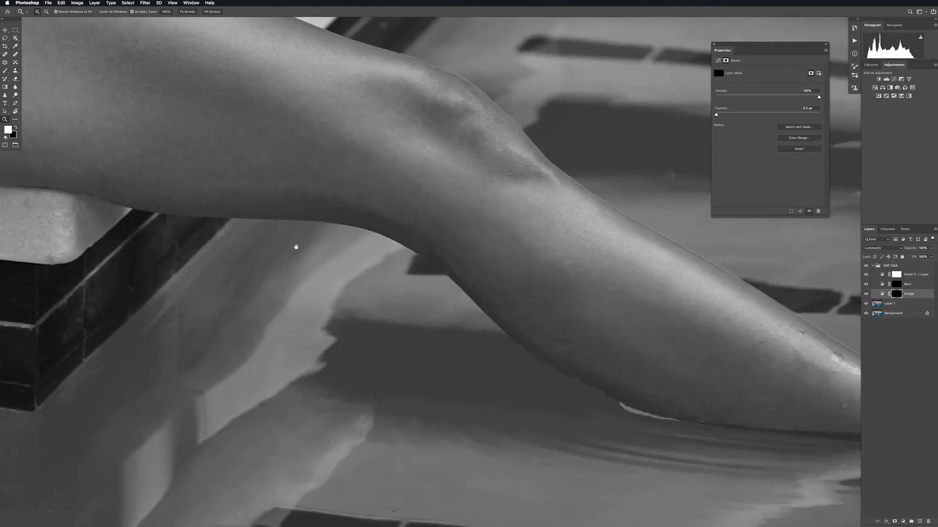
{"action": "key", "text": "space"}
{"action": "left_click_drag", "start_coordinate": [295, 241], "coordinate": [544, 356]}
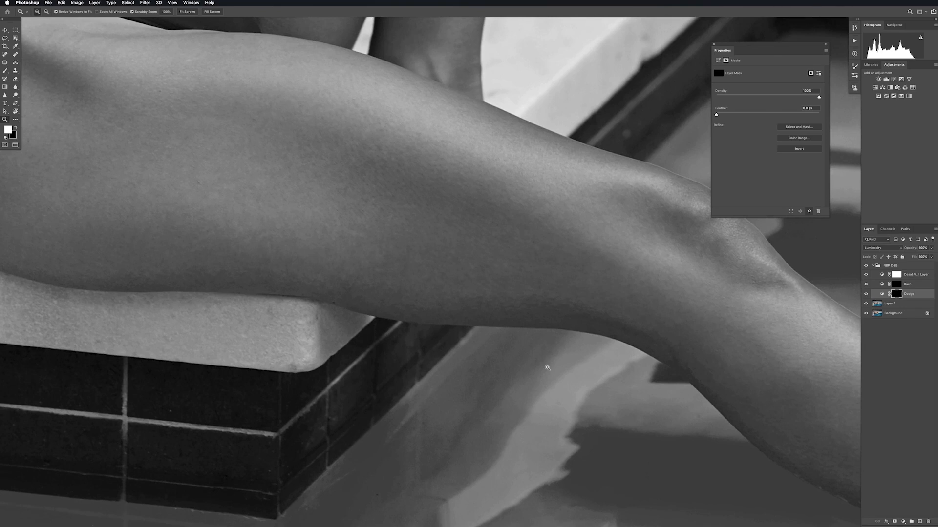
Lighten the dark patches along the underside of the outstretched thigh toward the knee with the white Brush on the Dodge mask
{"action": "key", "text": "b"}
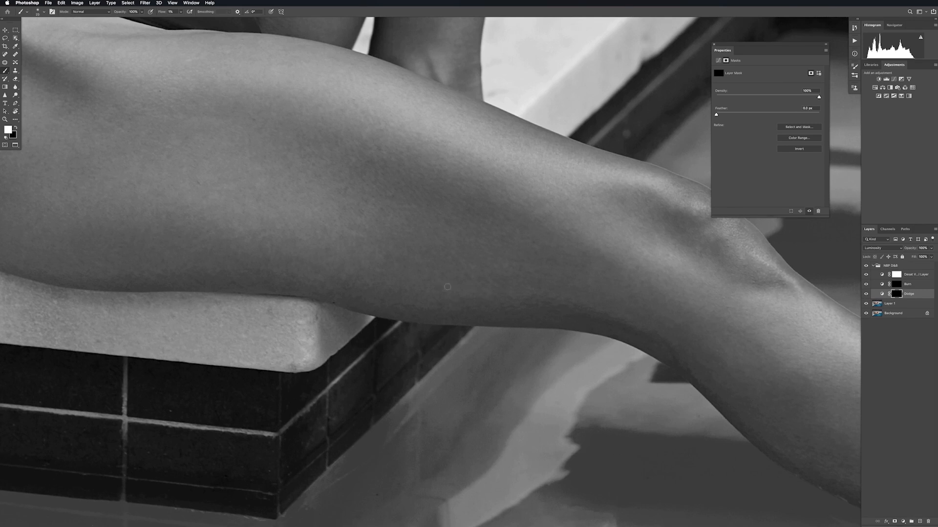
{"action": "key", "text": "bracketright"}
{"action": "key", "text": "bracketleft"}
{"action": "mouse_move", "coordinate": [642, 291]}
{"action": "left_mouse_down"}
{"action": "mouse_move", "coordinate": [391, 233]}
{"action": "mouse_move", "coordinate": [324, 207]}
{"action": "mouse_move", "coordinate": [306, 187]}
{"action": "left_mouse_up"}
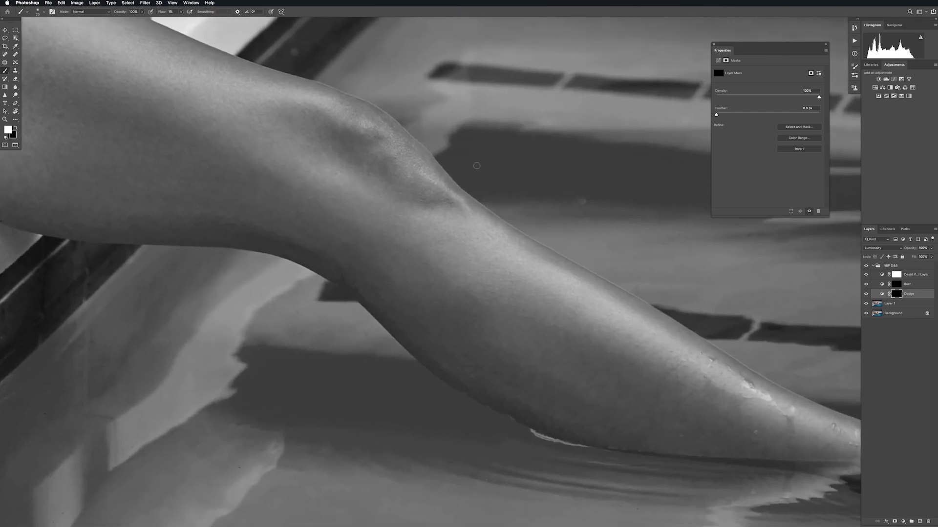
Dodge uneven tones from the hip along the outstretched thigh on the Dodge mask, working at an angled canvas view
{"action": "key", "text": "super+0"}
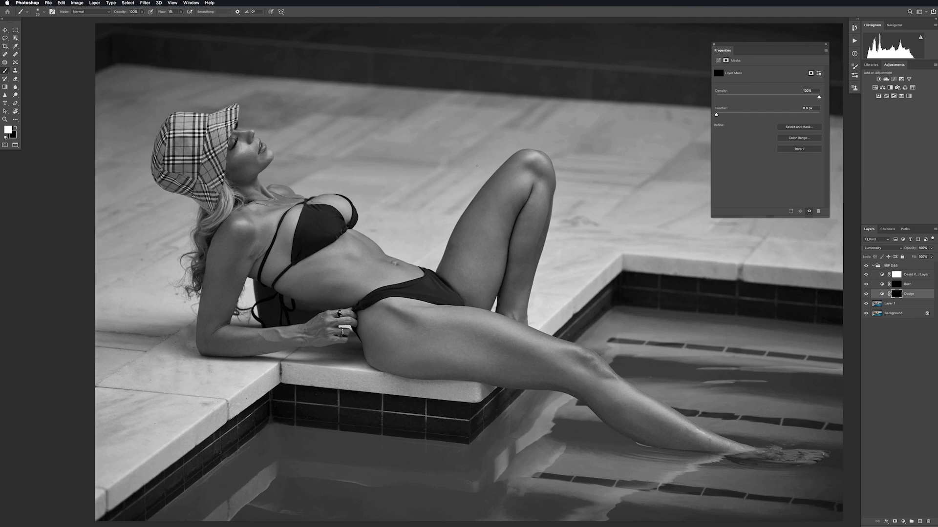
{"action": "key", "text": "z"}
{"action": "mouse_move", "coordinate": [476, 343]}
{"action": "left_mouse_down"}
{"action": "mouse_move", "coordinate": [543, 322]}
{"action": "mouse_move", "coordinate": [542, 254]}
{"action": "mouse_move", "coordinate": [582, 180]}
{"action": "left_mouse_up"}
{"action": "key", "text": "r"}
{"action": "key", "text": "b"}
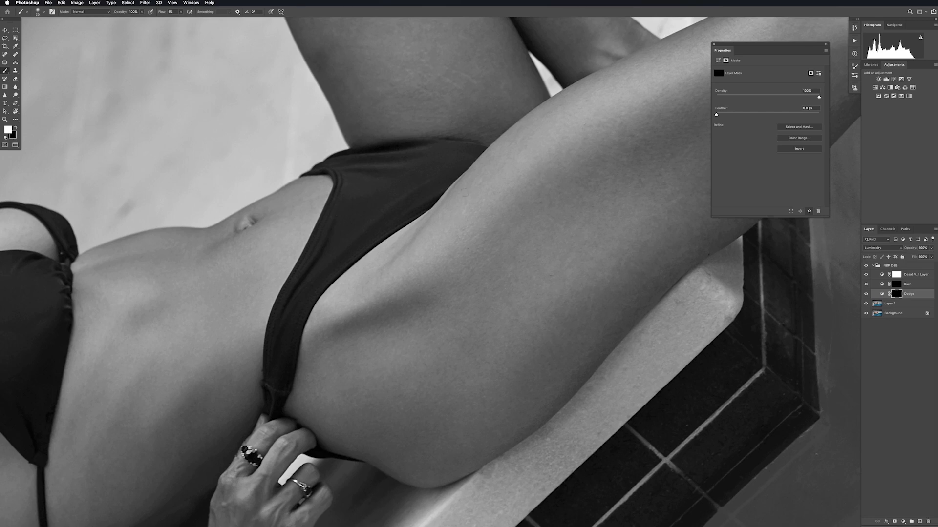
{"action": "left_click_drag", "start_coordinate": [556, 261], "coordinate": [406, 325]}
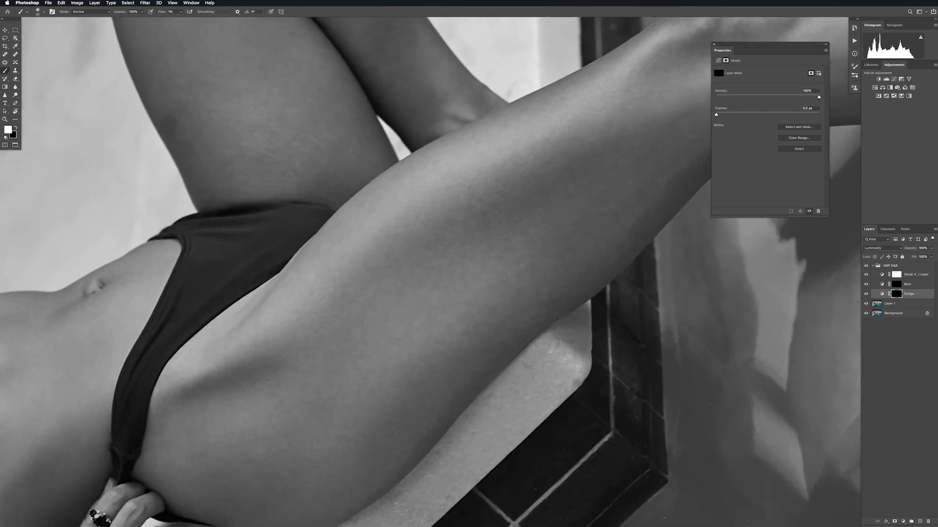
{"action": "mouse_move", "coordinate": [505, 226]}
{"action": "left_mouse_down"}
{"action": "mouse_move", "coordinate": [417, 287]}
{"action": "mouse_move", "coordinate": [358, 259]}
{"action": "left_mouse_up"}
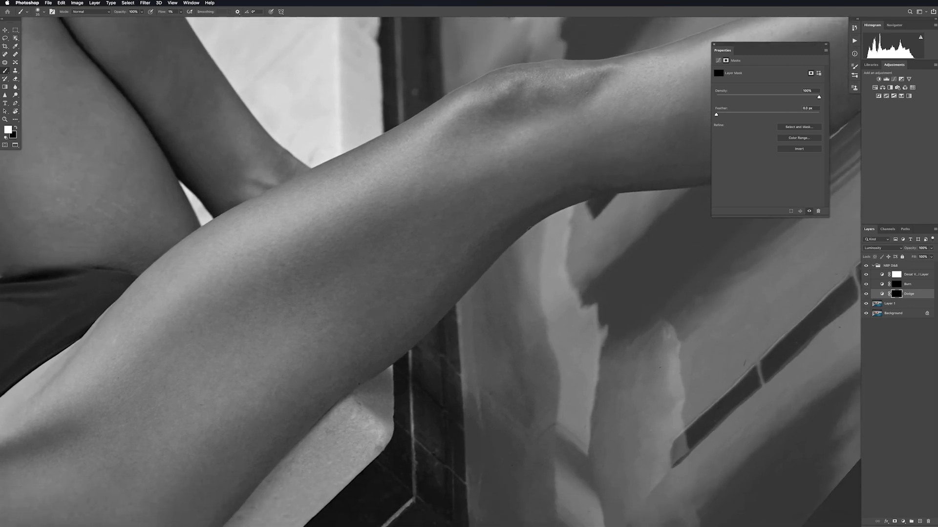
Target the Burn layer's mask and darken light patches on the outstretched thigh above the knee
{"action": "key", "text": "alt+bracketright"}
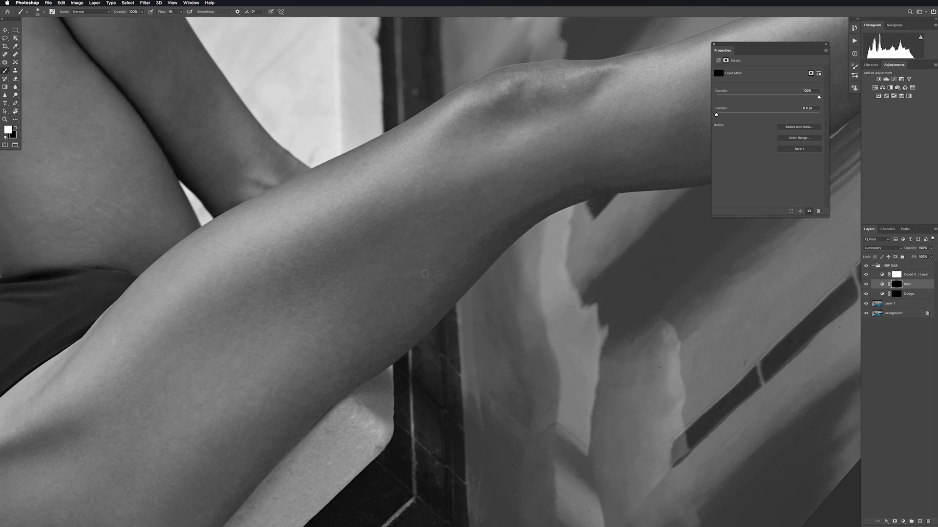
{"action": "key", "text": "super+minus"}
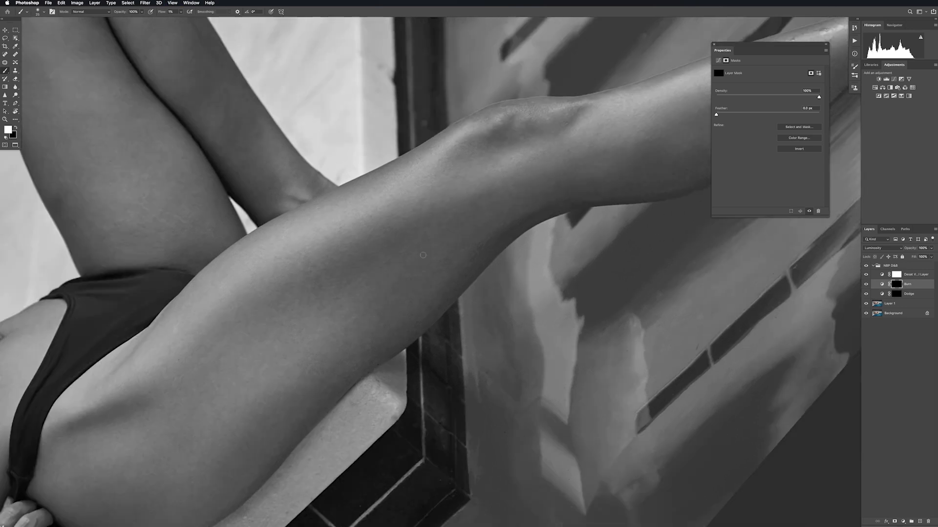
{"action": "left_click_drag", "start_coordinate": [495, 296], "coordinate": [422, 319]}
Target the Dodge layer's mask and lighten dark patches around the outstretched knee and upper calf
{"action": "left_click", "coordinate": [895, 295]}
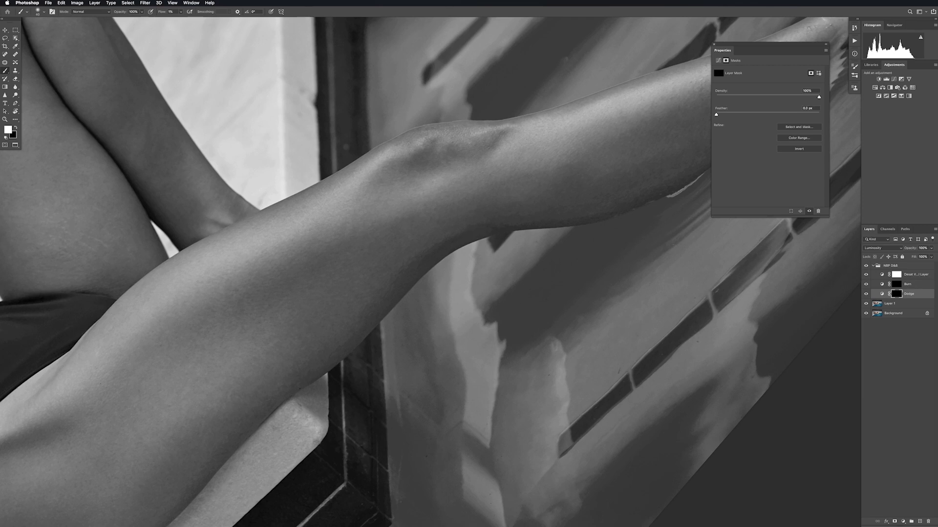
{"action": "key", "text": "bracketleft"}
{"action": "key", "text": "bracketright"}
{"action": "left_click_drag", "start_coordinate": [592, 219], "coordinate": [441, 246]}
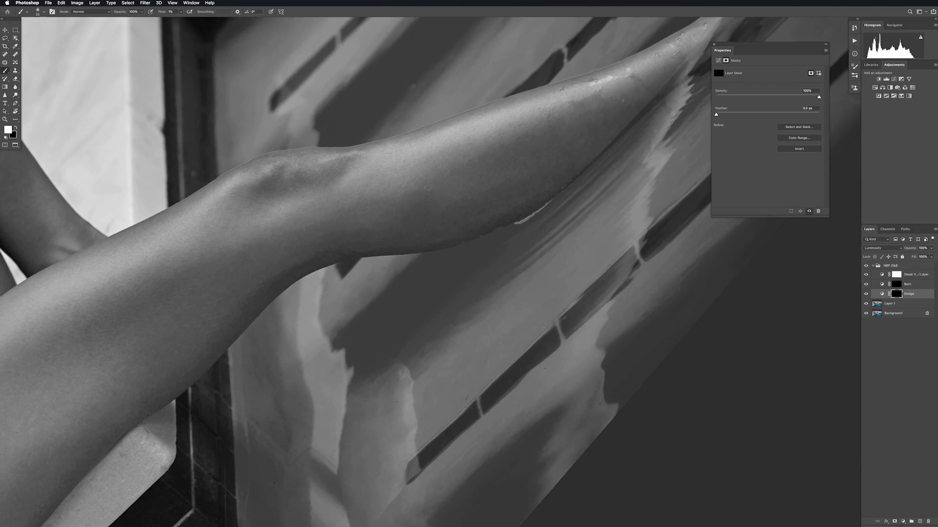
{"action": "key", "text": "bracketright"}
{"action": "key", "text": "bracketleft"}
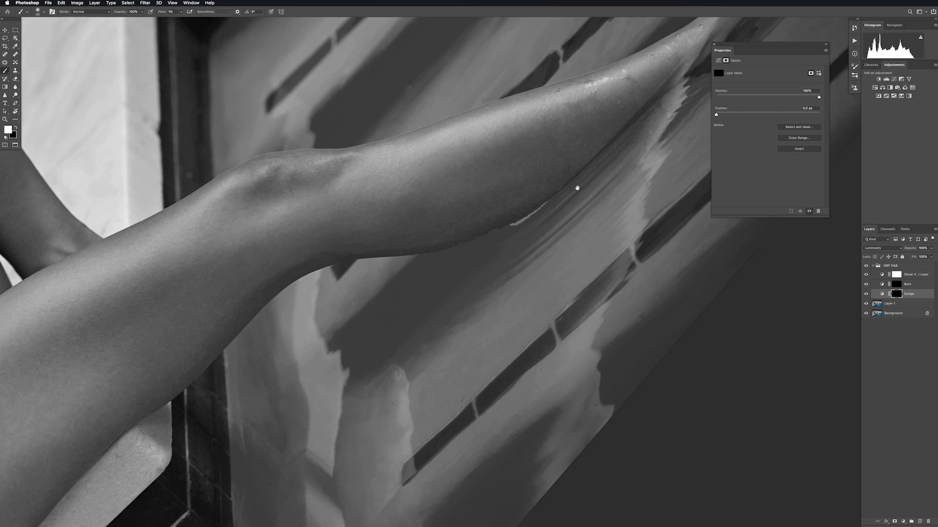
Reset the canvas rotation and dodge the patchy tones of the outstretched calf down toward the waterline
{"action": "left_click_drag", "start_coordinate": [576, 186], "coordinate": [452, 216]}
{"action": "key", "text": "r"}
{"action": "key", "text": "Escape"}
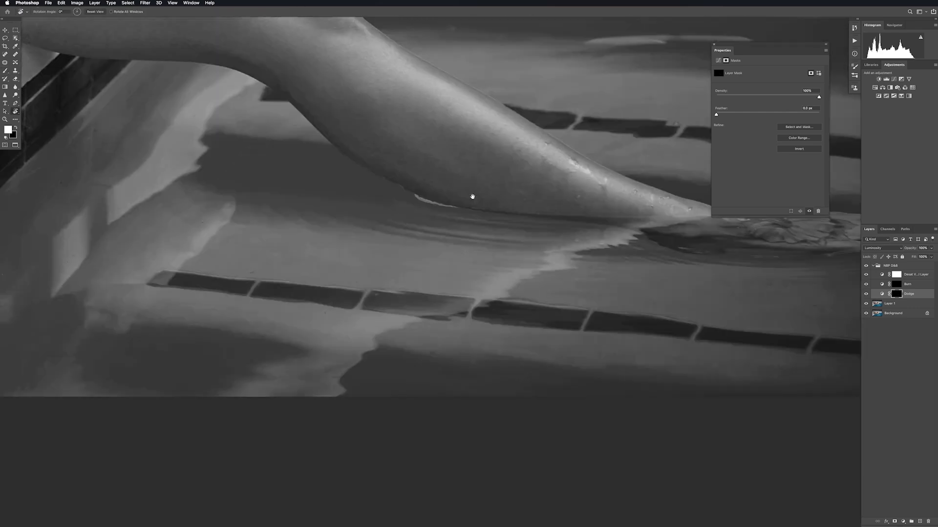
{"action": "left_click_drag", "start_coordinate": [491, 298], "coordinate": [467, 335]}
{"action": "key", "text": "b"}
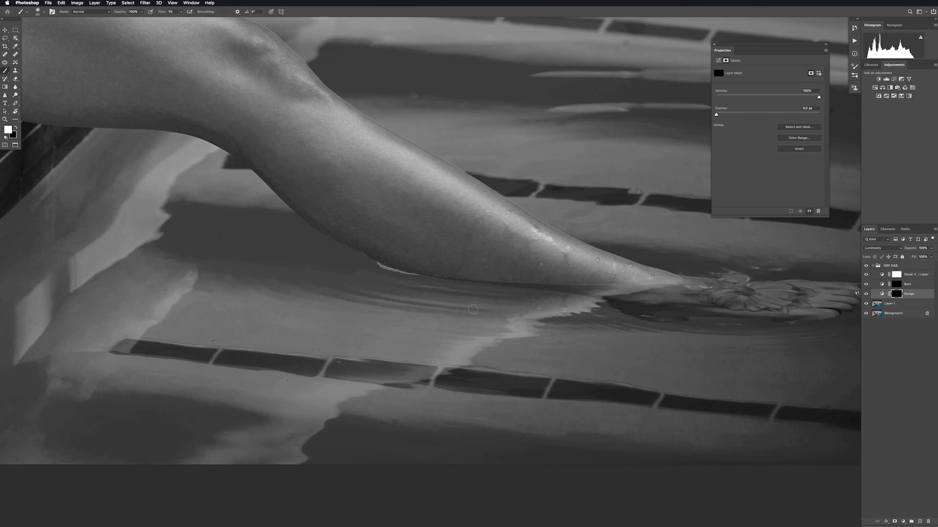
{"action": "key", "text": "bracketleft"}
{"action": "key", "text": "bracketright"}
{"action": "key", "text": "bracketleft"}
Blend the outstretched calf by alternating between the Burn and Dodge masks, burning its light spots with a fine brush
{"action": "left_click", "coordinate": [899, 287]}
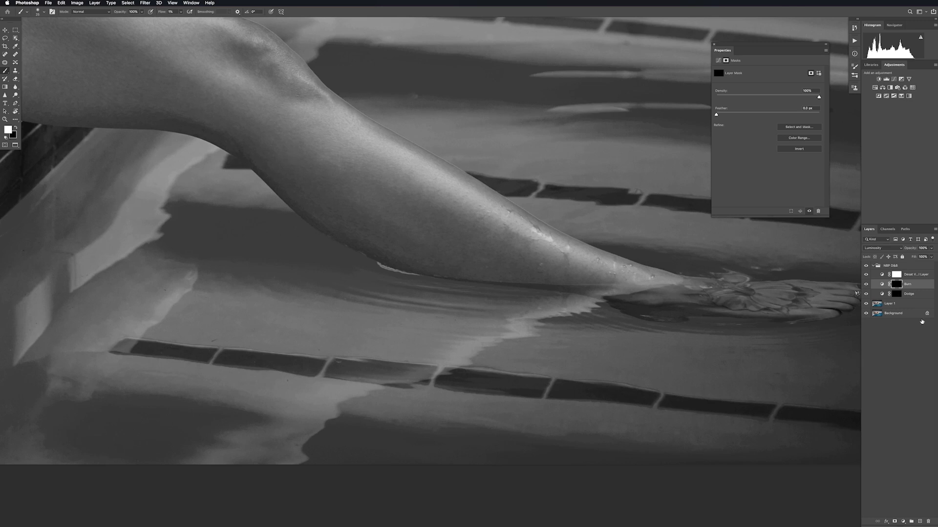
{"action": "left_click", "coordinate": [906, 295]}
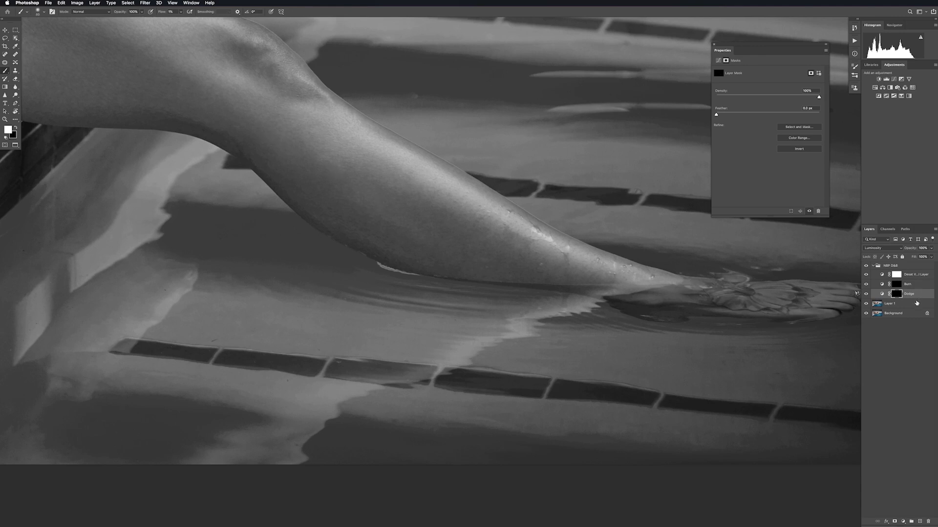
{"action": "left_click", "coordinate": [896, 285]}
{"action": "key", "text": "bracketleft"}
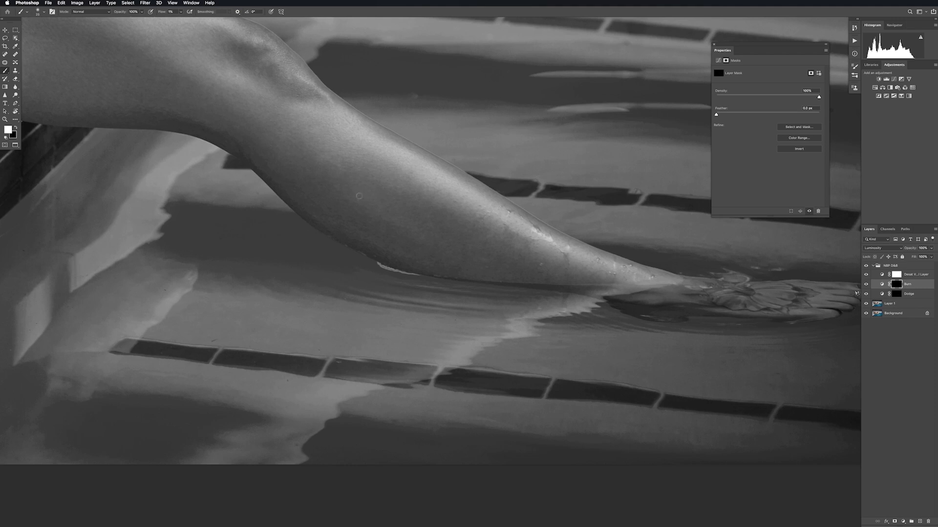
{"action": "key", "text": "bracketright"}
Target the Dodge mask and lighten the remaining dark patches on the calf's lower edge and at the hip crease
{"action": "left_click", "coordinate": [902, 295]}
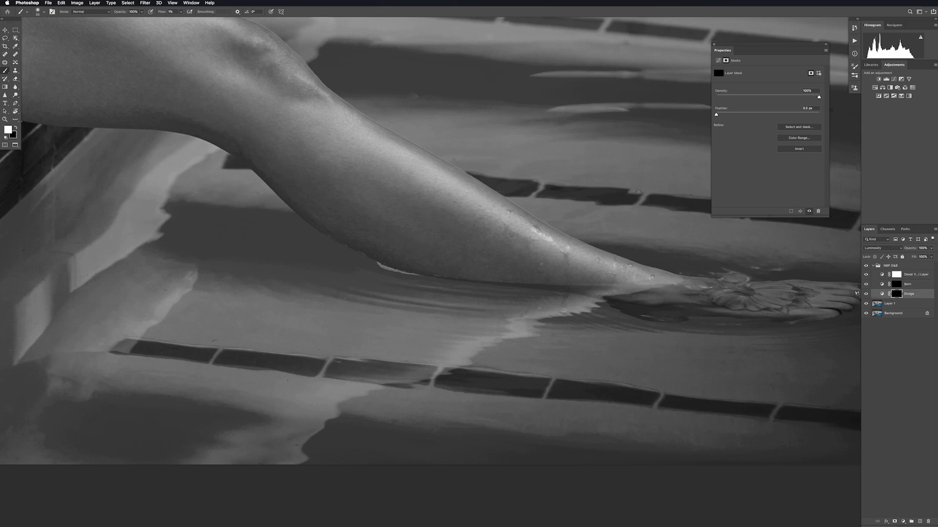
{"action": "left_click_drag", "start_coordinate": [406, 174], "coordinate": [527, 258]}
{"action": "key", "text": "]"}
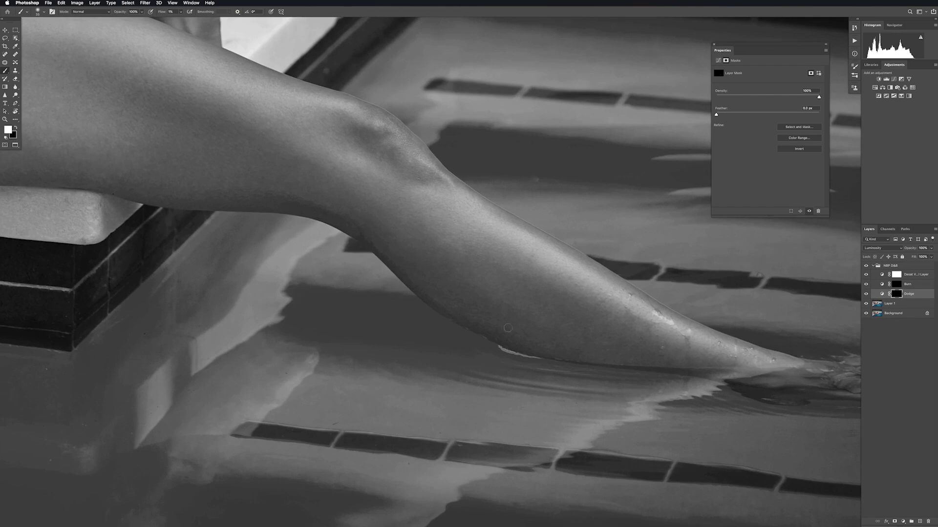
{"action": "left_click_drag", "start_coordinate": [77, 185], "coordinate": [459, 378]}
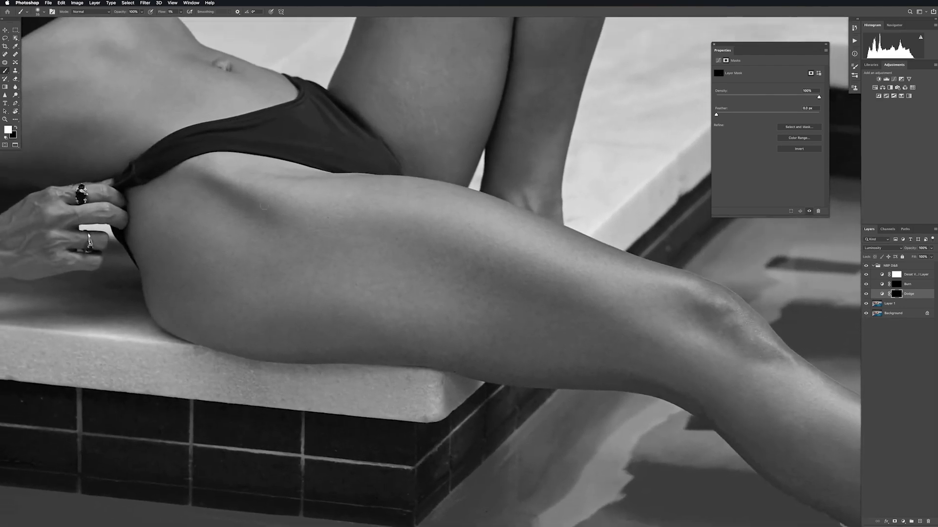
Dodge the fine uneven tones on the bent leg's thigh near the bikini bottom on the Dodge mask, varying the brush size
{"action": "left_click_drag", "start_coordinate": [549, 260], "coordinate": [453, 374]}
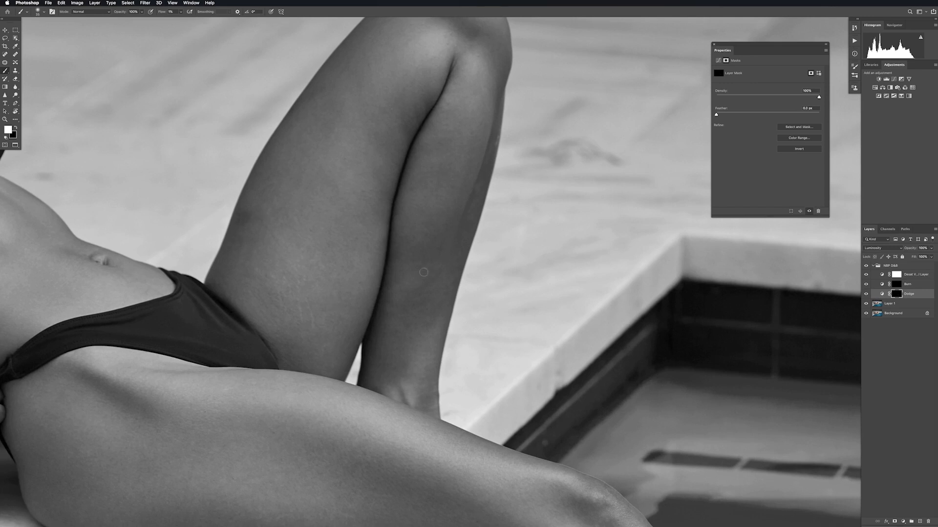
{"action": "left_click_drag", "start_coordinate": [360, 272], "coordinate": [441, 268]}
{"action": "key", "text": "super+plus"}
{"action": "left_click_drag", "start_coordinate": [383, 293], "coordinate": [430, 297]}
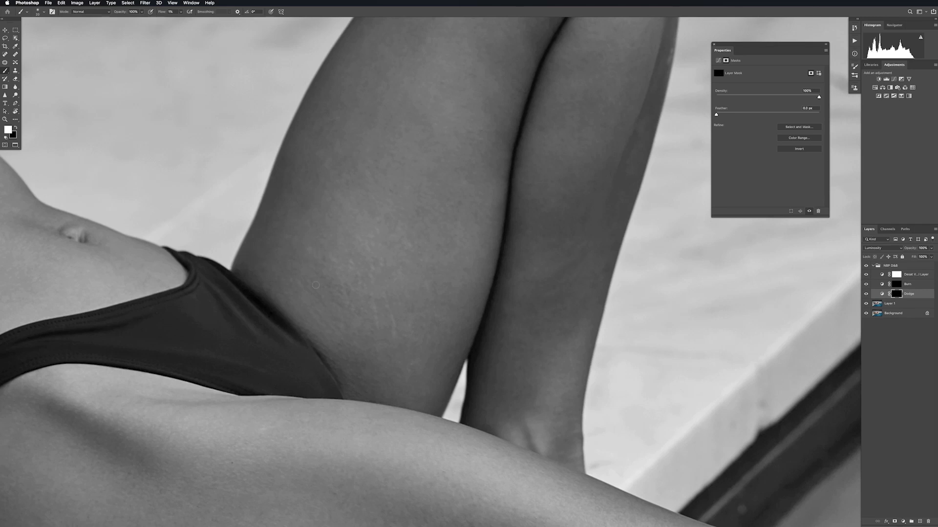
{"action": "key", "text": "bracketleft"}
{"action": "key", "text": "bracketright"}
{"action": "key", "text": "bracketright"}
{"action": "key", "text": "bracketright"}
{"action": "key", "text": "bracketleft"}
Smooth the shadowed lower part of the bent leg on the Dodge mask, alternating between small and large brush sizes
{"action": "left_click_drag", "start_coordinate": [524, 241], "coordinate": [442, 261]}
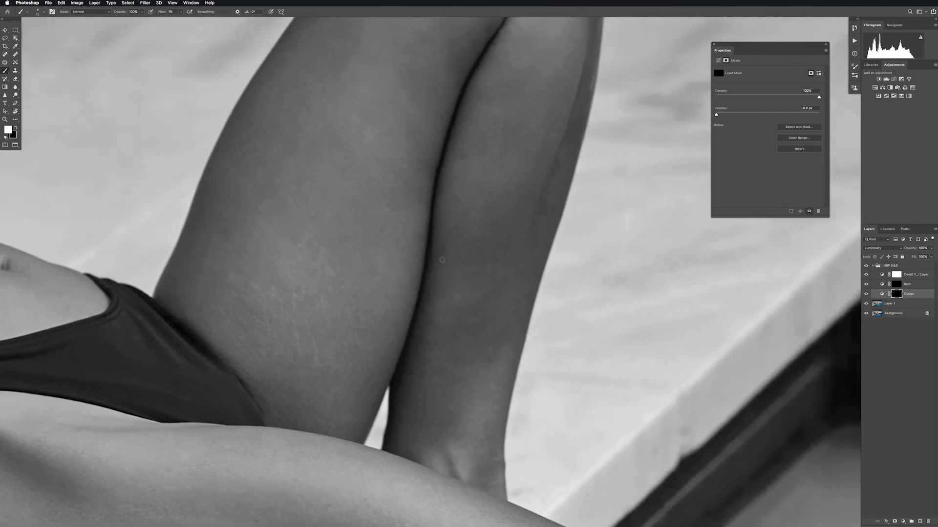
{"action": "key", "text": "bracketright"}
{"action": "key", "text": "bracketright"}
{"action": "key", "text": "bracketleft"}
{"action": "key", "text": "bracketleft"}
{"action": "key", "text": "bracketright"}
{"action": "key", "text": "bracketright"}
{"action": "key", "text": "bracketright"}
{"action": "key", "text": "bracketright"}
{"action": "key", "text": "bracketright"}
{"action": "key", "text": "bracketright"}
{"action": "key", "text": "bracketright"}
{"action": "key", "text": "bracketright"}
{"action": "key", "text": "bracketright"}
{"action": "key", "text": "bracketright"}
{"action": "key", "text": "bracketright"}
{"action": "key", "text": "bracketleft"}
{"action": "key", "text": "bracketleft"}
{"action": "key", "text": "bracketleft"}
{"action": "key", "text": "bracketleft"}
{"action": "key", "text": "bracketleft"}
{"action": "key", "text": "bracketleft"}
{"action": "key", "text": "bracketleft"}
{"action": "key", "text": "bracketleft"}
{"action": "key", "text": "bracketright"}
{"action": "key", "text": "bracketright"}
{"action": "key", "text": "bracketleft"}
{"action": "key", "text": "bracketright"}
{"action": "left_click_drag", "start_coordinate": [502, 298], "coordinate": [462, 393]}
{"action": "key", "text": "super+minus"}
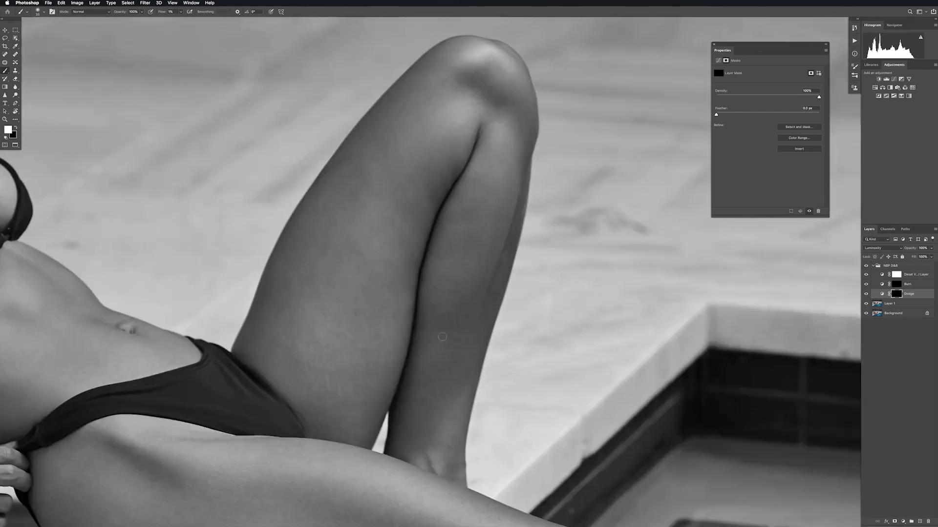
Undo the last dodge stroke on the bent leg and compare its tones with the outstretched leg, using a smaller brush
{"action": "key", "text": "super+z"}
{"action": "key", "text": "bracketleft"}
{"action": "left_click_drag", "start_coordinate": [452, 370], "coordinate": [465, 373]}
{"action": "left_click_drag", "start_coordinate": [495, 432], "coordinate": [482, 167]}
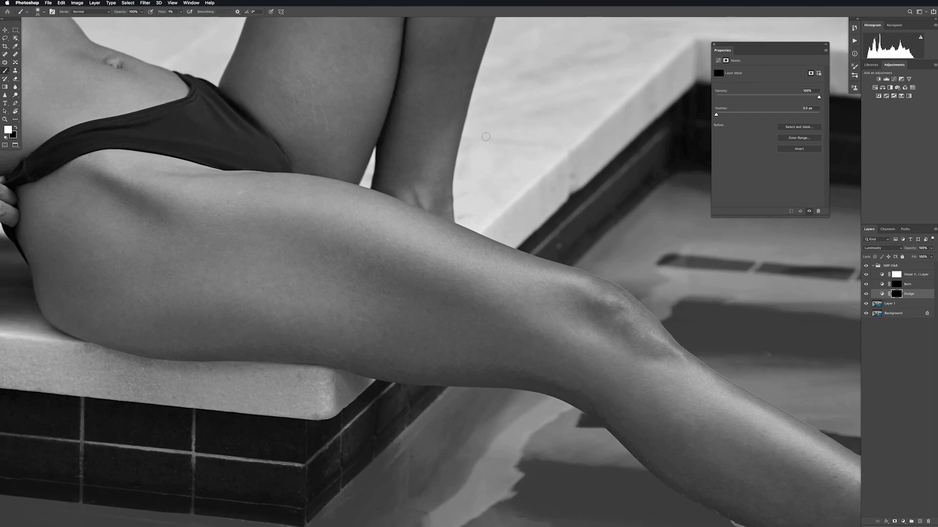
{"action": "left_click_drag", "start_coordinate": [388, 188], "coordinate": [384, 422]}
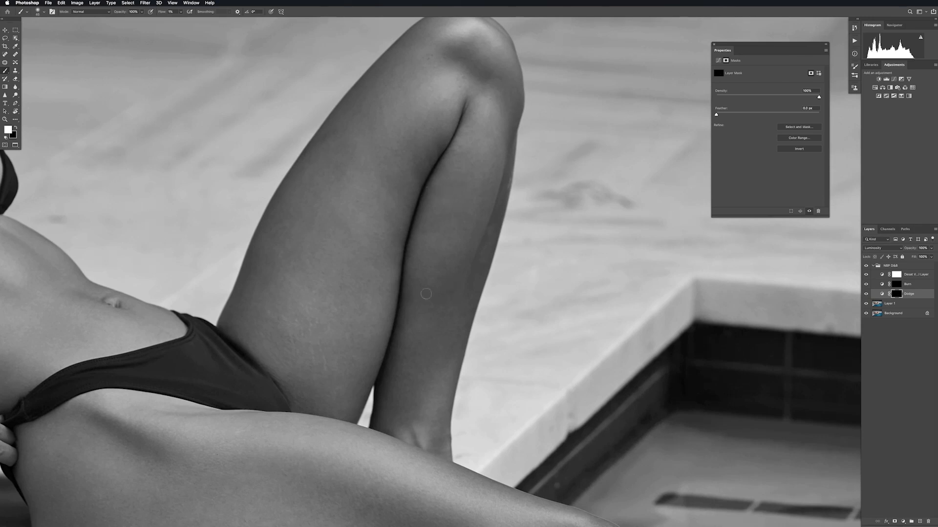
Refine the bent leg's calf on the Dodge mask with varied brush sizes, and burn its bright patches on the Burn mask
{"action": "key", "text": "bracketleft"}
{"action": "key", "text": "bracketleft"}
{"action": "key", "text": "bracketleft"}
{"action": "key", "text": "bracketright"}
{"action": "key", "text": "bracketright"}
{"action": "key", "text": "bracketright"}
{"action": "key", "text": "bracketleft"}
{"action": "left_click", "coordinate": [907, 284]}
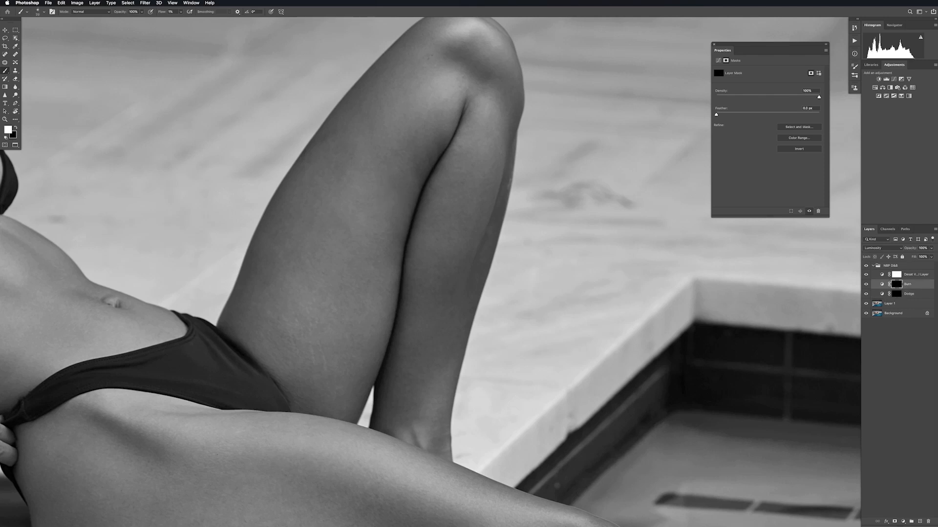
Target the Dodge mask and lighten dark spots on the bent leg's upper thigh just below the knee
{"action": "left_click", "coordinate": [908, 294]}
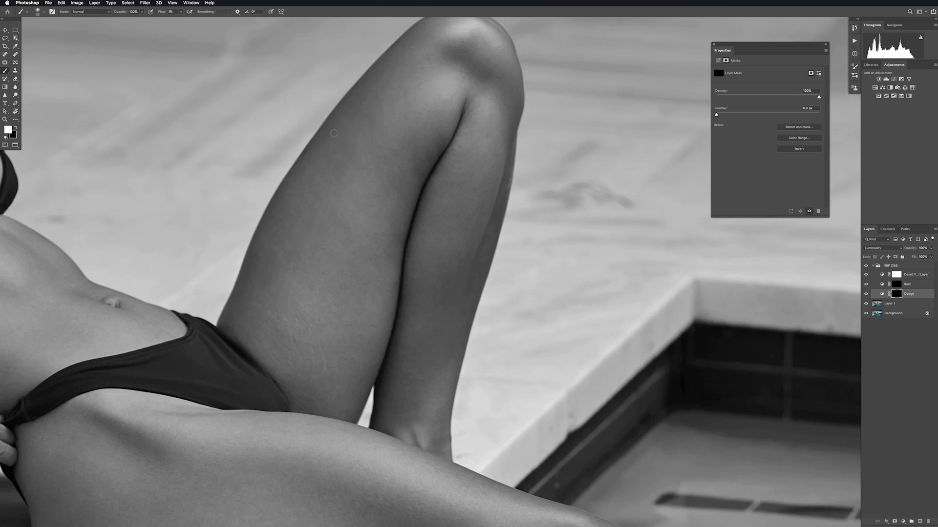
{"action": "key", "text": "super+plus"}
{"action": "left_click_drag", "start_coordinate": [365, 197], "coordinate": [375, 382]}
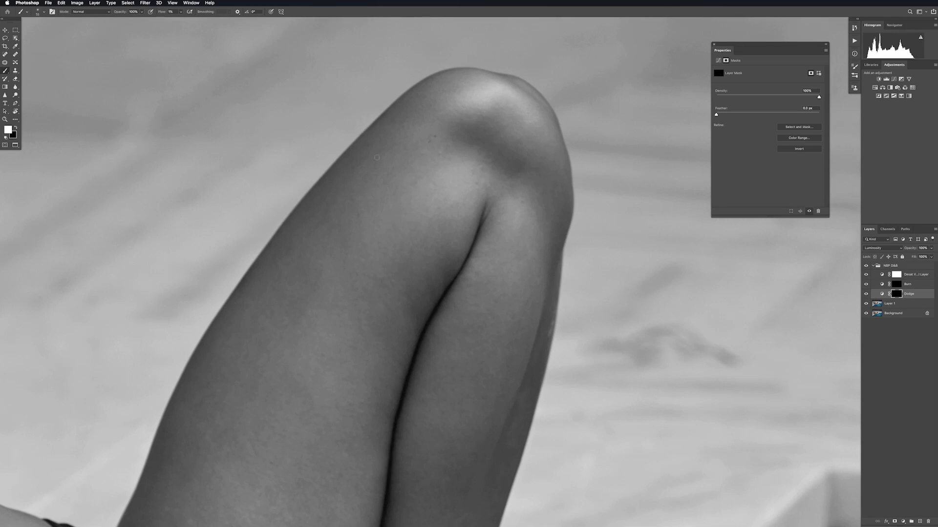
{"action": "key", "text": "bracketright"}
{"action": "key", "text": "bracketright"}
{"action": "key", "text": "bracketright"}
{"action": "key", "text": "bracketright"}
{"action": "key", "text": "bracketleft"}
{"action": "key", "text": "bracketleft"}
Dodge the shading along the bent thigh beside the crease with the calf, adjusting the brush size for each patch
{"action": "left_click_drag", "start_coordinate": [444, 281], "coordinate": [407, 203]}
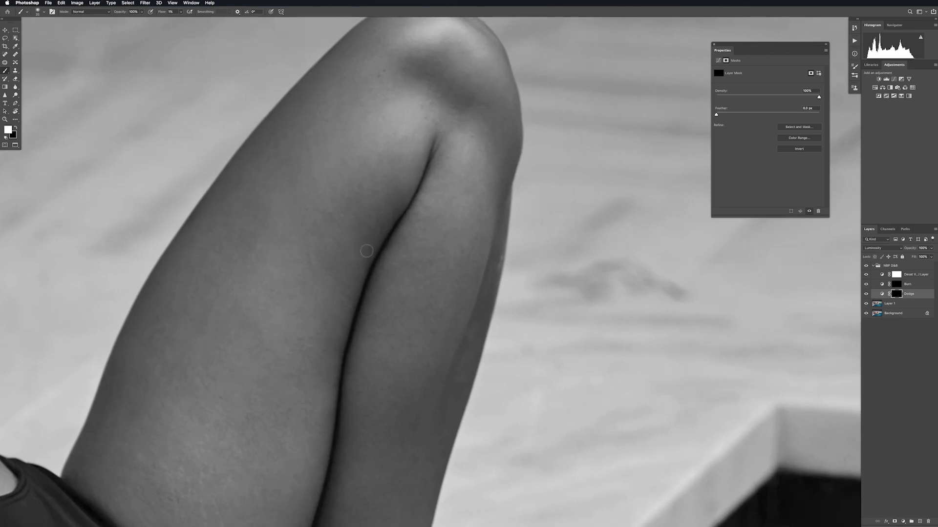
{"action": "key", "text": "bracketleft"}
{"action": "key", "text": "bracketright"}
{"action": "key", "text": "bracketright"}
{"action": "key", "text": "bracketright"}
{"action": "key", "text": "bracketleft"}
{"action": "key", "text": "bracketleft"}
{"action": "key", "text": "bracketleft"}
{"action": "key", "text": "bracketleft"}
{"action": "key", "text": "bracketleft"}
{"action": "key", "text": "bracketright"}
{"action": "key", "text": "bracketright"}
Even out the broader tonal transitions across the whole bent leg on the Dodge mask
{"action": "key", "text": "super+minus"}
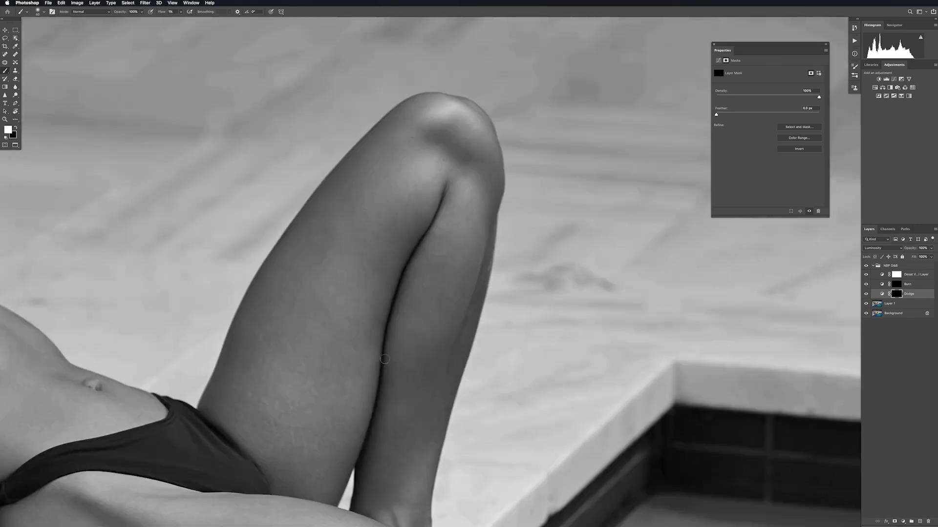
{"action": "key", "text": "bracketleft"}
{"action": "key", "text": "bracketleft"}
{"action": "key", "text": "bracketleft"}
{"action": "key", "text": "bracketright"}
{"action": "key", "text": "bracketright"}
{"action": "key", "text": "bracketright"}
Burn the light marks on the bent thigh near the bikini bottom on the Burn mask, and return to the Dodge mask
{"action": "scroll", "coordinate": [397, 297], "scroll_direction": "down", "scroll_amount": 3}
{"action": "left_click", "coordinate": [895, 287]}
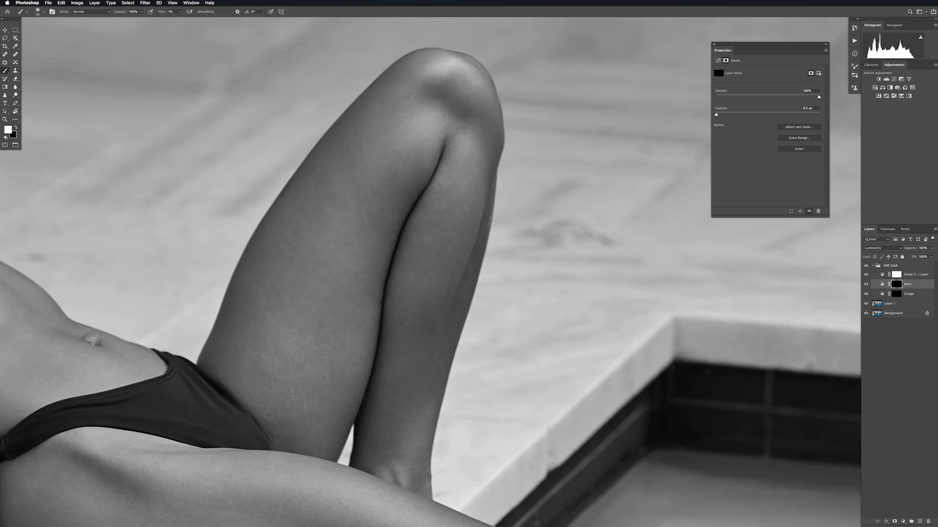
{"action": "left_click", "coordinate": [898, 294]}
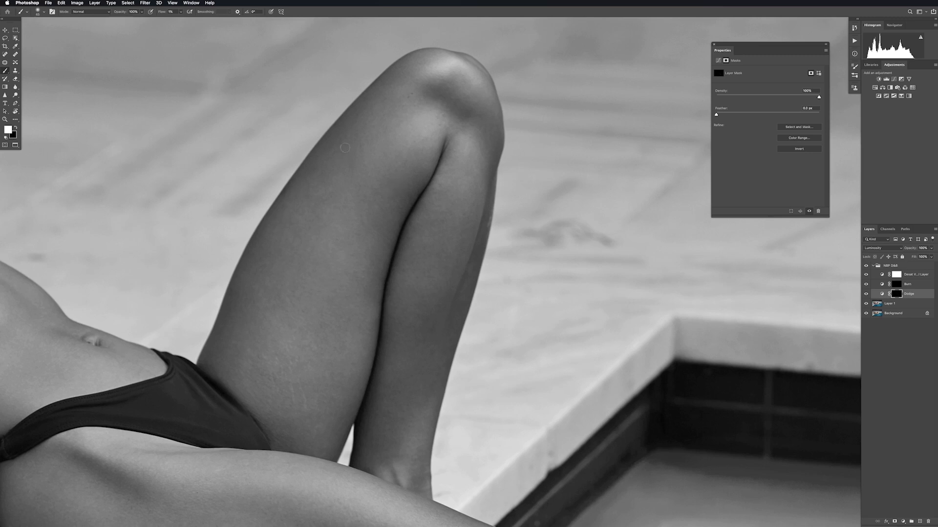
Hide and show the Burn and Dodge layers to compare the legs before and after the retouching
{"action": "left_click_drag", "start_coordinate": [866, 284], "coordinate": [866, 293]}
{"action": "scroll", "coordinate": [402, 244], "scroll_direction": "left", "scroll_amount": 2}
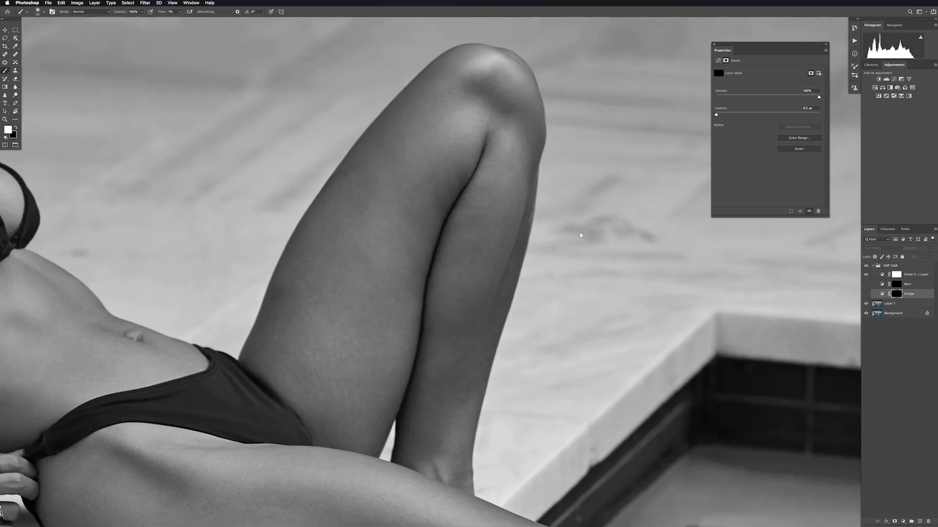
{"action": "left_click_drag", "start_coordinate": [866, 283], "coordinate": [867, 295]}
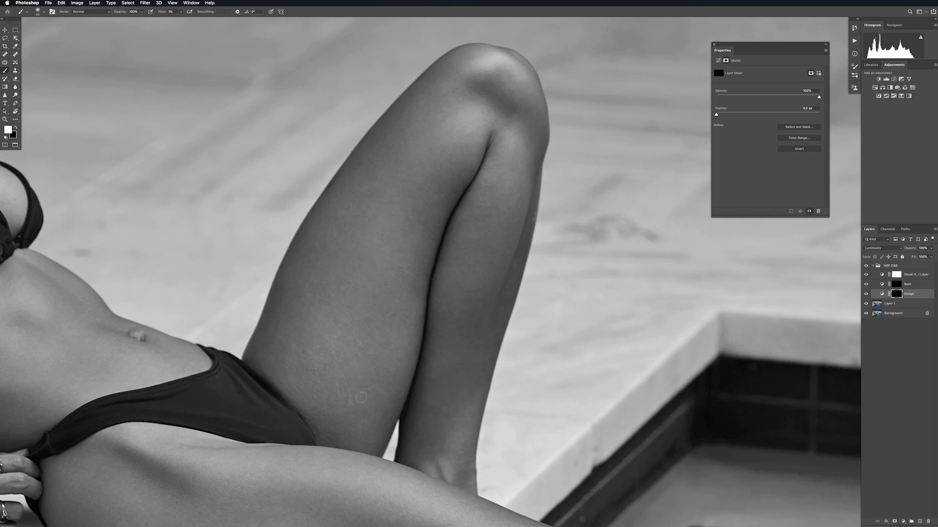
Try dodging around the light marks on the bent thigh near the bikini bottom, and undo the last stroke
{"action": "key", "text": "bracketleft"}
{"action": "key", "text": "bracketleft"}
{"action": "key", "text": "bracketleft"}
{"action": "key", "text": "bracketright"}
{"action": "key", "text": "bracketright"}
{"action": "key", "text": "bracketright"}
{"action": "key", "text": "super+z"}
Blend the skin between the light marks on the bent thigh on the Dodge mask with finely adjusted brush sizes
{"action": "key", "text": "bracketleft"}
{"action": "key", "text": "bracketleft"}
{"action": "key", "text": "bracketright"}
{"action": "key", "text": "bracketright"}
{"action": "key", "text": "bracketleft"}
{"action": "key", "text": "bracketleft"}
{"action": "key", "text": "bracketright"}
{"action": "key", "text": "bracketleft"}
{"action": "key", "text": "bracketleft"}
{"action": "key", "text": "bracketright"}
Burn the light marks on the bent thigh on the Burn mask with a smaller brush, and return to the Dodge mask
{"action": "left_click", "coordinate": [896, 284]}
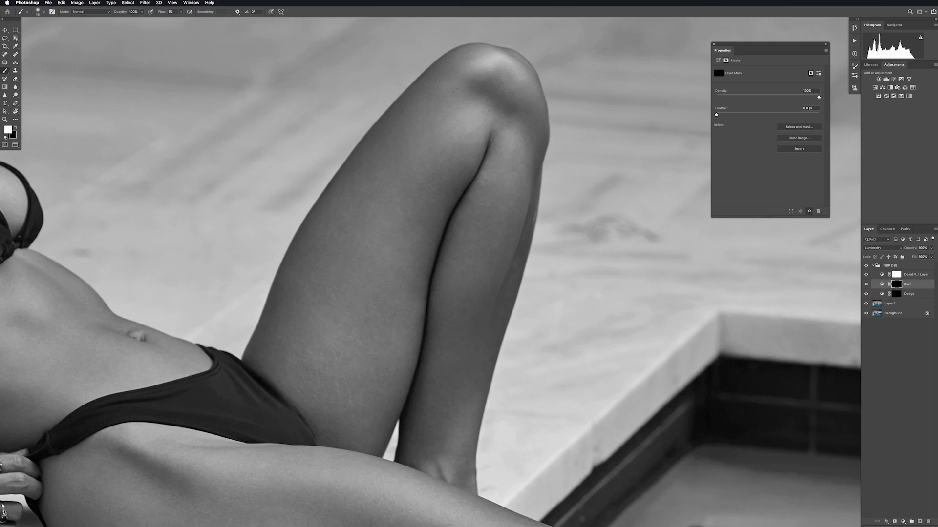
{"action": "key", "text": "bracketleft"}
{"action": "key", "text": "bracketleft"}
{"action": "key", "text": "bracketleft"}
{"action": "left_click", "coordinate": [904, 295]}
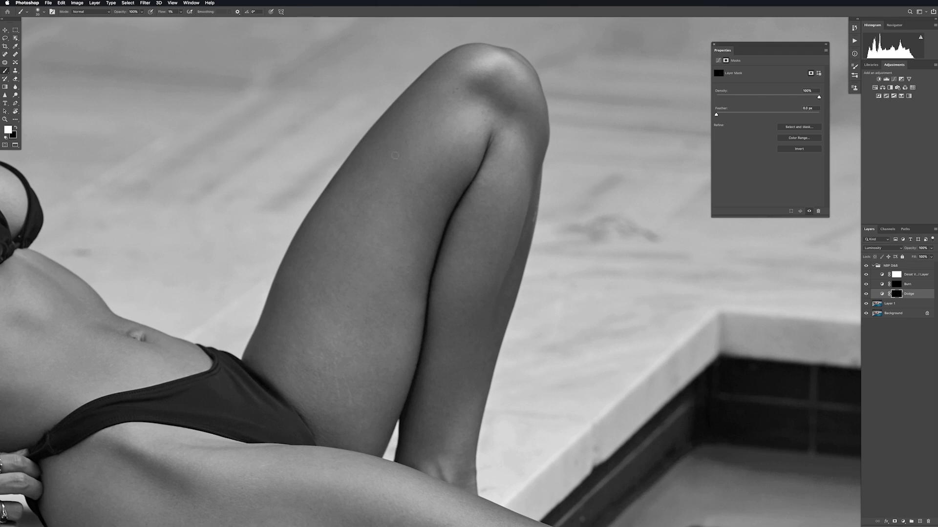
Dodge and burn the fine light marks on the inner bent thigh in close-up, and return to the Dodge mask
{"action": "left_click_drag", "start_coordinate": [397, 325], "coordinate": [427, 271]}
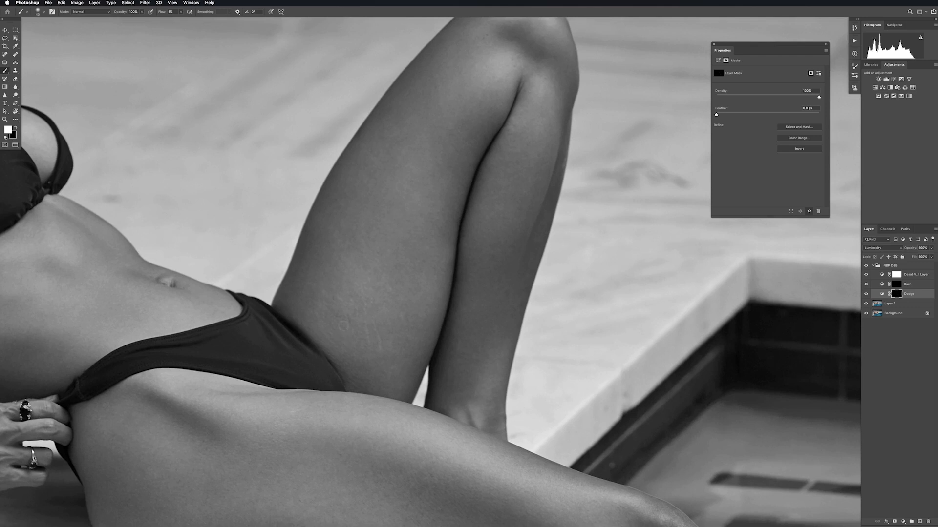
{"action": "key", "text": "z"}
{"action": "left_click_drag", "start_coordinate": [373, 328], "coordinate": [468, 316]}
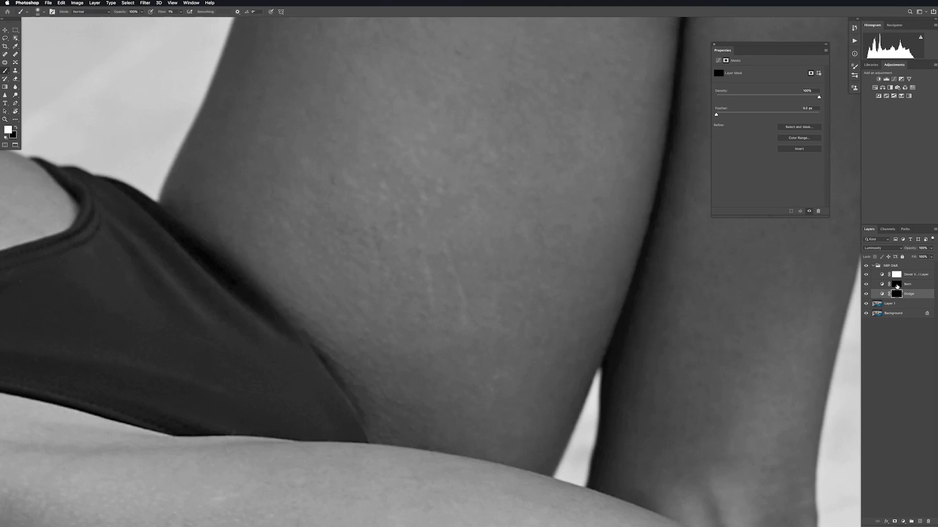
{"action": "left_click", "coordinate": [895, 287]}
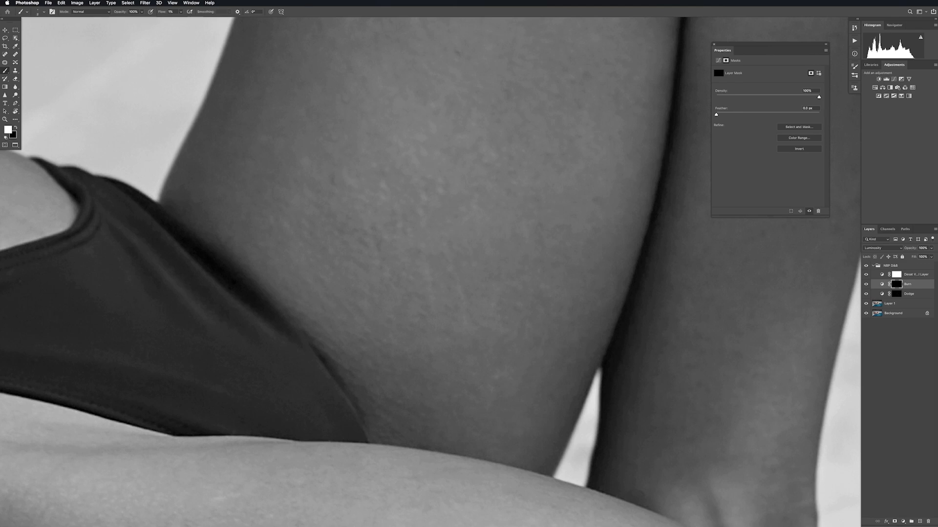
{"action": "left_click", "coordinate": [898, 295]}
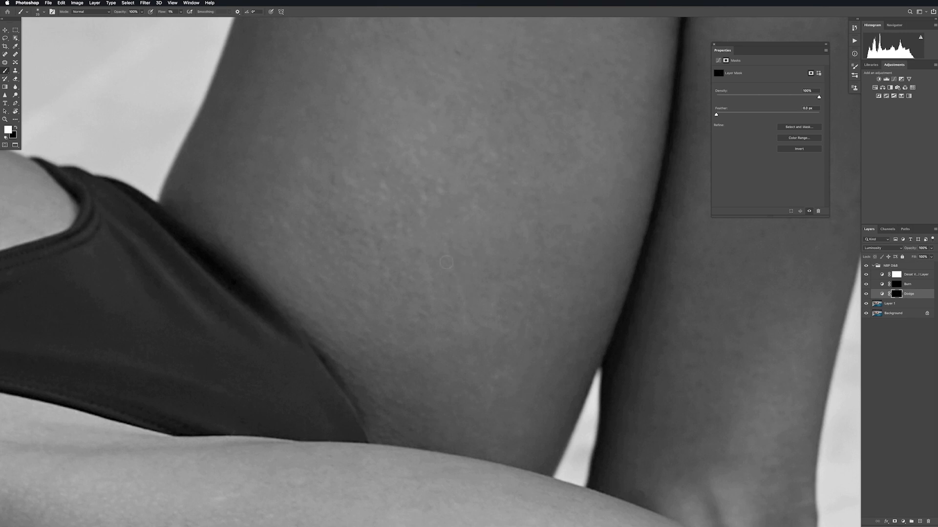
Examine the whole photo at fitted size and in full-screen mode to judge the leg retouching
{"action": "key", "text": "super+0"}
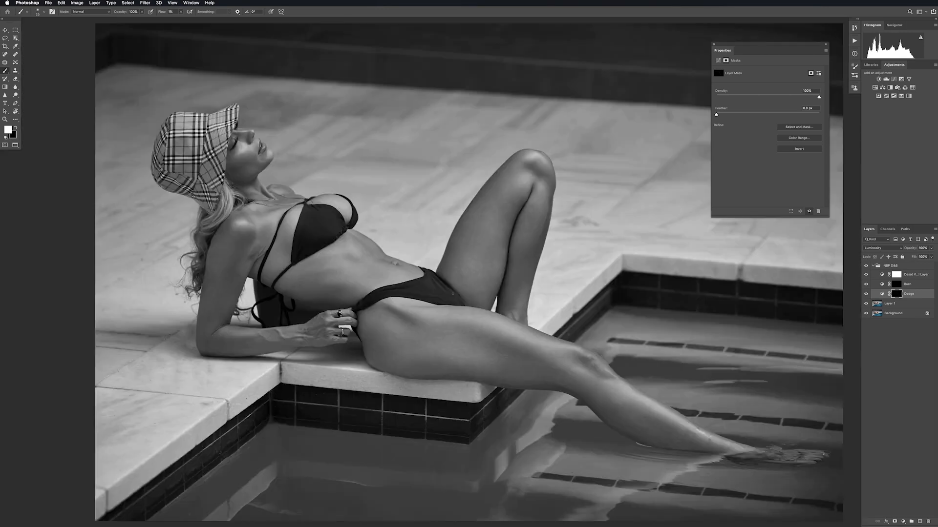
{"action": "key", "text": "f"}
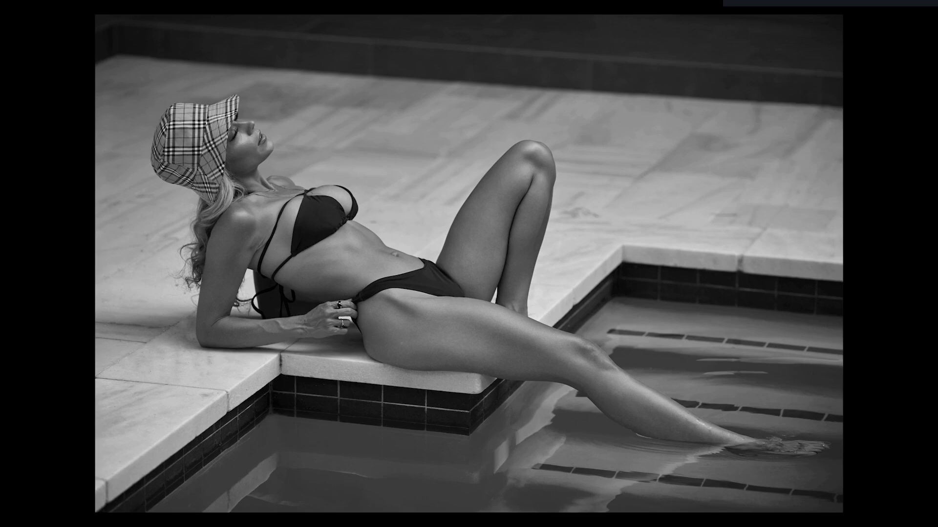
{"action": "key", "text": "f"}
{"action": "key", "text": "f"}
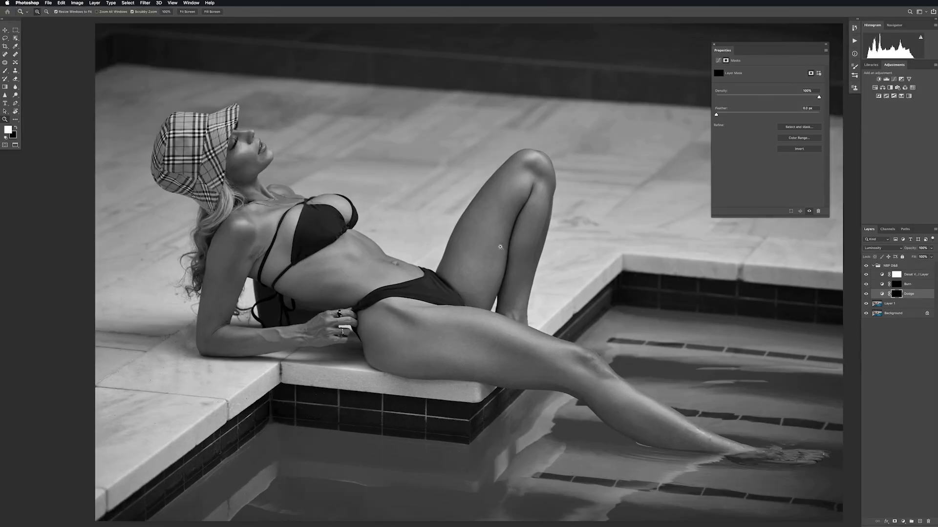
Even out the skin tones of both legs with varied brush sizes on the Dodge and Burn masks, and return to the Dodge mask
{"action": "left_click", "coordinate": [500, 247]}
{"action": "left_click_drag", "start_coordinate": [549, 245], "coordinate": [523, 245]}
{"action": "key", "text": "b"}
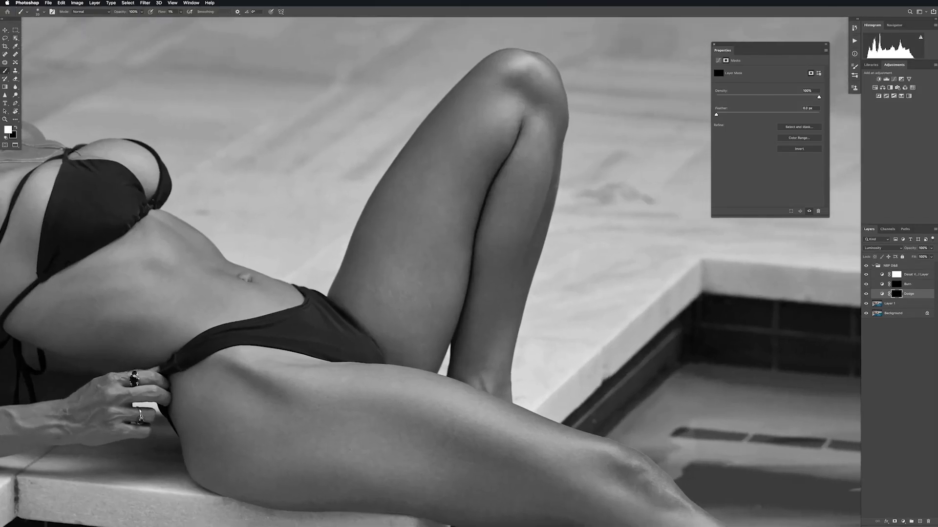
{"action": "key", "text": "bracketright"}
{"action": "key", "text": "bracketright"}
{"action": "key", "text": "bracketright"}
{"action": "key", "text": "bracketright"}
{"action": "key", "text": "bracketleft"}
{"action": "key", "text": "bracketleft"}
{"action": "key", "text": "bracketleft"}
{"action": "left_click", "coordinate": [880, 287]}
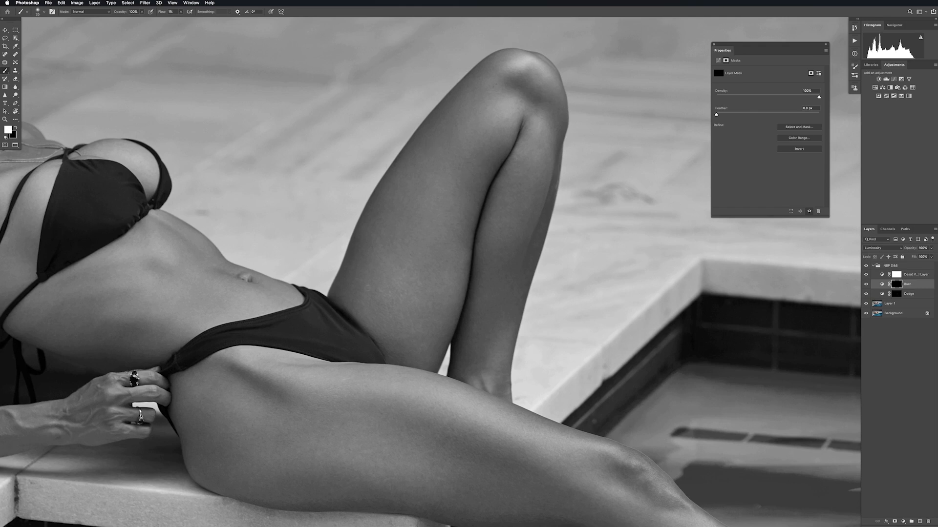
{"action": "left_click", "coordinate": [896, 294]}
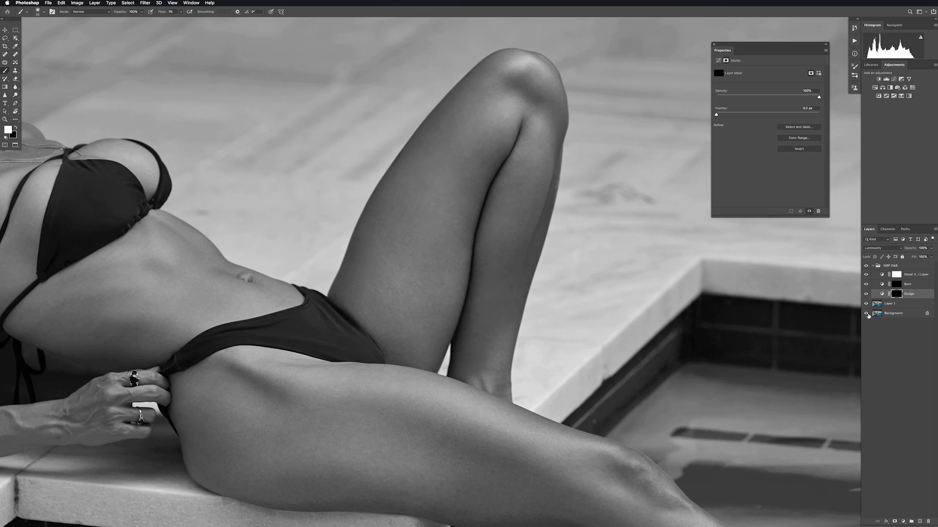
Dodge and burn the side of the torso below the bikini top, and return to the Dodge mask
{"action": "left_click_drag", "start_coordinate": [417, 317], "coordinate": [781, 268]}
{"action": "left_click_drag", "start_coordinate": [554, 307], "coordinate": [524, 316]}
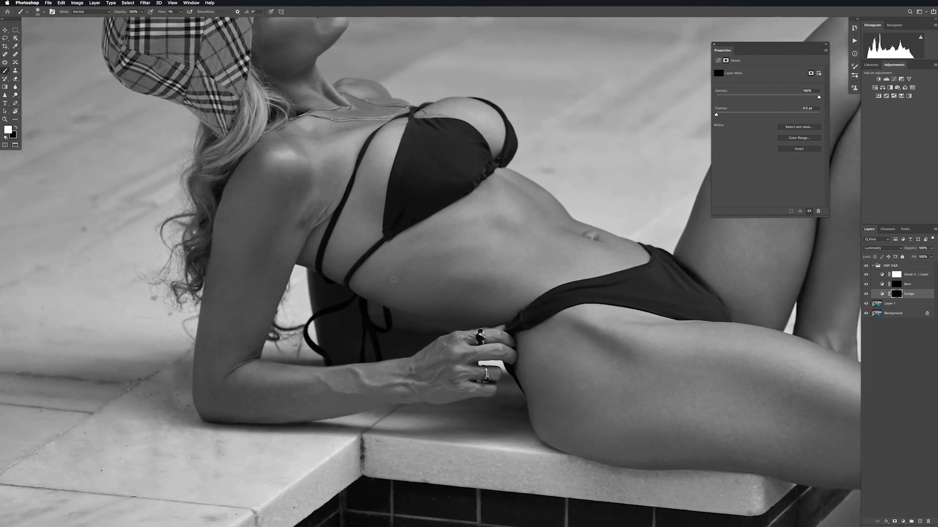
{"action": "left_click", "coordinate": [896, 285]}
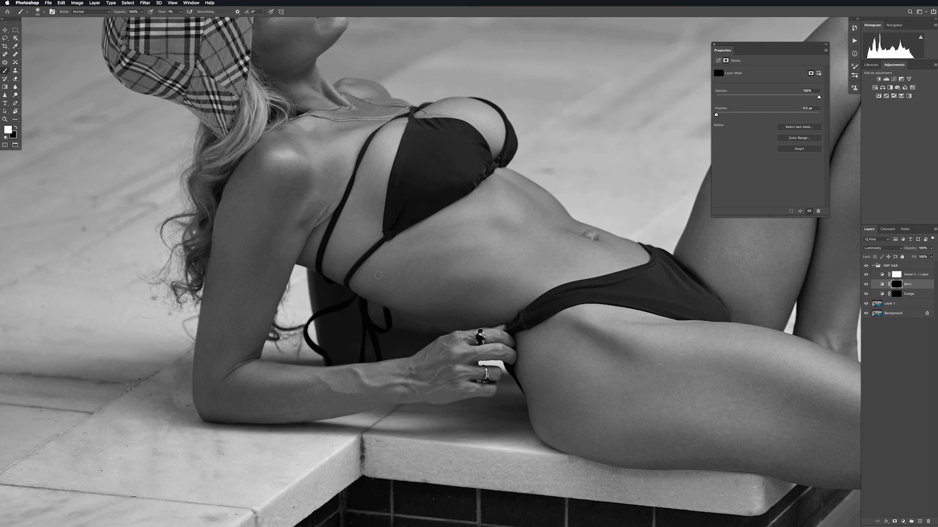
{"action": "key", "text": "["}
{"action": "left_click", "coordinate": [897, 294]}
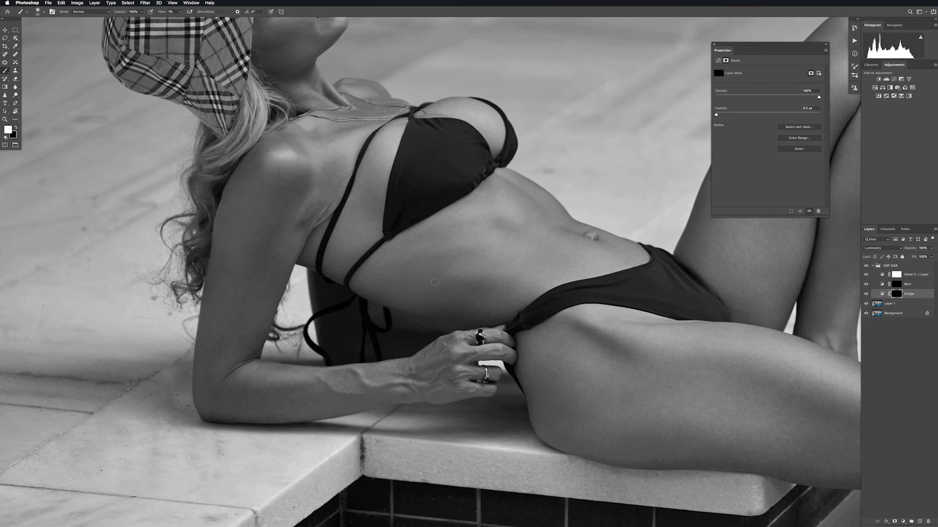
Dodge the uneven skin on the stomach and hips on the Dodge mask in a rotated close-up, adjusting the brush size
{"action": "key", "text": "z"}
{"action": "left_click_drag", "start_coordinate": [616, 233], "coordinate": [649, 234]}
{"action": "left_click_drag", "start_coordinate": [572, 258], "coordinate": [383, 290]}
{"action": "key", "text": "r"}
{"action": "left_click_drag", "start_coordinate": [573, 283], "coordinate": [567, 368]}
{"action": "key", "text": "b"}
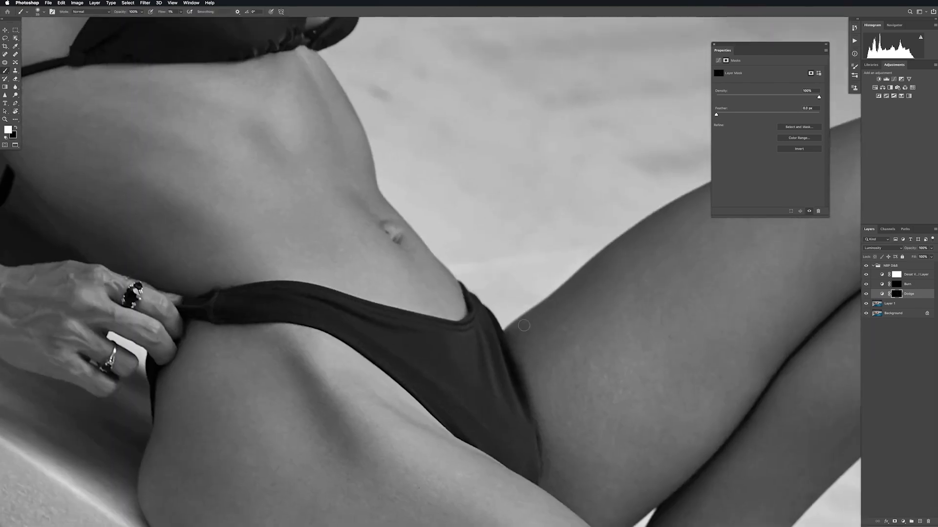
{"action": "key", "text": "r"}
{"action": "left_click_drag", "start_coordinate": [593, 286], "coordinate": [775, 268]}
{"action": "key", "text": "b"}
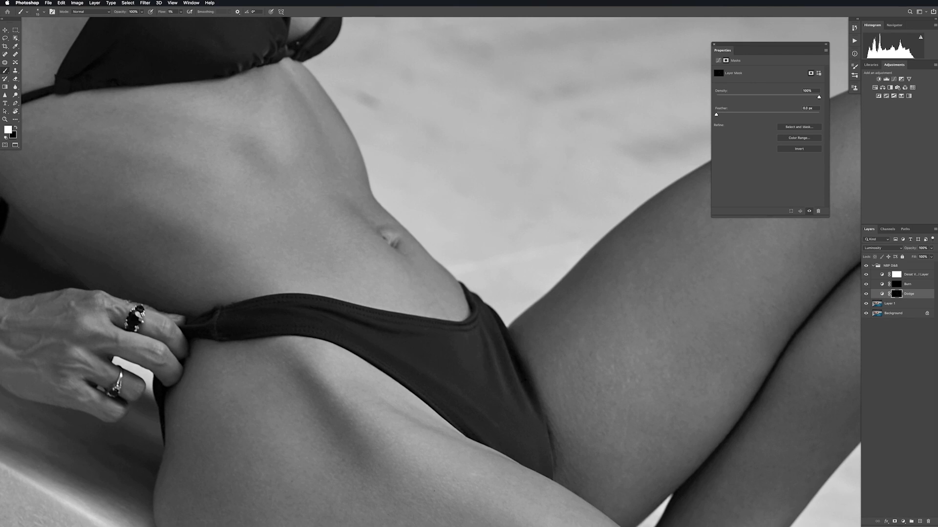
{"action": "key", "text": "bracketright"}
{"action": "key", "text": "bracketright"}
{"action": "key", "text": "bracketleft"}
{"action": "key", "text": "bracketleft"}
Burn the light patches on the ribs below the bikini strap on the Burn mask, and return to the Dodge mask
{"action": "left_click_drag", "start_coordinate": [336, 241], "coordinate": [537, 393]}
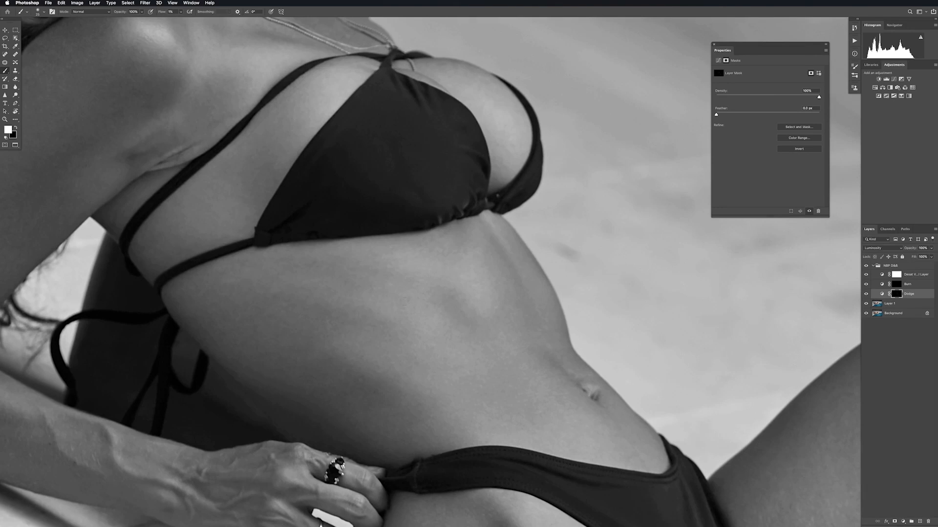
{"action": "left_click", "coordinate": [907, 288]}
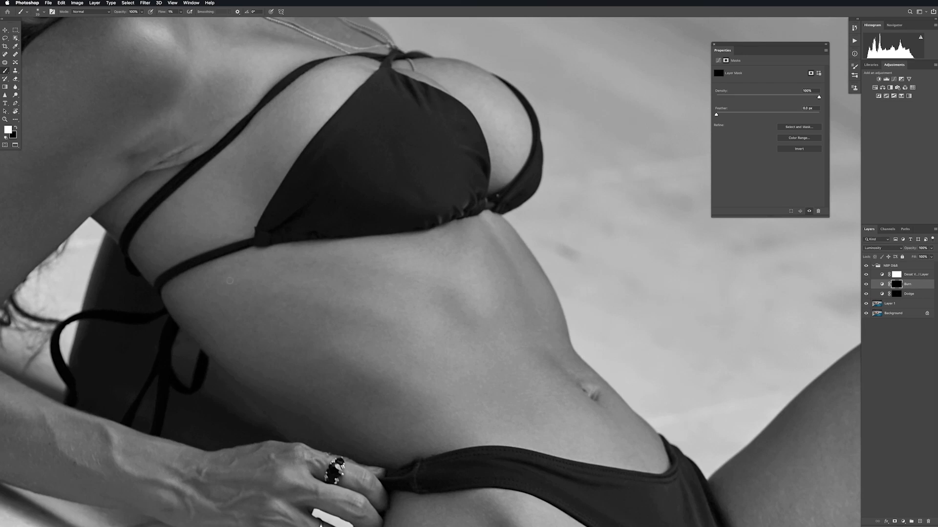
{"action": "key", "text": "bracketleft"}
{"action": "left_click", "coordinate": [896, 295]}
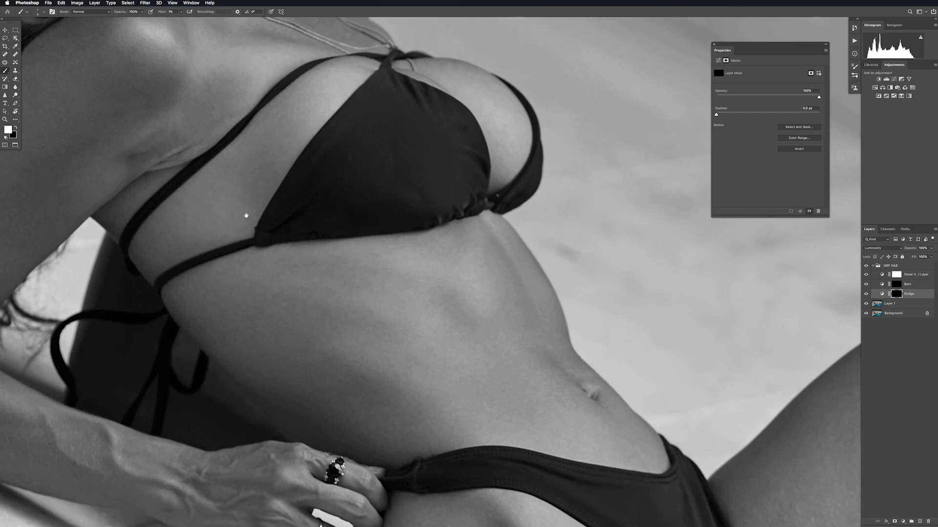
Hide and show the desaturation layer to examine the shoulder, armpit and upper arm in colour
{"action": "left_click_drag", "start_coordinate": [234, 206], "coordinate": [472, 318]}
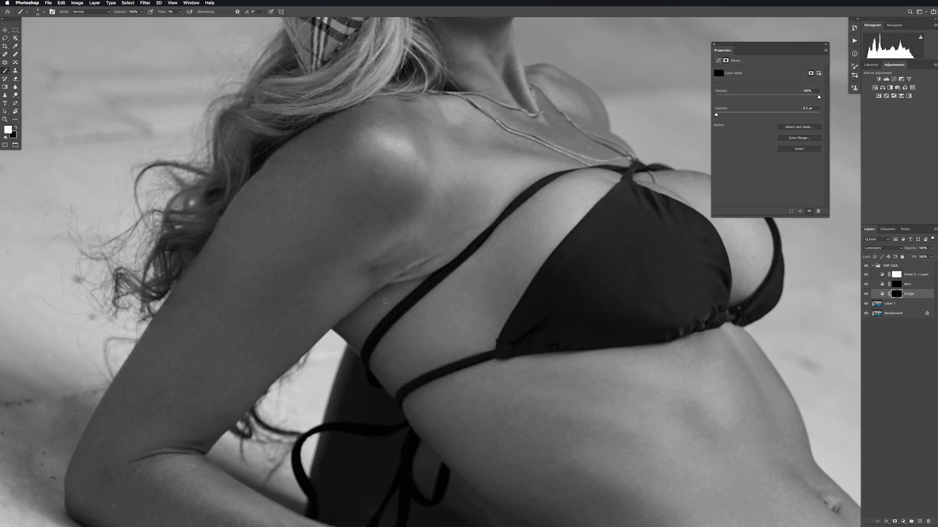
{"action": "left_click_drag", "start_coordinate": [445, 295], "coordinate": [396, 324]}
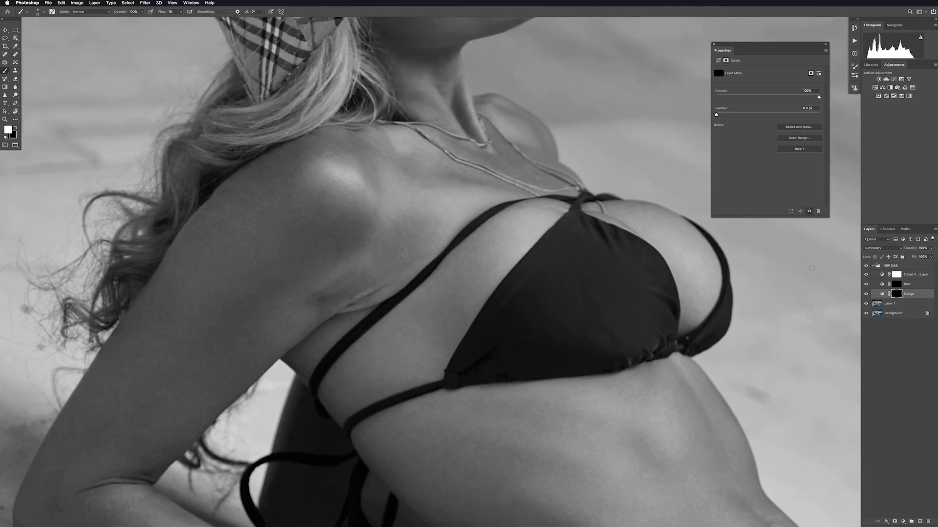
{"action": "left_click", "coordinate": [866, 274]}
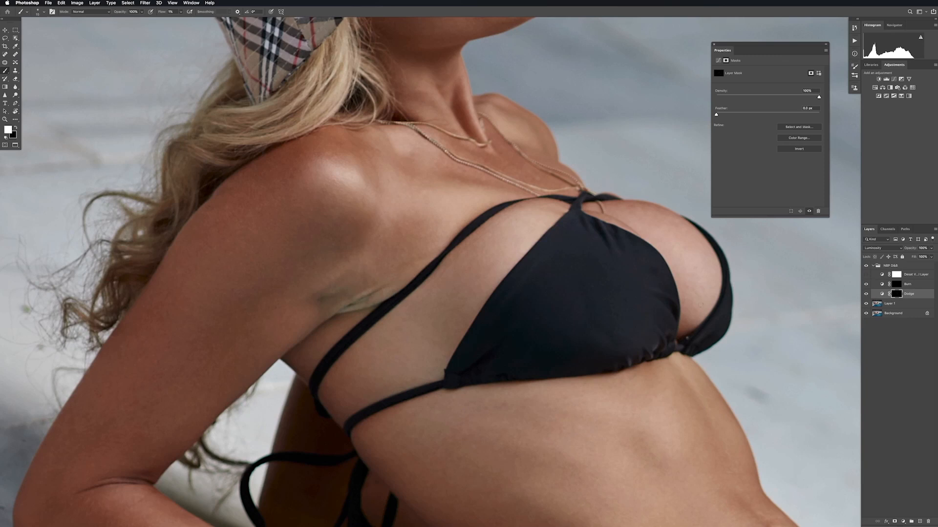
{"action": "left_click", "coordinate": [866, 274]}
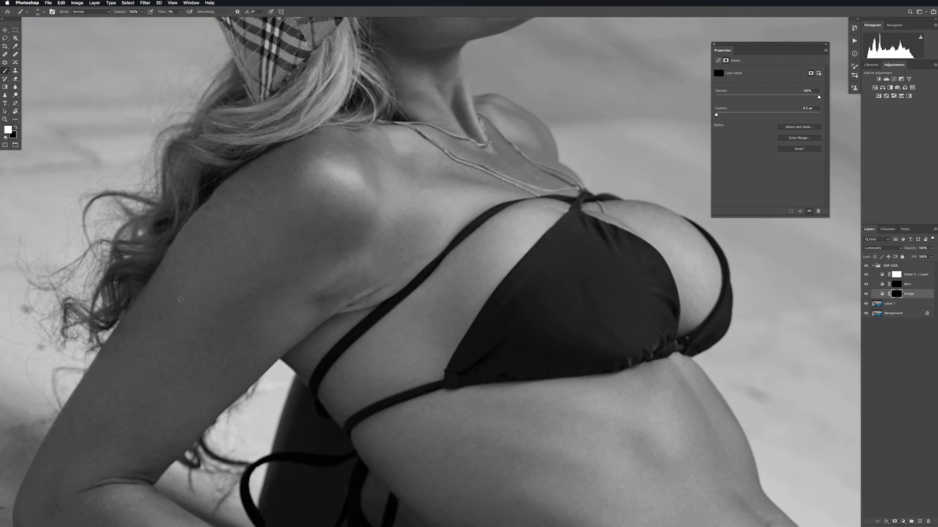
Dodge the dark patches around the armpit and upper arm on the Dodge mask with varied brush sizes
{"action": "left_click_drag", "start_coordinate": [389, 313], "coordinate": [452, 293]}
{"action": "key", "text": "r"}
{"action": "left_click_drag", "start_coordinate": [525, 266], "coordinate": [514, 248]}
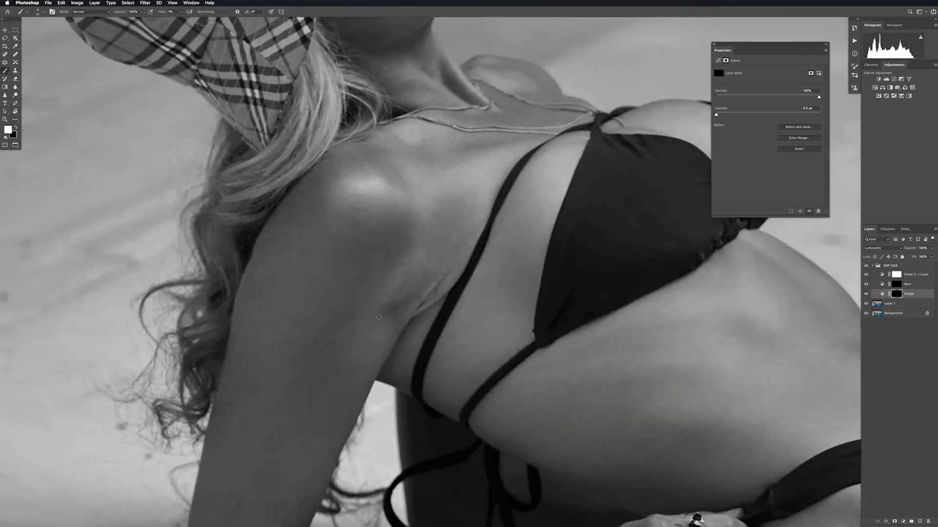
{"action": "key", "text": "bracketright"}
{"action": "key", "text": "bracketright"}
{"action": "key", "text": "bracketleft"}
{"action": "key", "text": "bracketleft"}
{"action": "key", "text": "bracketleft"}
{"action": "key", "text": "bracketleft"}
{"action": "key", "text": "bracketleft"}
{"action": "key", "text": "bracketright"}
{"action": "key", "text": "bracketright"}
{"action": "key", "text": "bracketright"}
Burn the bright skin around the armpit and shoulder on the Burn mask with smaller brushes, and return to the Dodge mask
{"action": "left_click", "coordinate": [903, 286]}
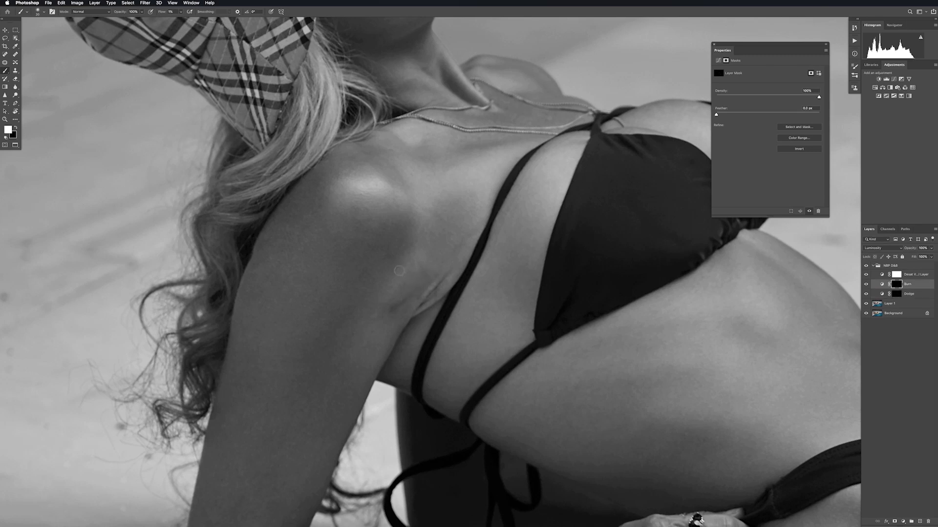
{"action": "key", "text": "bracketleft"}
{"action": "key", "text": "bracketleft"}
{"action": "left_click", "coordinate": [901, 296]}
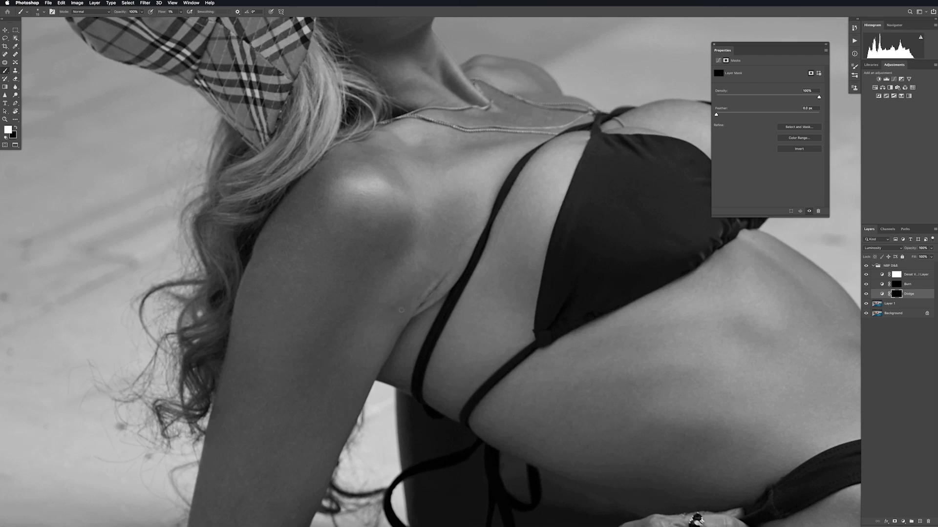
Blend the remaining shadows near the armpit crease on the Dodge mask with finely adjusted brush sizes
{"action": "key", "text": "bracketright"}
{"action": "key", "text": "bracketright"}
{"action": "key", "text": "bracketright"}
{"action": "key", "text": "bracketleft"}
{"action": "key", "text": "bracketleft"}
{"action": "key", "text": "bracketright"}
{"action": "key", "text": "bracketleft"}
Hide and show the Dodge layer to compare the upper arm and armpit before and after the dodging
{"action": "left_click_drag", "start_coordinate": [465, 288], "coordinate": [485, 203]}
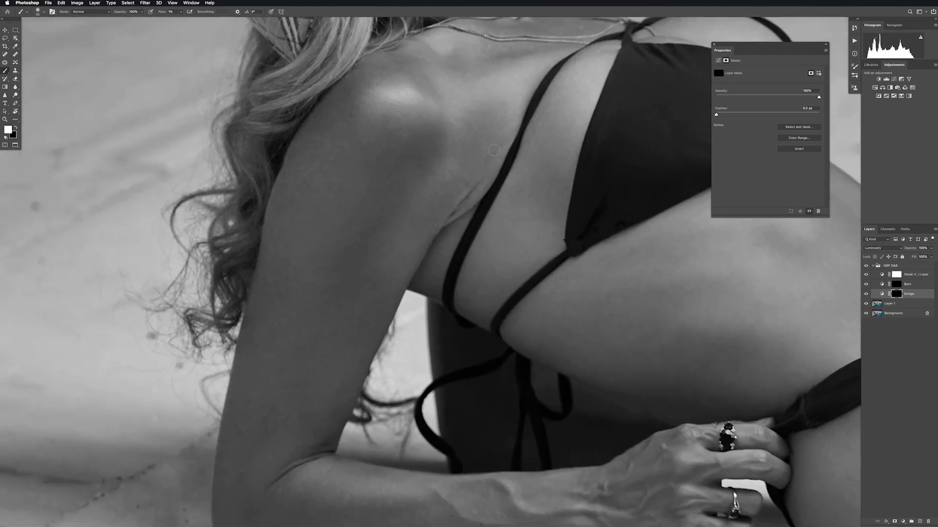
{"action": "left_click", "coordinate": [866, 293]}
{"action": "left_click", "coordinate": [865, 293]}
Soften the raised veins on the forearm by dodging their shadows and burning their highlights, and return to the Dodge mask
{"action": "scroll", "coordinate": [205, 344], "scroll_direction": "down", "scroll_amount": 5}
{"action": "key", "text": "bracketright"}
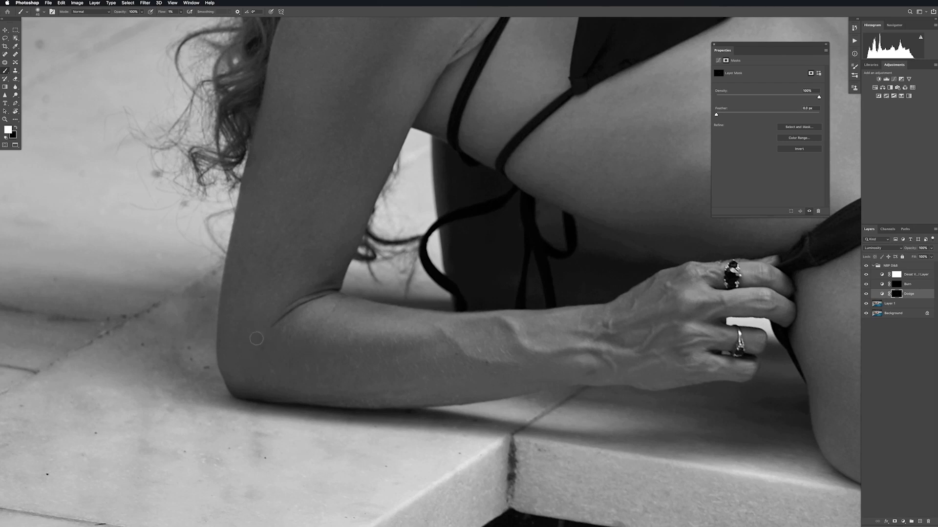
{"action": "scroll", "coordinate": [254, 356], "scroll_direction": "right", "scroll_amount": 8}
{"action": "scroll", "coordinate": [264, 350], "scroll_direction": "down", "scroll_amount": 2}
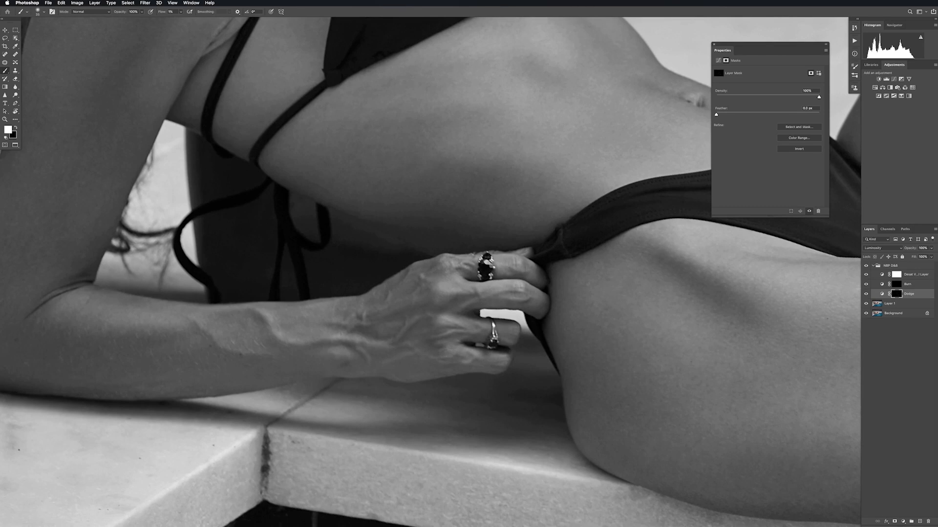
{"action": "scroll", "coordinate": [301, 274], "scroll_direction": "left", "scroll_amount": 5}
{"action": "scroll", "coordinate": [300, 274], "scroll_direction": "down", "scroll_amount": 3}
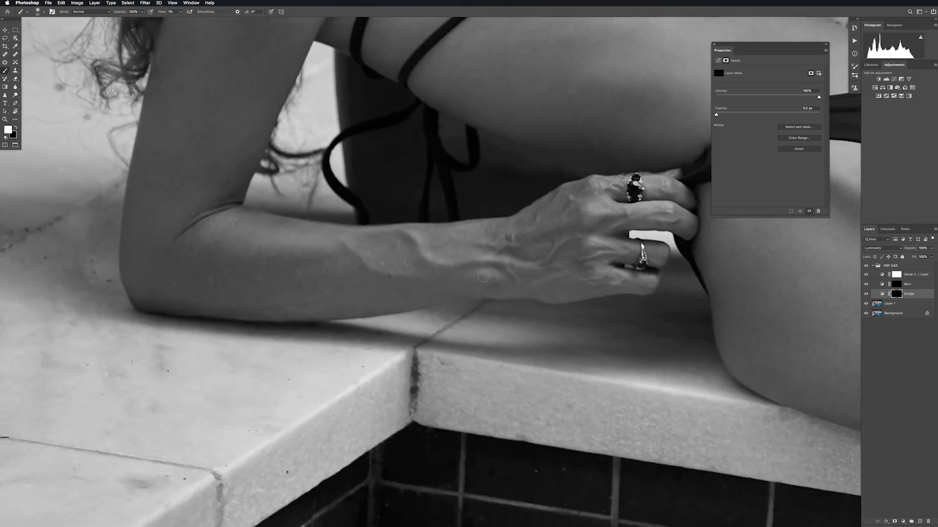
{"action": "key", "text": "z"}
{"action": "left_click", "coordinate": [446, 288]}
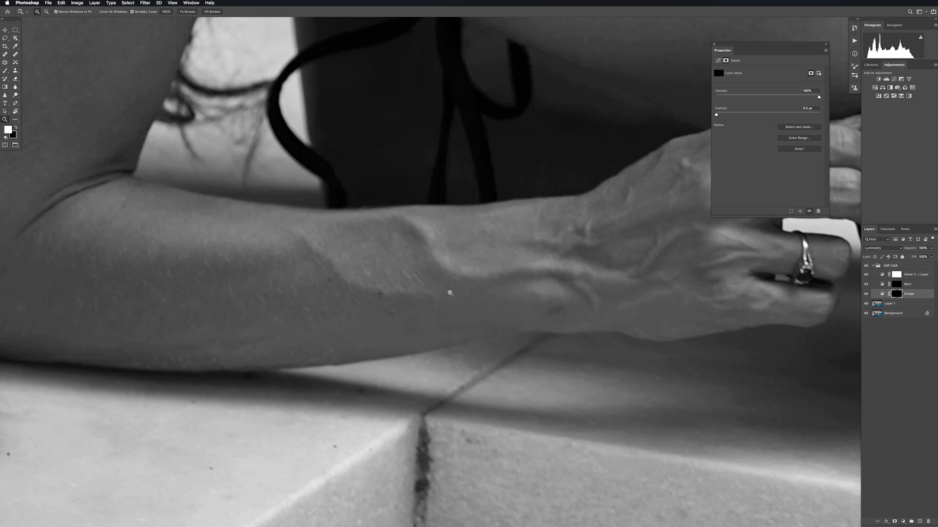
{"action": "key", "text": "r"}
{"action": "mouse_move", "coordinate": [711, 394]}
{"action": "left_mouse_down"}
{"action": "mouse_move", "coordinate": [672, 429]}
{"action": "mouse_move", "coordinate": [562, 444]}
{"action": "left_mouse_up"}
{"action": "key", "text": "b"}
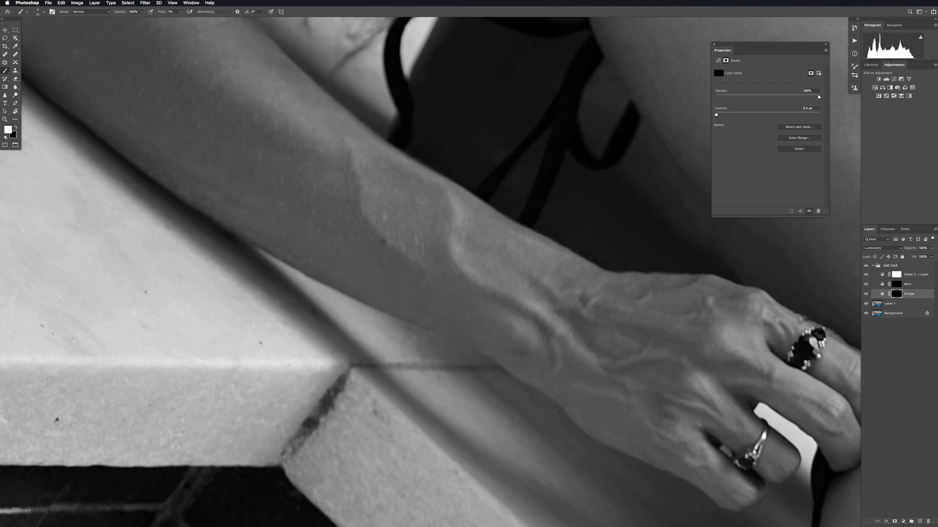
{"action": "left_click", "coordinate": [909, 284]}
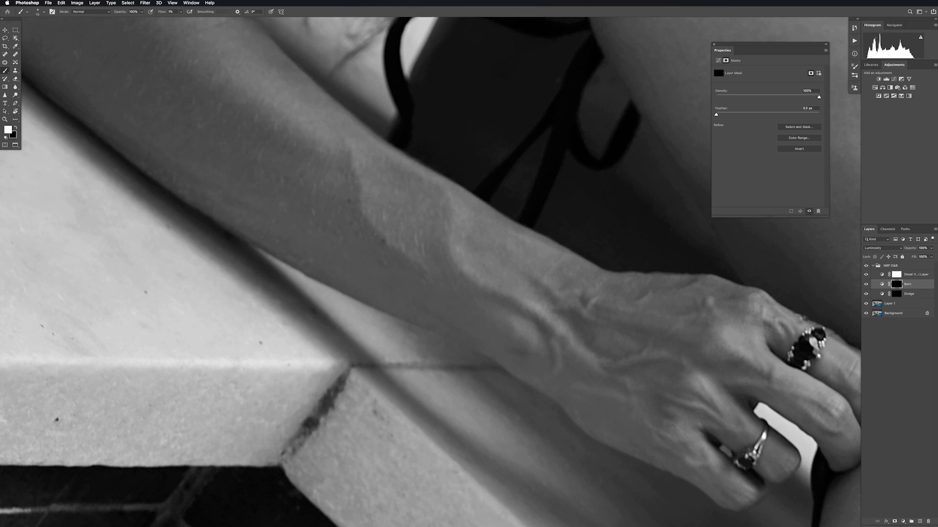
{"action": "left_click", "coordinate": [907, 294]}
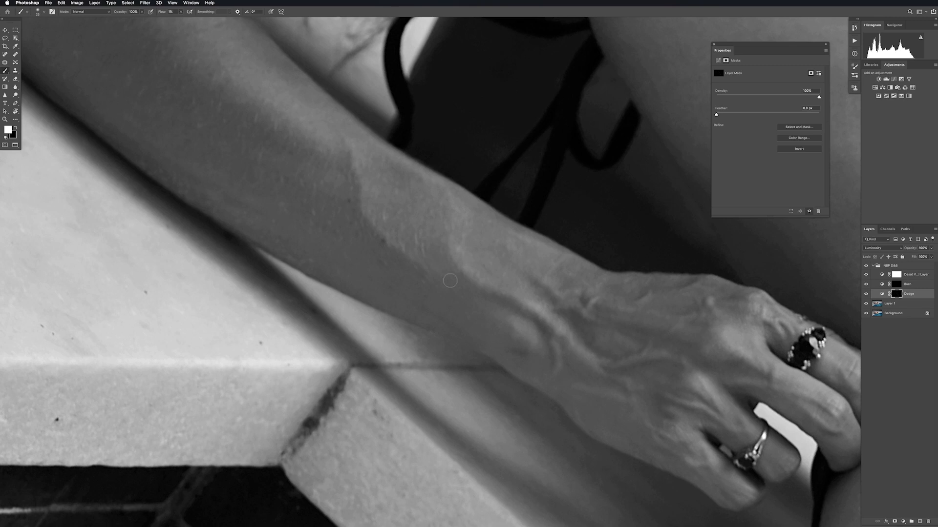
Reset the canvas rotation and even out the forearm vein by alternating between the Burn and Dodge masks, comparing both layers hidden and shown
{"action": "key", "text": "r"}
{"action": "key", "text": "Escape"}
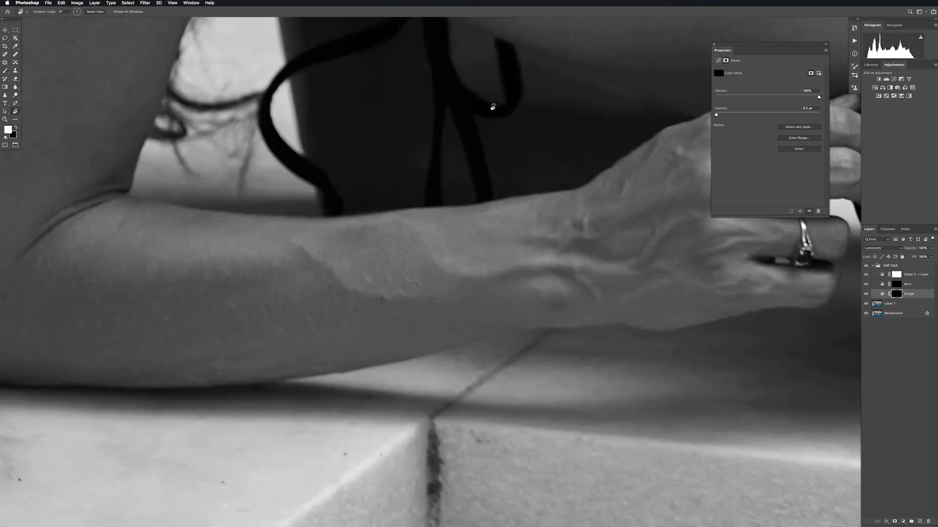
{"action": "left_click", "coordinate": [898, 285]}
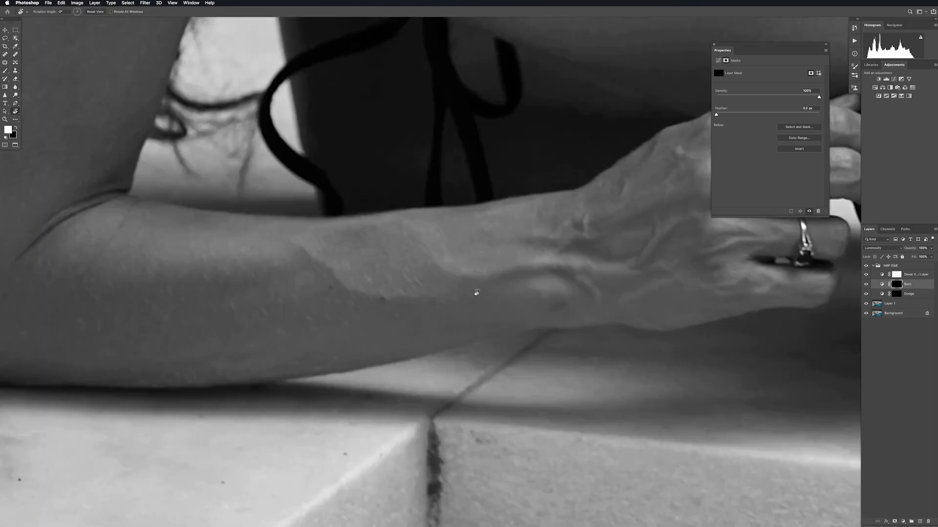
{"action": "key", "text": "b"}
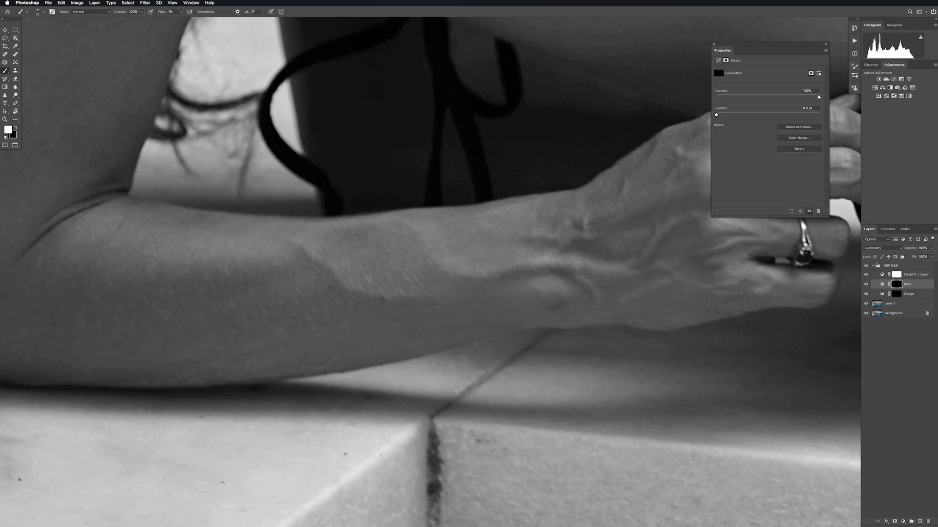
{"action": "left_click", "coordinate": [892, 295]}
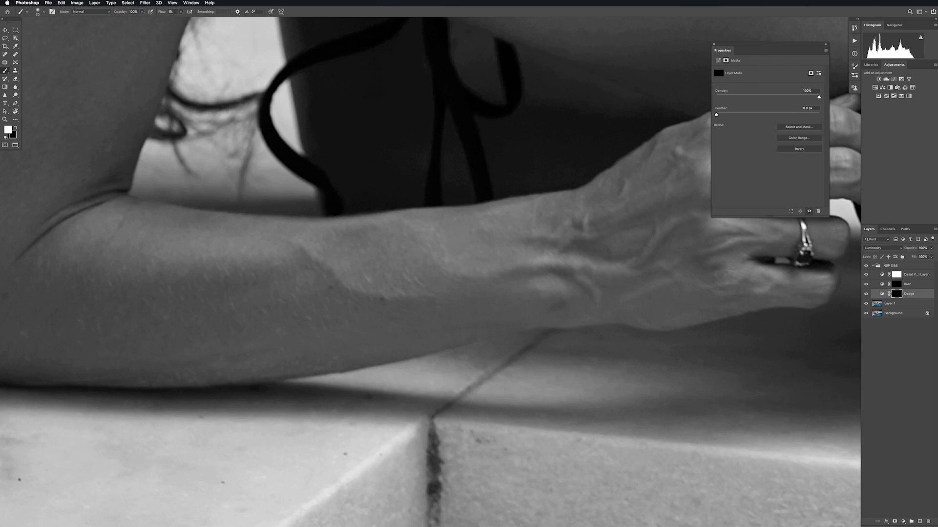
{"action": "left_click", "coordinate": [901, 287]}
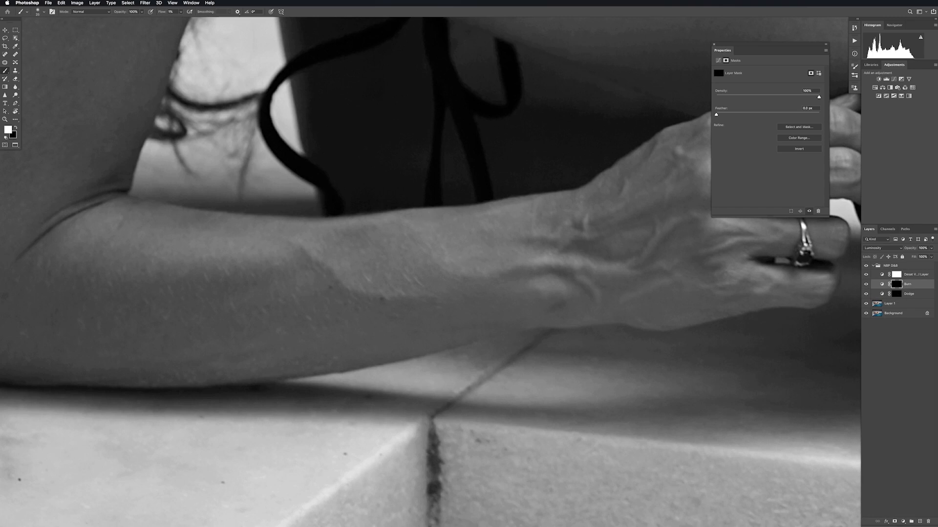
{"action": "left_click_drag", "start_coordinate": [866, 285], "coordinate": [866, 293]}
{"action": "left_click", "coordinate": [900, 295]}
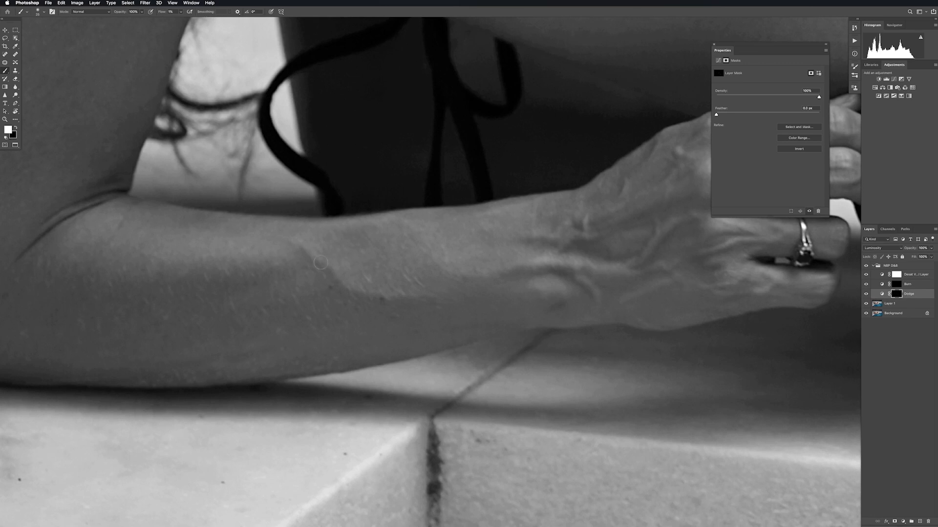
Dodge the remaining vein edge on the mid-forearm with smaller brushes, burn its highlights, and return to the Dodge mask
{"action": "key", "text": "bracketleft"}
{"action": "key", "text": "bracketleft"}
{"action": "key", "text": "bracketleft"}
{"action": "left_click", "coordinate": [895, 285]}
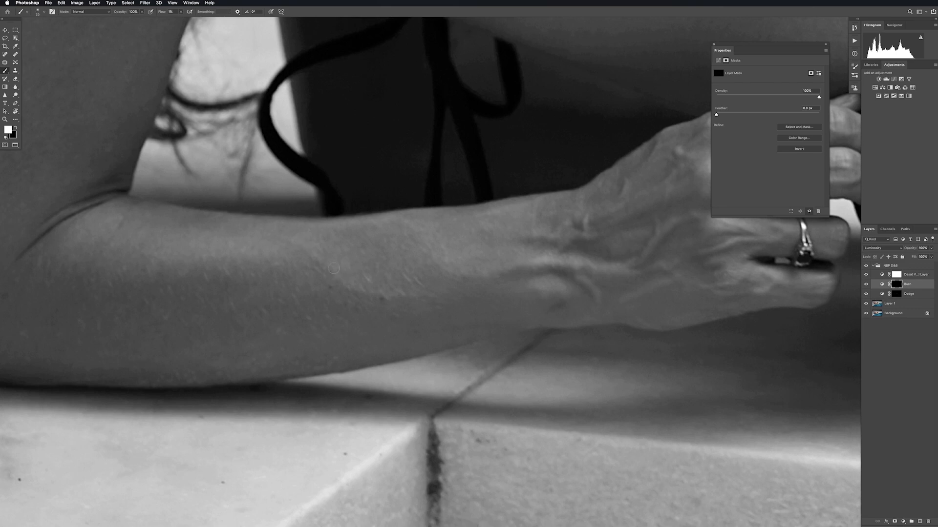
{"action": "left_click", "coordinate": [901, 293]}
{"action": "key", "text": "bracketleft"}
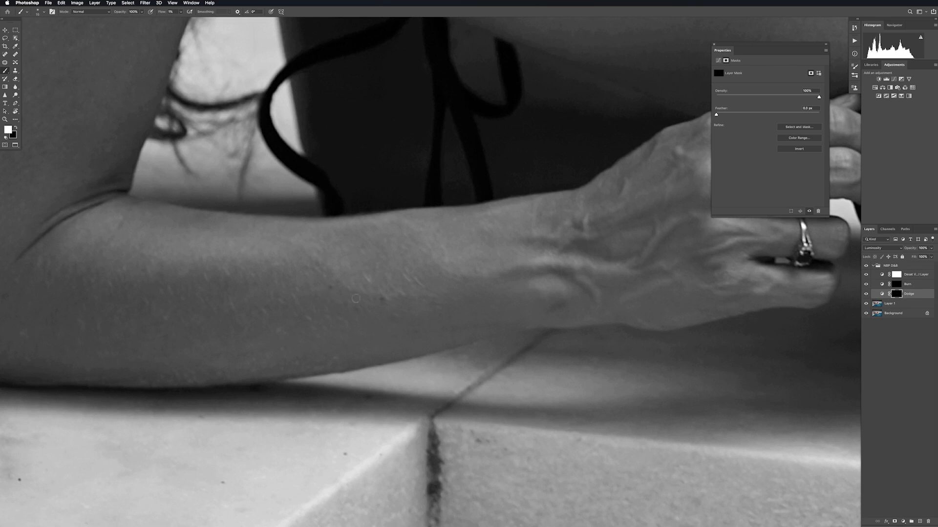
{"action": "key", "text": "bracketright"}
Hide and show the Dodge and Burn layers to compare the forearm before and after the retouching
{"action": "key", "text": "super+0"}
{"action": "key", "text": "z"}
{"action": "left_click_drag", "start_coordinate": [276, 340], "coordinate": [852, 341]}
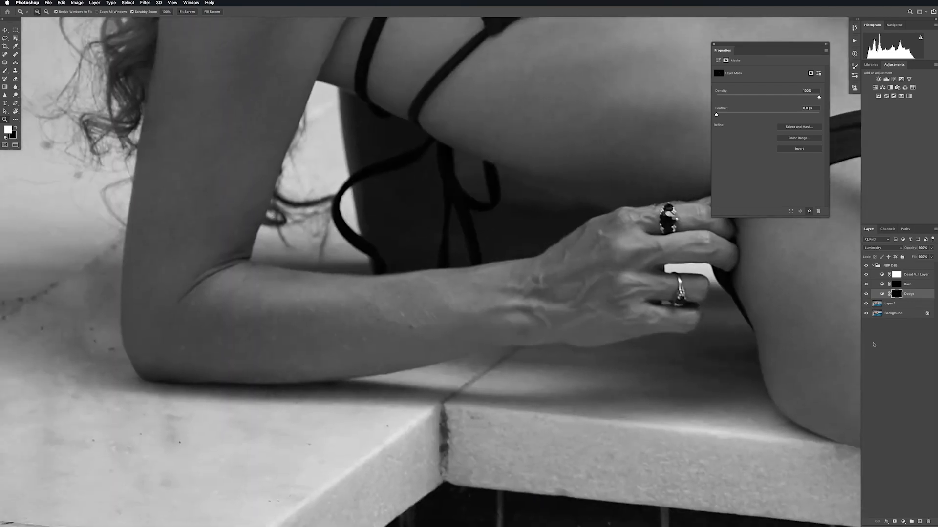
{"action": "left_click", "coordinate": [866, 293]}
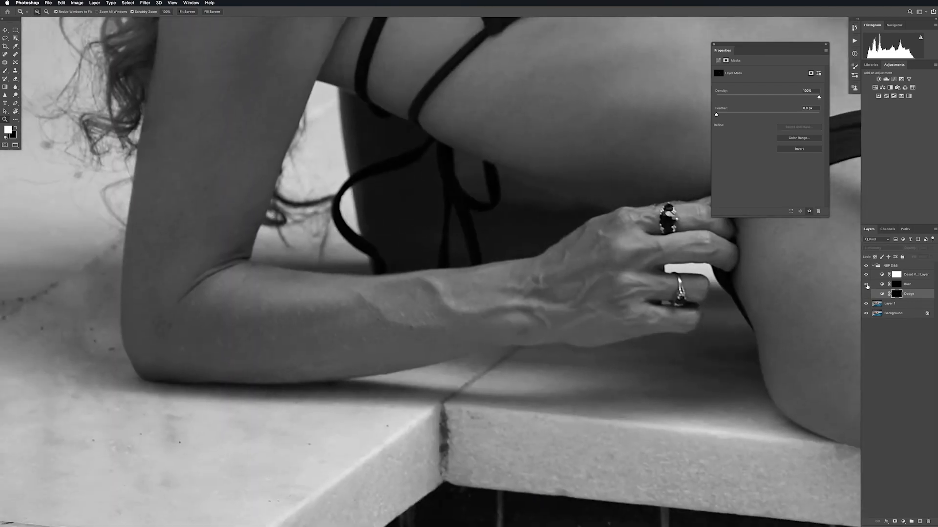
{"action": "left_click", "coordinate": [866, 292]}
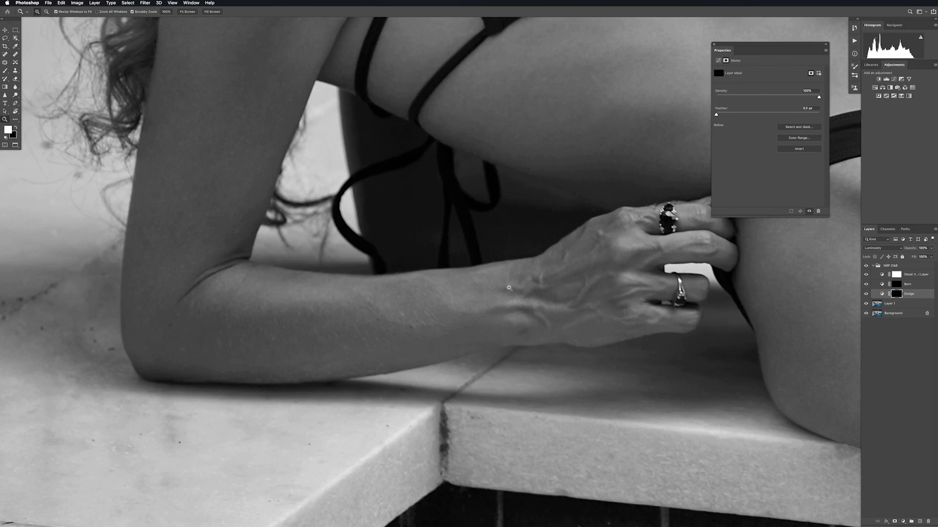
Dodge the vein shadows around the wrist with a smaller brush, switching briefly to the Burn layer and back to Dodge
{"action": "left_click_drag", "start_coordinate": [545, 306], "coordinate": [409, 302]}
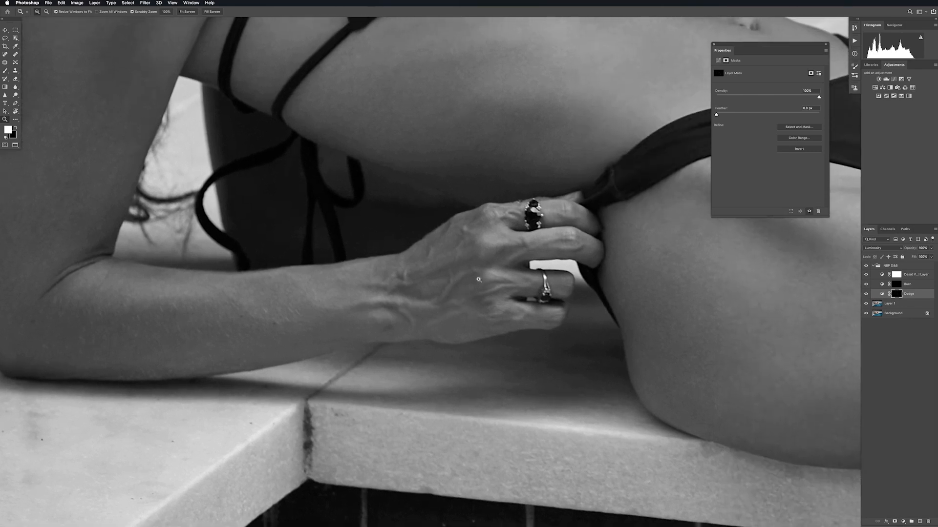
{"action": "left_click", "coordinate": [468, 278]}
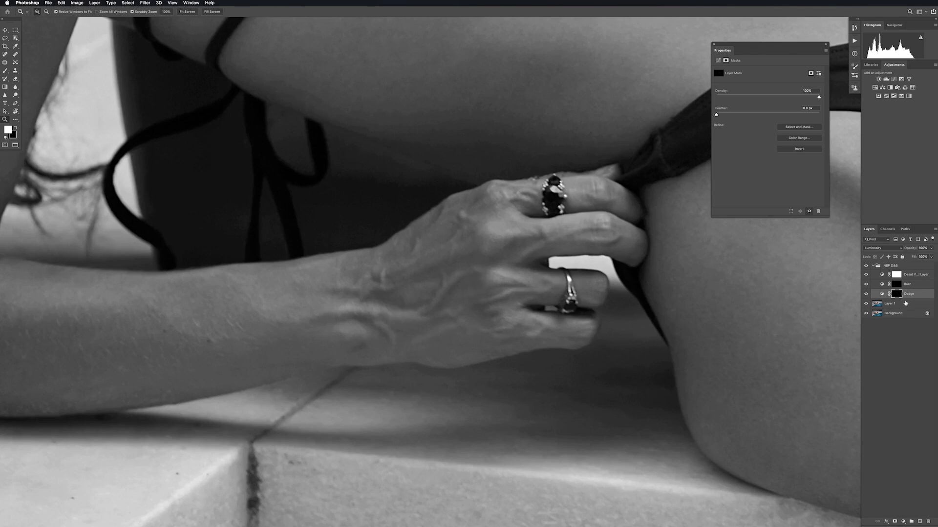
{"action": "key", "text": "b"}
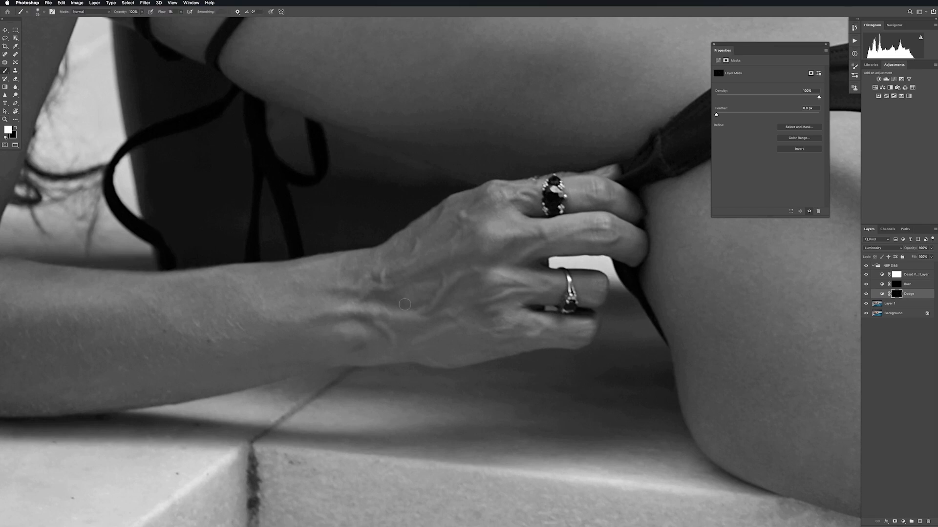
{"action": "key", "text": "bracketleft"}
{"action": "key", "text": "bracketleft"}
{"action": "key", "text": "bracketleft"}
{"action": "left_click", "coordinate": [903, 284]}
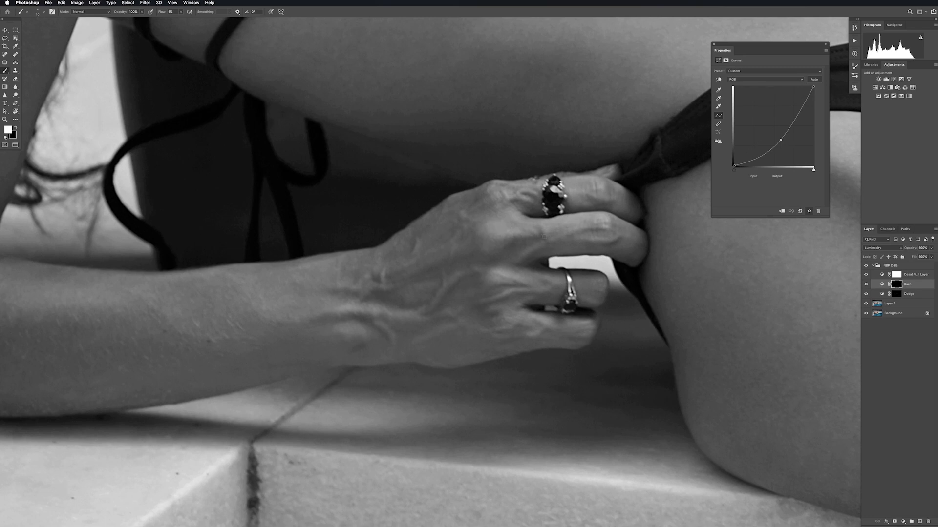
{"action": "left_click", "coordinate": [901, 293]}
{"action": "key", "text": "bracketright"}
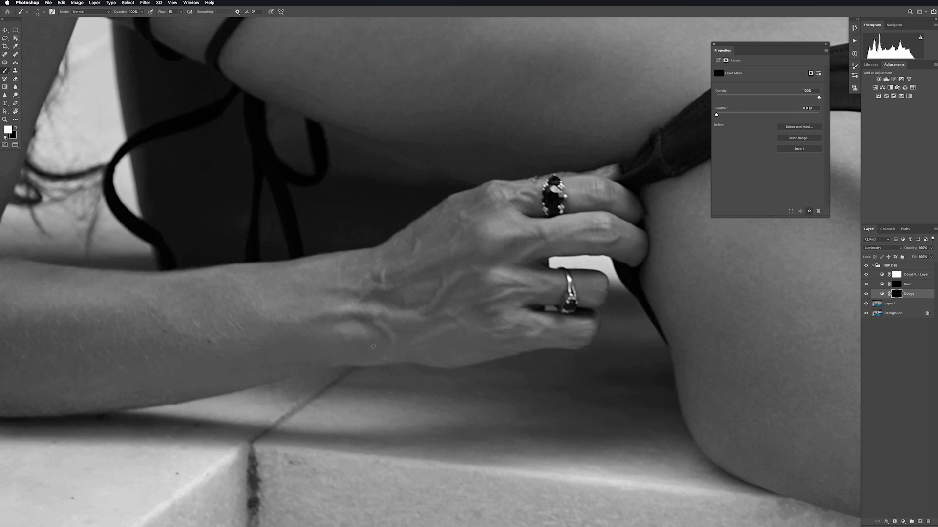
Refine the dodging of the veins on the wrist and back of the hand with varied brush sizes, undoing one stroke
{"action": "key", "text": "x"}
{"action": "key", "text": "x"}
{"action": "key", "text": "bracketright"}
{"action": "key", "text": "bracketleft"}
{"action": "key", "text": "super+z"}
{"action": "key", "text": "bracketleft"}
{"action": "key", "text": "bracketleft"}
{"action": "key", "text": "bracketright"}
{"action": "left_click_drag", "start_coordinate": [450, 299], "coordinate": [460, 300]}
Rotate the canvas toward the hand, dodge the dark vein lines on its back, burn the bright ridges, and return to the Dodge mask
{"action": "key", "text": "r"}
{"action": "left_click_drag", "start_coordinate": [473, 231], "coordinate": [451, 234]}
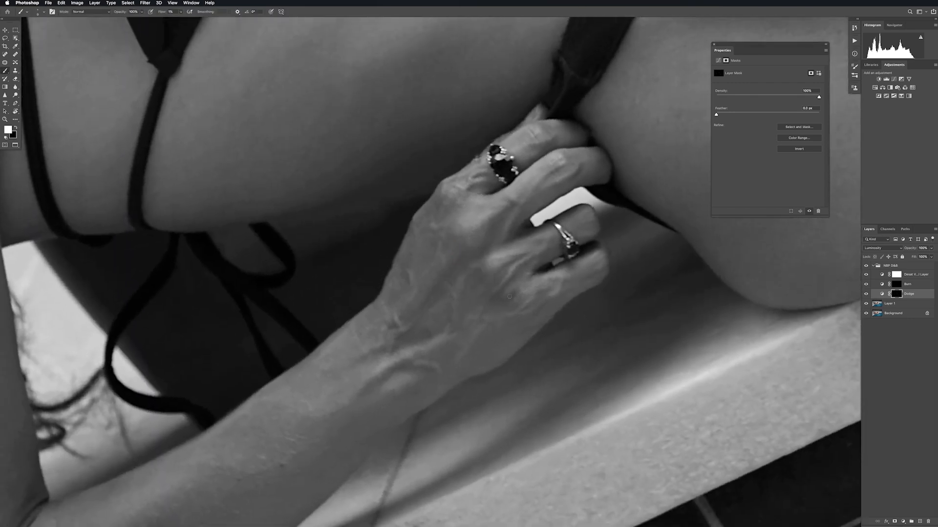
{"action": "key", "text": "bracketright"}
{"action": "key", "text": "bracketright"}
{"action": "key", "text": "bracketleft"}
{"action": "key", "text": "bracketright"}
{"action": "key", "text": "bracketright"}
{"action": "key", "text": "bracketleft"}
{"action": "left_click", "coordinate": [899, 287]}
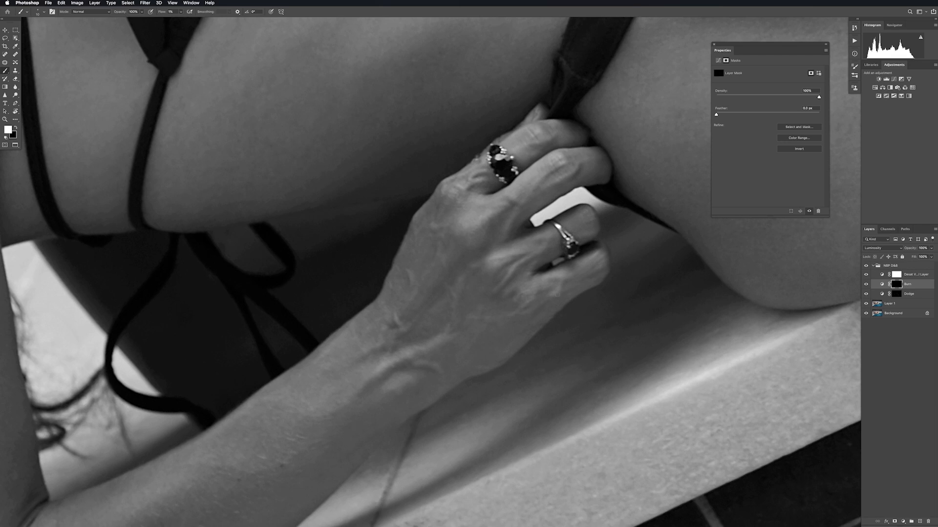
{"action": "left_click", "coordinate": [892, 294]}
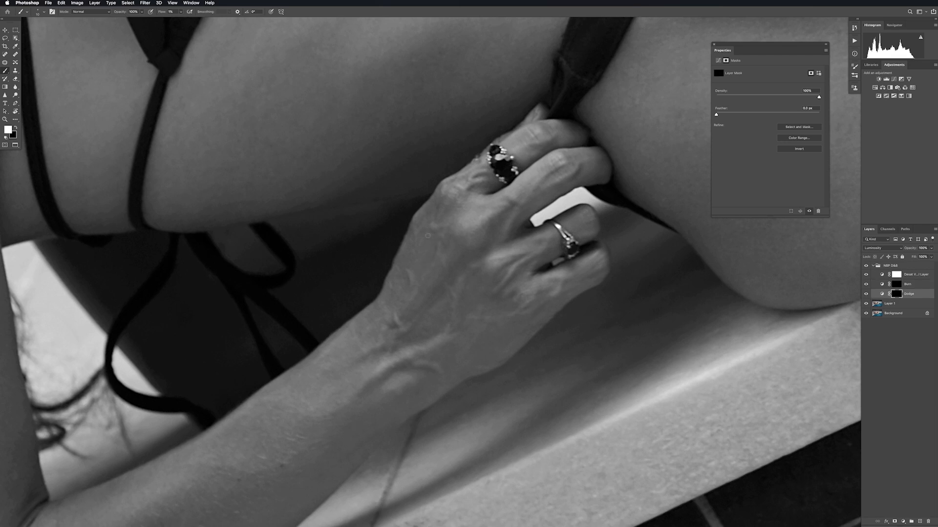
Blend the veins below the knuckles by dodging with varied brush sizes and burning fine highlights, and reselect the Dodge layer
{"action": "key", "text": "bracketright"}
{"action": "key", "text": "bracketright"}
{"action": "key", "text": "bracketright"}
{"action": "key", "text": "bracketleft"}
{"action": "key", "text": "bracketleft"}
{"action": "key", "text": "bracketleft"}
{"action": "key", "text": "bracketleft"}
{"action": "left_click", "coordinate": [901, 287]}
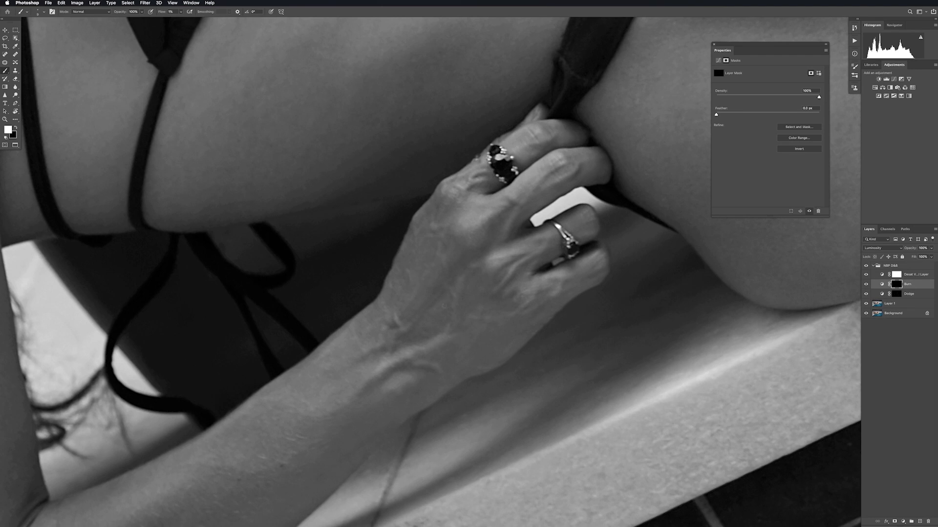
{"action": "left_click", "coordinate": [904, 294]}
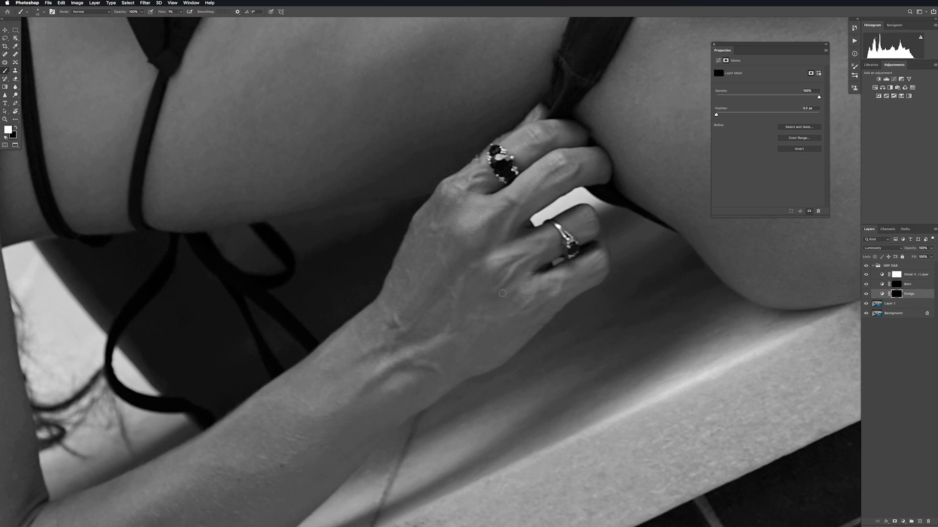
Dodge more vein shadows across the hand and wrist, and hide and show the Dodge and Burn layers to compare
{"action": "key", "text": "bracketright"}
{"action": "key", "text": "bracketright"}
{"action": "key", "text": "bracketleft"}
{"action": "key", "text": "bracketleft"}
{"action": "left_click", "coordinate": [866, 294]}
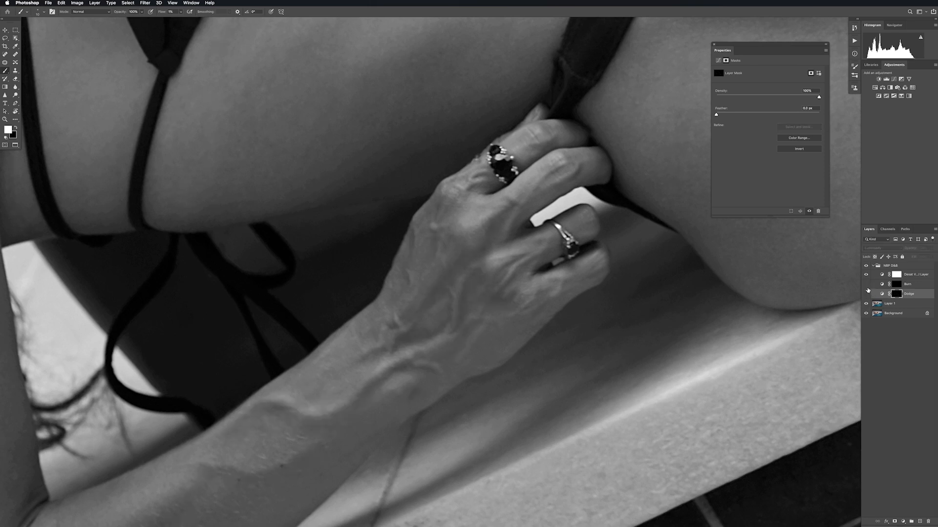
{"action": "left_click", "coordinate": [866, 294]}
Dodge the outer side of the hand with a larger brush, burn small highlights with a finer one, and reselect the Dodge layer
{"action": "key", "text": "]"}
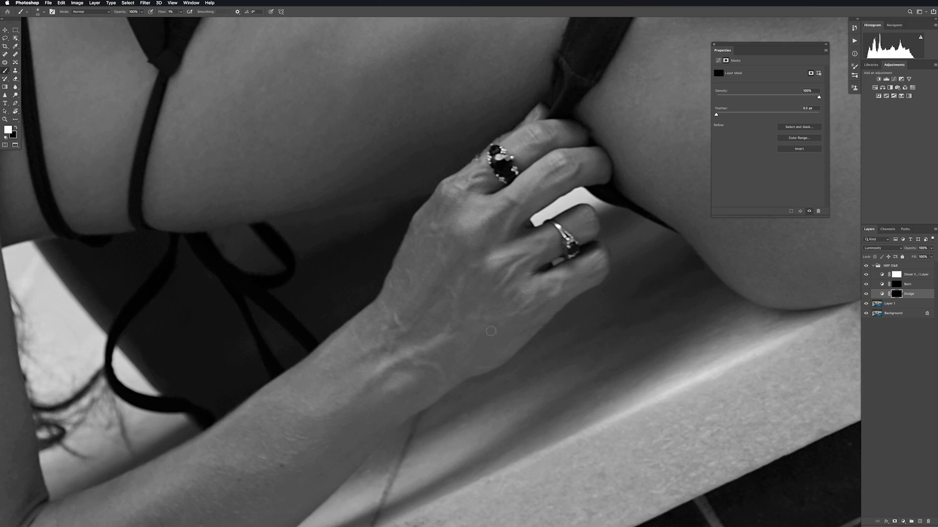
{"action": "key", "text": "bracketright"}
{"action": "left_click", "coordinate": [903, 287]}
{"action": "key", "text": "bracketleft"}
{"action": "key", "text": "bracketleft"}
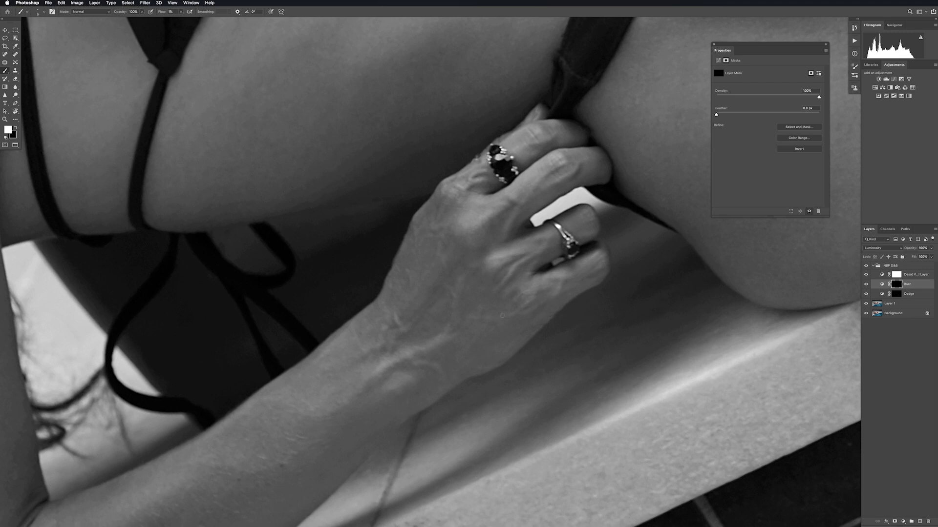
{"action": "left_click", "coordinate": [909, 294]}
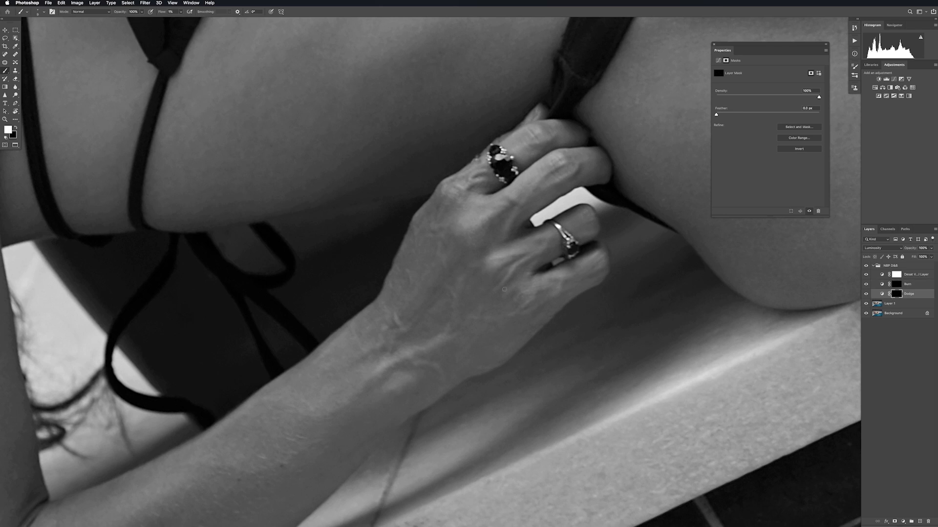
Dodge the vein shadows from the back of the hand down to the wrist, and burn the bright wrist ridges on the Burn mask
{"action": "key", "text": "bracketright"}
{"action": "key", "text": "bracketright"}
{"action": "key", "text": "bracketright"}
{"action": "mouse_move", "coordinate": [431, 304]}
{"action": "left_mouse_down"}
{"action": "mouse_move", "coordinate": [441, 325]}
{"action": "mouse_move", "coordinate": [399, 337]}
{"action": "mouse_move", "coordinate": [422, 331]}
{"action": "mouse_move", "coordinate": [416, 321]}
{"action": "mouse_move", "coordinate": [448, 305]}
{"action": "mouse_move", "coordinate": [431, 334]}
{"action": "mouse_move", "coordinate": [445, 325]}
{"action": "mouse_move", "coordinate": [384, 346]}
{"action": "left_mouse_up"}
{"action": "key", "text": "bracketleft"}
{"action": "key", "text": "bracketleft"}
{"action": "left_click_drag", "start_coordinate": [408, 366], "coordinate": [409, 362]}
{"action": "left_click", "coordinate": [903, 286]}
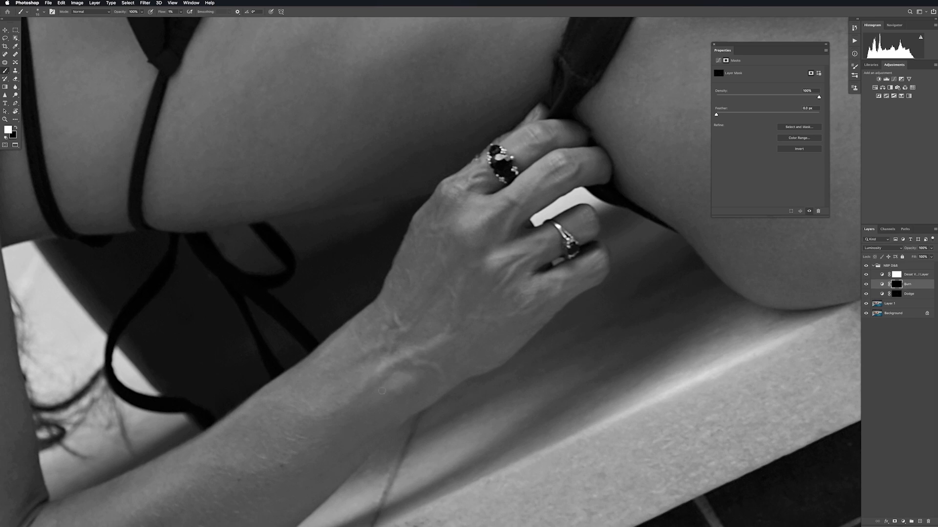
Dodge the dark tendon lines near the knuckles on the Dodge mask with a larger brush, and switch to the Burn mask
{"action": "left_click_drag", "start_coordinate": [582, 242], "coordinate": [497, 260]}
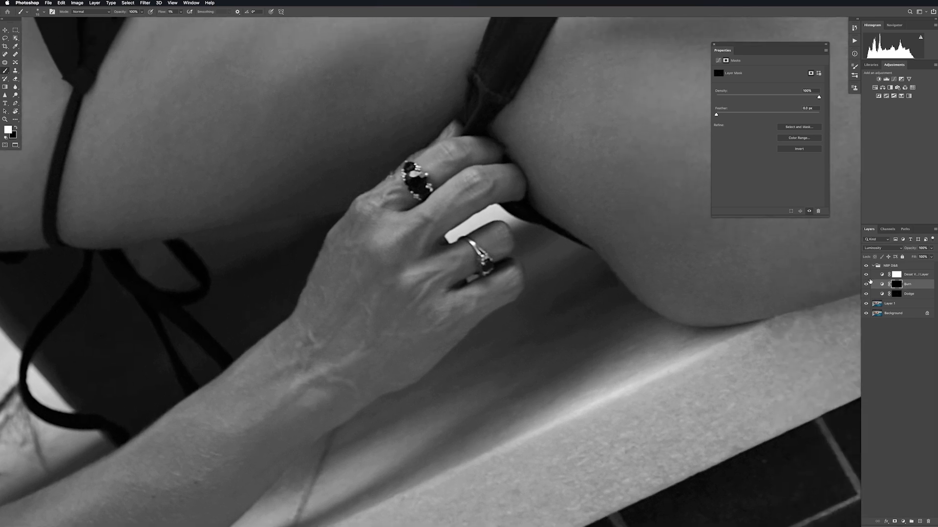
{"action": "key", "text": "alt+bracketleft"}
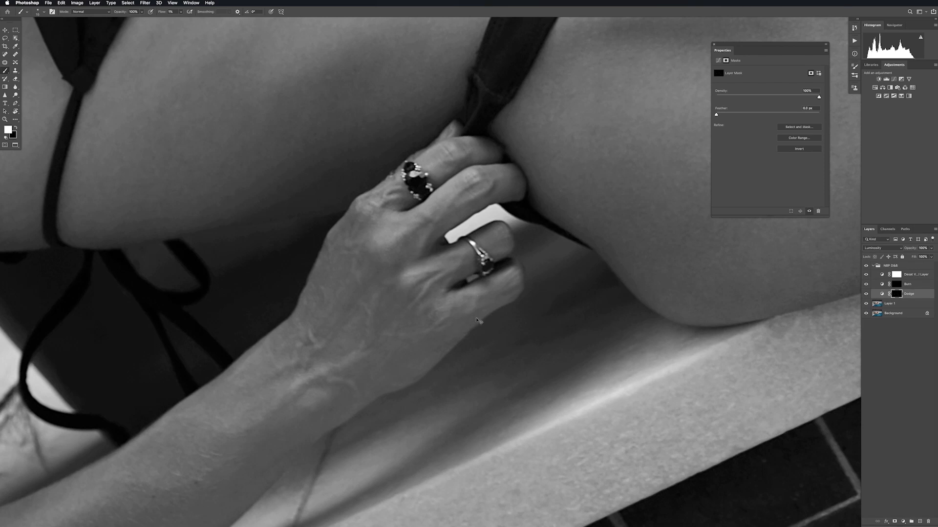
{"action": "key", "text": "bracketright"}
{"action": "key", "text": "bracketright"}
{"action": "left_click", "coordinate": [896, 284]}
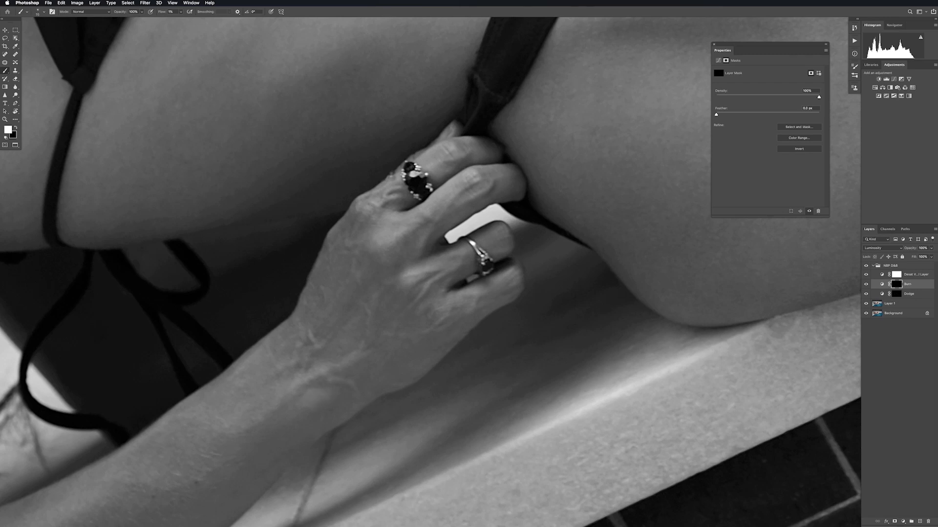
Re-angle the canvas around the hand, burn the remaining bright vein lines with a smaller brush, and return to the Dodge mask
{"action": "key", "text": "r"}
{"action": "key", "text": "Escape"}
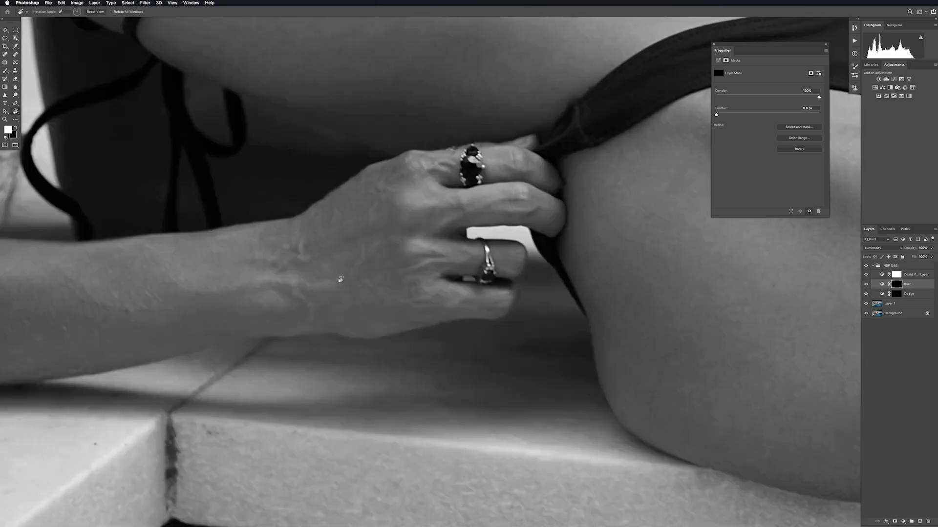
{"action": "left_click_drag", "start_coordinate": [545, 284], "coordinate": [590, 296]}
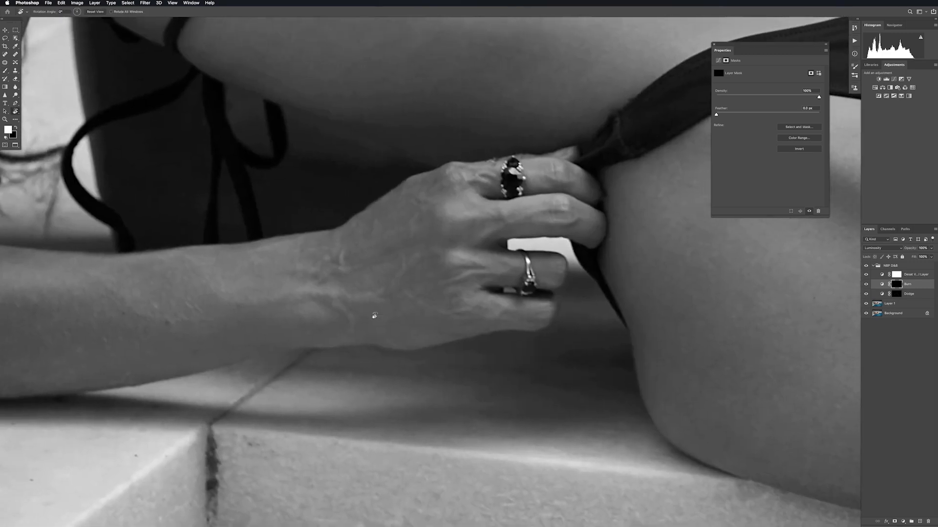
{"action": "key", "text": "z"}
{"action": "mouse_move", "coordinate": [445, 304]}
{"action": "left_mouse_down"}
{"action": "mouse_move", "coordinate": [525, 298]}
{"action": "mouse_move", "coordinate": [553, 198]}
{"action": "left_mouse_up"}
{"action": "key", "text": "r"}
{"action": "key", "text": "b"}
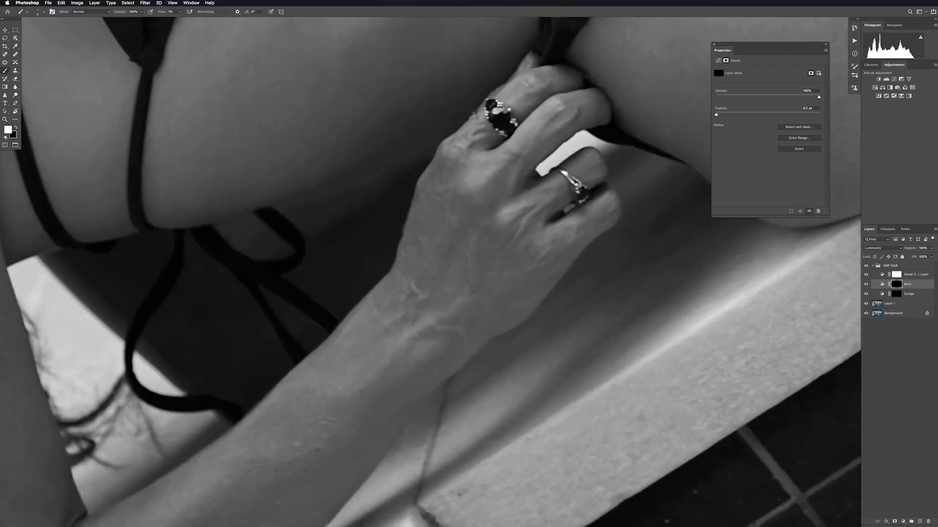
{"action": "key", "text": "bracketleft"}
{"action": "left_click", "coordinate": [896, 295]}
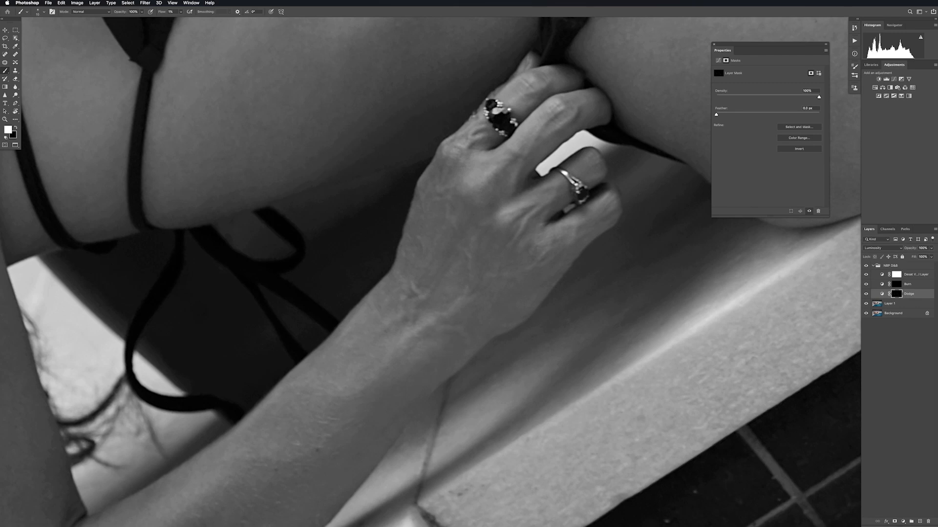
Hide and show the Dodge and Burn layers to compare the hand, and fit the whole unrotated photo in view
{"action": "mouse_move", "coordinate": [866, 284]}
{"action": "left_mouse_down"}
{"action": "mouse_move", "coordinate": [866, 294]}
{"action": "mouse_move", "coordinate": [866, 284]}
{"action": "left_mouse_up"}
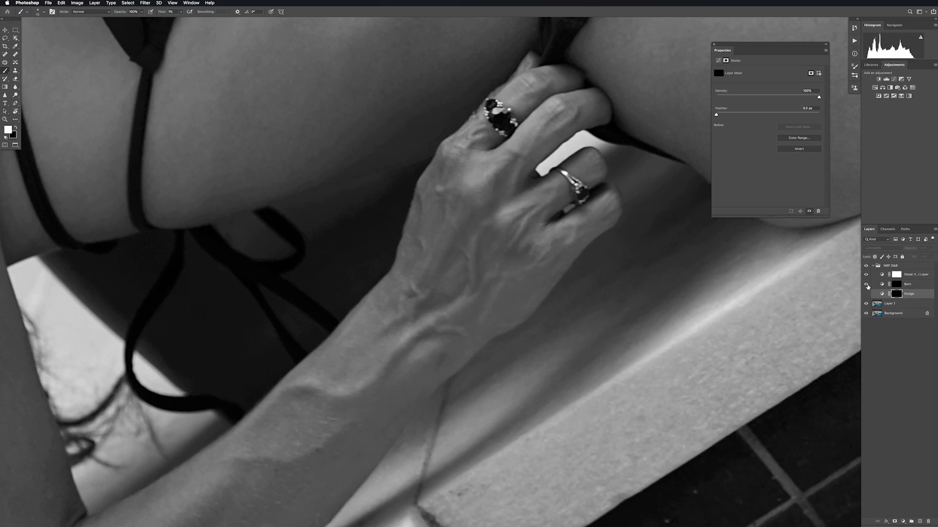
{"action": "key", "text": "r"}
{"action": "key", "text": "Escape"}
{"action": "key", "text": "super+0"}
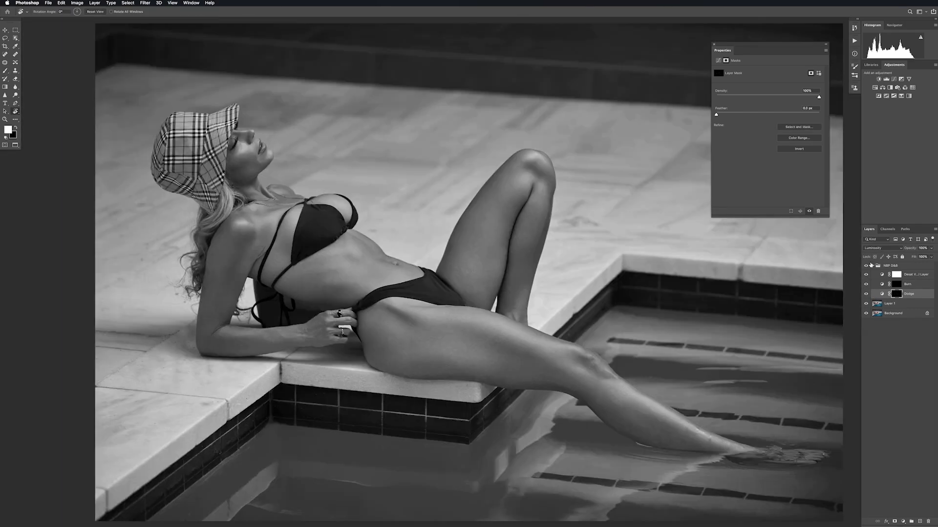
Turn the canvas until the face is upright, dodge the small shadows on the face on the Dodge mask, and switch to the Burn mask
{"action": "key", "text": "z"}
{"action": "left_click", "coordinate": [320, 330]}
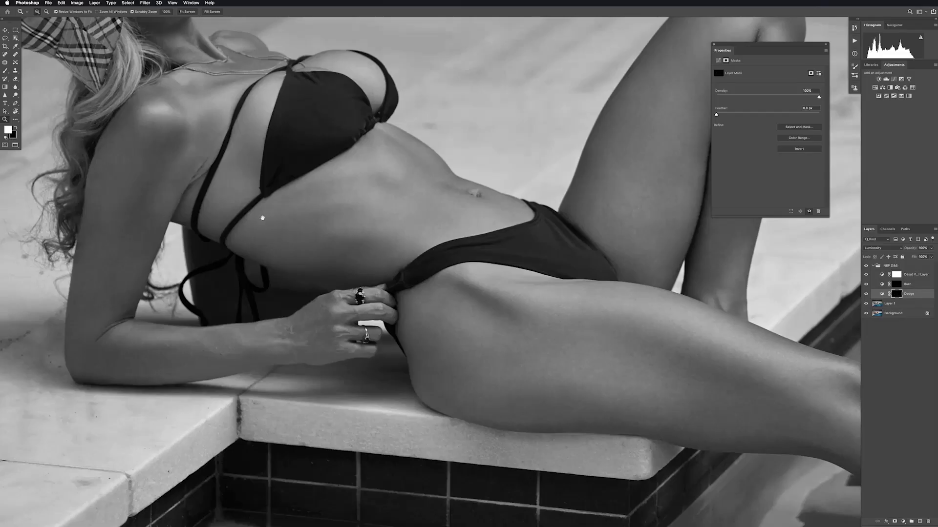
{"action": "left_click_drag", "start_coordinate": [257, 216], "coordinate": [429, 412]}
{"action": "key", "text": "r"}
{"action": "left_click_drag", "start_coordinate": [578, 382], "coordinate": [459, 429]}
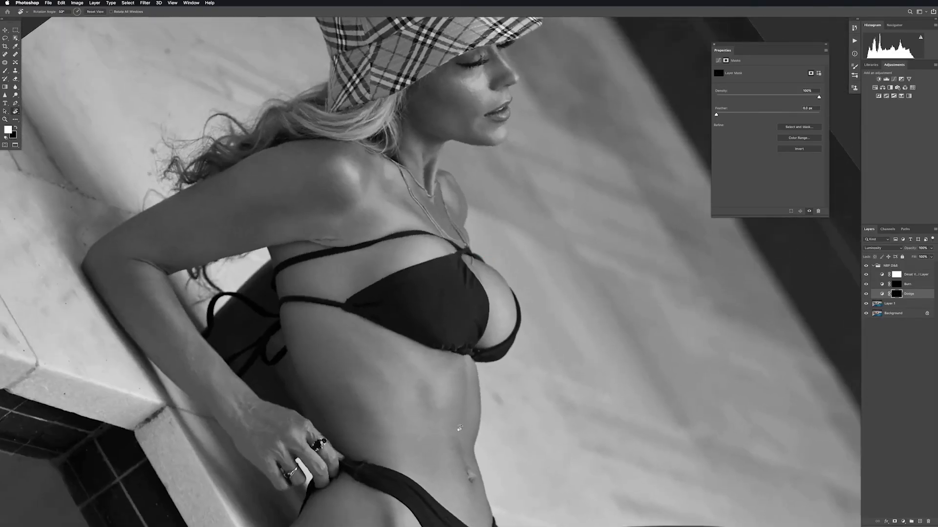
{"action": "key", "text": "z"}
{"action": "left_click_drag", "start_coordinate": [471, 100], "coordinate": [515, 201]}
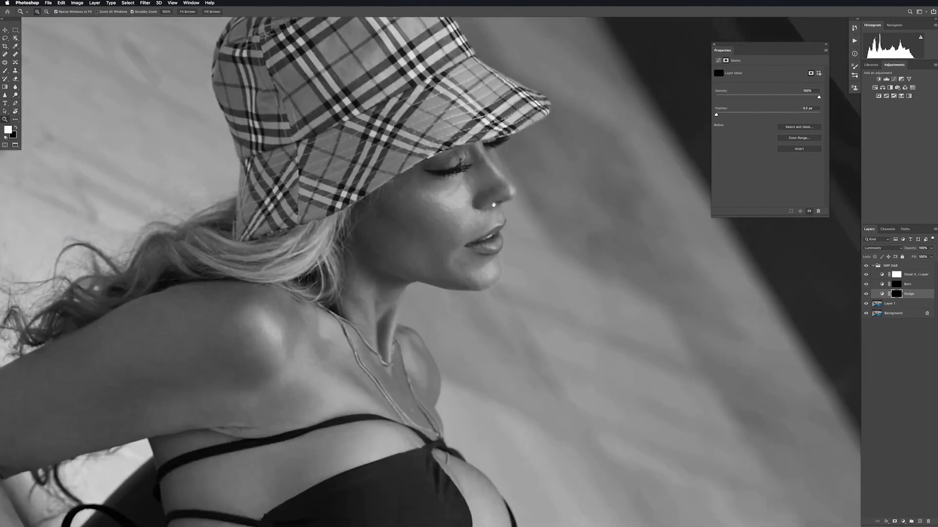
{"action": "key", "text": "b"}
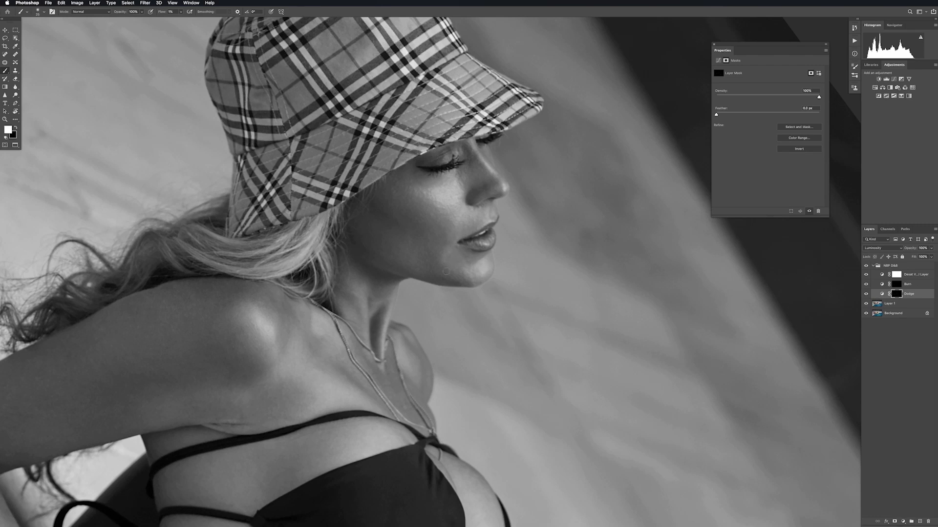
{"action": "left_click", "coordinate": [897, 284]}
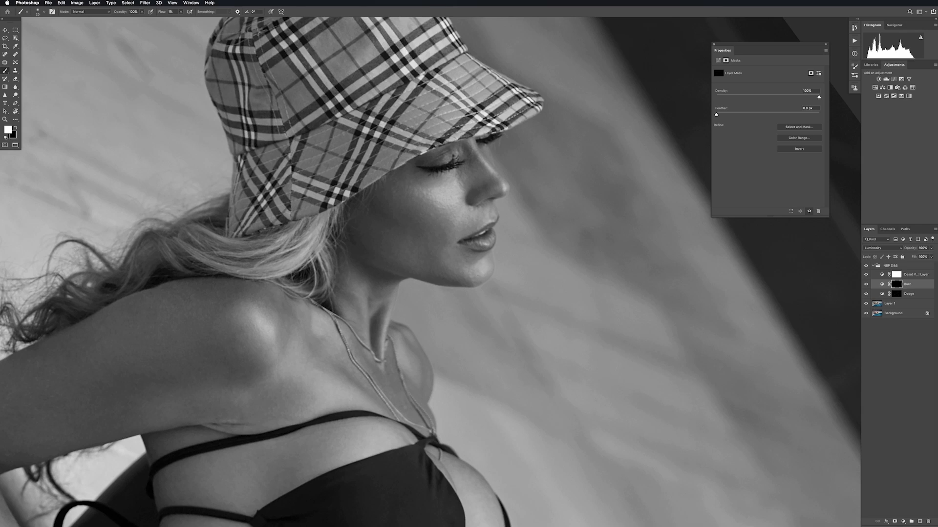
Dodge the dark patches on the cheek and around the mouth on the Dodge mask with a larger brush, and switch to the Burn mask
{"action": "left_click", "coordinate": [896, 294]}
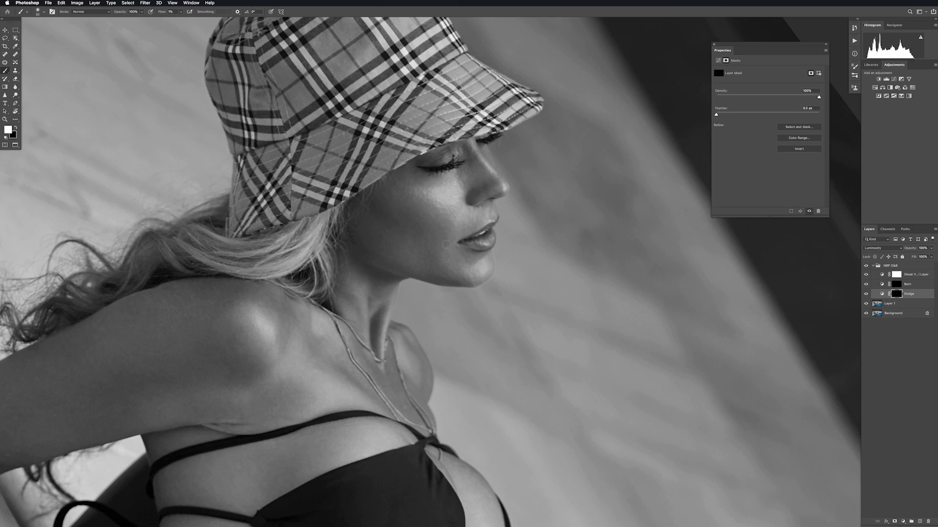
{"action": "key", "text": "bracketright"}
{"action": "key", "text": "bracketright"}
{"action": "key", "text": "bracketright"}
{"action": "left_click", "coordinate": [896, 286]}
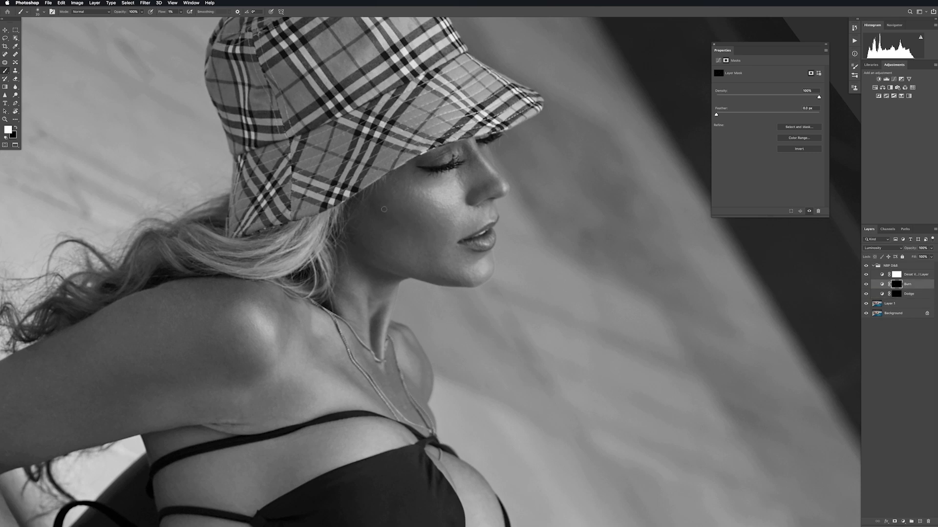
Burn the bright patches on the cheek on the Burn mask with a larger brush, and return to the Dodge mask
{"action": "key", "text": "bracketright"}
{"action": "key", "text": "bracketright"}
{"action": "left_click", "coordinate": [896, 294]}
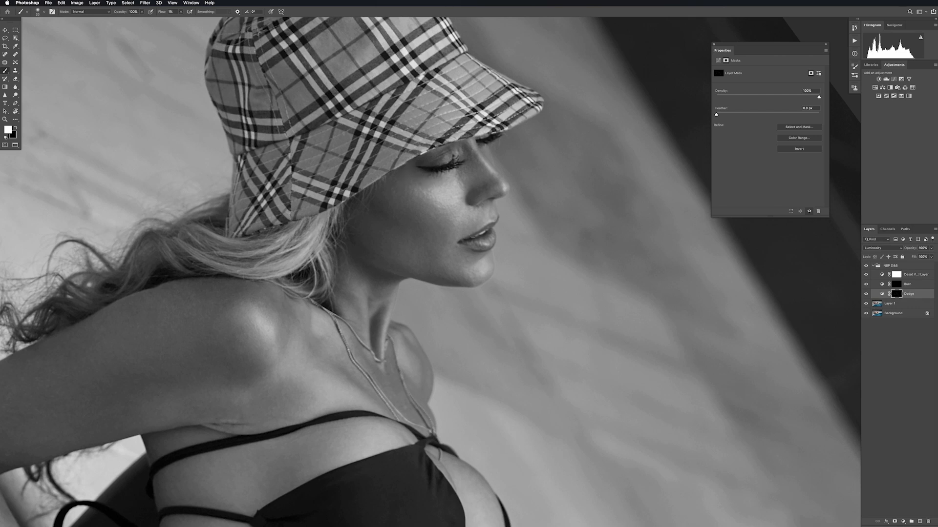
{"action": "key", "text": "bracketright"}
Reset the canvas rotation, burn the remaining bright spots on the face with a smaller brush on the Burn mask, and reselect the Dodge layer
{"action": "scroll", "coordinate": [476, 255], "scroll_direction": "down", "scroll_amount": 1}
{"action": "key", "text": "r"}
{"action": "key", "text": "Escape"}
{"action": "left_click_drag", "start_coordinate": [525, 350], "coordinate": [503, 335]}
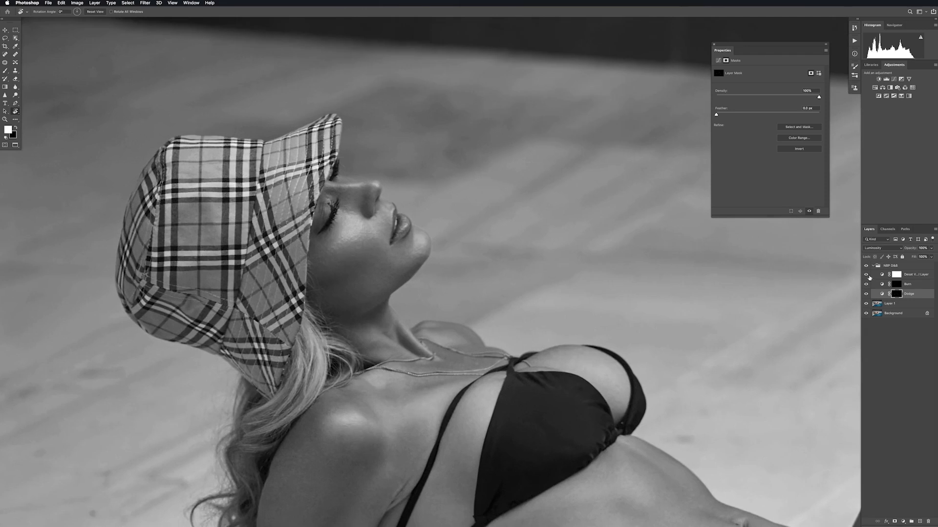
{"action": "key", "text": "b"}
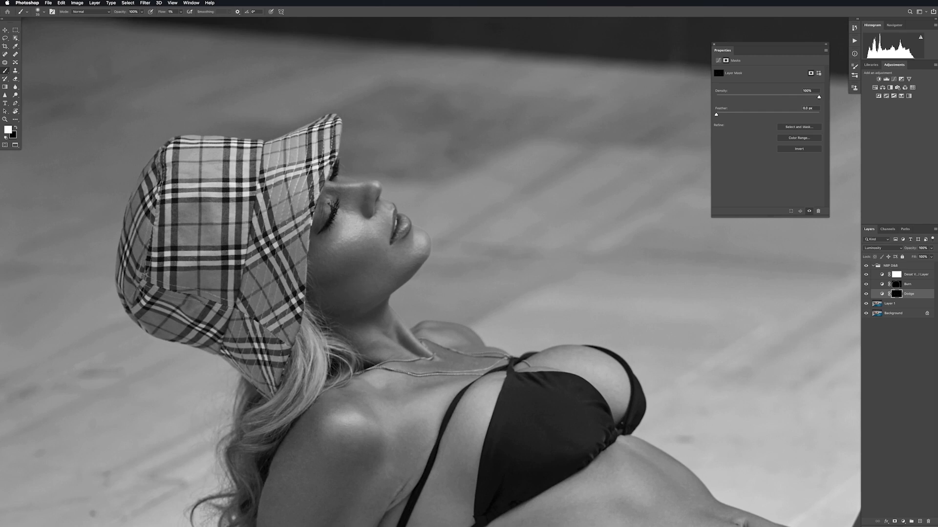
{"action": "left_click", "coordinate": [896, 285]}
{"action": "key", "text": "["}
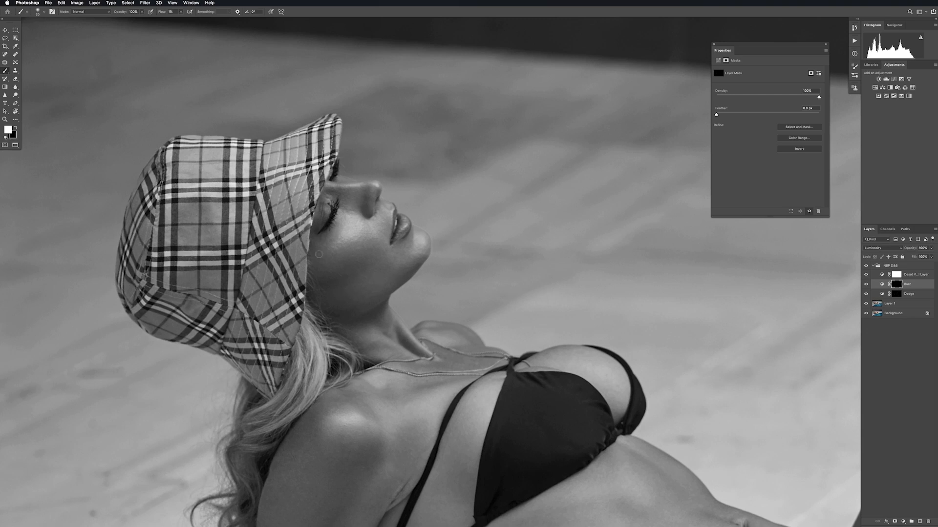
{"action": "mouse_move", "coordinate": [866, 284]}
{"action": "left_mouse_down"}
{"action": "mouse_move", "coordinate": [865, 294]}
{"action": "mouse_move", "coordinate": [865, 284]}
{"action": "left_mouse_up"}
{"action": "left_click", "coordinate": [885, 294]}
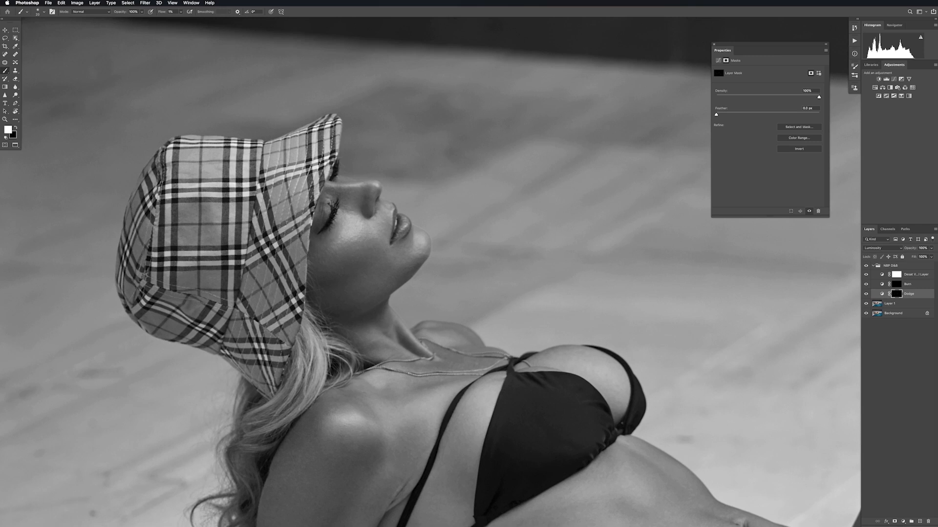
Dodge the dark areas around the shoulder on the Dodge mask with a larger brush, and switch to the Burn mask
{"action": "scroll", "coordinate": [457, 350], "scroll_direction": "down", "scroll_amount": 5}
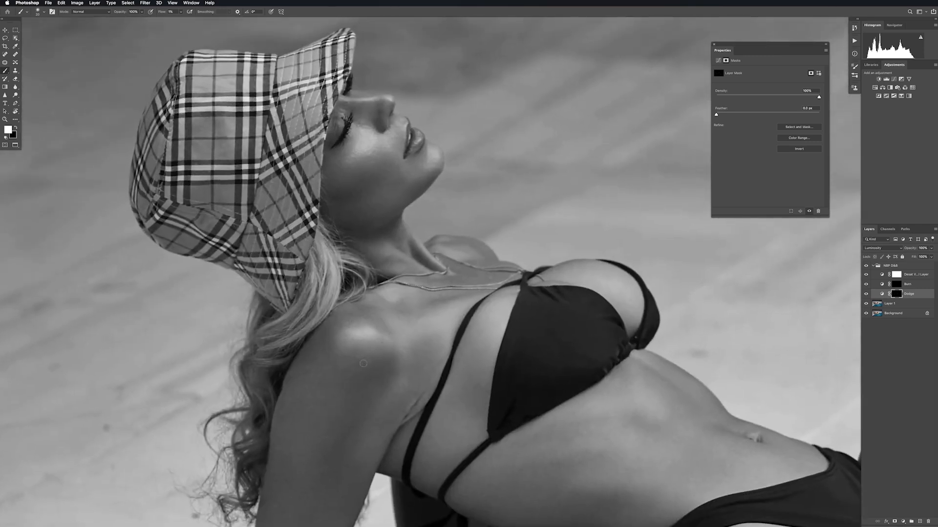
{"action": "key", "text": "bracketright"}
{"action": "key", "text": "bracketright"}
{"action": "left_click", "coordinate": [897, 286]}
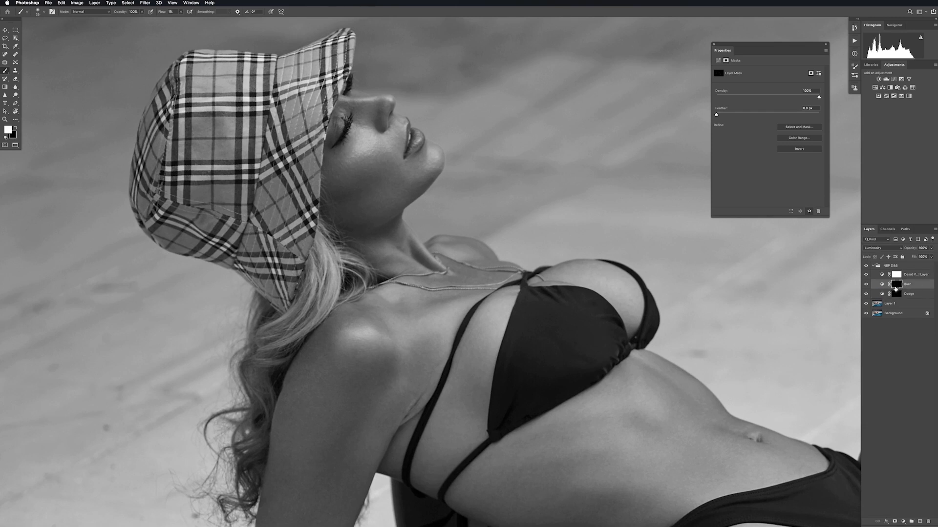
Fit the whole photo in view and hide the desaturation layer to check the dodging and burning in colour
{"action": "key", "text": "super+0"}
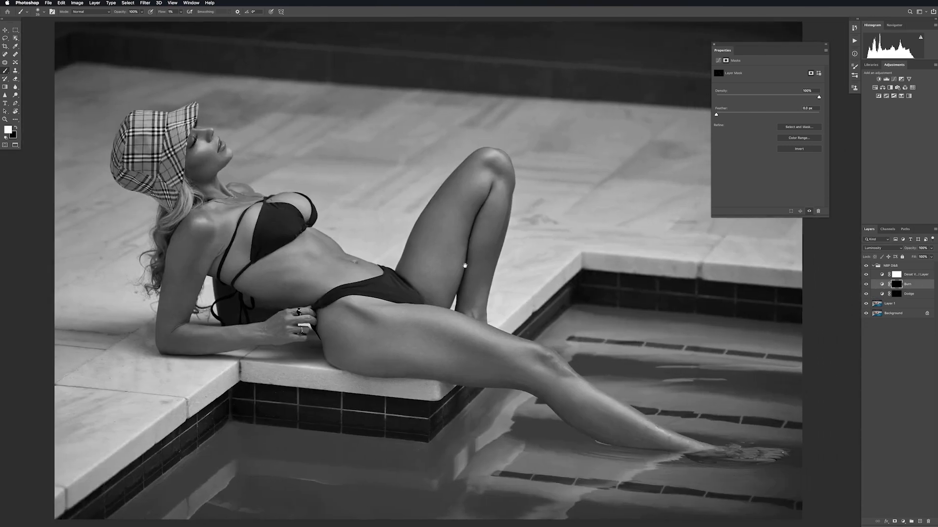
{"action": "left_click_drag", "start_coordinate": [465, 266], "coordinate": [458, 266]}
{"action": "key", "text": "v"}
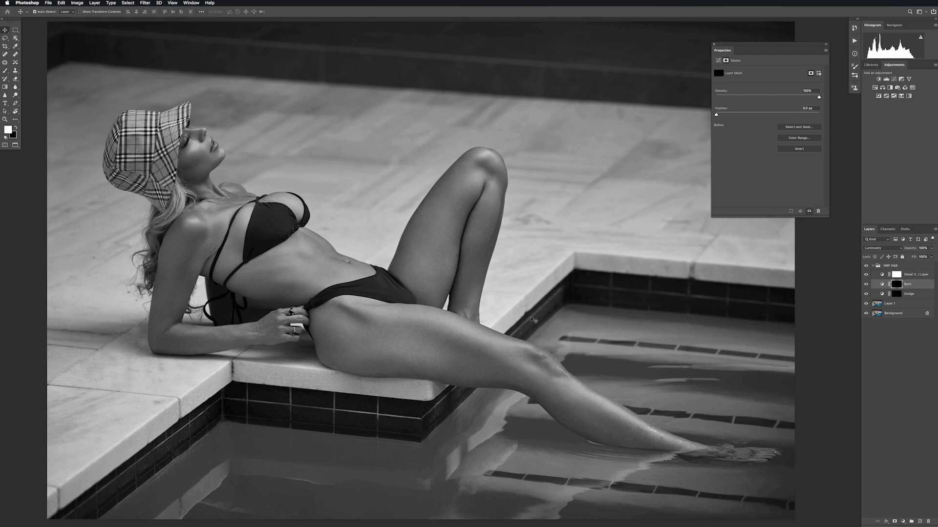
{"action": "left_click", "coordinate": [865, 274]}
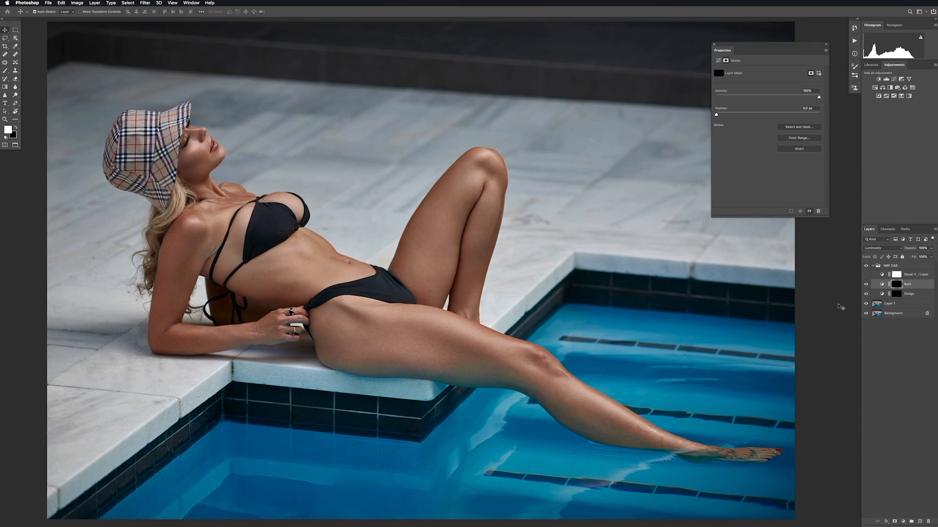
Delete the desaturation layer and stamp all visible layers into a new layer above the NBP D&B group
{"action": "key", "text": "z"}
{"action": "mouse_move", "coordinate": [455, 235]}
{"action": "left_mouse_down"}
{"action": "mouse_move", "coordinate": [483, 229]}
{"action": "mouse_move", "coordinate": [446, 242]}
{"action": "left_mouse_up"}
{"action": "key", "text": "super+0"}
{"action": "left_click_drag", "start_coordinate": [419, 291], "coordinate": [368, 287]}
{"action": "key", "text": "v"}
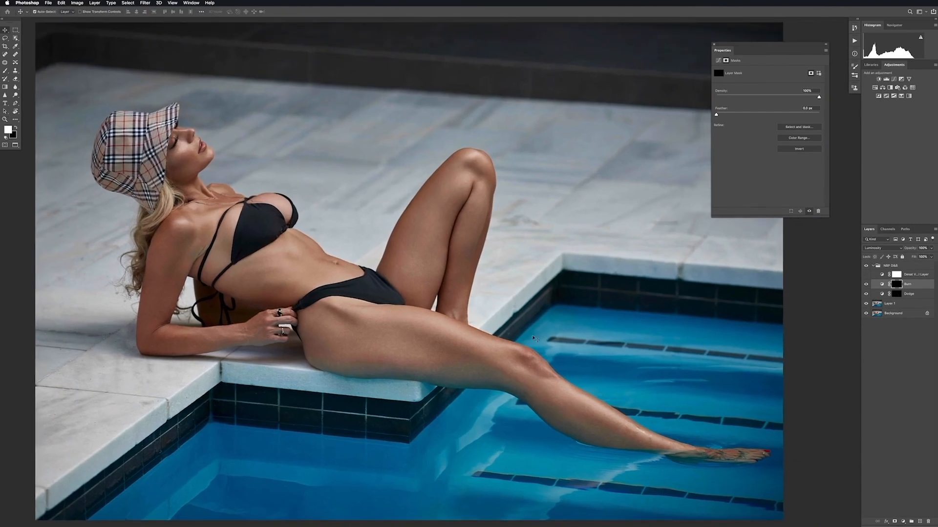
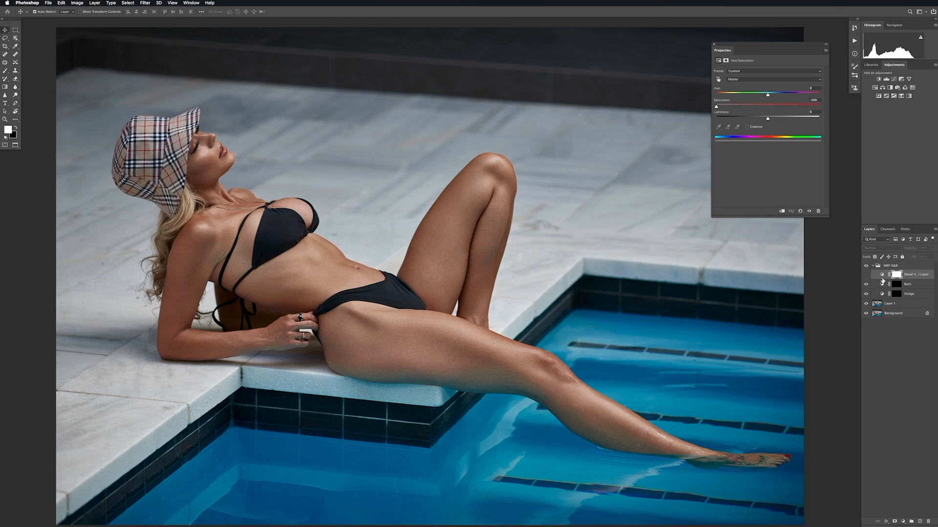
{"action": "left_click", "coordinate": [892, 266]}
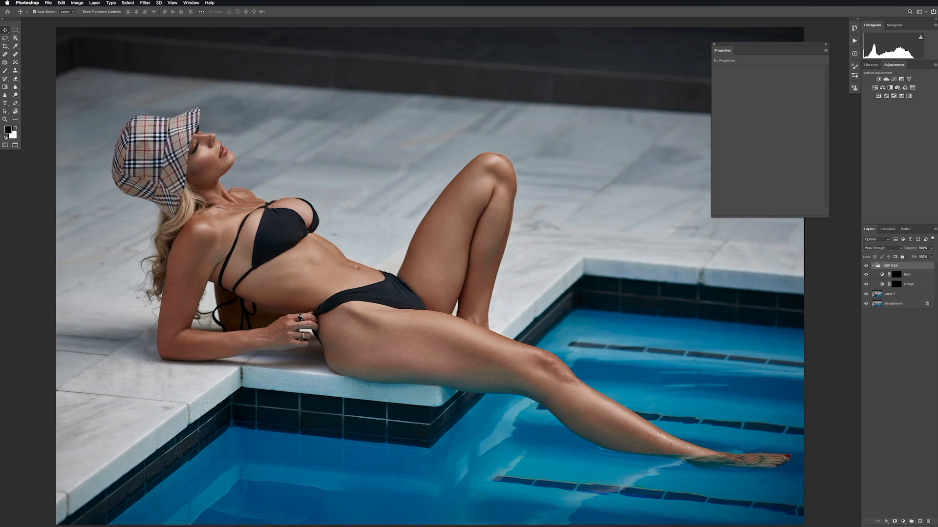
{"action": "key", "text": "alt+shift+super+e"}
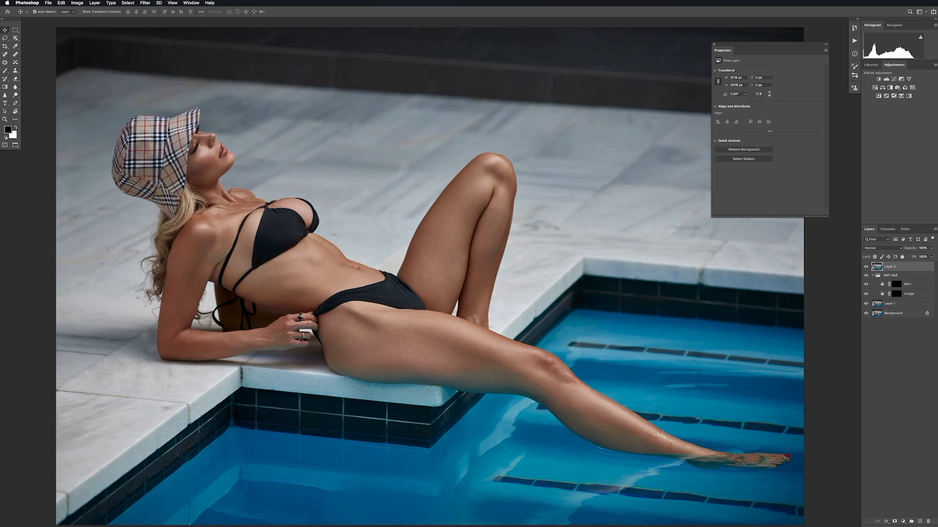
Open the NBP Freqsep Control 2 extension and place it beside the layer stack, clear of the model
{"action": "left_click", "coordinate": [191, 3]}
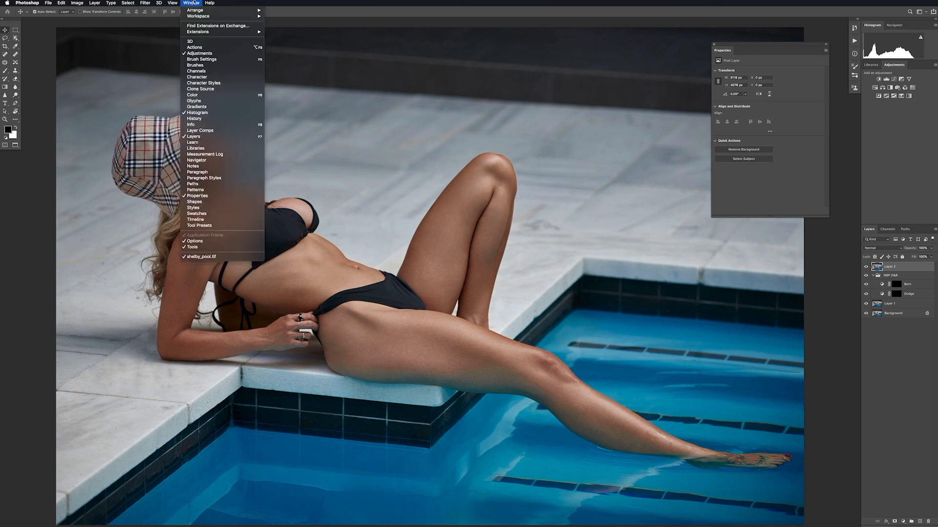
{"action": "mouse_move", "coordinate": [210, 32]}
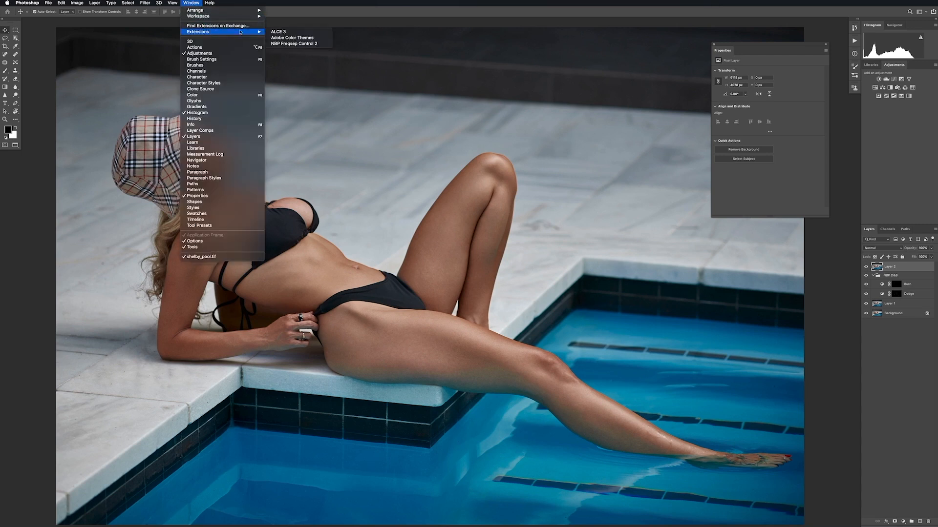
{"action": "left_click", "coordinate": [289, 44]}
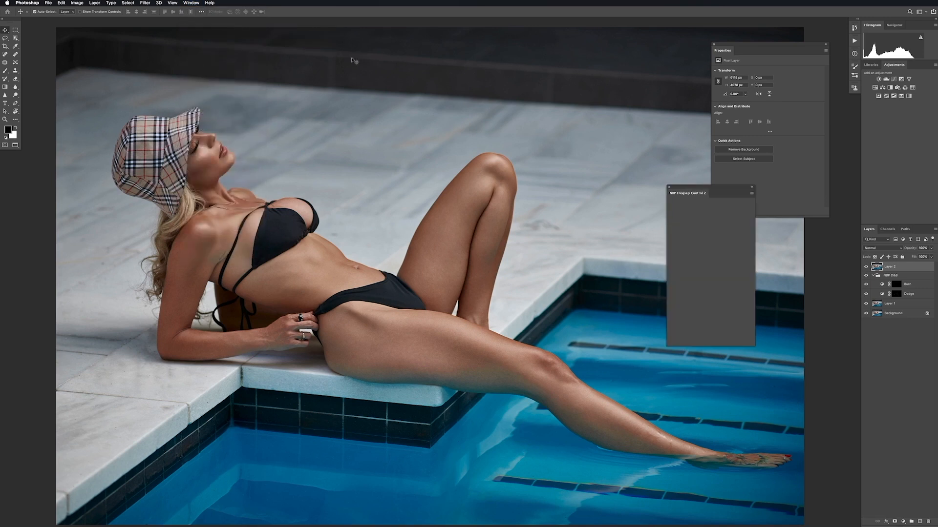
{"action": "left_click_drag", "start_coordinate": [684, 190], "coordinate": [754, 233]}
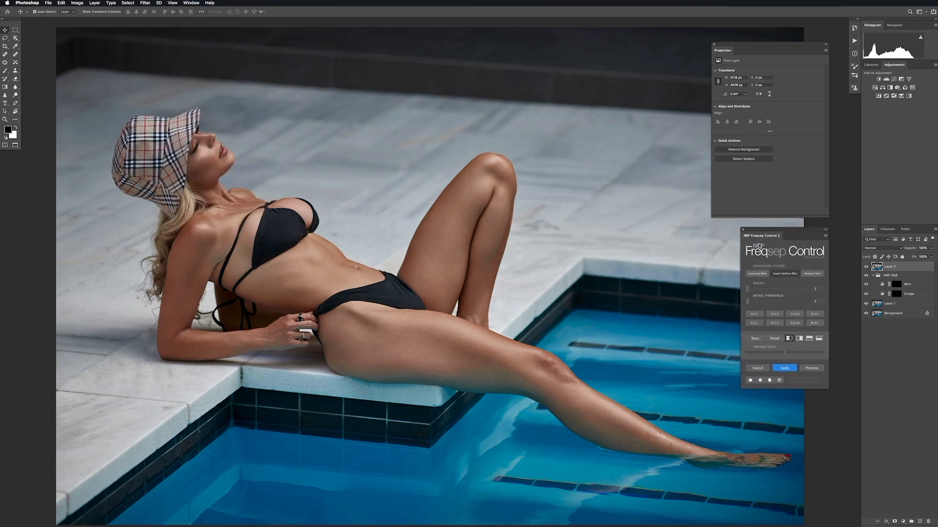
{"action": "left_click", "coordinate": [191, 3]}
{"action": "mouse_move", "coordinate": [210, 32]}
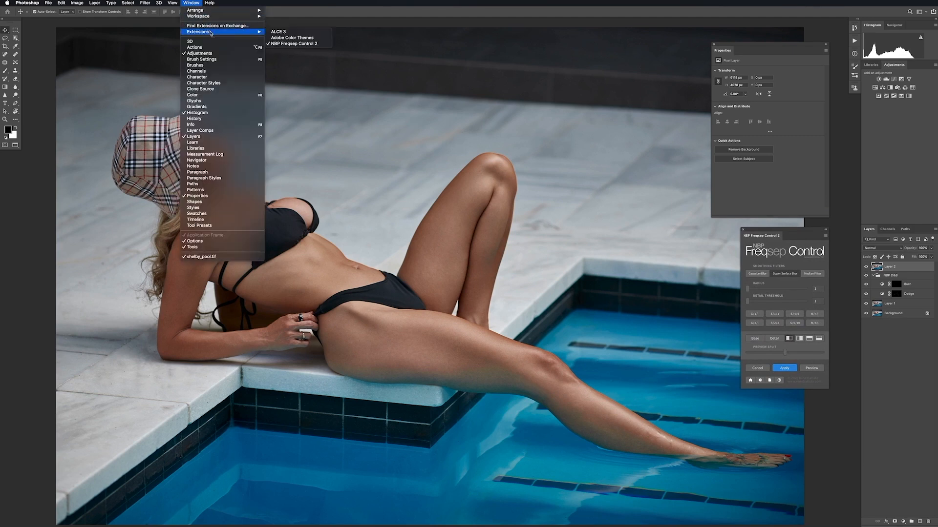
{"action": "left_click", "coordinate": [195, 3]}
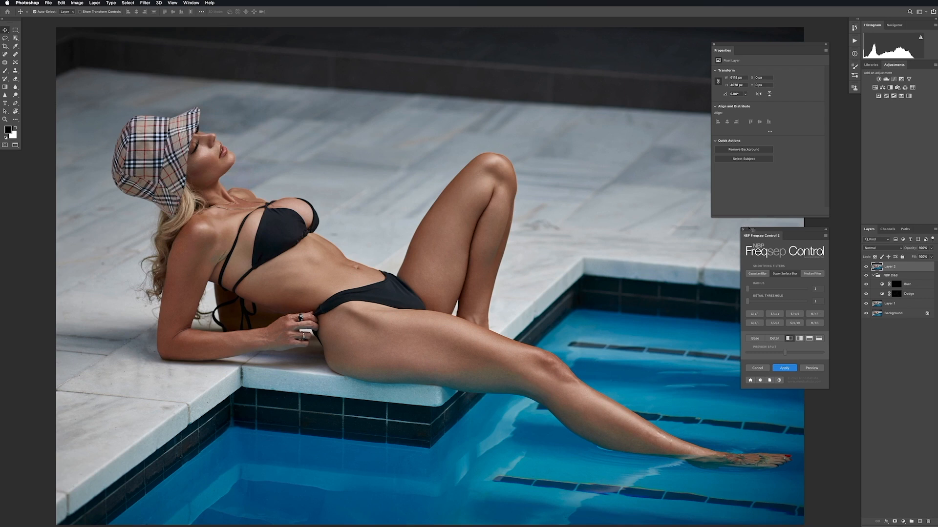
{"action": "left_click_drag", "start_coordinate": [750, 228], "coordinate": [747, 224]}
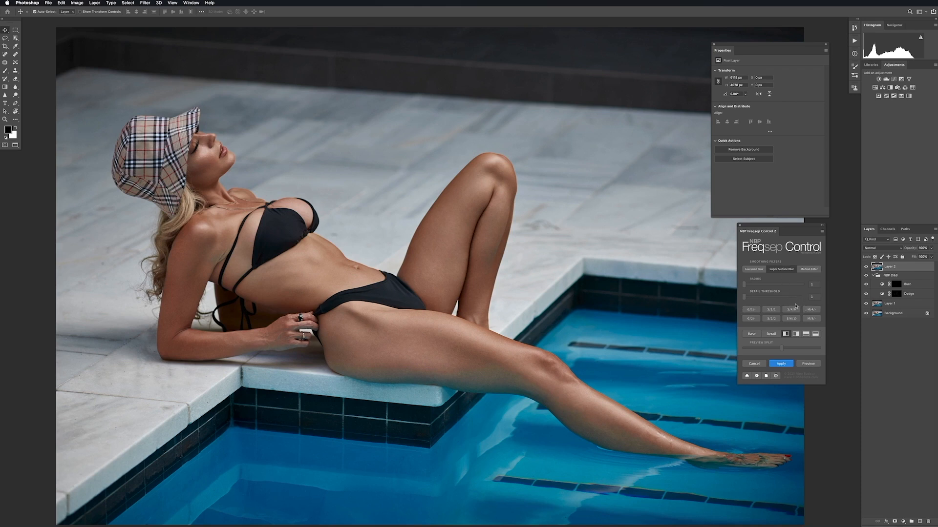
Apply a frequency separation to the stamped layer with a Median Filter preset, close the extension, and select the Transitions 1 layer
{"action": "left_click", "coordinate": [808, 270]}
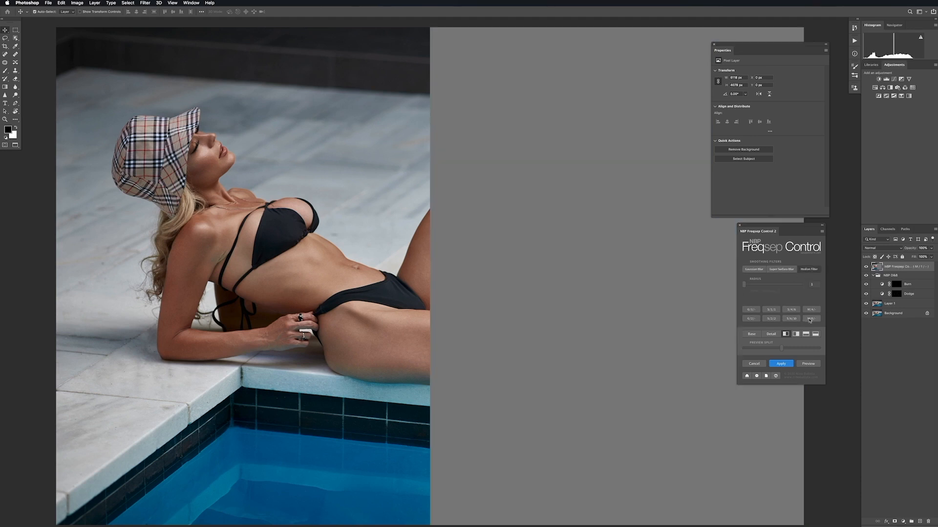
{"action": "left_click", "coordinate": [810, 320]}
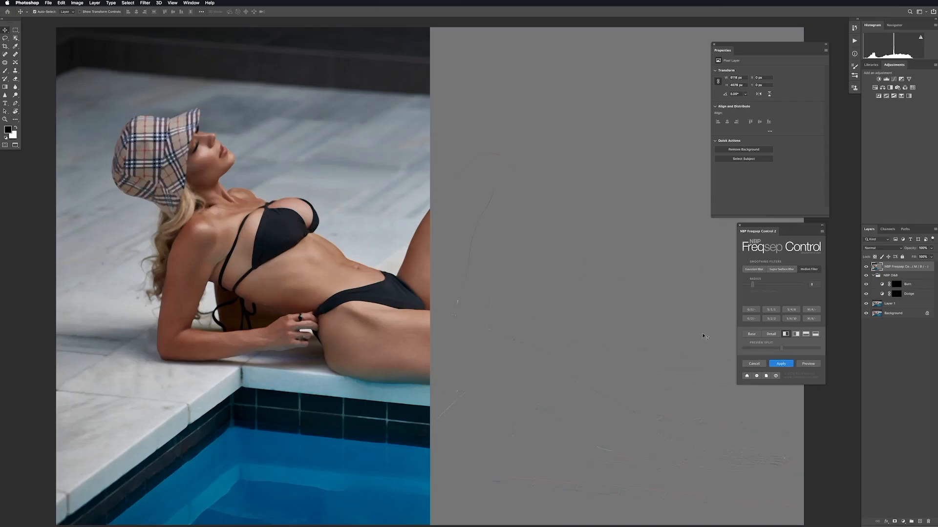
{"action": "left_click", "coordinate": [781, 364]}
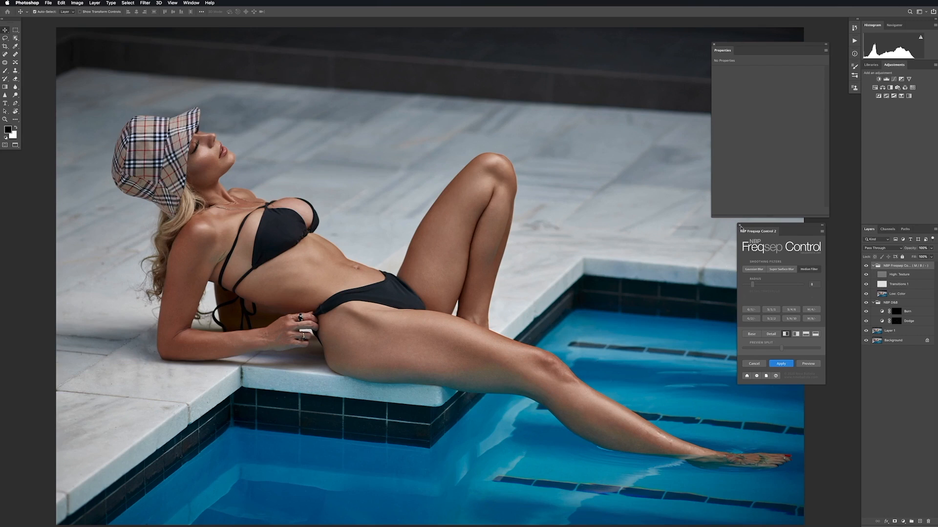
{"action": "left_click", "coordinate": [739, 226]}
{"action": "left_click", "coordinate": [880, 284]}
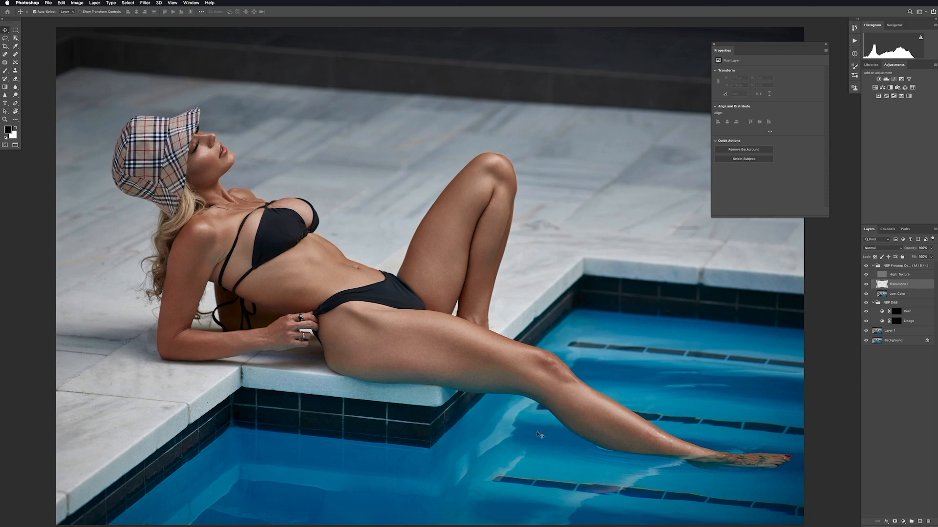
Examine the colour and tone transitions along the extended leg from the thigh to the ankle
{"action": "key", "text": "z"}
{"action": "left_click_drag", "start_coordinate": [491, 385], "coordinate": [425, 257]}
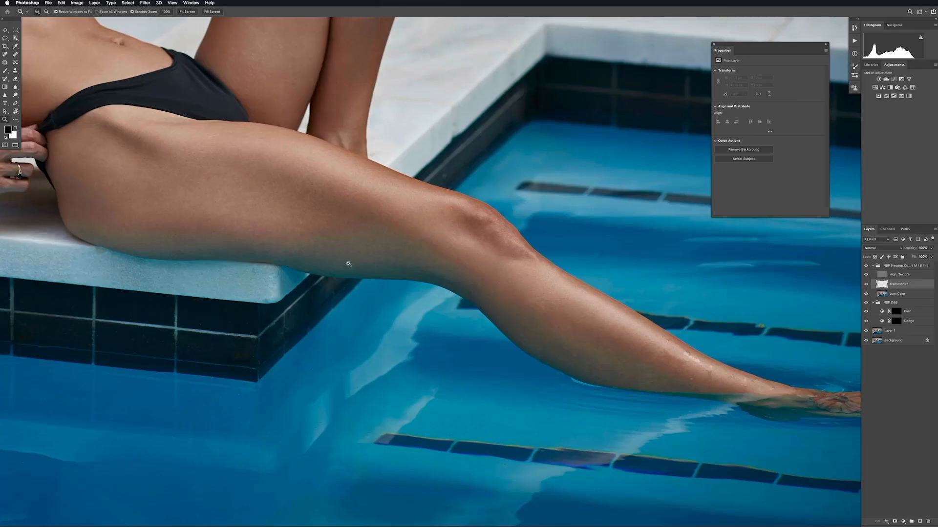
{"action": "left_click", "coordinate": [355, 234]}
{"action": "left_click", "coordinate": [403, 253]}
{"action": "left_click_drag", "start_coordinate": [404, 253], "coordinate": [517, 251]}
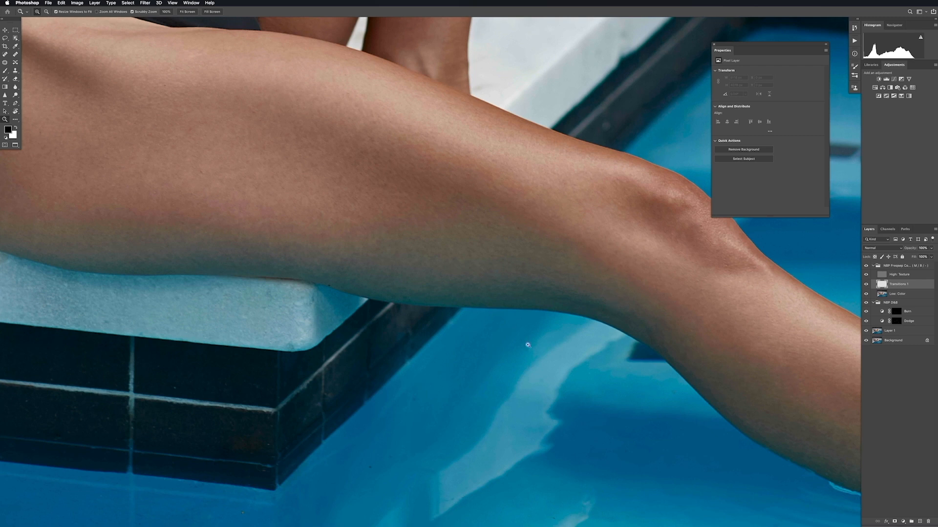
{"action": "left_click_drag", "start_coordinate": [612, 387], "coordinate": [337, 310]}
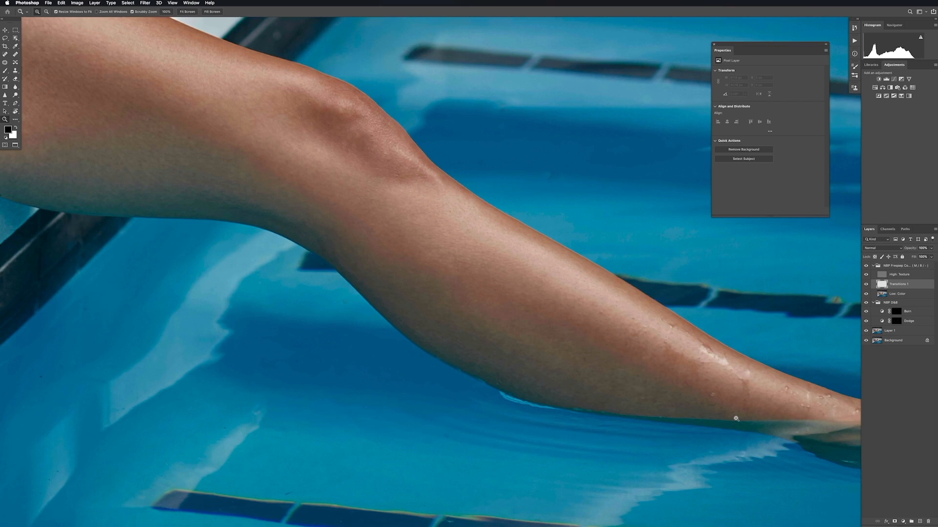
Enlarge the brush and paint sampled skin tone at 4% flow along the lower thigh on the Transitions 1 layer
{"action": "left_click_drag", "start_coordinate": [300, 274], "coordinate": [573, 380]}
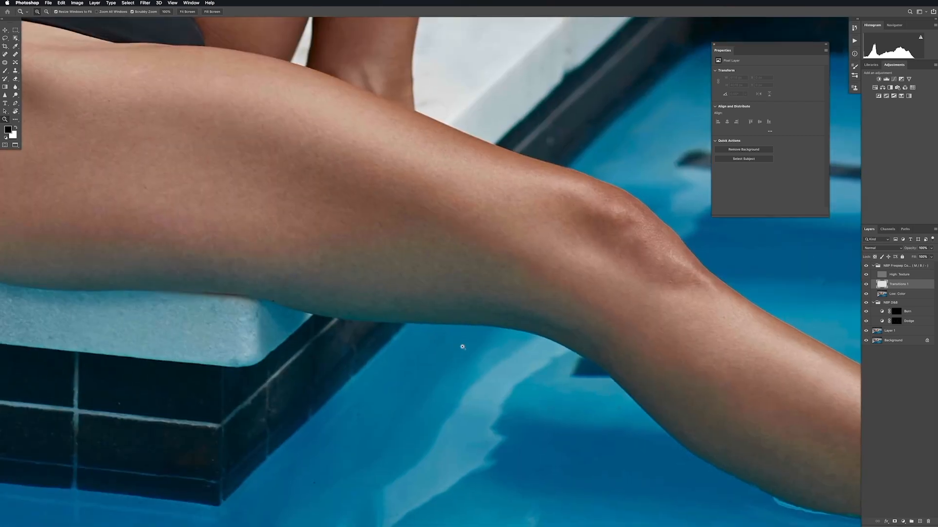
{"action": "key", "text": "b"}
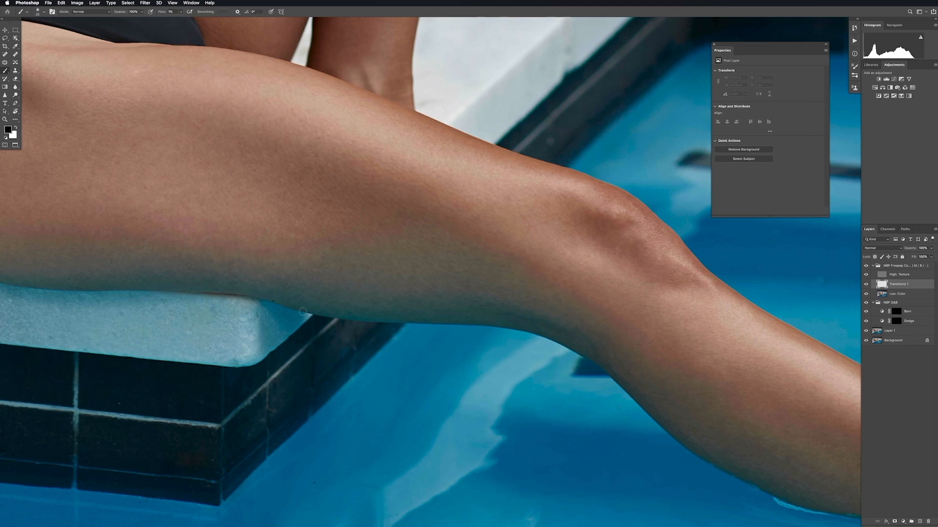
{"action": "key", "text": "x"}
{"action": "key", "text": "bracketright"}
{"action": "key", "text": "bracketright"}
{"action": "key", "text": "bracketright"}
{"action": "key", "text": "bracketright"}
{"action": "key", "text": "bracketright"}
{"action": "key", "text": "r"}
{"action": "left_click_drag", "start_coordinate": [605, 146], "coordinate": [498, 257]}
{"action": "mouse_move", "coordinate": [563, 149]}
{"action": "left_mouse_down"}
{"action": "mouse_move", "coordinate": [617, 156]}
{"action": "mouse_move", "coordinate": [455, 178]}
{"action": "left_mouse_up"}
{"action": "key", "text": "b"}
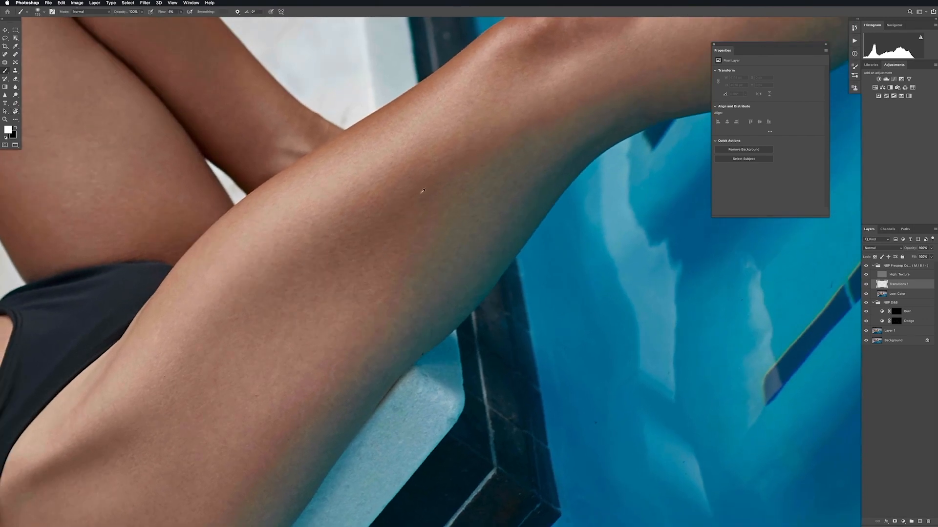
{"action": "left_click", "coordinate": [404, 199], "text": "alt"}
{"action": "key", "text": "bracketright"}
{"action": "left_click_drag", "start_coordinate": [533, 126], "coordinate": [428, 211]}
Even out the colour patches between the knee and the underside of the thigh with nearby skin tones
{"action": "left_click", "coordinate": [513, 123], "text": "alt"}
{"action": "left_click", "coordinate": [547, 117], "text": "alt"}
{"action": "left_click_drag", "start_coordinate": [543, 120], "coordinate": [424, 204]}
{"action": "left_click", "coordinate": [389, 260], "text": "alt"}
{"action": "left_click_drag", "start_coordinate": [525, 131], "coordinate": [458, 193]}
{"action": "left_click", "coordinate": [390, 212], "text": "alt"}
{"action": "left_click_drag", "start_coordinate": [360, 328], "coordinate": [375, 307]}
{"action": "left_click", "coordinate": [211, 272], "text": "alt"}
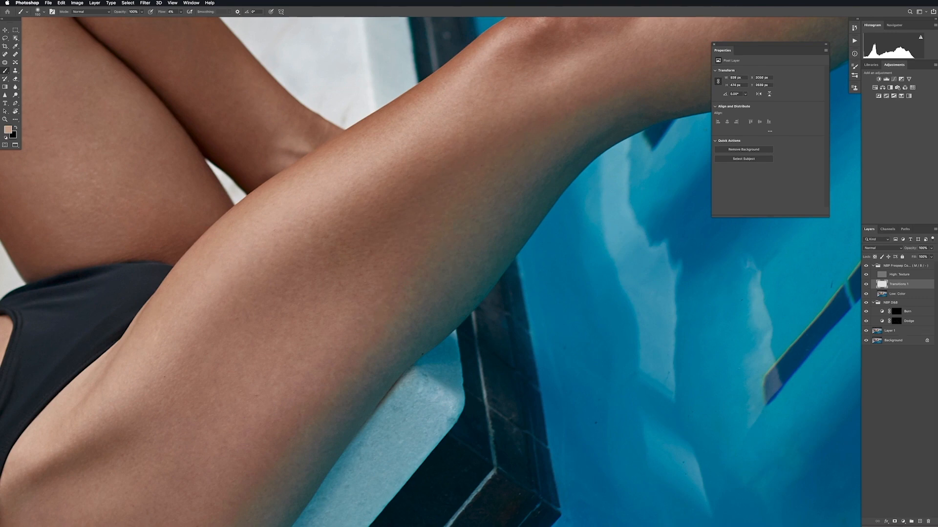
Try blending sampled skin tones across the middle and upper edge of the thigh
{"action": "left_click_drag", "start_coordinate": [421, 197], "coordinate": [377, 232]}
{"action": "key", "text": "super+z"}
{"action": "left_click", "coordinate": [416, 196], "text": "alt"}
{"action": "left_click_drag", "start_coordinate": [253, 219], "coordinate": [210, 271]}
{"action": "key", "text": "super+z"}
Smooth the mid-thigh and the underside of the knee with skin tones sampled beside each area
{"action": "left_click", "coordinate": [367, 239], "text": "alt"}
{"action": "left_click", "coordinate": [328, 251], "text": "alt"}
{"action": "left_click_drag", "start_coordinate": [336, 235], "coordinate": [312, 266]}
{"action": "left_click", "coordinate": [380, 297], "text": "alt"}
{"action": "left_click", "coordinate": [626, 84], "text": "alt"}
{"action": "left_click_drag", "start_coordinate": [597, 105], "coordinate": [582, 140]}
Blend the reddish patches on the back of the upper thigh and hip into the surrounding sampled skin tones
{"action": "left_click_drag", "start_coordinate": [433, 321], "coordinate": [520, 193]}
{"action": "left_click", "coordinate": [419, 234], "text": "alt"}
{"action": "key", "text": "super+z"}
{"action": "left_click", "coordinate": [400, 308], "text": "alt"}
{"action": "left_click", "coordinate": [389, 322], "text": "alt"}
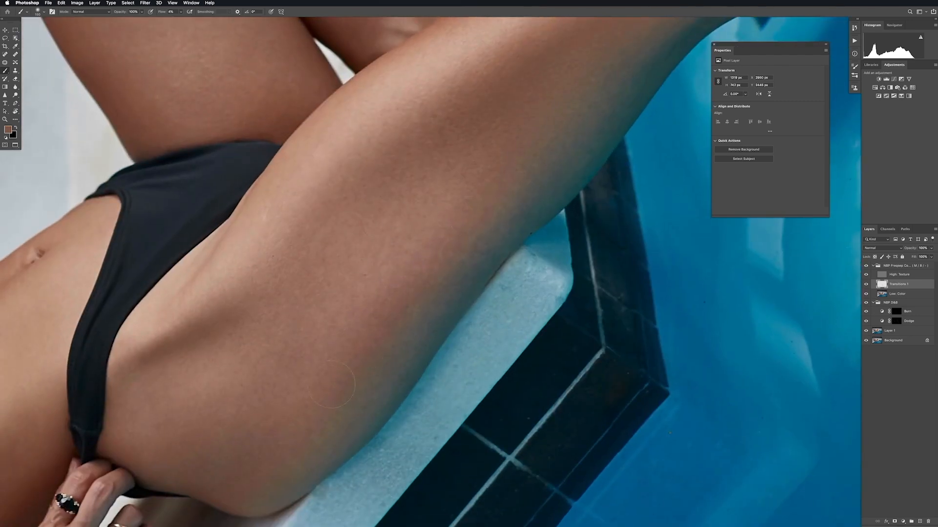
{"action": "left_click_drag", "start_coordinate": [505, 233], "coordinate": [421, 281]}
{"action": "left_click", "coordinate": [479, 242], "text": "alt"}
{"action": "left_click", "coordinate": [325, 383], "text": "alt"}
{"action": "left_click", "coordinate": [455, 291], "text": "alt"}
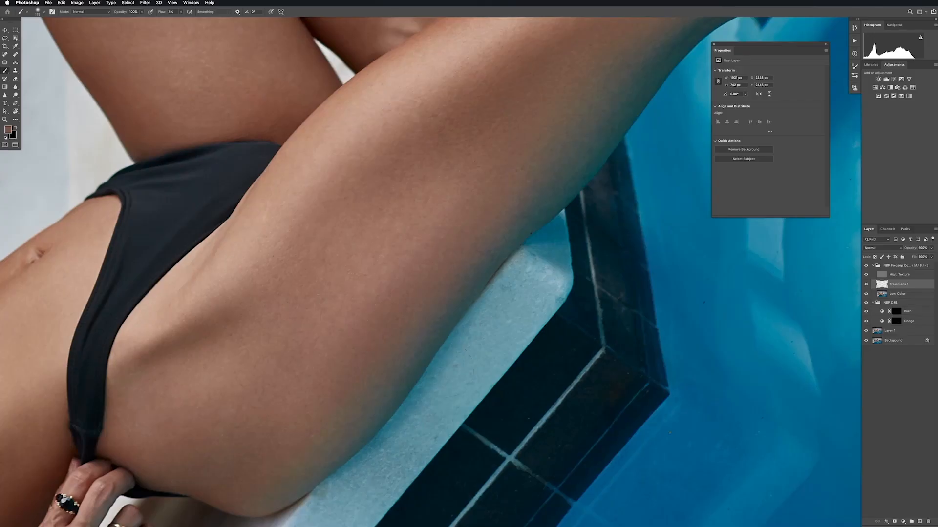
Soften the shadow transitions along the thigh toward the knee with sampled skin tones, undoing the last stroke
{"action": "key", "text": "space"}
{"action": "left_click_drag", "start_coordinate": [523, 350], "coordinate": [560, 266]}
{"action": "key", "text": "r"}
{"action": "left_click_drag", "start_coordinate": [626, 319], "coordinate": [634, 361]}
{"action": "left_click", "coordinate": [356, 259], "text": "alt"}
{"action": "left_click_drag", "start_coordinate": [364, 274], "coordinate": [426, 250]}
{"action": "left_click", "coordinate": [257, 371], "text": "alt"}
{"action": "mouse_move", "coordinate": [257, 374]}
{"action": "left_mouse_down"}
{"action": "mouse_move", "coordinate": [370, 313]}
{"action": "mouse_move", "coordinate": [315, 366]}
{"action": "mouse_move", "coordinate": [278, 347]}
{"action": "mouse_move", "coordinate": [220, 358]}
{"action": "mouse_move", "coordinate": [291, 351]}
{"action": "mouse_move", "coordinate": [260, 396]}
{"action": "left_mouse_up"}
{"action": "left_click", "coordinate": [263, 385], "text": "alt"}
{"action": "key", "text": "super+z"}
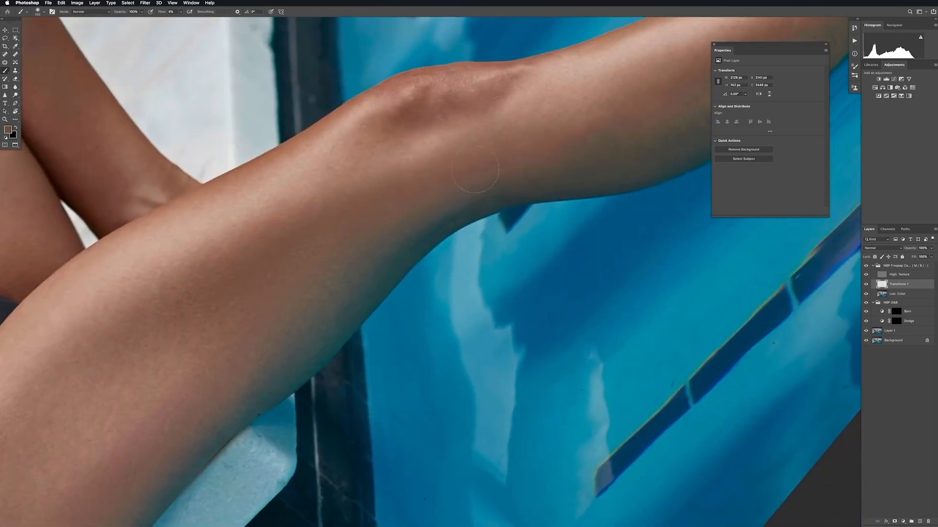
Smooth the red and green colour transitions along the shin and calf with sampled skin tones
{"action": "left_click_drag", "start_coordinate": [581, 171], "coordinate": [287, 316]}
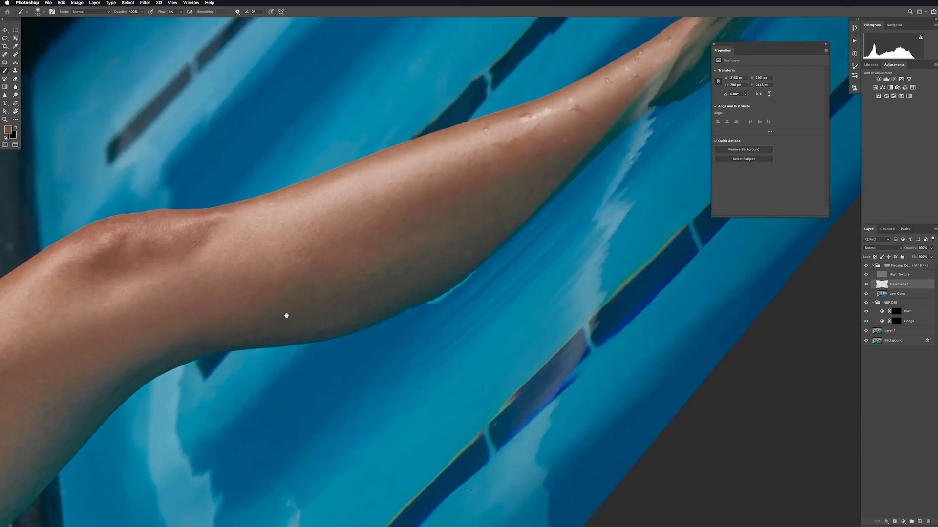
{"action": "mouse_move", "coordinate": [531, 170]}
{"action": "left_mouse_down"}
{"action": "mouse_move", "coordinate": [560, 150]}
{"action": "mouse_move", "coordinate": [531, 137]}
{"action": "left_mouse_up"}
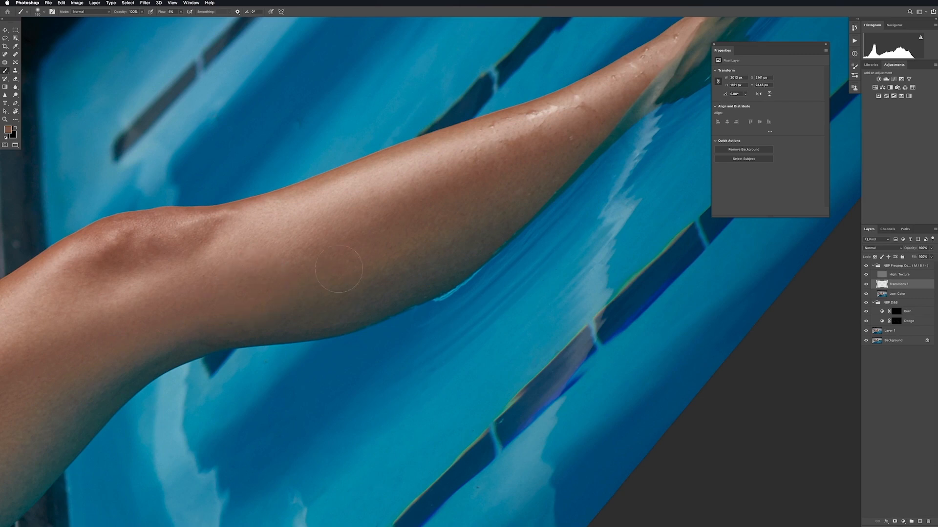
{"action": "left_click", "coordinate": [456, 192], "text": "alt"}
{"action": "left_click", "coordinate": [466, 201], "text": "alt"}
Compare the leg with and without the Transitions 1 layer in the unrotated full view
{"action": "key", "text": "r"}
{"action": "key", "text": "Escape"}
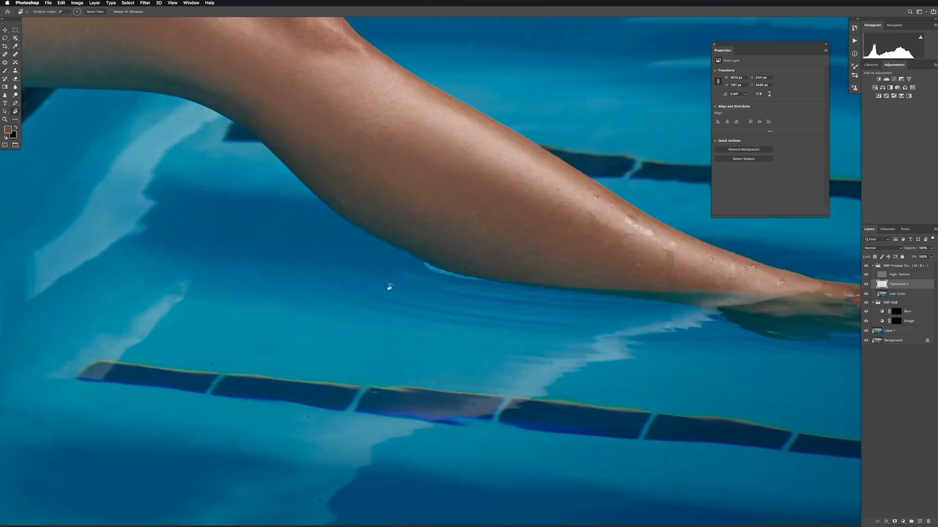
{"action": "key", "text": "super+0"}
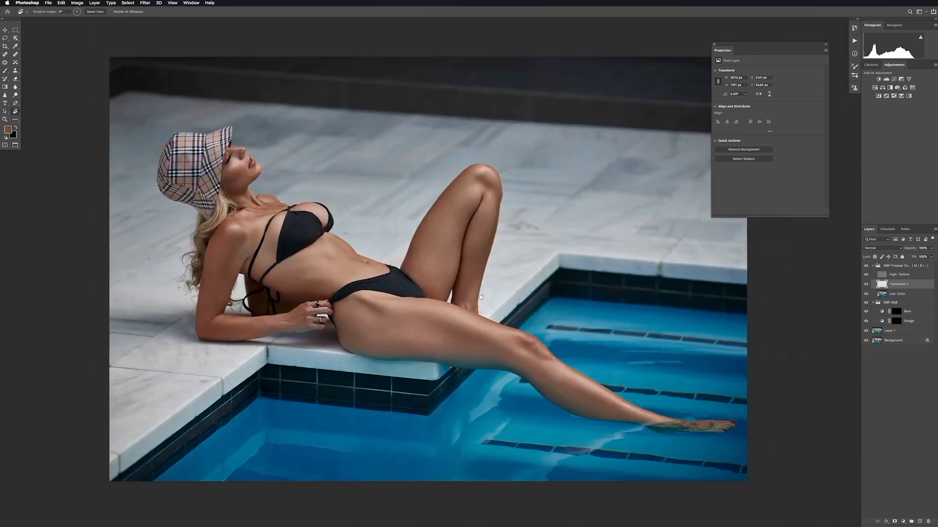
{"action": "key", "text": "z"}
{"action": "left_click_drag", "start_coordinate": [530, 358], "coordinate": [578, 372]}
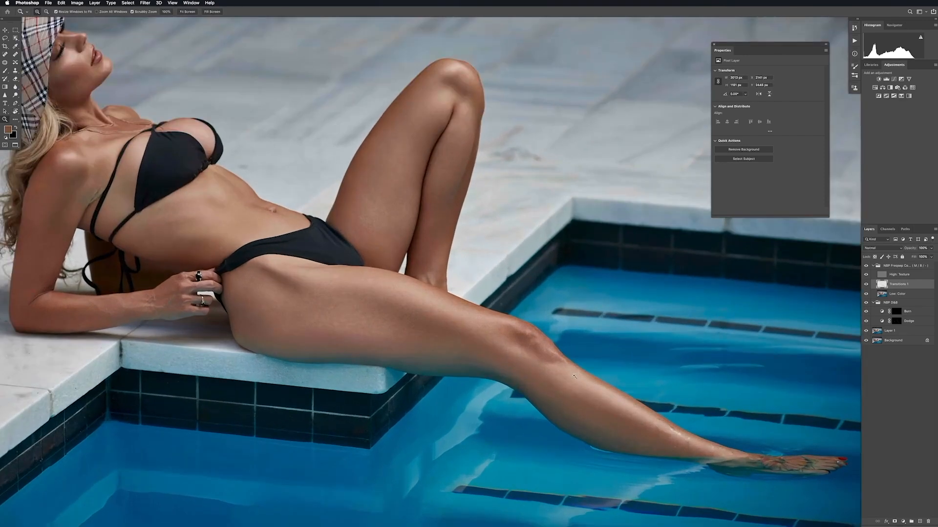
{"action": "key", "text": "v"}
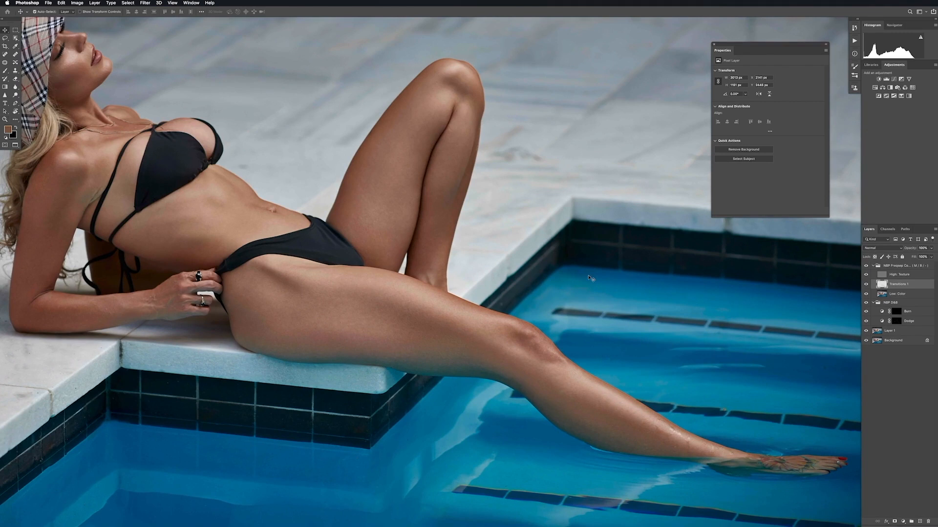
{"action": "left_click", "coordinate": [867, 285]}
{"action": "left_click", "coordinate": [866, 286]}
Add a new layer above Transitions 1 and paint sampled skin tone over the knee's dark folds
{"action": "left_click", "coordinate": [920, 521]}
{"action": "left_click_drag", "start_coordinate": [415, 347], "coordinate": [453, 355]}
{"action": "key", "text": "z"}
{"action": "left_click_drag", "start_coordinate": [289, 284], "coordinate": [366, 281]}
{"action": "mouse_move", "coordinate": [661, 352]}
{"action": "left_mouse_down"}
{"action": "mouse_move", "coordinate": [324, 273]}
{"action": "mouse_move", "coordinate": [286, 248]}
{"action": "left_mouse_up"}
{"action": "key", "text": "b"}
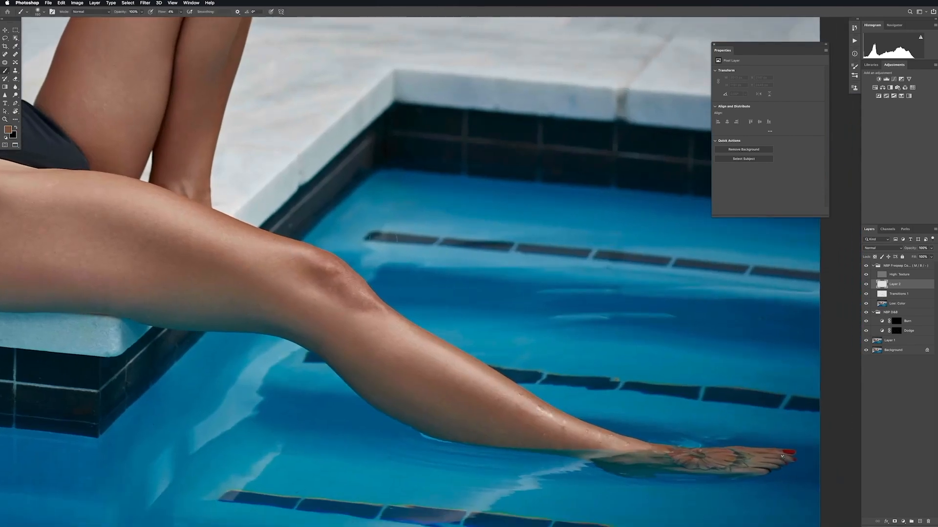
{"action": "left_click", "coordinate": [292, 261], "text": "alt"}
{"action": "mouse_move", "coordinate": [299, 261]}
{"action": "left_mouse_down"}
{"action": "mouse_move", "coordinate": [315, 275]}
{"action": "mouse_move", "coordinate": [288, 257]}
{"action": "mouse_move", "coordinate": [350, 290]}
{"action": "left_mouse_up"}
Soften the shadows and highlights around the knee and upper shin with sampled tones, adjusting the brush size
{"action": "left_click", "coordinate": [320, 277], "text": "alt"}
{"action": "left_click", "coordinate": [285, 255], "text": "alt"}
{"action": "left_click", "coordinate": [314, 272], "text": "alt"}
{"action": "key", "text": "bracketright"}
{"action": "left_click", "coordinate": [389, 324], "text": "alt"}
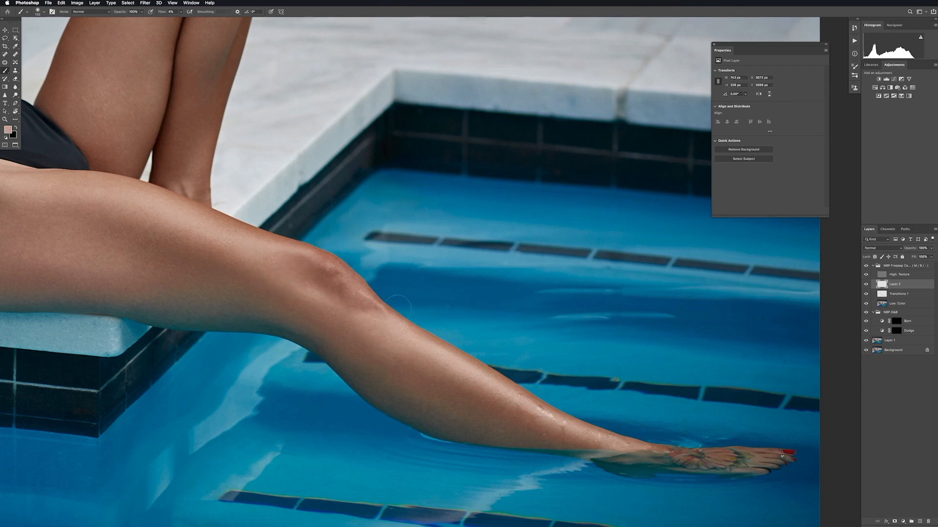
{"action": "left_click", "coordinate": [297, 288], "text": "alt"}
{"action": "left_click", "coordinate": [296, 251], "text": "alt"}
{"action": "key", "text": "bracketleft"}
{"action": "left_click", "coordinate": [384, 311], "text": "alt"}
{"action": "left_click", "coordinate": [374, 293], "text": "alt"}
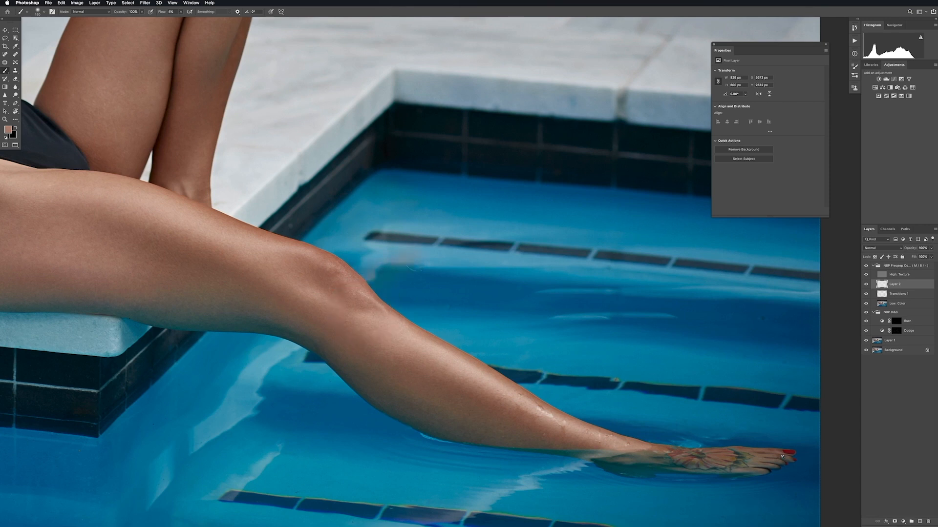
Undo the stray stroke over the water and refine the kneecap's shading with tones sampled around it
{"action": "left_click_drag", "start_coordinate": [389, 270], "coordinate": [391, 279]}
{"action": "key", "text": "super+z"}
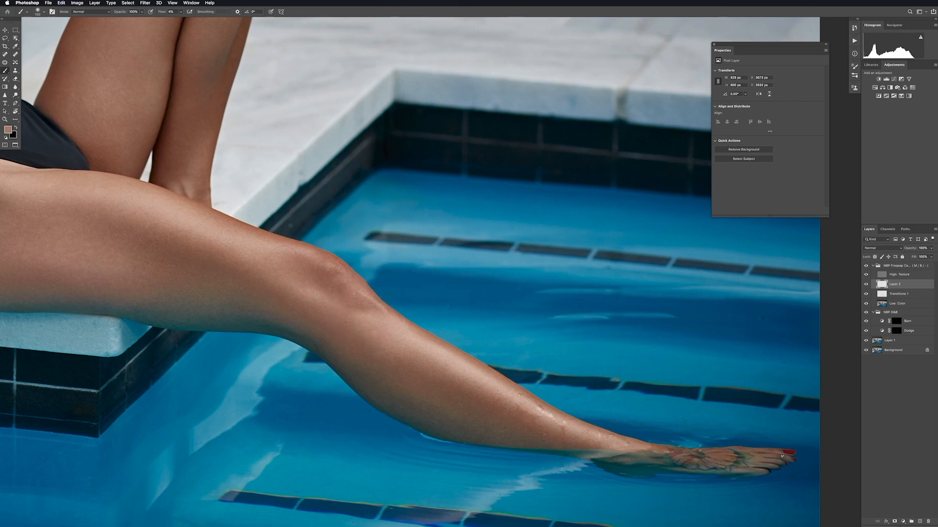
{"action": "left_click", "coordinate": [327, 269], "text": "alt"}
{"action": "left_click", "coordinate": [278, 254], "text": "alt"}
{"action": "left_click", "coordinate": [323, 299], "text": "alt"}
{"action": "left_click_drag", "start_coordinate": [311, 283], "coordinate": [305, 262]}
{"action": "left_click", "coordinate": [328, 276], "text": "alt"}
{"action": "left_click", "coordinate": [316, 270], "text": "alt"}
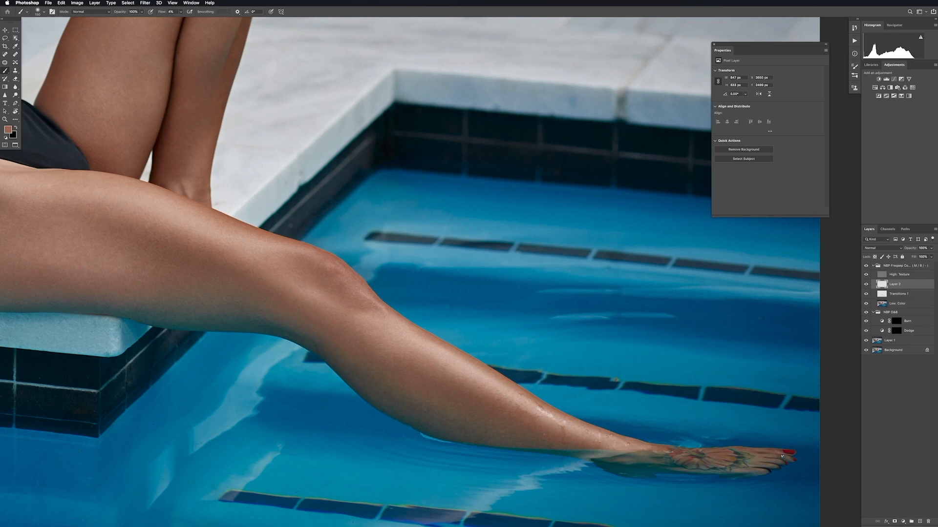
Add a mask to the knee layer and paint out the spill along the leg's edge with a smaller black brush
{"action": "key", "text": "r"}
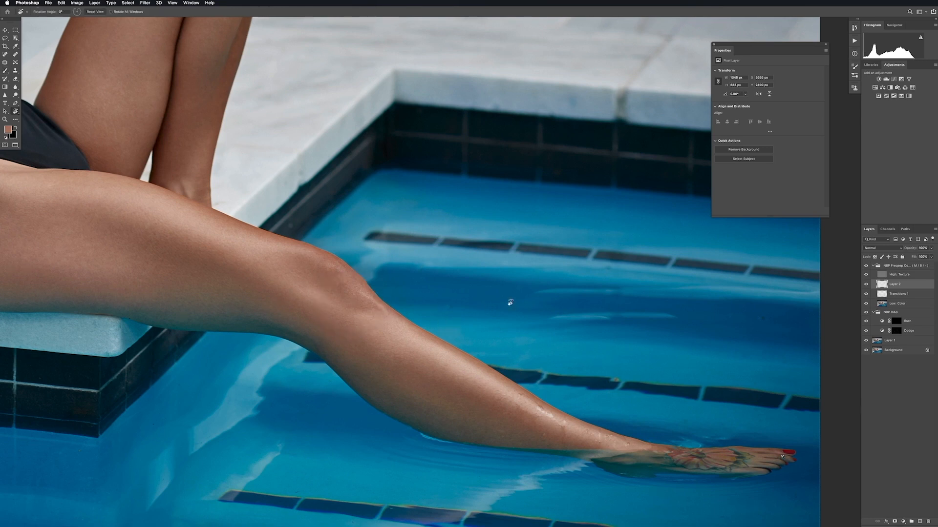
{"action": "left_click_drag", "start_coordinate": [501, 305], "coordinate": [466, 240]}
{"action": "left_click_drag", "start_coordinate": [760, 390], "coordinate": [575, 183]}
{"action": "key", "text": "super+plus"}
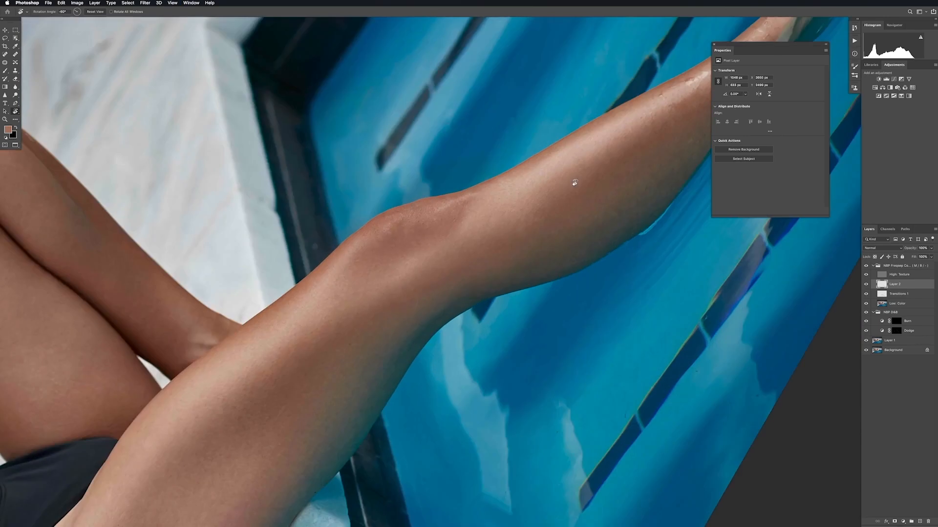
{"action": "left_click", "coordinate": [894, 522]}
{"action": "key", "text": "b"}
{"action": "key", "text": "x"}
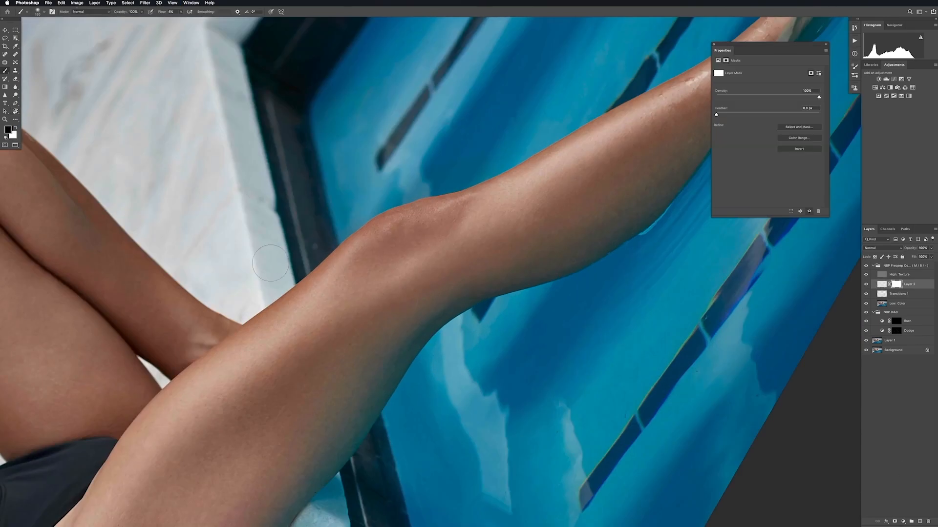
{"action": "key", "text": "bracketleft"}
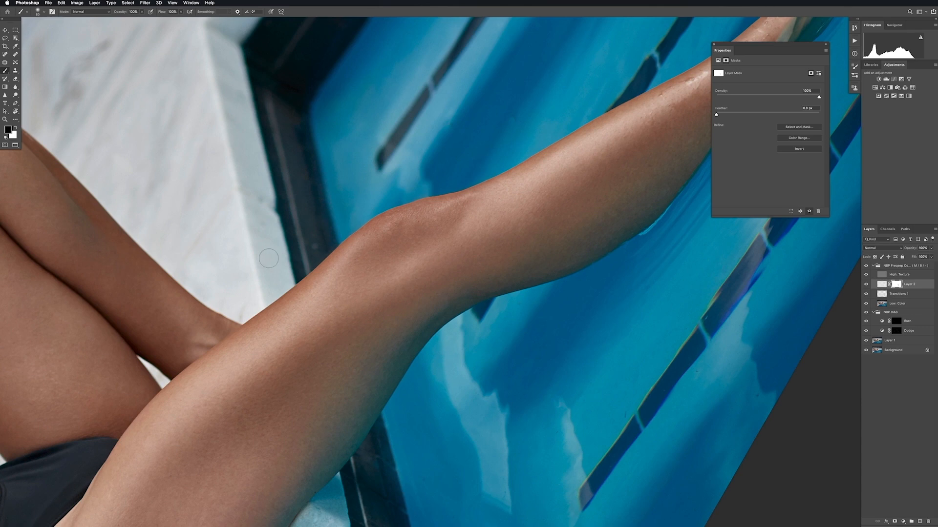
Lower the knee layer's opacity and compare the whole photo with and without that layer
{"action": "key", "text": "v"}
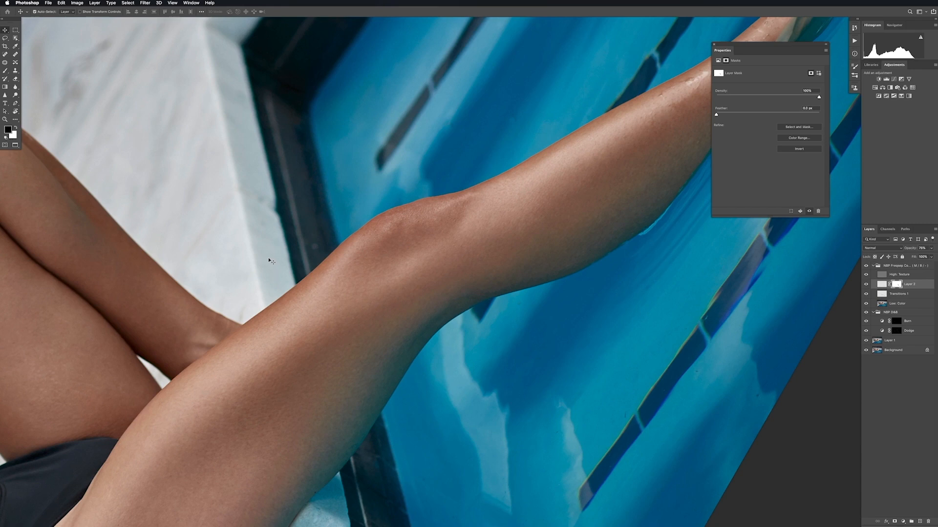
{"action": "key", "text": "r"}
{"action": "key", "text": "Escape"}
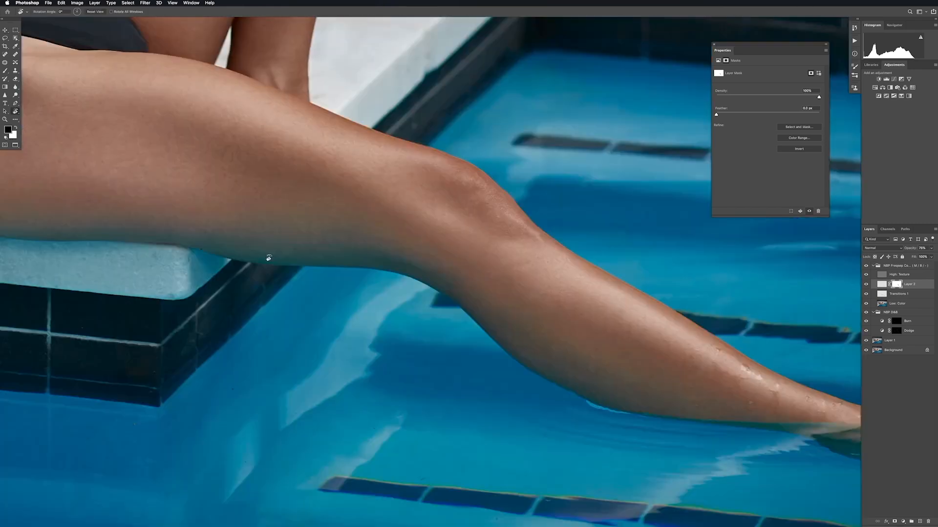
{"action": "key", "text": "super+0"}
{"action": "scroll", "coordinate": [630, 271], "scroll_direction": "right", "scroll_amount": 3}
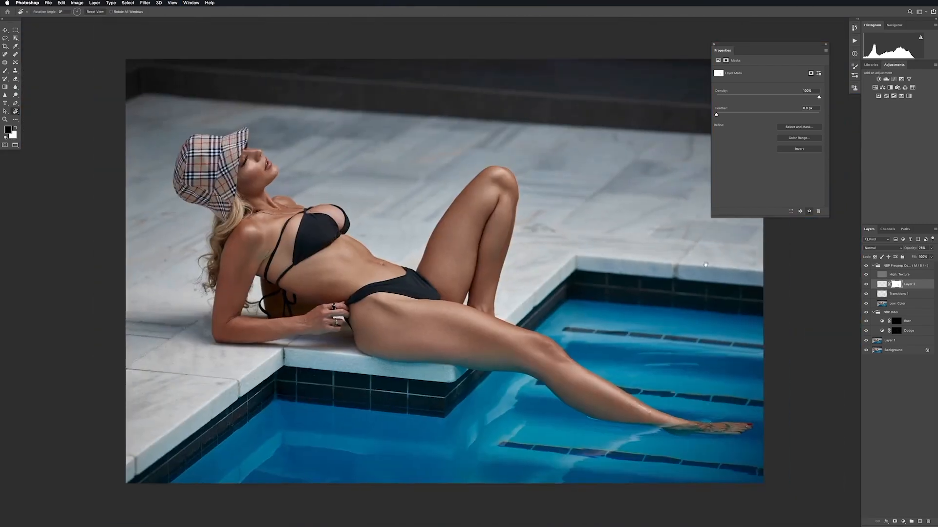
{"action": "left_click", "coordinate": [866, 285]}
{"action": "left_click", "coordinate": [866, 285]}
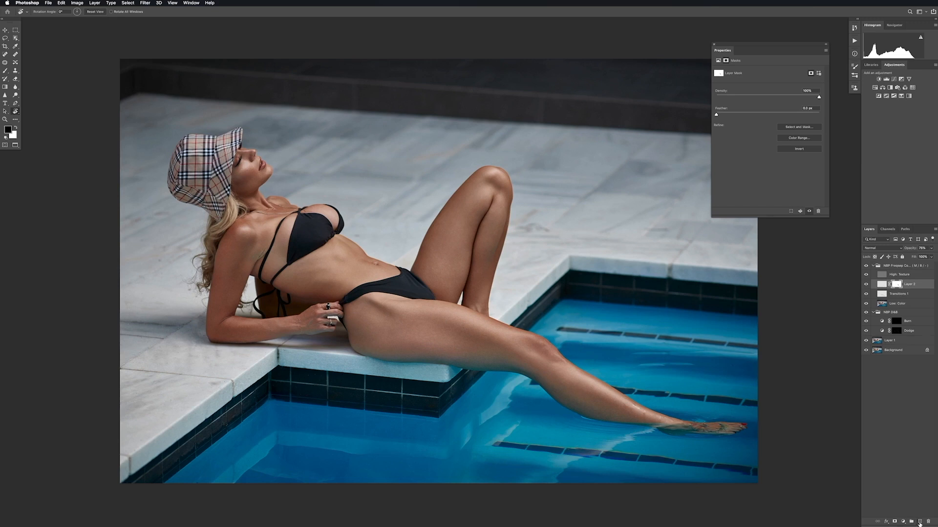
Add a new layer above the knee layer and paint sampled skin tone over the hip with a larger brush
{"action": "left_click", "coordinate": [920, 521]}
{"action": "key", "text": "z"}
{"action": "left_click_drag", "start_coordinate": [380, 329], "coordinate": [437, 314]}
{"action": "left_click_drag", "start_coordinate": [340, 382], "coordinate": [394, 358]}
{"action": "key", "text": "b"}
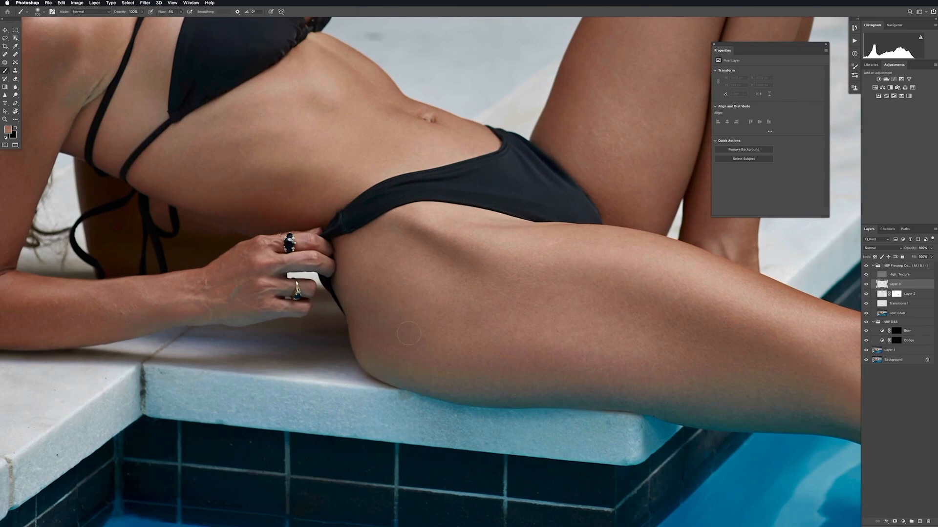
{"action": "key", "text": "bracketright"}
{"action": "key", "text": "bracketright"}
{"action": "key", "text": "bracketright"}
{"action": "key", "text": "bracketright"}
{"action": "left_click", "coordinate": [355, 330], "text": "alt"}
{"action": "left_click_drag", "start_coordinate": [357, 340], "coordinate": [343, 302]}
Even out the tones from the hip to the upper thigh with skin colours sampled around them
{"action": "left_click", "coordinate": [371, 297], "text": "alt"}
{"action": "key", "text": "bracketright"}
{"action": "left_click", "coordinate": [415, 318], "text": "alt"}
{"action": "left_click_drag", "start_coordinate": [416, 318], "coordinate": [431, 352]}
{"action": "left_click", "coordinate": [338, 271], "text": "alt"}
{"action": "mouse_move", "coordinate": [355, 329]}
{"action": "left_mouse_down"}
{"action": "mouse_move", "coordinate": [366, 315]}
{"action": "mouse_move", "coordinate": [391, 334]}
{"action": "mouse_move", "coordinate": [439, 312]}
{"action": "left_mouse_up"}
{"action": "left_click", "coordinate": [382, 290], "text": "alt"}
{"action": "left_click", "coordinate": [434, 317], "text": "alt"}
Check the hip layer's effect, then mask it and clean up spill around the hip with a smaller black brush
{"action": "left_click", "coordinate": [866, 285]}
{"action": "left_click", "coordinate": [866, 285]}
{"action": "left_click", "coordinate": [895, 521]}
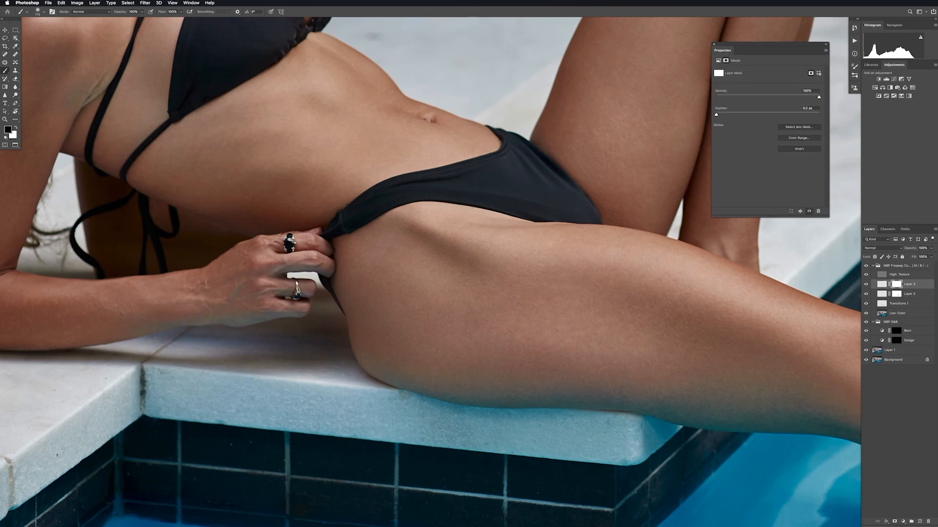
{"action": "key", "text": "bracketleft"}
{"action": "key", "text": "bracketleft"}
{"action": "key", "text": "bracketleft"}
{"action": "key", "text": "bracketleft"}
{"action": "key", "text": "bracketleft"}
Add another new layer for the arm and paint sampled skin tone over the forearm near the elbow
{"action": "left_click_drag", "start_coordinate": [368, 319], "coordinate": [632, 337]}
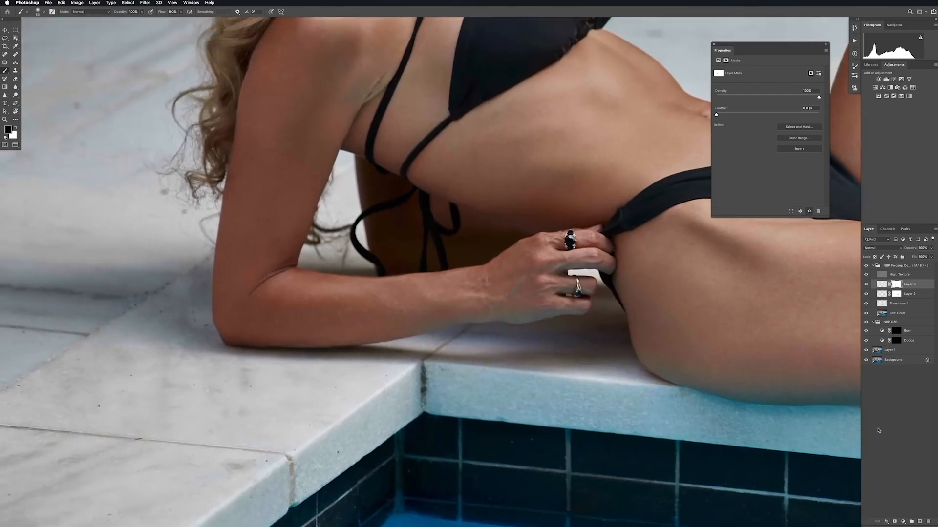
{"action": "left_click", "coordinate": [919, 521]}
{"action": "key", "text": "r"}
{"action": "left_click_drag", "start_coordinate": [655, 349], "coordinate": [627, 282]}
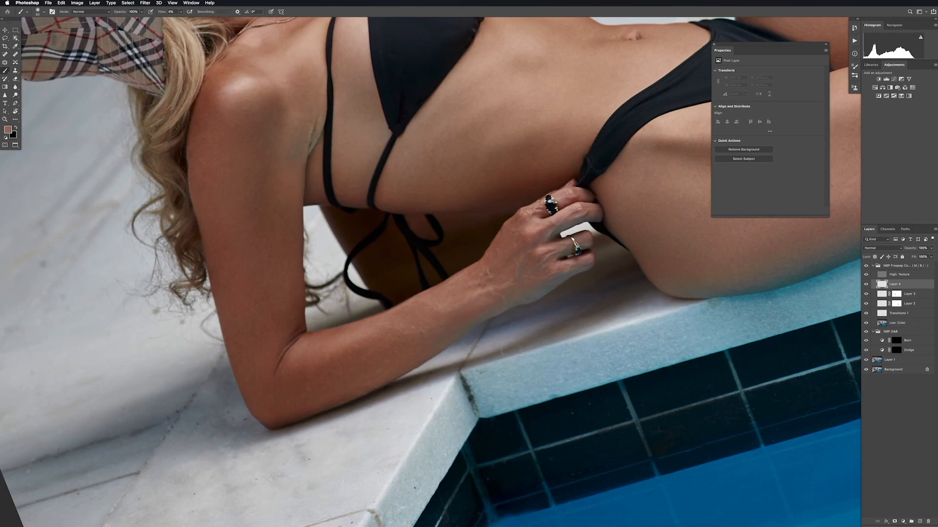
{"action": "left_click", "coordinate": [315, 367], "text": "alt"}
{"action": "mouse_move", "coordinate": [351, 356]}
{"action": "left_mouse_down"}
{"action": "mouse_move", "coordinate": [305, 382]}
{"action": "mouse_move", "coordinate": [367, 357]}
{"action": "mouse_move", "coordinate": [293, 385]}
{"action": "left_mouse_up"}
Blend the uneven tones along the forearm and wrist with skin colours sampled from both ends
{"action": "left_click", "coordinate": [481, 288], "text": "alt"}
{"action": "left_click", "coordinate": [308, 358], "text": "alt"}
{"action": "left_click", "coordinate": [310, 356], "text": "alt"}
{"action": "left_click", "coordinate": [343, 362], "text": "alt"}
{"action": "left_click", "coordinate": [486, 299], "text": "alt"}
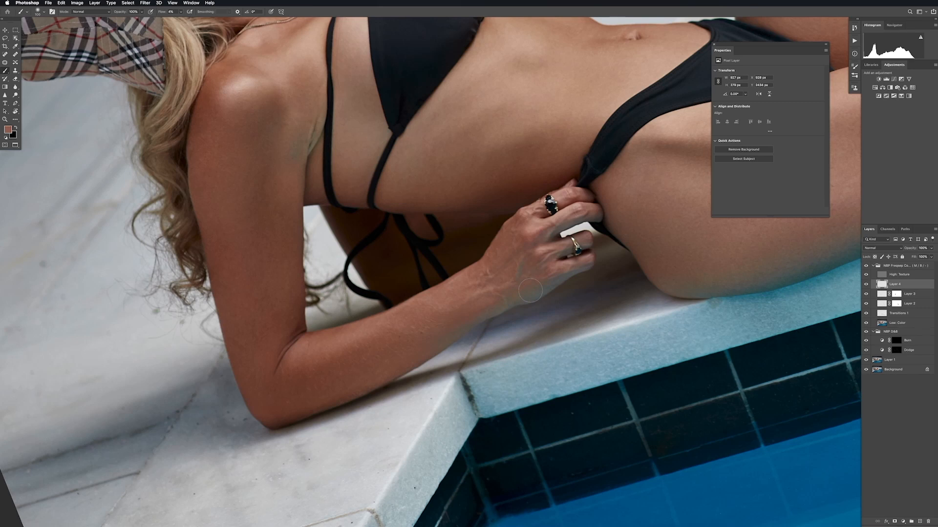
Soften the veins and shadows on the back of the hand with tones sampled from the hand and forearm
{"action": "left_click", "coordinate": [517, 236], "text": "alt"}
{"action": "left_click", "coordinate": [430, 329], "text": "alt"}
{"action": "left_click", "coordinate": [534, 236], "text": "alt"}
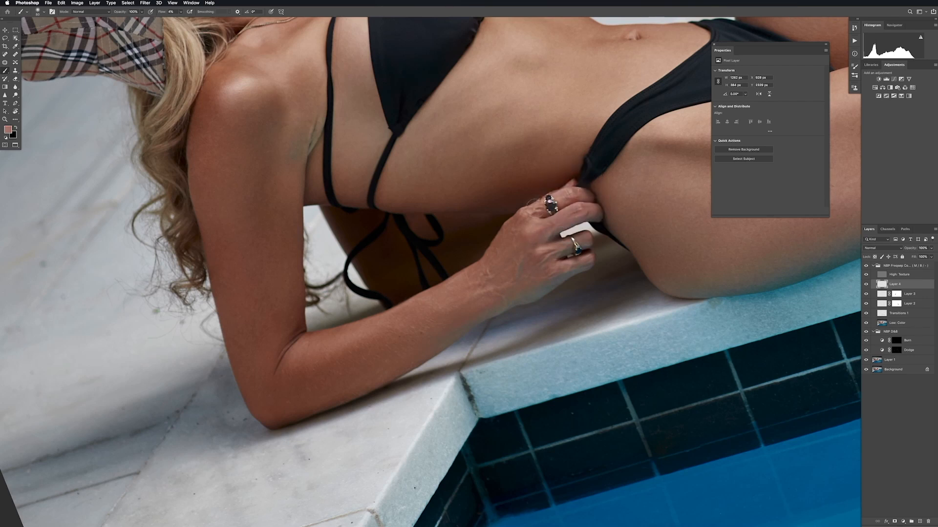
{"action": "left_click", "coordinate": [525, 207], "text": "alt"}
{"action": "left_click", "coordinate": [551, 252], "text": "alt"}
{"action": "left_click", "coordinate": [526, 248], "text": "alt"}
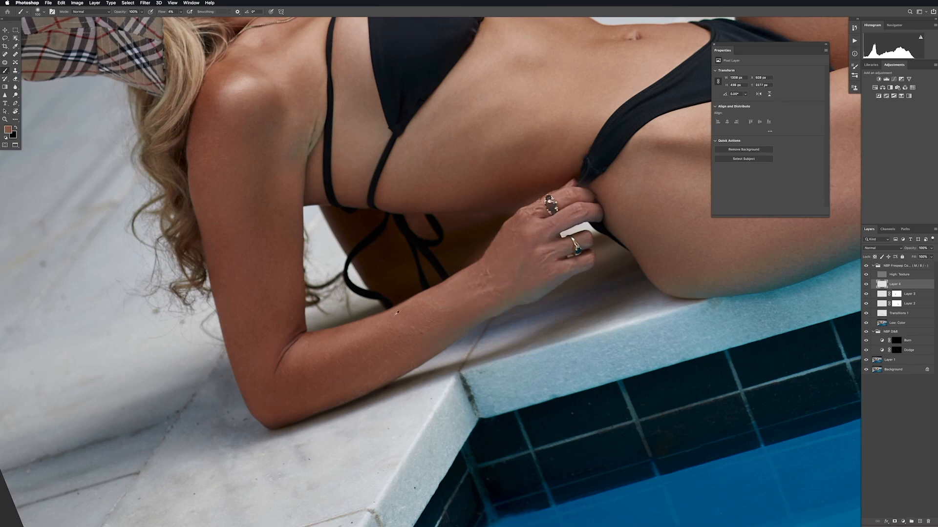
Blend further sampled skin tones over the forearm, hand and fingers, and add a mask to the arm layer
{"action": "left_click", "coordinate": [332, 377], "text": "alt"}
{"action": "left_click", "coordinate": [584, 237]}
{"action": "left_click", "coordinate": [516, 249], "text": "alt"}
{"action": "left_click", "coordinate": [458, 288], "text": "alt"}
{"action": "left_click", "coordinate": [663, 64], "text": "alt"}
{"action": "left_click_drag", "start_coordinate": [477, 247], "coordinate": [481, 226]}
{"action": "key", "text": "super+z"}
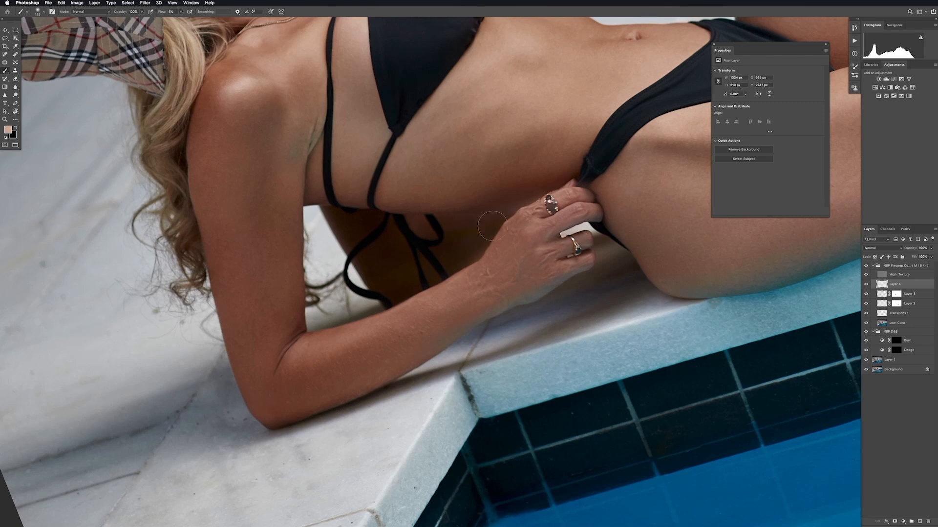
{"action": "left_click_drag", "start_coordinate": [562, 176], "coordinate": [606, 160]}
{"action": "left_click", "coordinate": [894, 521]}
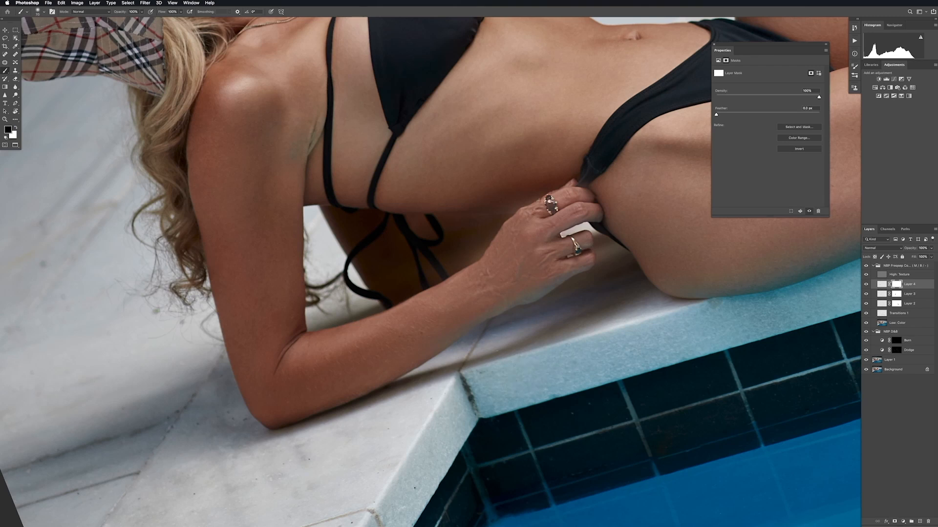
Paint on the arm layer's mask to remove the retouching from the marble below the hand, the rings and the hand's upper edge
{"action": "mouse_move", "coordinate": [516, 320]}
{"action": "left_mouse_down"}
{"action": "mouse_move", "coordinate": [592, 290]}
{"action": "mouse_move", "coordinate": [556, 300]}
{"action": "mouse_move", "coordinate": [613, 258]}
{"action": "left_mouse_up"}
{"action": "key", "text": "bracketleft"}
{"action": "key", "text": "bracketleft"}
{"action": "mouse_move", "coordinate": [549, 199]}
{"action": "left_mouse_down"}
{"action": "mouse_move", "coordinate": [552, 208]}
{"action": "mouse_move", "coordinate": [531, 199]}
{"action": "left_mouse_up"}
{"action": "key", "text": "bracketright"}
{"action": "mouse_move", "coordinate": [595, 170]}
{"action": "left_mouse_down"}
{"action": "mouse_move", "coordinate": [615, 186]}
{"action": "mouse_move", "coordinate": [575, 180]}
{"action": "left_mouse_up"}
{"action": "key", "text": "bracketright"}
{"action": "key", "text": "bracketright"}
{"action": "mouse_move", "coordinate": [470, 245]}
{"action": "left_mouse_down"}
{"action": "mouse_move", "coordinate": [495, 217]}
{"action": "mouse_move", "coordinate": [476, 255]}
{"action": "mouse_move", "coordinate": [446, 266]}
{"action": "left_mouse_up"}
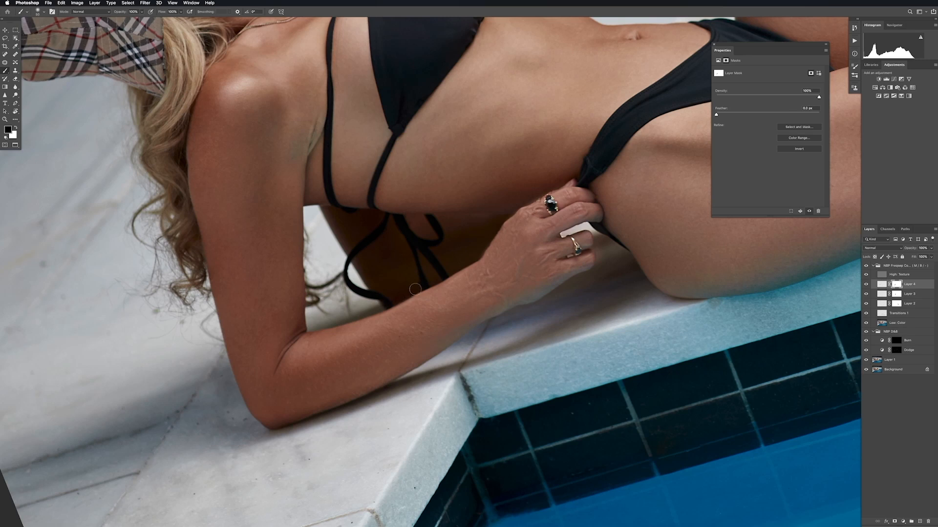
Undo the last two mask strokes and clean the forearm's upper edge with a smaller brush
{"action": "key", "text": "super+z"}
{"action": "key", "text": "super+z"}
{"action": "key", "text": "bracketleft"}
{"action": "mouse_move", "coordinate": [488, 235]}
{"action": "left_mouse_down"}
{"action": "mouse_move", "coordinate": [475, 251]}
{"action": "mouse_move", "coordinate": [515, 203]}
{"action": "mouse_move", "coordinate": [422, 280]}
{"action": "left_mouse_up"}
Lower the arm layer's opacity to 70% and check the retouch on the whole photo with the canvas rotation reset
{"action": "key", "text": "v"}
{"action": "key", "text": "r"}
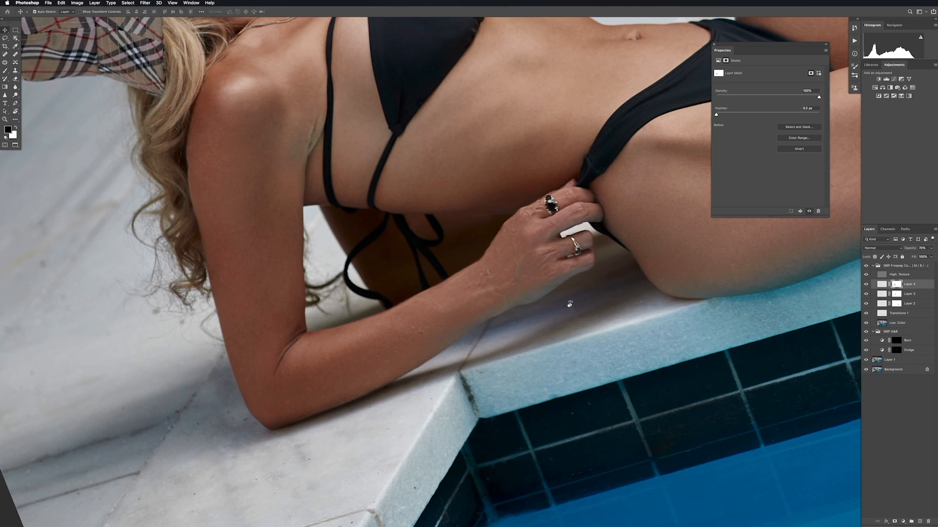
{"action": "key", "text": "Escape"}
{"action": "key", "text": "super+0"}
{"action": "key", "text": "super+minus"}
{"action": "key", "text": "v"}
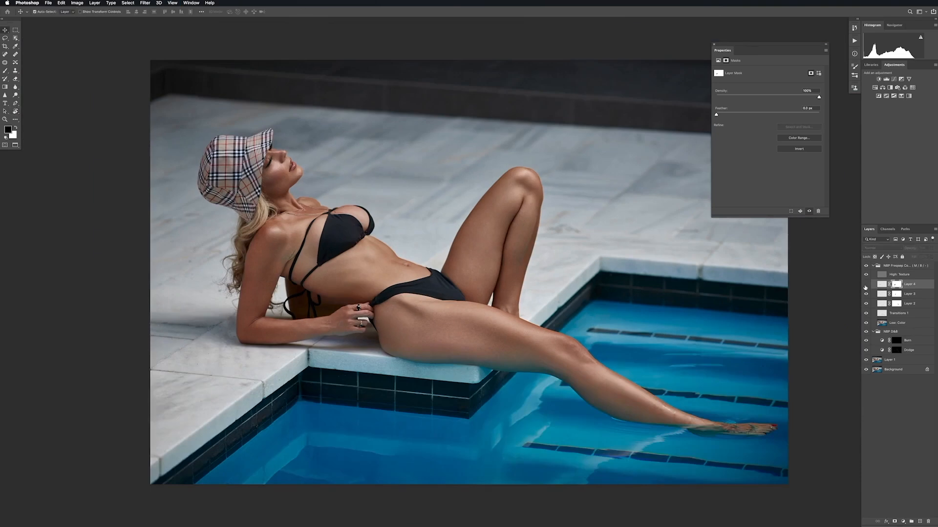
{"action": "key", "text": "z"}
{"action": "left_click_drag", "start_coordinate": [348, 326], "coordinate": [501, 292]}
{"action": "left_click_drag", "start_coordinate": [424, 297], "coordinate": [472, 293]}
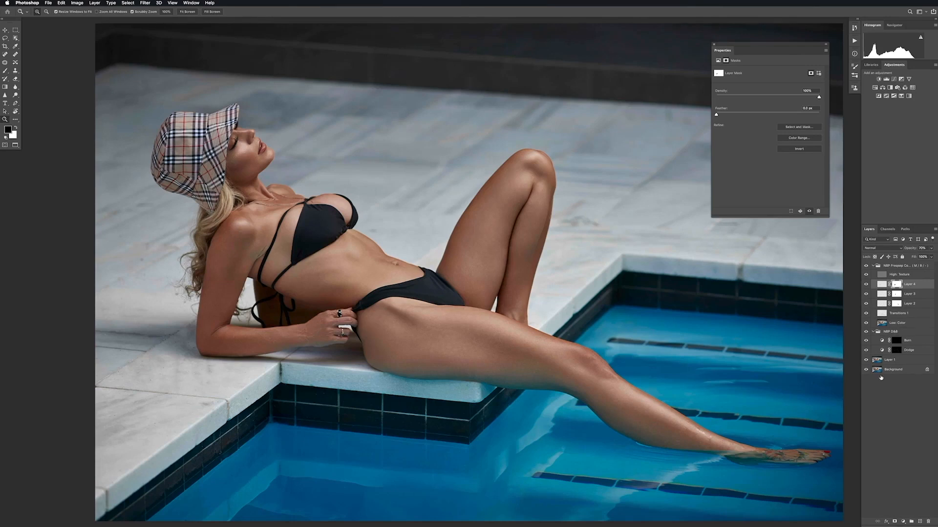
Add a new layer for the torso and blend sampled skin tones around the navel and the upper edge of the abdomen
{"action": "left_click", "coordinate": [920, 522]}
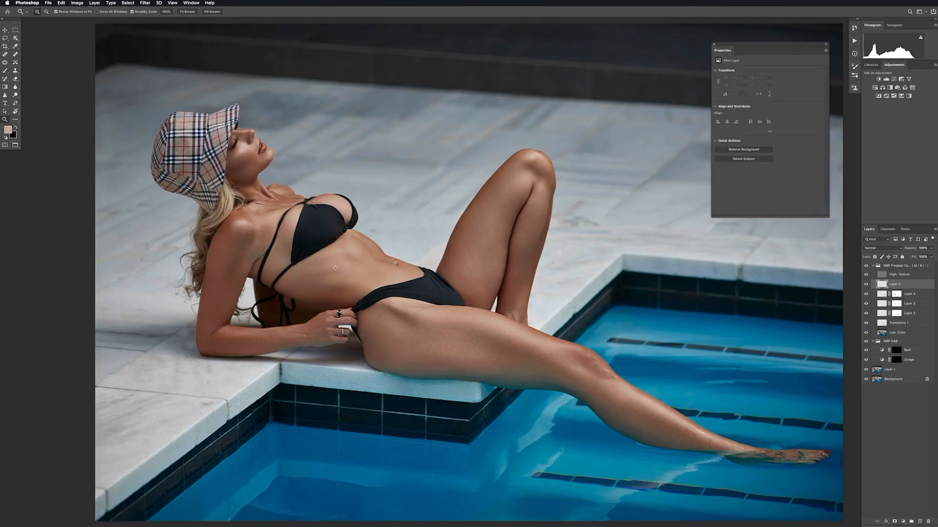
{"action": "left_click_drag", "start_coordinate": [324, 278], "coordinate": [459, 242]}
{"action": "key", "text": "b"}
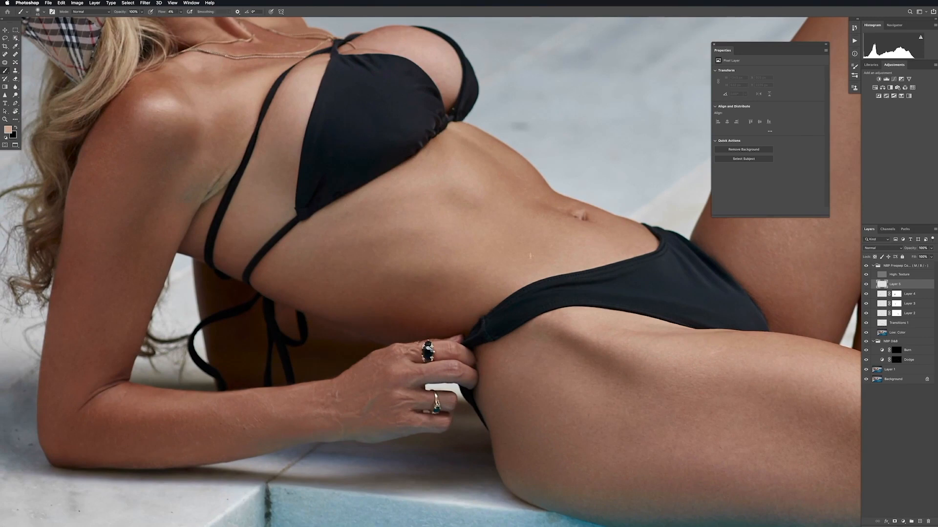
{"action": "left_click", "coordinate": [553, 219], "text": "alt"}
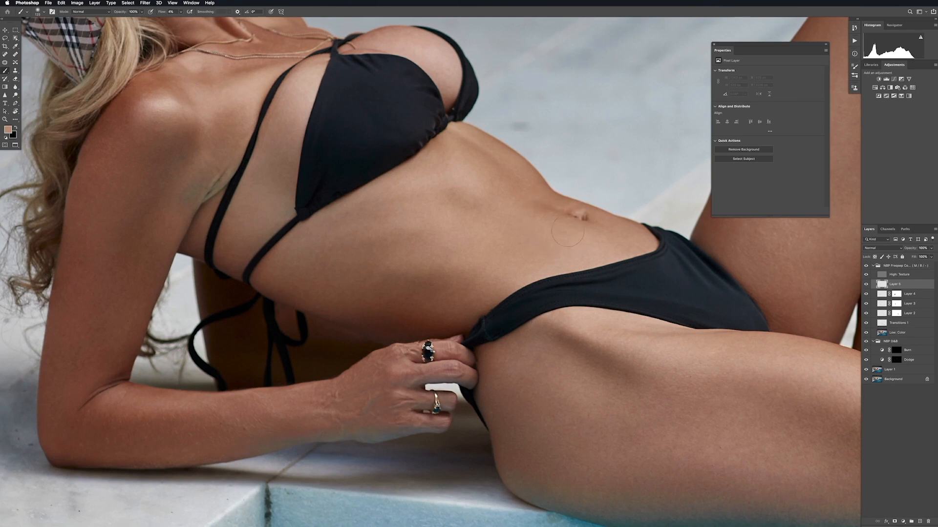
{"action": "left_click_drag", "start_coordinate": [532, 207], "coordinate": [603, 239]}
{"action": "left_click", "coordinate": [547, 209], "text": "alt"}
{"action": "mouse_move", "coordinate": [561, 206]}
{"action": "left_mouse_down"}
{"action": "mouse_move", "coordinate": [613, 220]}
{"action": "mouse_move", "coordinate": [575, 208]}
{"action": "left_mouse_up"}
{"action": "left_click", "coordinate": [488, 151], "text": "alt"}
{"action": "left_click_drag", "start_coordinate": [487, 149], "coordinate": [459, 133]}
{"action": "left_click", "coordinate": [474, 147], "text": "alt"}
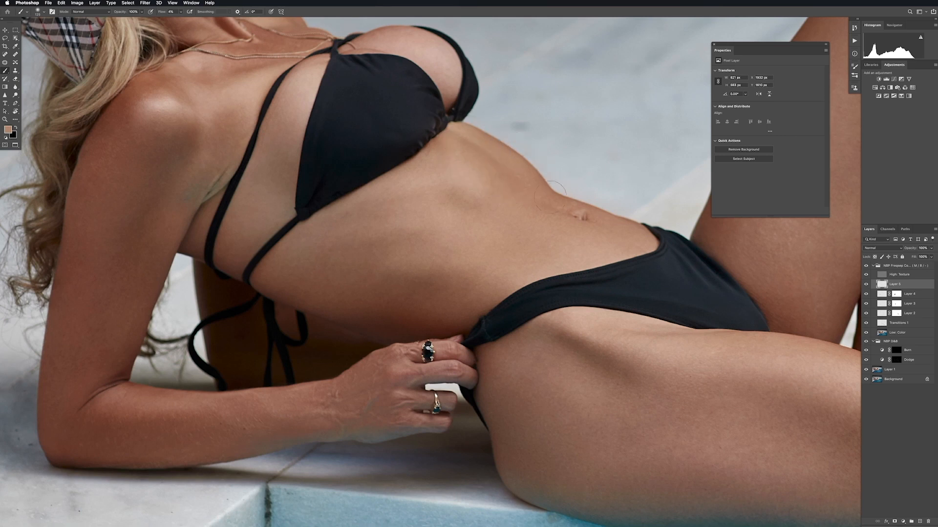
Blend the ribs and lower belly with sampled skin tone, and compare the torso with and without the layer
{"action": "left_click_drag", "start_coordinate": [420, 163], "coordinate": [398, 165]}
{"action": "left_click", "coordinate": [590, 223], "text": "alt"}
{"action": "left_click_drag", "start_coordinate": [656, 245], "coordinate": [684, 266]}
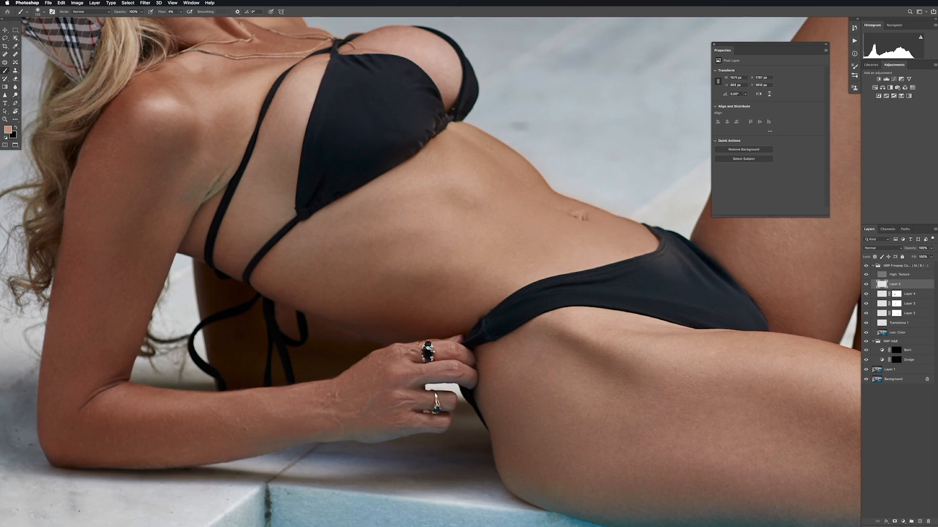
{"action": "left_click", "coordinate": [866, 284]}
{"action": "left_click", "coordinate": [866, 285]}
Add a mask to the torso layer and paint out the spill on the bikini bottom and the background beside the belly at 100% flow
{"action": "key", "text": "r"}
{"action": "left_click_drag", "start_coordinate": [581, 273], "coordinate": [437, 266]}
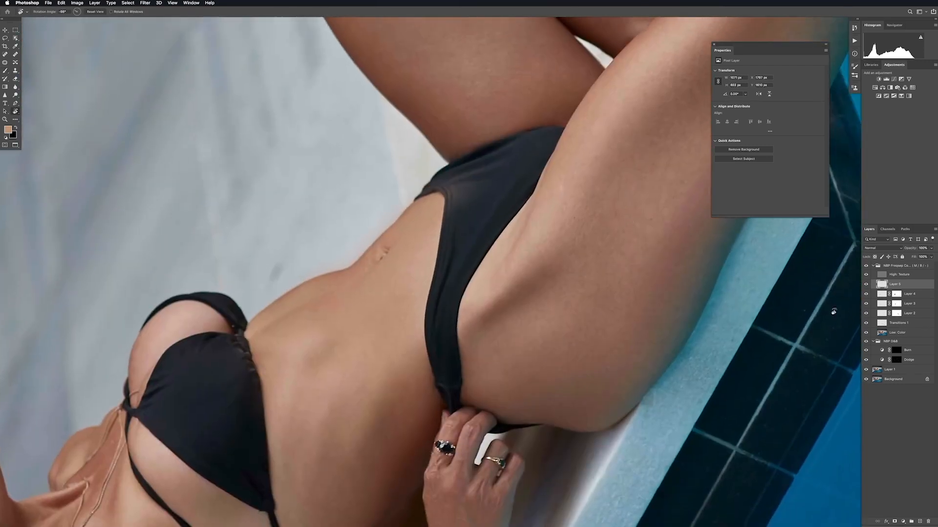
{"action": "left_click", "coordinate": [895, 521]}
{"action": "key", "text": "b"}
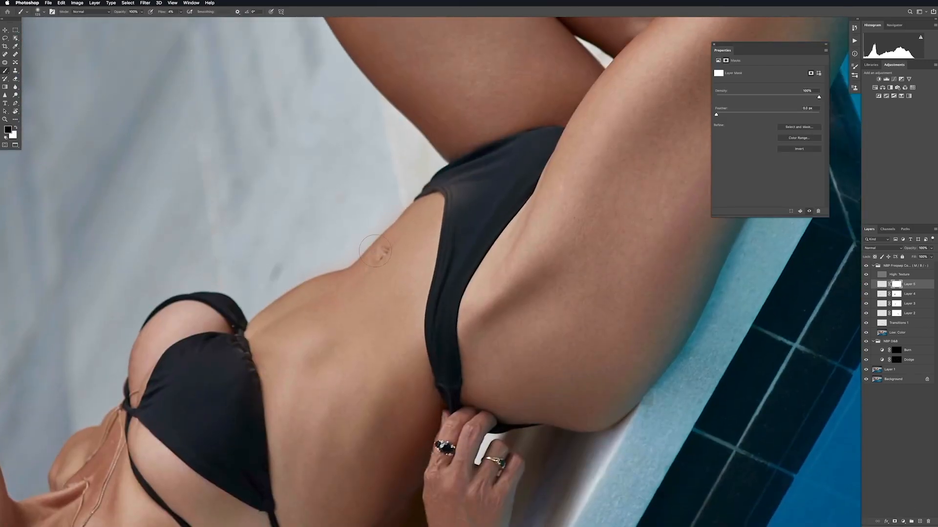
{"action": "key", "text": "shift+0"}
{"action": "key", "text": "bracketleft"}
{"action": "key", "text": "bracketleft"}
{"action": "key", "text": "bracketleft"}
{"action": "key", "text": "bracketleft"}
{"action": "mouse_move", "coordinate": [467, 190]}
{"action": "left_mouse_down"}
{"action": "mouse_move", "coordinate": [465, 180]}
{"action": "mouse_move", "coordinate": [459, 275]}
{"action": "left_mouse_up"}
{"action": "left_click_drag", "start_coordinate": [371, 239], "coordinate": [358, 244]}
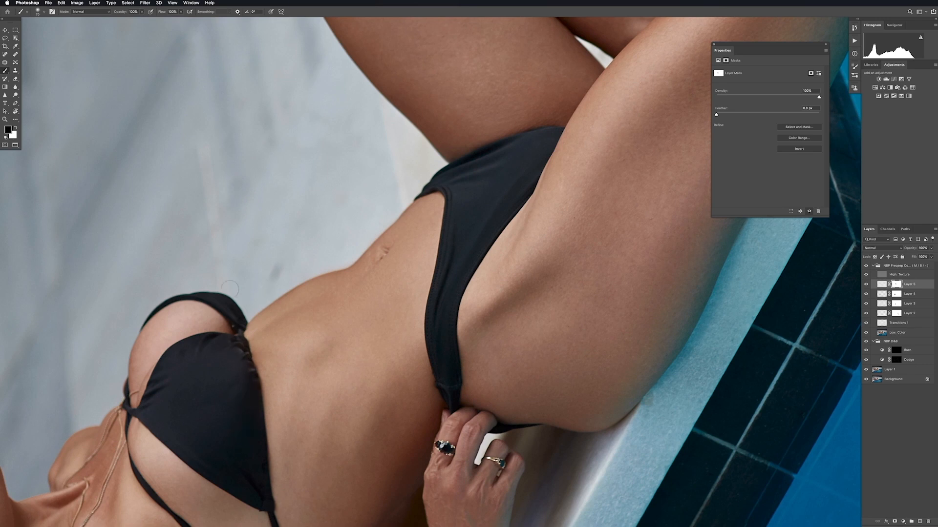
Reduce the torso layer's opacity to 70% and return the canvas to its unrotated full view
{"action": "key", "text": "v"}
{"action": "key", "text": "7"}
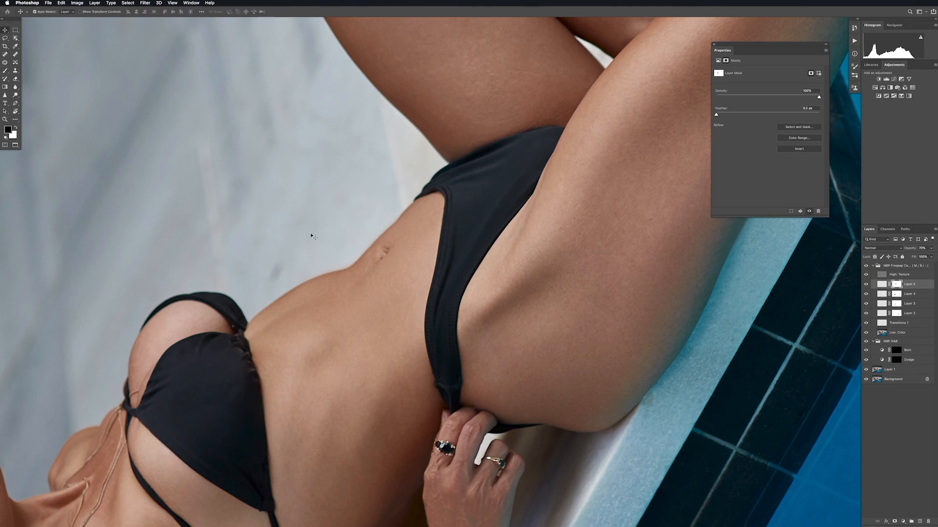
{"action": "key", "text": "r"}
{"action": "key", "text": "Escape"}
{"action": "key", "text": "super+0"}
{"action": "key", "text": "super+minus"}
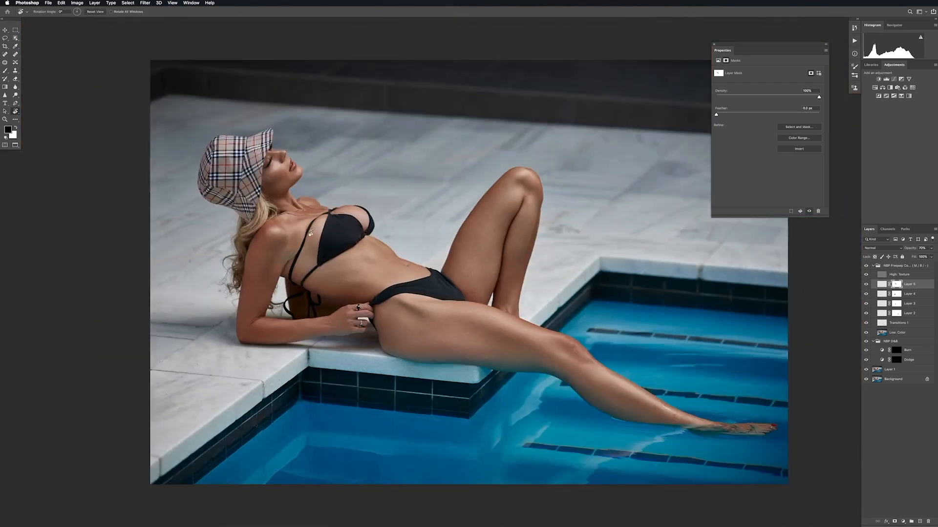
Add a new layer for the shoulder and paint sampled skin tone over the edge of its bright highlight
{"action": "left_click", "coordinate": [919, 522]}
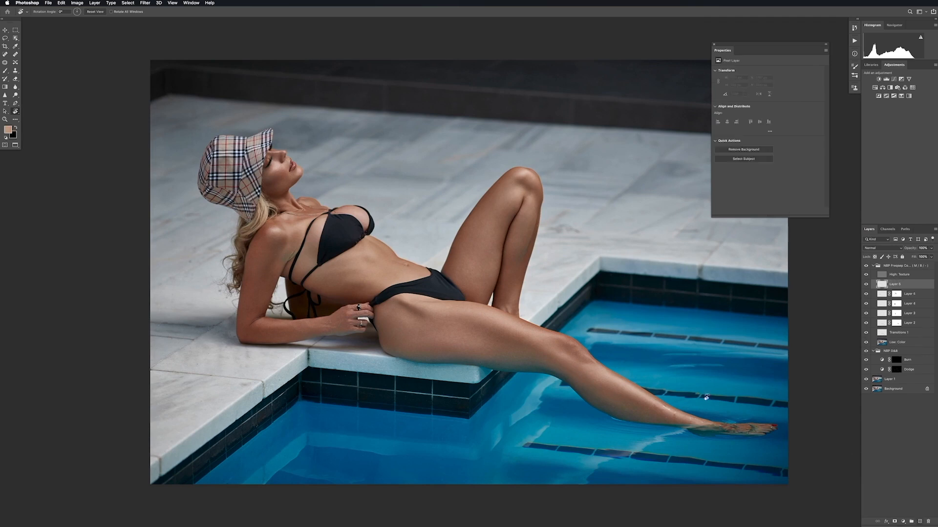
{"action": "key", "text": "z"}
{"action": "left_click_drag", "start_coordinate": [256, 288], "coordinate": [396, 287]}
{"action": "key", "text": "b"}
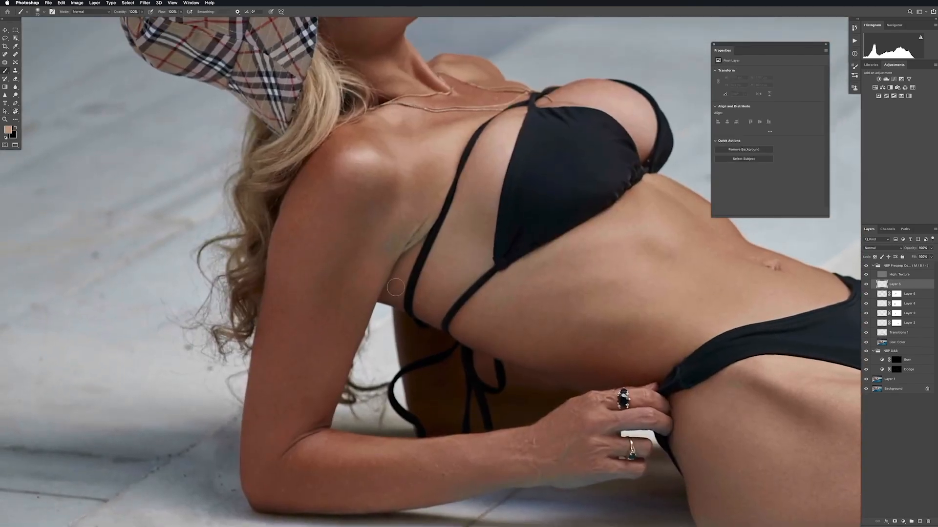
{"action": "key", "text": "bracketright"}
{"action": "left_click", "coordinate": [341, 157], "text": "alt"}
{"action": "left_click_drag", "start_coordinate": [340, 158], "coordinate": [343, 156]}
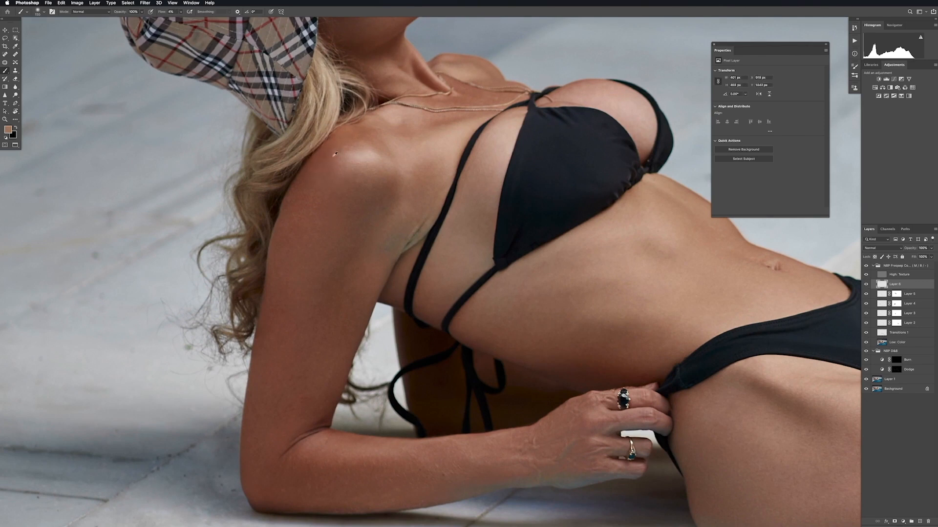
Smooth the transition from the shoulder highlight into the chest below the collarbone with sampled skin tones
{"action": "left_click", "coordinate": [363, 156], "text": "alt"}
{"action": "left_click", "coordinate": [346, 187], "text": "alt"}
{"action": "left_click", "coordinate": [334, 207], "text": "alt"}
{"action": "mouse_move", "coordinate": [347, 196]}
{"action": "left_mouse_down"}
{"action": "mouse_move", "coordinate": [380, 184]}
{"action": "mouse_move", "coordinate": [405, 151]}
{"action": "left_mouse_up"}
{"action": "left_click", "coordinate": [423, 178], "text": "alt"}
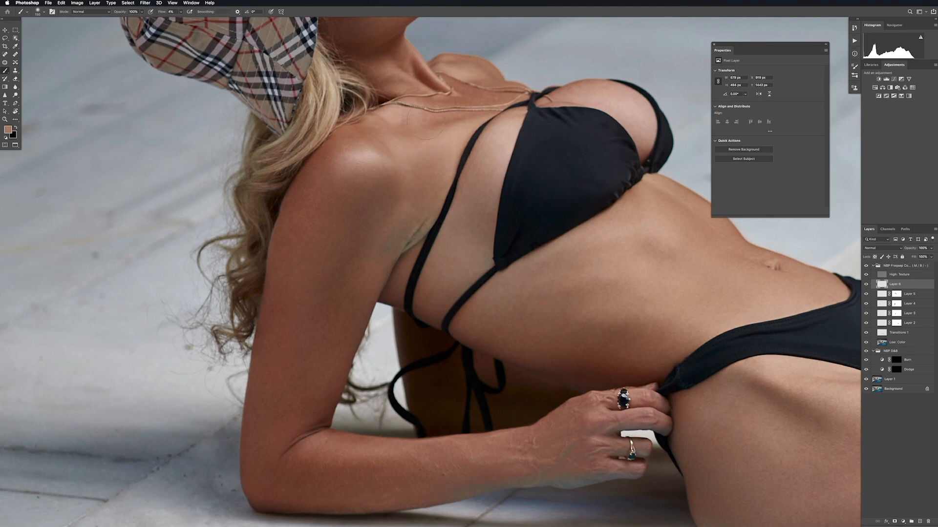
{"action": "left_click_drag", "start_coordinate": [414, 125], "coordinate": [440, 130]}
{"action": "left_click", "coordinate": [439, 130], "text": "alt"}
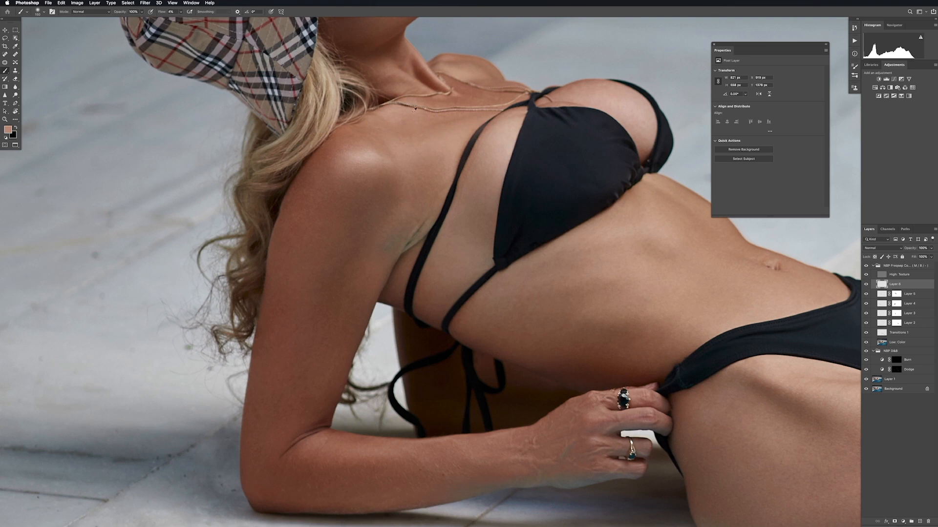
Blend sampled tones along the outer edge of the shoulder beside the hair
{"action": "left_click", "coordinate": [340, 127], "text": "alt"}
{"action": "left_click", "coordinate": [324, 151], "text": "alt"}
{"action": "left_click_drag", "start_coordinate": [326, 146], "coordinate": [318, 163]}
{"action": "left_click", "coordinate": [363, 116], "text": "alt"}
{"action": "left_click", "coordinate": [312, 195], "text": "alt"}
{"action": "mouse_move", "coordinate": [309, 188]}
{"action": "left_mouse_down"}
{"action": "mouse_move", "coordinate": [317, 172]}
{"action": "mouse_move", "coordinate": [299, 205]}
{"action": "left_mouse_up"}
{"action": "left_click", "coordinate": [296, 221], "text": "alt"}
Even out the upper arm down to the elbow with a larger brush and skin tones sampled along the arm
{"action": "key", "text": "]"}
{"action": "left_click_drag", "start_coordinate": [276, 301], "coordinate": [296, 219]}
{"action": "left_click", "coordinate": [353, 244], "text": "alt"}
{"action": "left_click_drag", "start_coordinate": [321, 302], "coordinate": [281, 381]}
{"action": "left_click", "coordinate": [327, 260], "text": "alt"}
{"action": "mouse_move", "coordinate": [313, 322]}
{"action": "left_mouse_down"}
{"action": "mouse_move", "coordinate": [292, 391]}
{"action": "mouse_move", "coordinate": [323, 245]}
{"action": "left_mouse_up"}
{"action": "left_click", "coordinate": [323, 382], "text": "alt"}
{"action": "mouse_move", "coordinate": [307, 418]}
{"action": "left_mouse_down"}
{"action": "mouse_move", "coordinate": [360, 251]}
{"action": "mouse_move", "coordinate": [368, 283]}
{"action": "mouse_move", "coordinate": [323, 380]}
{"action": "left_mouse_up"}
{"action": "left_click", "coordinate": [365, 270], "text": "alt"}
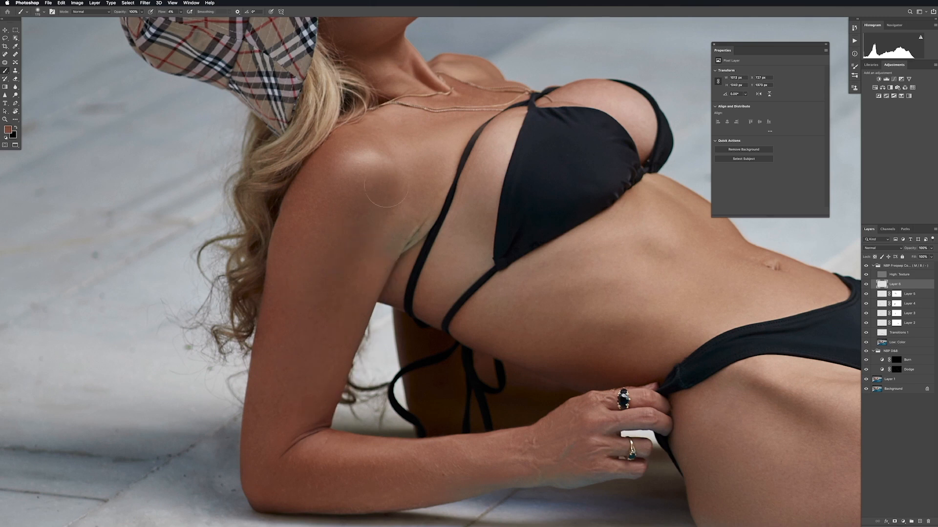
Blend further sampled tones over the shoulder highlight and the shadow between the shoulder and chest
{"action": "left_click", "coordinate": [367, 161], "text": "alt"}
{"action": "left_click", "coordinate": [327, 157], "text": "alt"}
{"action": "left_click", "coordinate": [376, 212], "text": "alt"}
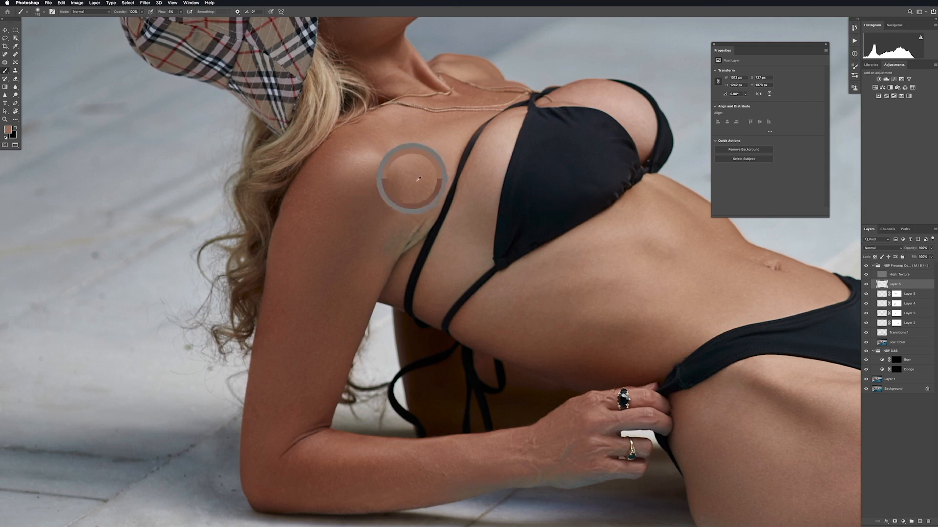
{"action": "left_click", "coordinate": [385, 203], "text": "alt"}
{"action": "left_click_drag", "start_coordinate": [384, 199], "coordinate": [415, 174]}
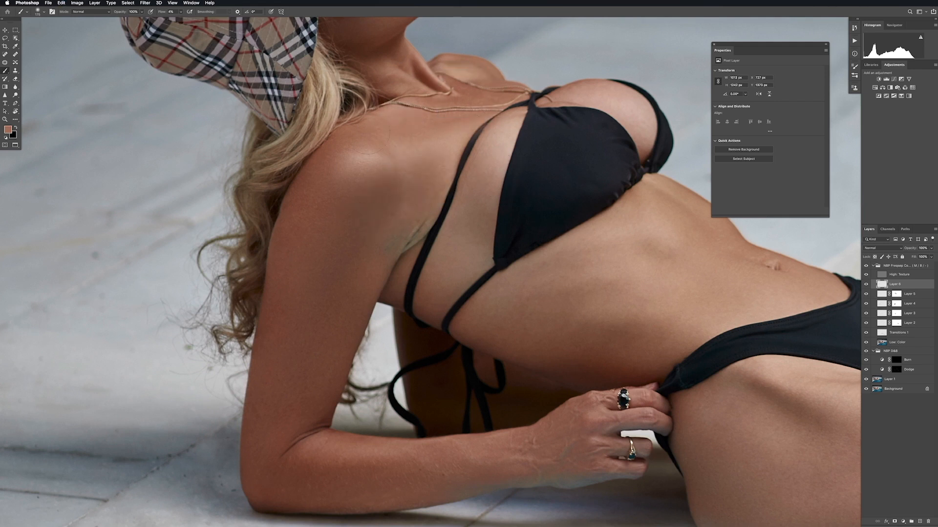
{"action": "left_click", "coordinate": [438, 146], "text": "alt"}
Mask the shoulder layer, clean up its edges, reduce its opacity and compare the photo with and without the layer
{"action": "left_click", "coordinate": [893, 520]}
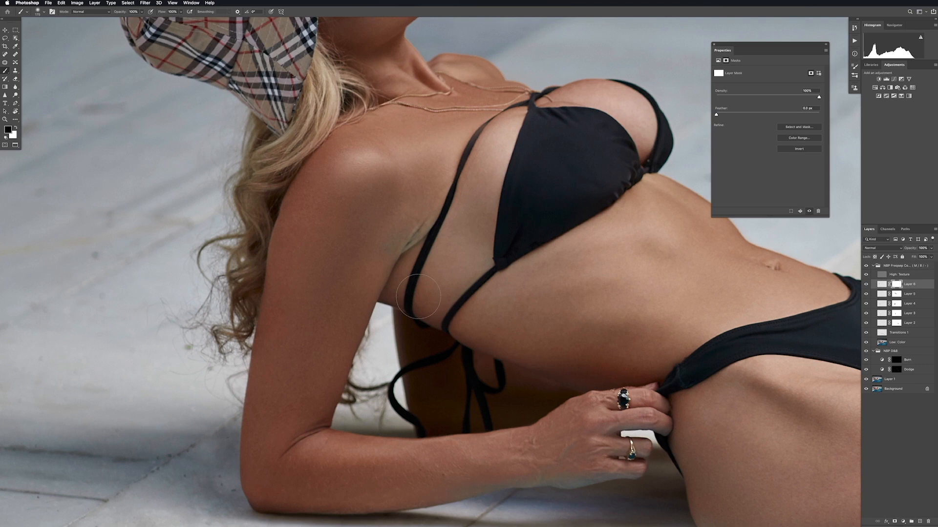
{"action": "key", "text": "bracketleft"}
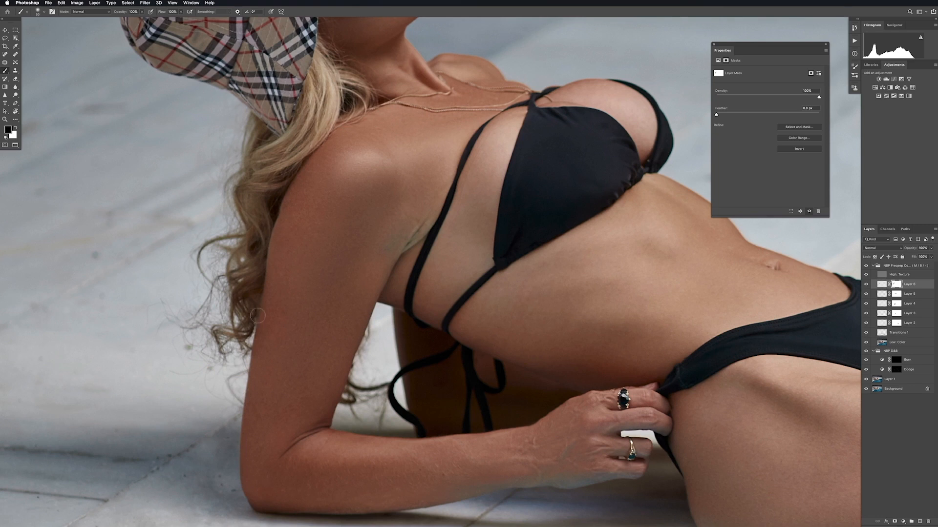
{"action": "key", "text": "v"}
{"action": "key", "text": "7"}
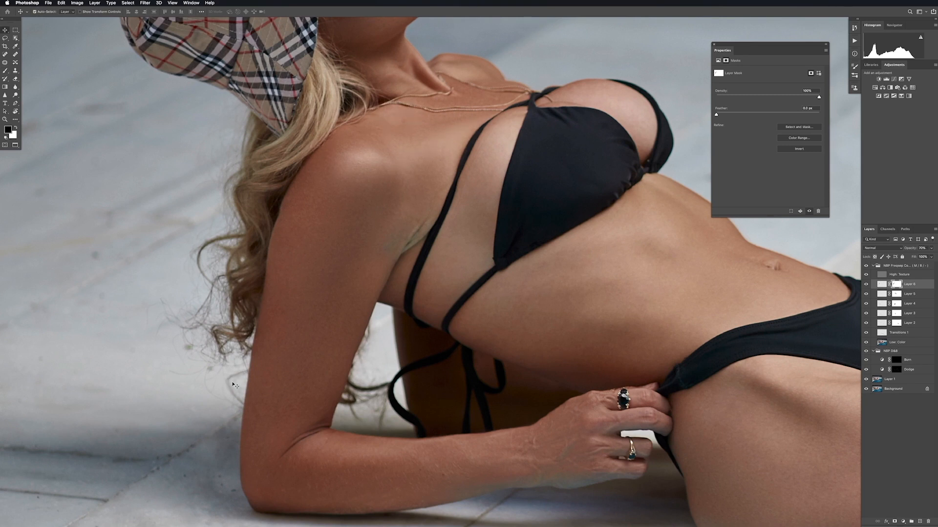
{"action": "key", "text": "super+0"}
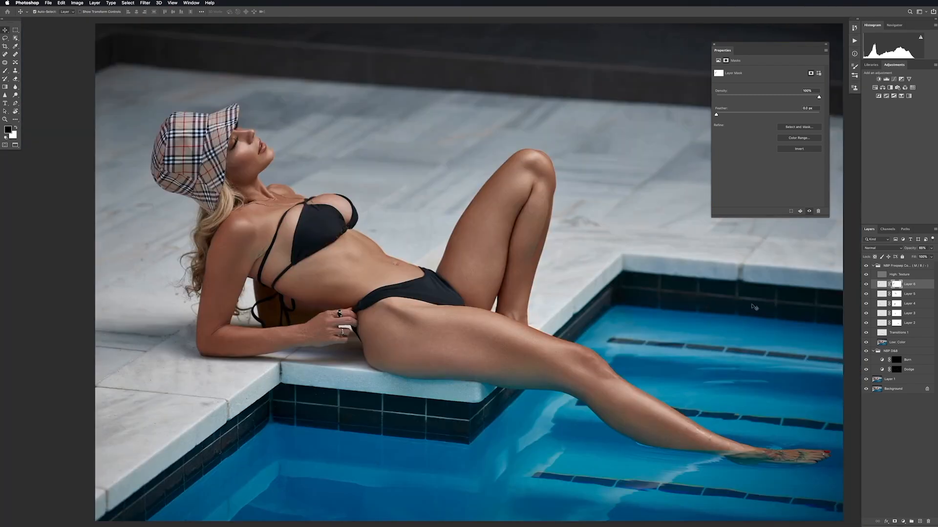
{"action": "left_click", "coordinate": [866, 284]}
{"action": "left_click", "coordinate": [866, 284]}
Add a new layer for the face and paint sampled skin tones over the cheek beside the hair, with the view rotated upright
{"action": "left_click_drag", "start_coordinate": [246, 166], "coordinate": [442, 219]}
{"action": "key", "text": "r"}
{"action": "left_click_drag", "start_coordinate": [572, 340], "coordinate": [568, 272]}
{"action": "left_click", "coordinate": [919, 521]}
{"action": "key", "text": "b"}
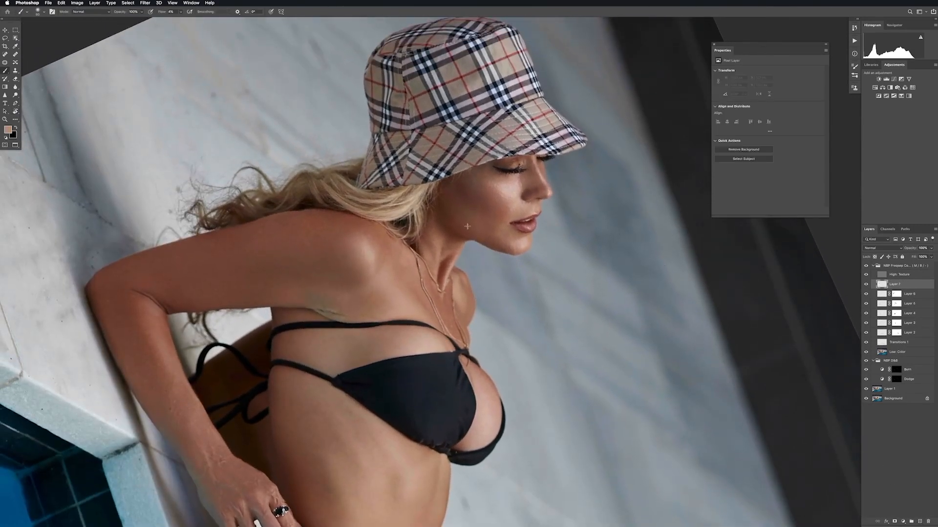
{"action": "key", "text": "]"}
{"action": "left_click", "coordinate": [482, 202], "text": "alt"}
{"action": "left_click", "coordinate": [467, 193], "text": "alt"}
{"action": "left_click", "coordinate": [485, 194], "text": "alt"}
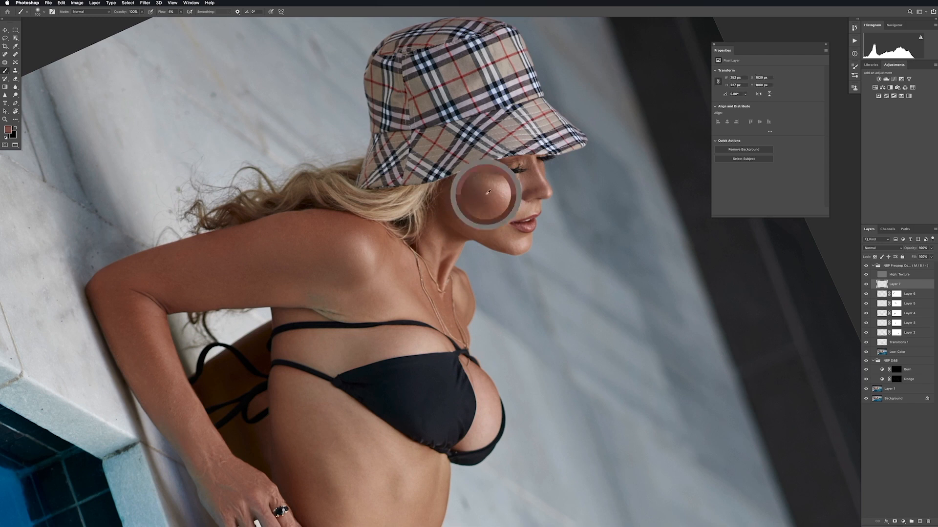
{"action": "left_click_drag", "start_coordinate": [468, 189], "coordinate": [457, 194]}
Soften the cheek highlight under the eye using skin tones sampled from the jaw and chin
{"action": "left_click", "coordinate": [475, 217], "text": "alt"}
{"action": "left_click", "coordinate": [496, 233], "text": "alt"}
{"action": "left_click", "coordinate": [512, 244], "text": "alt"}
{"action": "left_click_drag", "start_coordinate": [494, 190], "coordinate": [503, 184]}
{"action": "left_click", "coordinate": [499, 232], "text": "alt"}
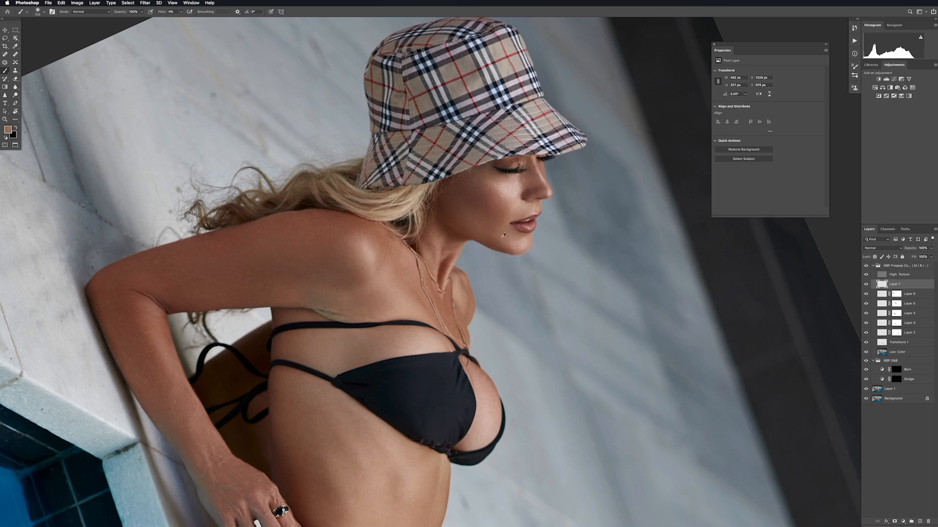
Blend the jaw, mid-cheek and under-eye area with skin tones sampled from each spot
{"action": "left_click", "coordinate": [489, 233], "text": "alt"}
{"action": "left_click", "coordinate": [502, 216], "text": "alt"}
{"action": "left_click", "coordinate": [498, 201], "text": "alt"}
{"action": "left_click", "coordinate": [483, 186], "text": "alt"}
{"action": "left_click", "coordinate": [528, 173], "text": "alt"}
{"action": "left_click", "coordinate": [502, 178], "text": "alt"}
{"action": "left_click", "coordinate": [474, 189], "text": "alt"}
Smooth the transitions from the cheek down to the jawline and chin with further sampled tones
{"action": "mouse_move", "coordinate": [474, 189]}
{"action": "left_mouse_down"}
{"action": "mouse_move", "coordinate": [492, 194]}
{"action": "mouse_move", "coordinate": [491, 240]}
{"action": "left_mouse_up"}
{"action": "left_click", "coordinate": [477, 227], "text": "alt"}
{"action": "left_click", "coordinate": [456, 201], "text": "alt"}
{"action": "left_click_drag", "start_coordinate": [456, 201], "coordinate": [469, 201]}
{"action": "left_click", "coordinate": [487, 210], "text": "alt"}
{"action": "left_click", "coordinate": [528, 198], "text": "alt"}
{"action": "left_click", "coordinate": [526, 241], "text": "alt"}
Add a mask to the face layer, clean up its painted edges and reduce the layer's opacity
{"action": "left_click", "coordinate": [894, 522]}
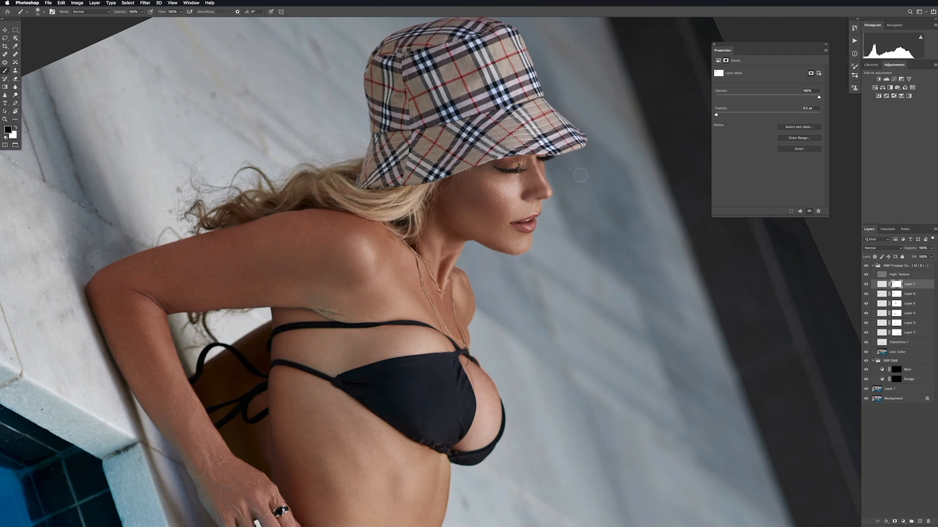
{"action": "key", "text": "]"}
{"action": "key", "text": "v"}
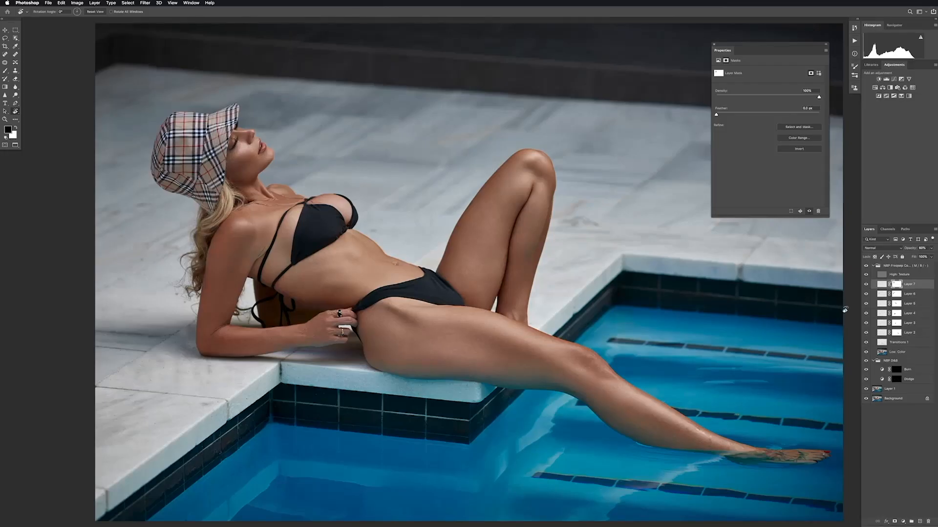
Add a new layer for the neck and paint sampled skin tones over the lower neck above the necklace
{"action": "key", "text": "z"}
{"action": "left_click_drag", "start_coordinate": [253, 185], "coordinate": [522, 267]}
{"action": "key", "text": "r"}
{"action": "left_click_drag", "start_coordinate": [603, 318], "coordinate": [539, 430]}
{"action": "left_click_drag", "start_coordinate": [560, 339], "coordinate": [575, 371]}
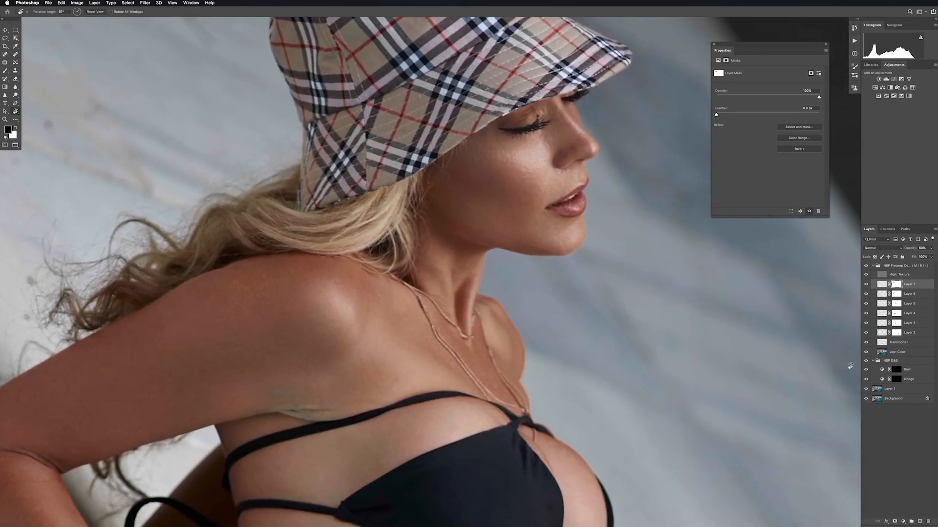
{"action": "key", "text": "b"}
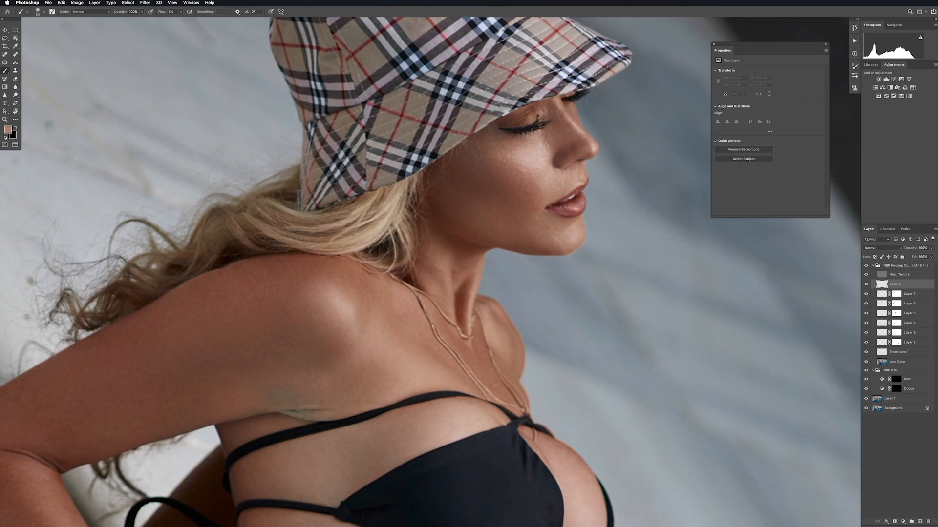
{"action": "left_click", "coordinate": [465, 291], "text": "alt"}
{"action": "left_click_drag", "start_coordinate": [469, 289], "coordinate": [470, 302]}
{"action": "left_click", "coordinate": [427, 273], "text": "alt"}
{"action": "left_click_drag", "start_coordinate": [428, 280], "coordinate": [432, 295]}
Blend the shadow under the jaw and the side of the neck with skin tones sampled nearby
{"action": "left_click", "coordinate": [436, 232], "text": "alt"}
{"action": "left_click", "coordinate": [458, 254], "text": "alt"}
{"action": "left_click_drag", "start_coordinate": [438, 231], "coordinate": [468, 245]}
{"action": "left_click", "coordinate": [462, 254], "text": "alt"}
{"action": "left_click", "coordinate": [468, 290], "text": "alt"}
{"action": "mouse_move", "coordinate": [468, 287]}
{"action": "left_mouse_down"}
{"action": "mouse_move", "coordinate": [469, 258]}
{"action": "mouse_move", "coordinate": [439, 288]}
{"action": "mouse_move", "coordinate": [426, 274]}
{"action": "left_mouse_up"}
Even out the neck beside the hair and below the jaw with repeatedly sampled skin tones
{"action": "left_click", "coordinate": [440, 265], "text": "alt"}
{"action": "left_click", "coordinate": [418, 269], "text": "alt"}
{"action": "left_click", "coordinate": [443, 248], "text": "alt"}
{"action": "left_click", "coordinate": [427, 264], "text": "alt"}
{"action": "mouse_move", "coordinate": [445, 244]}
{"action": "left_mouse_down"}
{"action": "mouse_move", "coordinate": [434, 255]}
{"action": "mouse_move", "coordinate": [434, 245]}
{"action": "mouse_move", "coordinate": [453, 244]}
{"action": "left_mouse_up"}
{"action": "left_click", "coordinate": [440, 234], "text": "alt"}
{"action": "left_click", "coordinate": [441, 275], "text": "alt"}
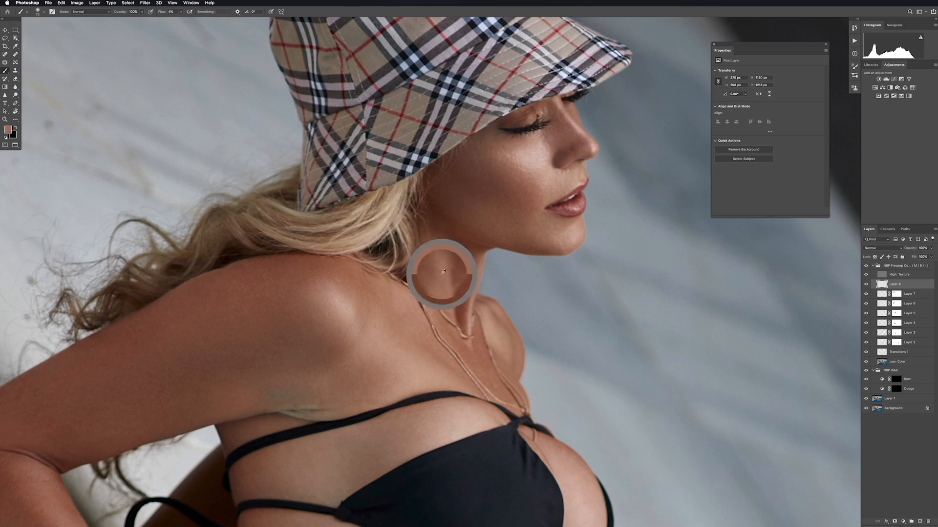
Compare the neck with and without the new layer, and add a mask to that layer
{"action": "left_click", "coordinate": [866, 285]}
{"action": "left_click", "coordinate": [866, 285]}
{"action": "left_click", "coordinate": [895, 522]}
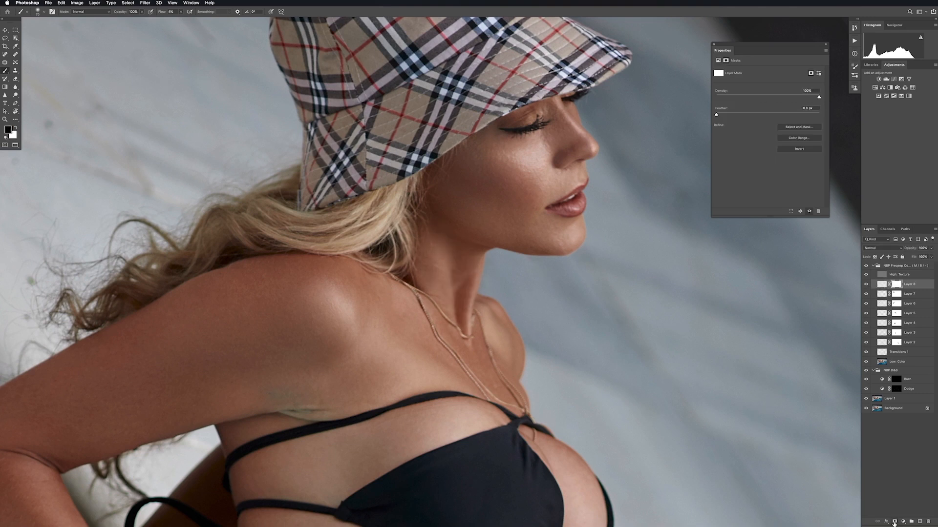
Set the neck layer's opacity to 70% and return the rotated canvas to its straight, full view
{"action": "key", "text": "bracketright"}
{"action": "key", "text": "bracketright"}
{"action": "key", "text": "v"}
{"action": "key", "text": "7"}
{"action": "key", "text": "r"}
{"action": "key", "text": "Escape"}
{"action": "key", "text": "super+0"}
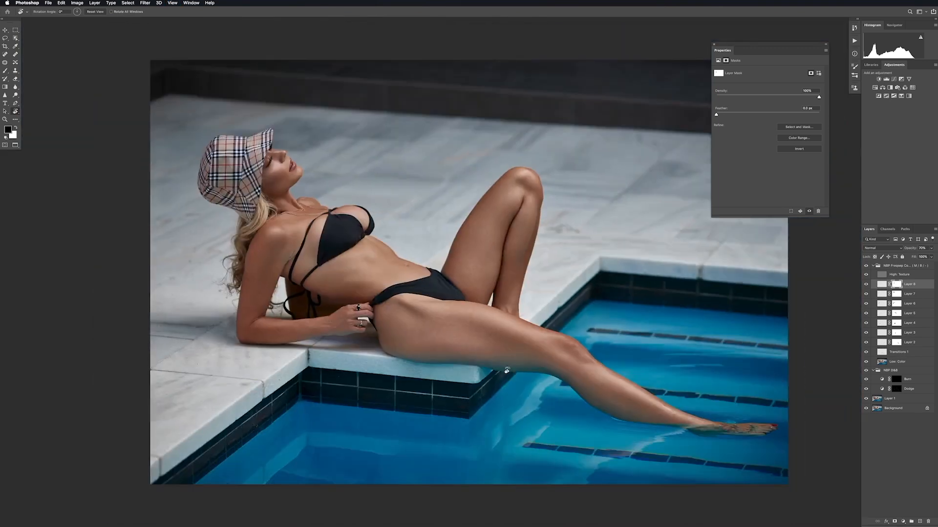
Add a new layer above the neck layer and paint sampled skin tones over the discoloured skin at the armpit
{"action": "left_click", "coordinate": [919, 521]}
{"action": "key", "text": "z"}
{"action": "left_click_drag", "start_coordinate": [293, 254], "coordinate": [527, 270]}
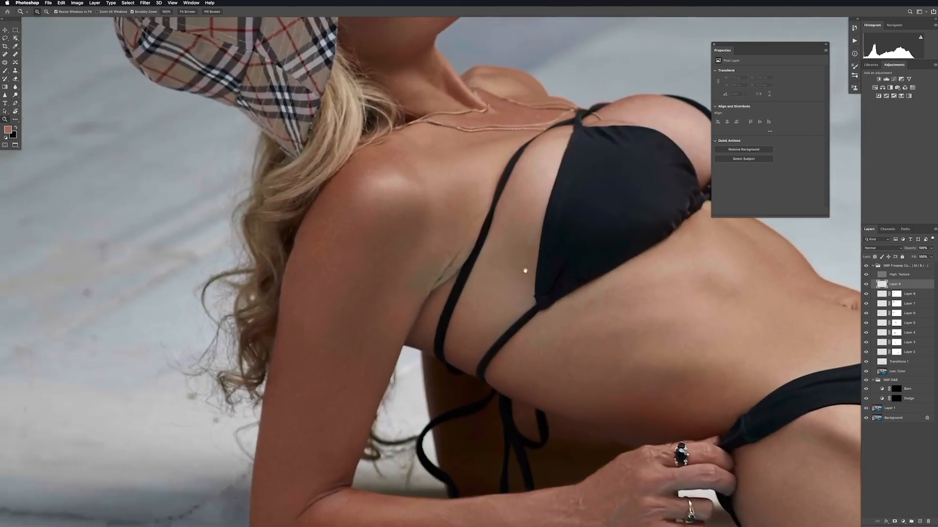
{"action": "key", "text": "r"}
{"action": "mouse_move", "coordinate": [645, 330]}
{"action": "left_mouse_down"}
{"action": "mouse_move", "coordinate": [622, 377]}
{"action": "mouse_move", "coordinate": [610, 336]}
{"action": "left_mouse_up"}
{"action": "key", "text": "b"}
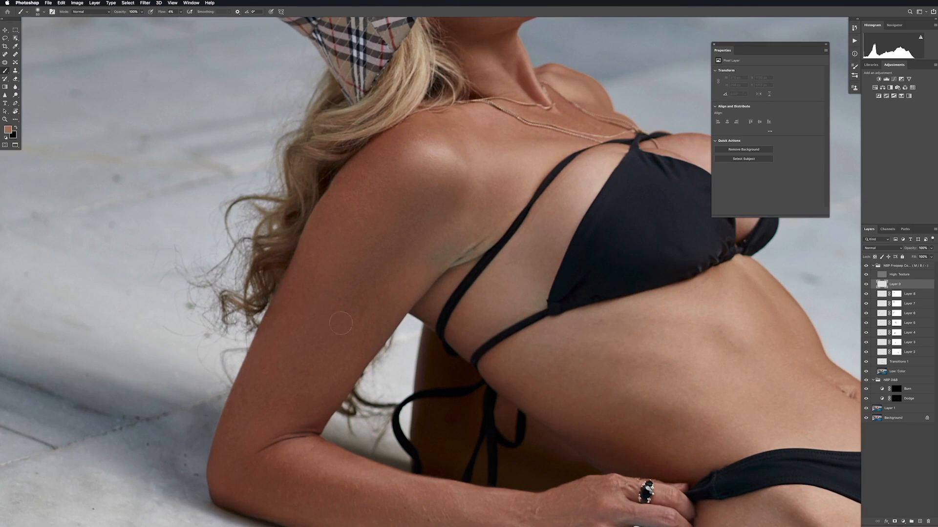
{"action": "key", "text": "bracketright"}
{"action": "key", "text": "bracketright"}
{"action": "key", "text": "bracketright"}
{"action": "left_click", "coordinate": [392, 304], "text": "alt"}
{"action": "mouse_move", "coordinate": [441, 254]}
{"action": "left_mouse_down"}
{"action": "mouse_move", "coordinate": [414, 274]}
{"action": "mouse_move", "coordinate": [413, 288]}
{"action": "left_mouse_up"}
{"action": "left_click", "coordinate": [477, 219], "text": "alt"}
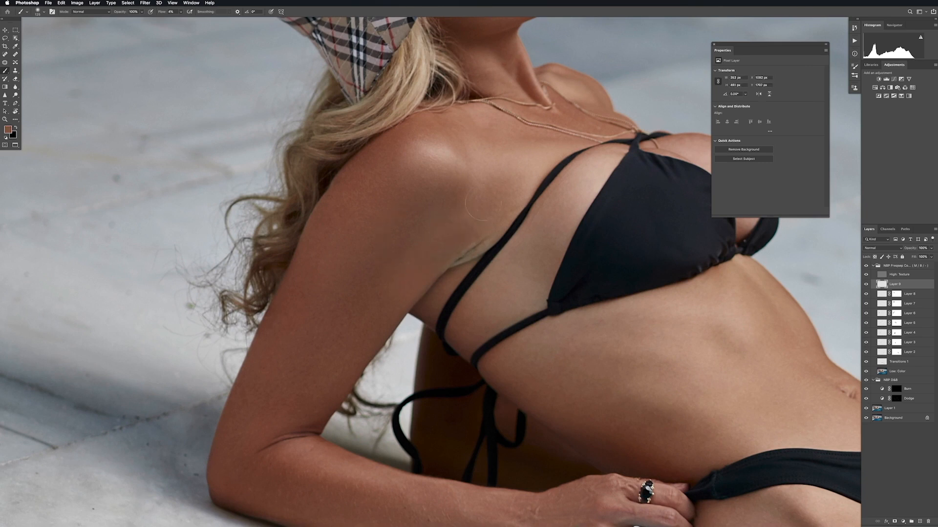
Blend the inner upper arm and the armpit crease beside the bikini strap with repeatedly sampled skin tones
{"action": "left_click", "coordinate": [377, 267], "text": "alt"}
{"action": "key", "text": "bracketright"}
{"action": "mouse_move", "coordinate": [369, 299]}
{"action": "left_mouse_down"}
{"action": "mouse_move", "coordinate": [440, 235]}
{"action": "mouse_move", "coordinate": [366, 326]}
{"action": "mouse_move", "coordinate": [429, 269]}
{"action": "mouse_move", "coordinate": [443, 253]}
{"action": "mouse_move", "coordinate": [423, 251]}
{"action": "left_mouse_up"}
{"action": "left_click", "coordinate": [494, 209], "text": "alt"}
{"action": "left_click", "coordinate": [440, 232], "text": "alt"}
{"action": "left_click", "coordinate": [418, 258], "text": "alt"}
{"action": "left_click", "coordinate": [488, 248], "text": "alt"}
{"action": "scroll", "coordinate": [467, 275], "scroll_direction": "up", "scroll_amount": 2}
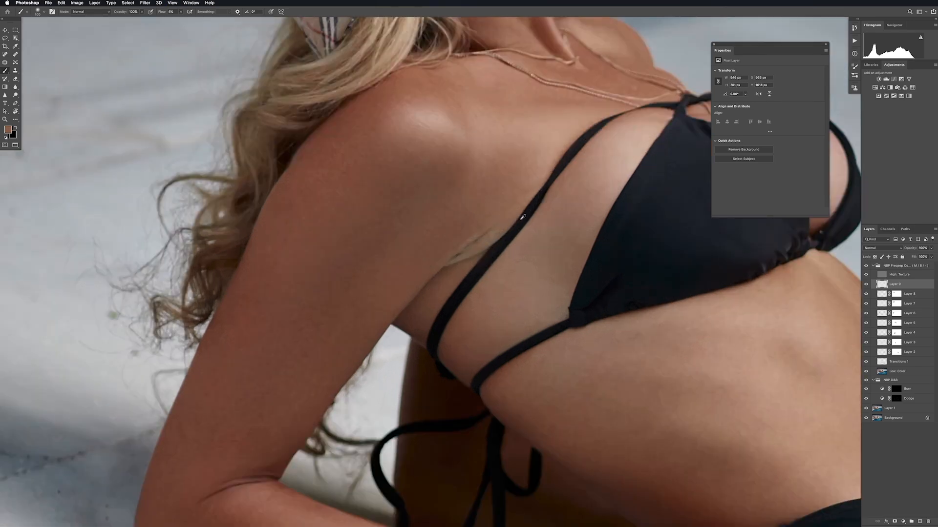
{"action": "left_click", "coordinate": [510, 201], "text": "alt"}
{"action": "mouse_move", "coordinate": [483, 250]}
{"action": "left_mouse_down"}
{"action": "mouse_move", "coordinate": [467, 278]}
{"action": "mouse_move", "coordinate": [477, 258]}
{"action": "left_mouse_up"}
{"action": "left_click", "coordinate": [449, 237], "text": "alt"}
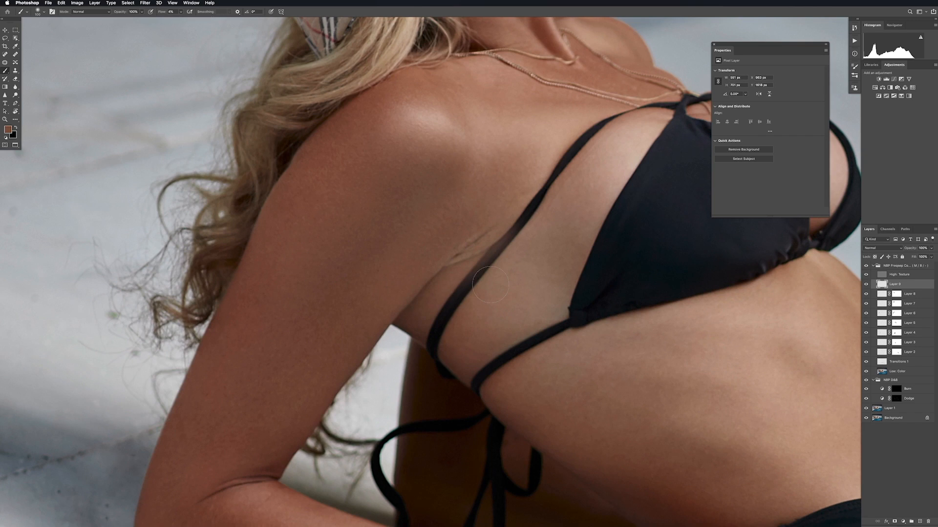
Even out the transition from the front of the shoulder to the armpit with sampled skin tones
{"action": "left_click", "coordinate": [445, 175], "text": "alt"}
{"action": "mouse_move", "coordinate": [429, 188]}
{"action": "left_mouse_down"}
{"action": "mouse_move", "coordinate": [448, 176]}
{"action": "mouse_move", "coordinate": [387, 230]}
{"action": "mouse_move", "coordinate": [482, 165]}
{"action": "mouse_move", "coordinate": [468, 198]}
{"action": "mouse_move", "coordinate": [456, 165]}
{"action": "left_mouse_up"}
{"action": "left_click", "coordinate": [467, 200], "text": "alt"}
{"action": "left_click", "coordinate": [348, 270], "text": "alt"}
{"action": "left_click", "coordinate": [480, 179], "text": "alt"}
{"action": "left_click", "coordinate": [423, 300], "text": "alt"}
{"action": "left_click", "coordinate": [510, 212], "text": "alt"}
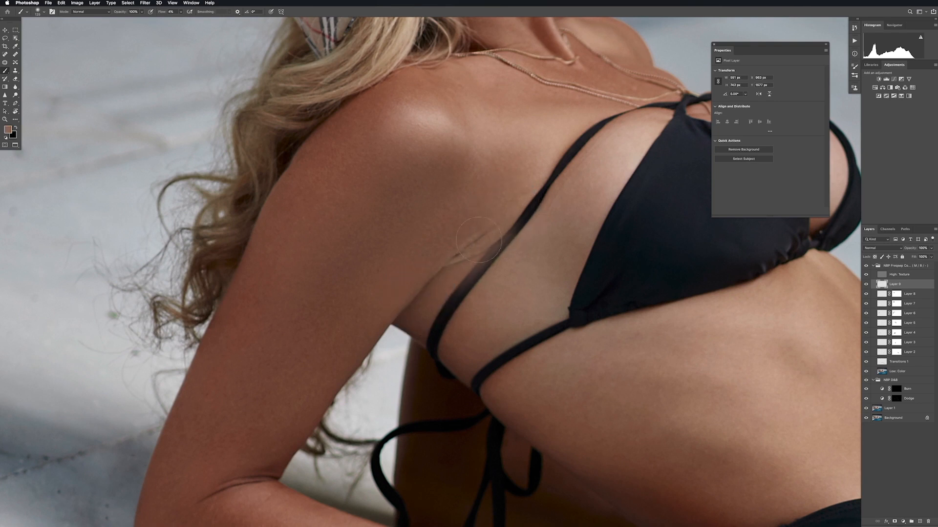
{"action": "left_click", "coordinate": [440, 244], "text": "alt"}
{"action": "left_click", "coordinate": [480, 207], "text": "alt"}
Add a mask to the armpit layer and mask out the paint that spilled onto the bikini strap
{"action": "left_click", "coordinate": [894, 521]}
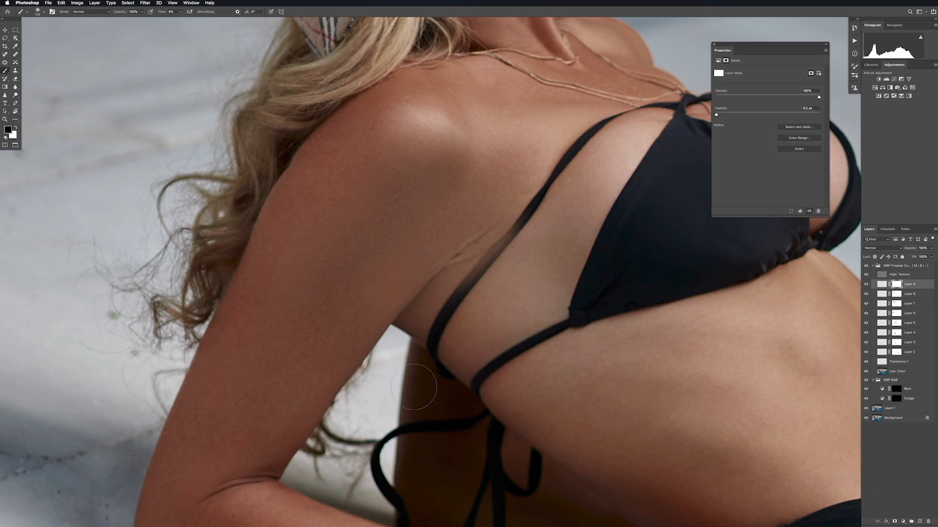
{"action": "key", "text": "bracketleft"}
{"action": "key", "text": "bracketleft"}
{"action": "key", "text": "bracketleft"}
{"action": "key", "text": "bracketleft"}
{"action": "key", "text": "bracketleft"}
{"action": "left_click_drag", "start_coordinate": [456, 300], "coordinate": [512, 233]}
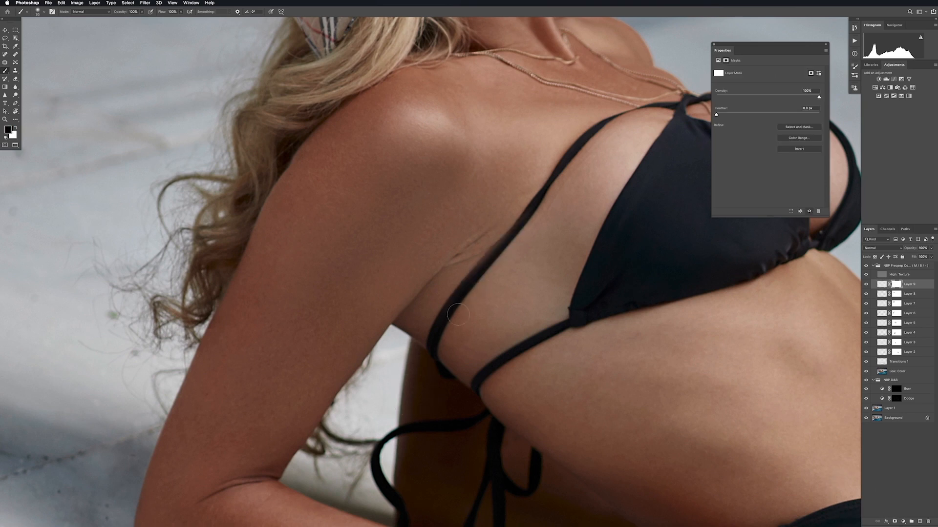
{"action": "left_click_drag", "start_coordinate": [473, 285], "coordinate": [493, 259]}
Soften the masked edge beside the bikini strap and reduce the armpit layer's opacity
{"action": "key", "text": "bracketright"}
{"action": "key", "text": "bracketright"}
{"action": "key", "text": "bracketright"}
{"action": "key", "text": "bracketright"}
{"action": "key", "text": "bracketright"}
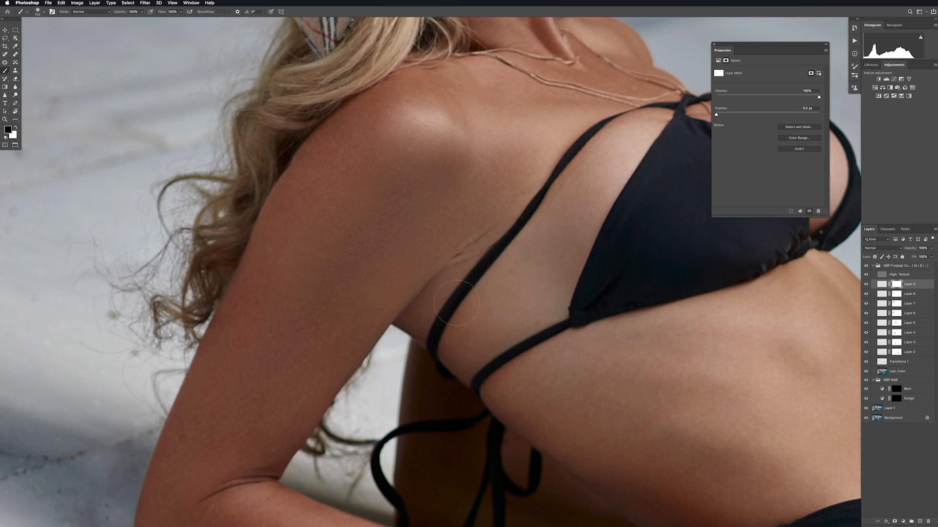
{"action": "mouse_move", "coordinate": [508, 237]}
{"action": "left_mouse_down"}
{"action": "mouse_move", "coordinate": [439, 261]}
{"action": "mouse_move", "coordinate": [493, 235]}
{"action": "left_mouse_up"}
{"action": "key", "text": "bracketleft"}
{"action": "key", "text": "bracketleft"}
{"action": "key", "text": "bracketleft"}
{"action": "key", "text": "bracketleft"}
{"action": "key", "text": "bracketleft"}
{"action": "key", "text": "bracketleft"}
{"action": "key", "text": "bracketleft"}
{"action": "key", "text": "bracketleft"}
{"action": "key", "text": "bracketleft"}
{"action": "key", "text": "bracketleft"}
{"action": "key", "text": "v"}
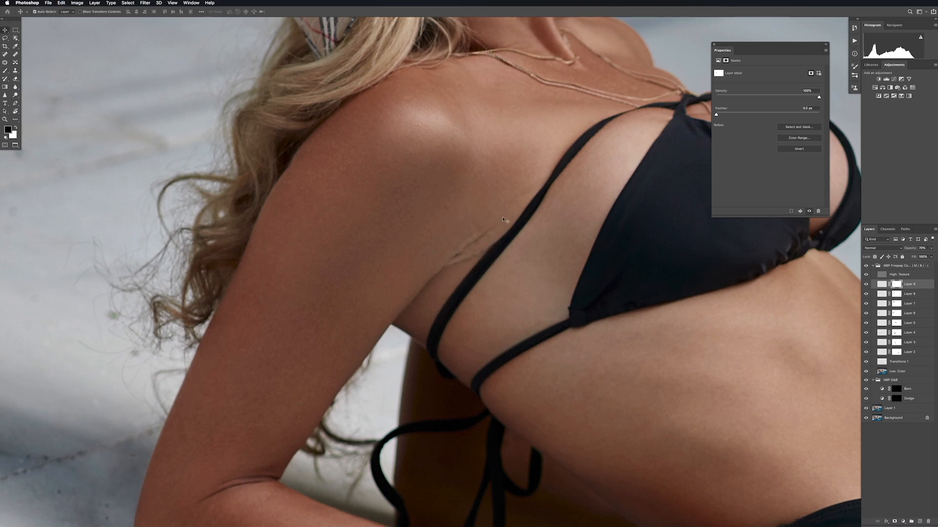
{"action": "key", "text": "super+0"}
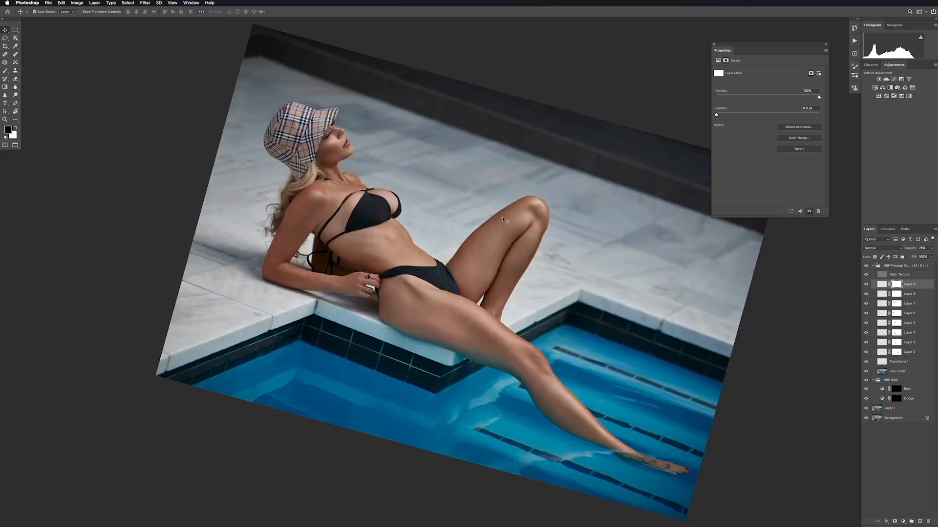
Straighten the canvas, check the armpit up close and lower the armpit layer's opacity further
{"action": "key", "text": "r"}
{"action": "key", "text": "Escape"}
{"action": "key", "text": "super+0"}
{"action": "key", "text": "z"}
{"action": "left_click_drag", "start_coordinate": [282, 253], "coordinate": [351, 246]}
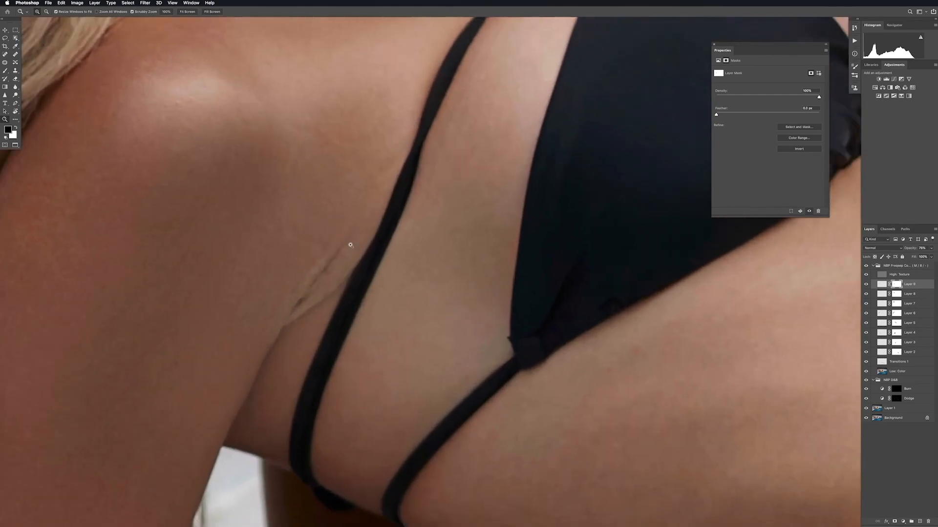
{"action": "key", "text": "super+0"}
{"action": "key", "text": "v"}
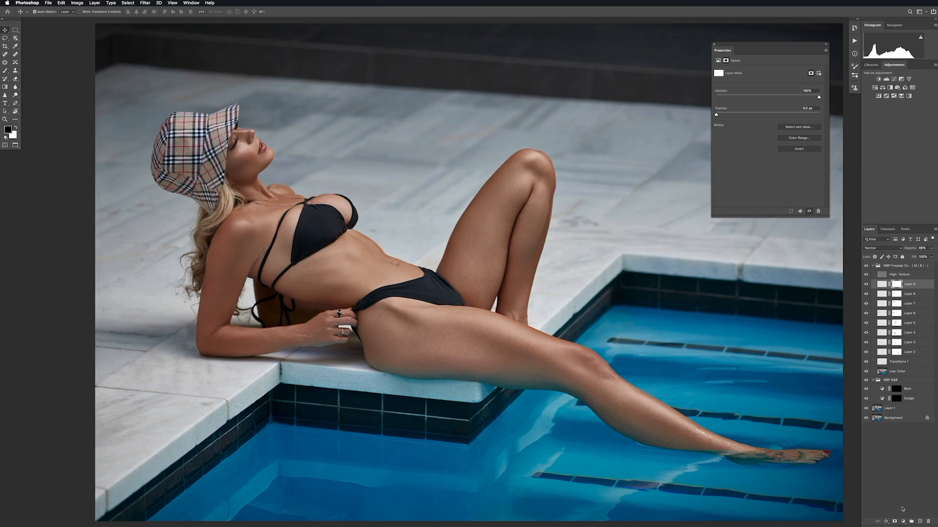
Add a new layer and paint sampled skin tones over the outer part of the raised thigh near the bikini bottom
{"action": "left_click", "coordinate": [920, 521]}
{"action": "key", "text": "z"}
{"action": "mouse_move", "coordinate": [507, 240]}
{"action": "left_mouse_down"}
{"action": "mouse_move", "coordinate": [538, 251]}
{"action": "mouse_move", "coordinate": [504, 232]}
{"action": "left_mouse_up"}
{"action": "key", "text": "b"}
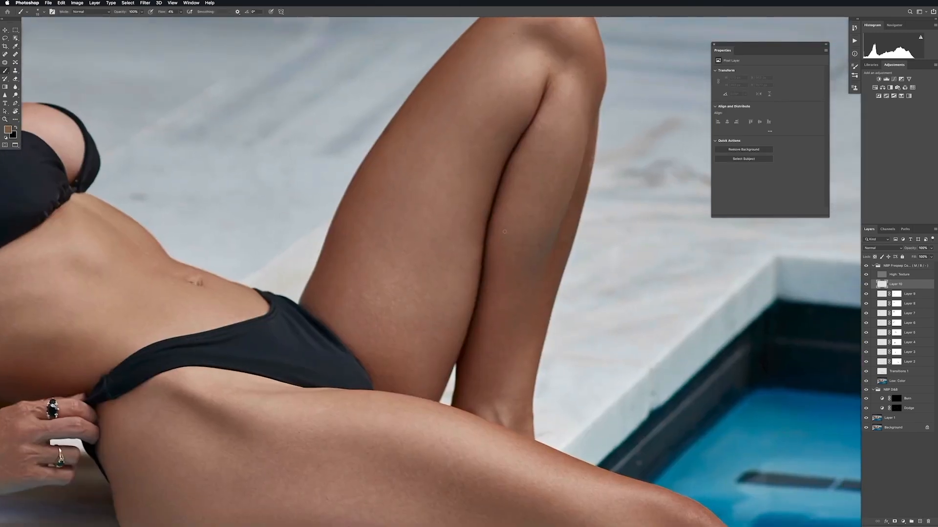
{"action": "key", "text": "bracketright"}
{"action": "key", "text": "bracketright"}
{"action": "key", "text": "bracketright"}
{"action": "left_click", "coordinate": [329, 262], "text": "alt"}
{"action": "mouse_move", "coordinate": [317, 277]}
{"action": "left_mouse_down"}
{"action": "mouse_move", "coordinate": [323, 238]}
{"action": "mouse_move", "coordinate": [343, 345]}
{"action": "left_mouse_up"}
{"action": "left_click", "coordinate": [337, 253], "text": "alt"}
{"action": "left_click", "coordinate": [369, 261], "text": "alt"}
{"action": "left_click", "coordinate": [401, 295], "text": "alt"}
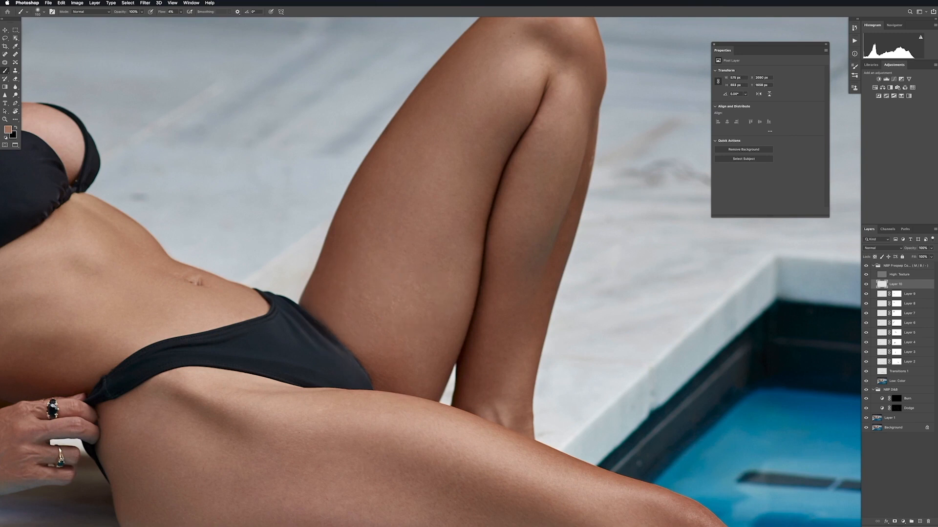
Smooth the base of the raised thigh beside the bikini bottom with repeatedly sampled skin tones
{"action": "left_click", "coordinate": [418, 365], "text": "alt"}
{"action": "left_click", "coordinate": [442, 367], "text": "alt"}
{"action": "left_click_drag", "start_coordinate": [454, 360], "coordinate": [438, 375]}
{"action": "left_click", "coordinate": [453, 309], "text": "alt"}
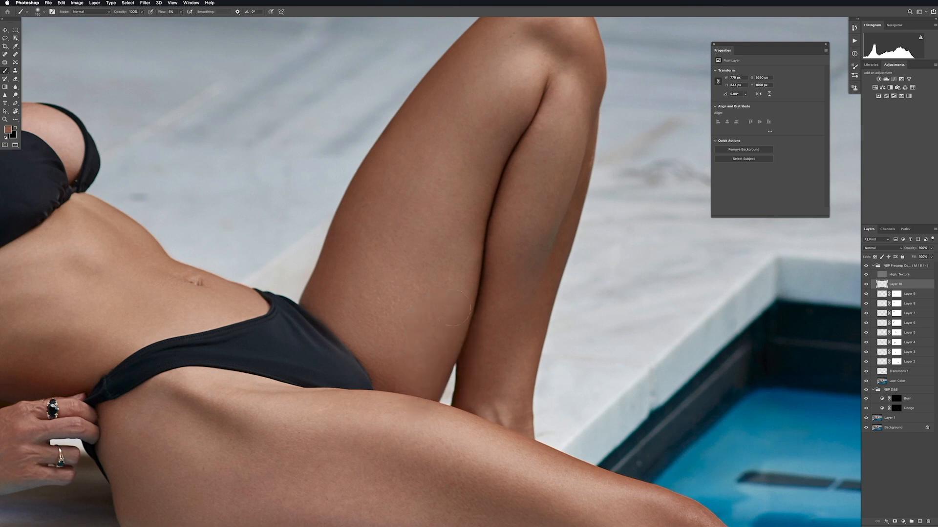
{"action": "left_click", "coordinate": [441, 306], "text": "alt"}
{"action": "left_click_drag", "start_coordinate": [400, 299], "coordinate": [427, 269]}
{"action": "left_click", "coordinate": [385, 382], "text": "alt"}
{"action": "left_click_drag", "start_coordinate": [373, 375], "coordinate": [357, 362]}
{"action": "left_click", "coordinate": [371, 359], "text": "alt"}
{"action": "left_click", "coordinate": [376, 382], "text": "alt"}
{"action": "left_click", "coordinate": [393, 348], "text": "alt"}
{"action": "left_click", "coordinate": [455, 351], "text": "alt"}
Blend the raised thigh's inner edge along the calf with a larger brush and nearby skin tones
{"action": "key", "text": "bracketright"}
{"action": "left_click_drag", "start_coordinate": [469, 291], "coordinate": [465, 329]}
{"action": "left_click", "coordinate": [474, 283], "text": "alt"}
{"action": "left_click_drag", "start_coordinate": [475, 273], "coordinate": [472, 299]}
{"action": "left_click", "coordinate": [451, 283], "text": "alt"}
{"action": "left_click", "coordinate": [391, 285], "text": "alt"}
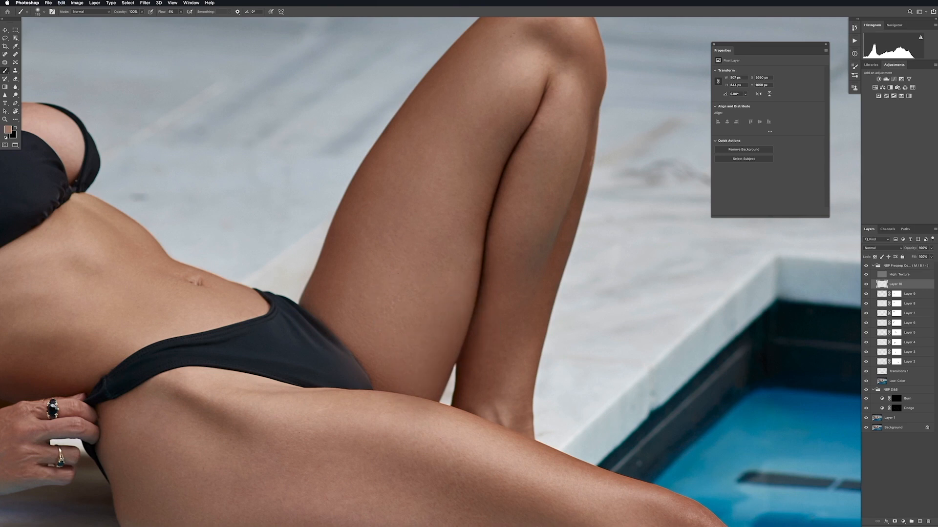
Even out the outer edge and middle of the raised thigh with sampled skin tones
{"action": "left_click", "coordinate": [357, 202], "text": "alt"}
{"action": "mouse_move", "coordinate": [365, 215]}
{"action": "left_mouse_down"}
{"action": "mouse_move", "coordinate": [361, 244]}
{"action": "mouse_move", "coordinate": [374, 262]}
{"action": "left_mouse_up"}
{"action": "left_click", "coordinate": [329, 250], "text": "alt"}
{"action": "left_click", "coordinate": [364, 278], "text": "alt"}
{"action": "left_click", "coordinate": [372, 292], "text": "alt"}
{"action": "left_click", "coordinate": [372, 164], "text": "alt"}
{"action": "left_click", "coordinate": [364, 243], "text": "alt"}
{"action": "left_click", "coordinate": [367, 190], "text": "alt"}
{"action": "left_click", "coordinate": [383, 250], "text": "alt"}
{"action": "left_click", "coordinate": [346, 283], "text": "alt"}
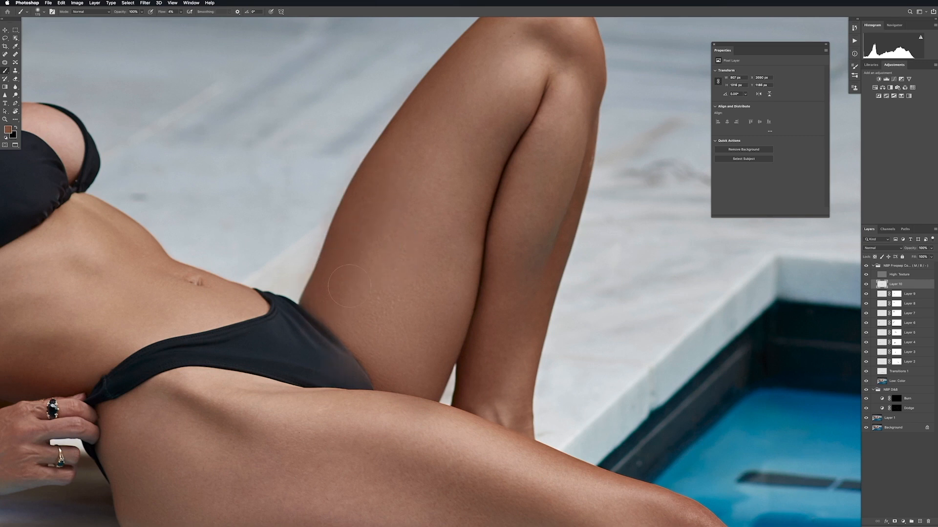
{"action": "left_click", "coordinate": [468, 315], "text": "alt"}
Add a mask to the thigh layer and mask out the paint spilled onto the bikini bottom and background
{"action": "left_click", "coordinate": [894, 522]}
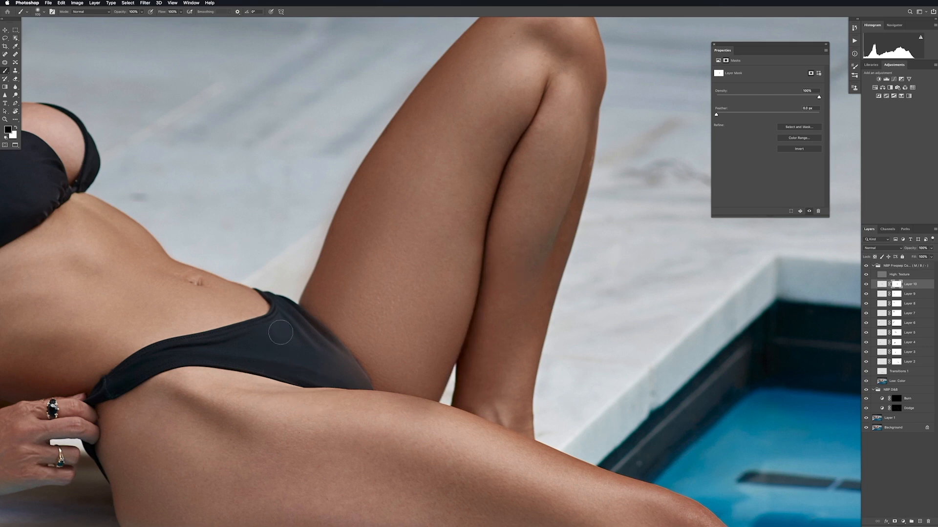
{"action": "key", "text": "bracketleft"}
{"action": "key", "text": "bracketleft"}
{"action": "key", "text": "bracketleft"}
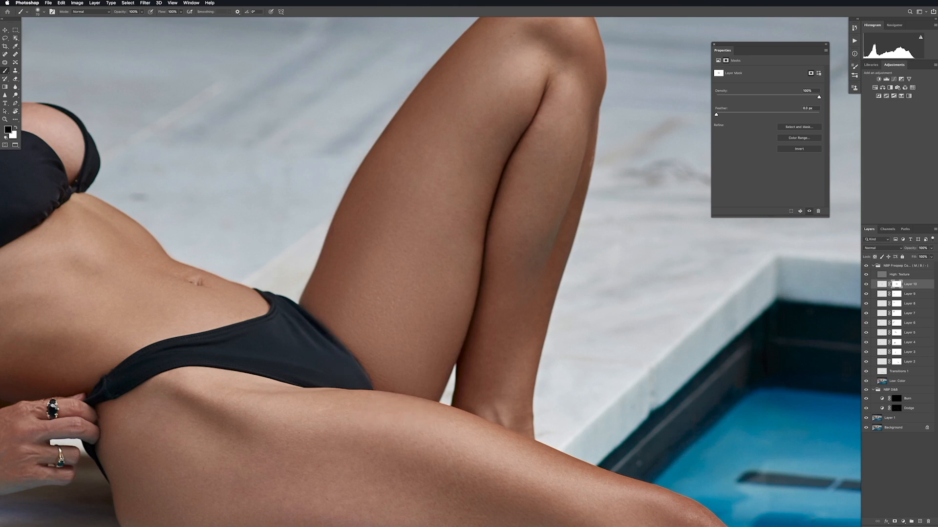
Set the thigh layer's opacity to 70% and compare the picture with and without it
{"action": "key", "text": "v"}
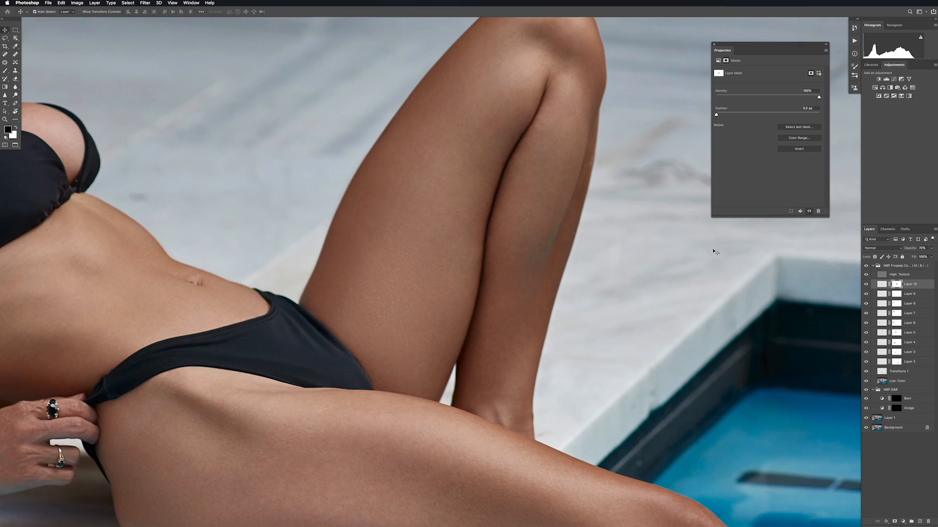
{"action": "left_click", "coordinate": [865, 284]}
{"action": "left_click", "coordinate": [866, 285]}
{"action": "key", "text": "super+0"}
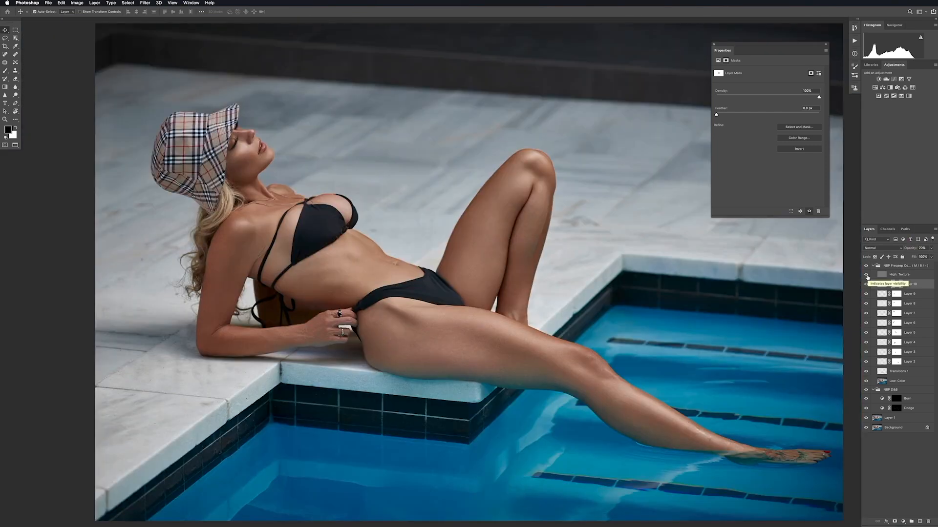
Add a new layer and paint sampled skin tones along the raised thigh's inner edge below the knee
{"action": "left_click", "coordinate": [919, 522]}
{"action": "key", "text": "z"}
{"action": "left_click_drag", "start_coordinate": [531, 210], "coordinate": [440, 225]}
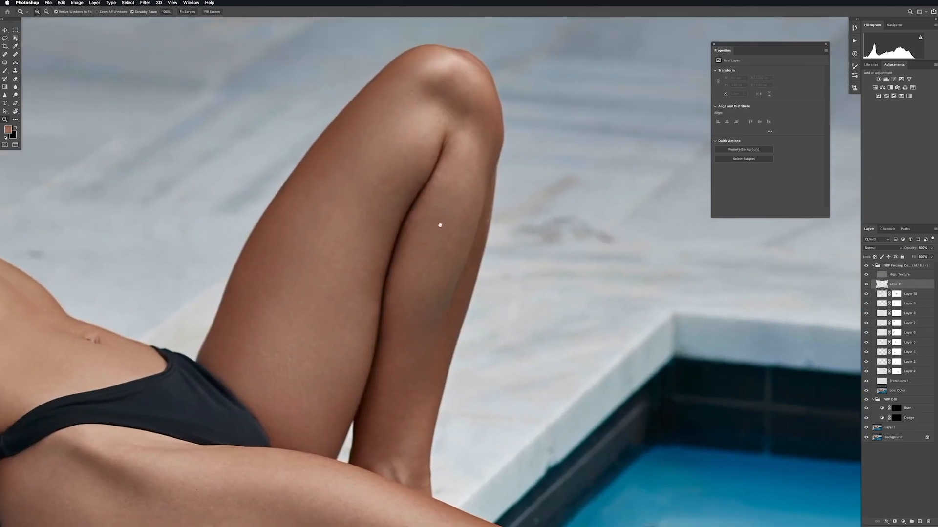
{"action": "key", "text": "b"}
{"action": "key", "text": "bracketright"}
{"action": "key", "text": "bracketright"}
{"action": "key", "text": "bracketright"}
{"action": "key", "text": "bracketright"}
{"action": "left_click", "coordinate": [393, 225], "text": "alt"}
{"action": "left_click_drag", "start_coordinate": [400, 208], "coordinate": [372, 297]}
{"action": "left_click", "coordinate": [394, 175], "text": "alt"}
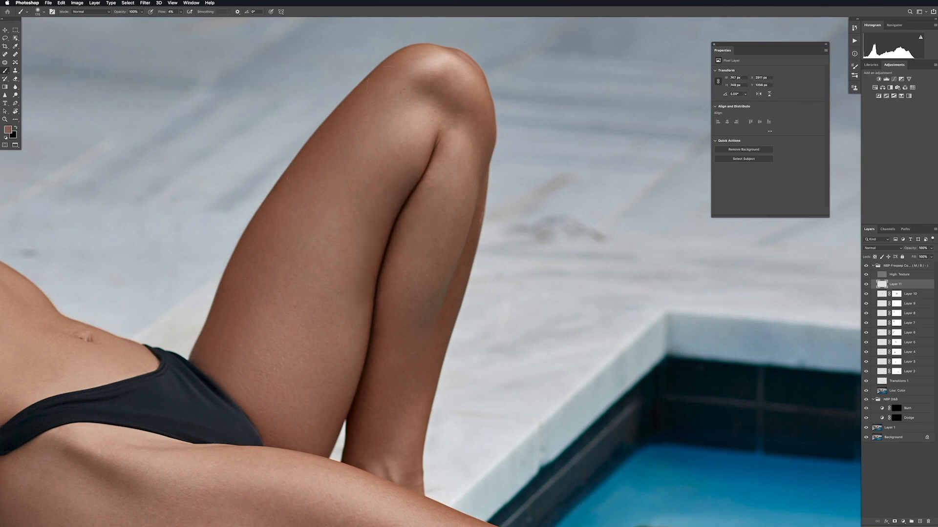
Blend the highlights and shadows on the raised knee with sampled skin tones
{"action": "left_click", "coordinate": [428, 92], "text": "alt"}
{"action": "left_click_drag", "start_coordinate": [434, 84], "coordinate": [446, 89]}
{"action": "left_click", "coordinate": [446, 108], "text": "alt"}
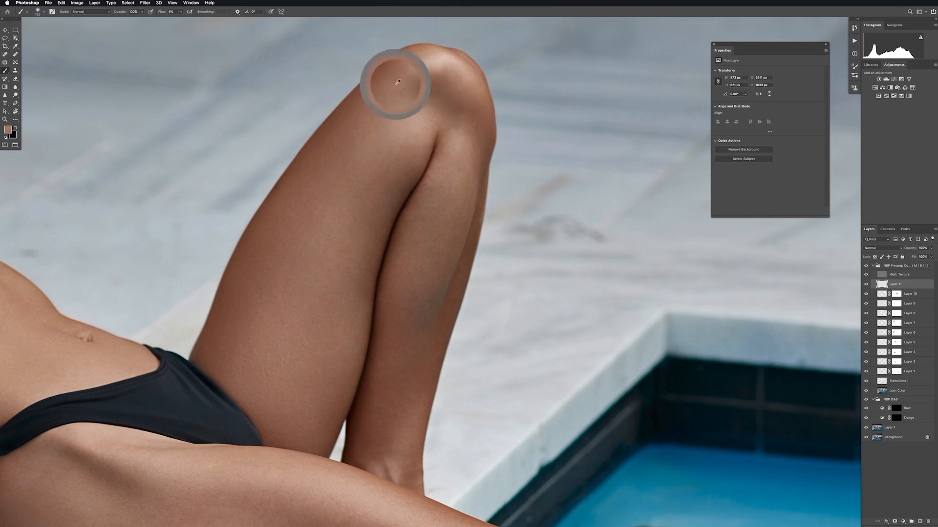
{"action": "left_click_drag", "start_coordinate": [422, 87], "coordinate": [441, 77]}
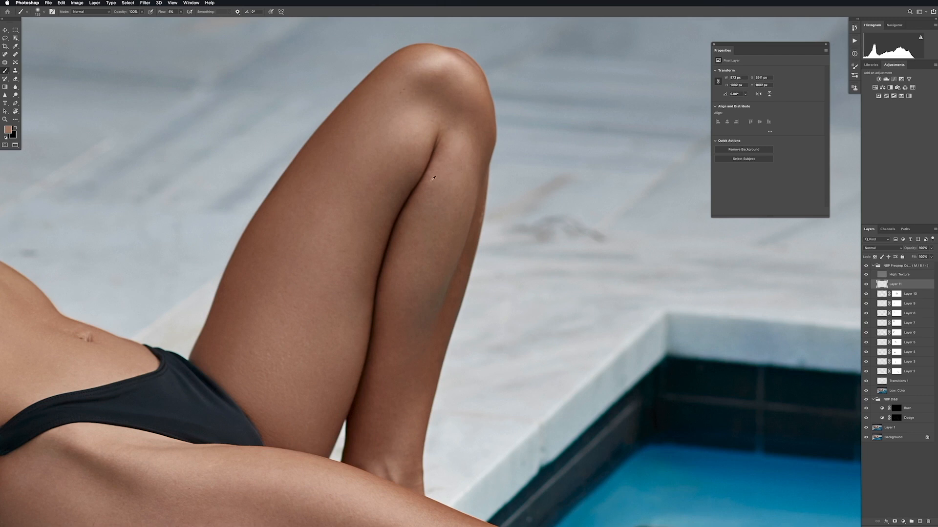
Smooth the bluish patch and tonal transitions on the raised leg's calf with sampled skin tones
{"action": "left_click", "coordinate": [457, 226], "text": "alt"}
{"action": "left_click_drag", "start_coordinate": [404, 303], "coordinate": [416, 411]}
{"action": "left_click", "coordinate": [428, 336], "text": "alt"}
{"action": "left_click_drag", "start_coordinate": [427, 334], "coordinate": [436, 332]}
{"action": "left_click_drag", "start_coordinate": [407, 342], "coordinate": [404, 404]}
Even out the raised leg's lower calf and ankle with sampled skin tones
{"action": "left_click", "coordinate": [412, 394], "text": "alt"}
{"action": "left_click_drag", "start_coordinate": [409, 398], "coordinate": [381, 409]}
{"action": "left_click_drag", "start_coordinate": [381, 410], "coordinate": [404, 383]}
{"action": "left_click", "coordinate": [408, 441], "text": "alt"}
{"action": "left_click_drag", "start_coordinate": [380, 479], "coordinate": [390, 461]}
Add a mask to the knee and calf layer and compare the leg with and without it
{"action": "left_click", "coordinate": [894, 521]}
{"action": "key", "text": "d"}
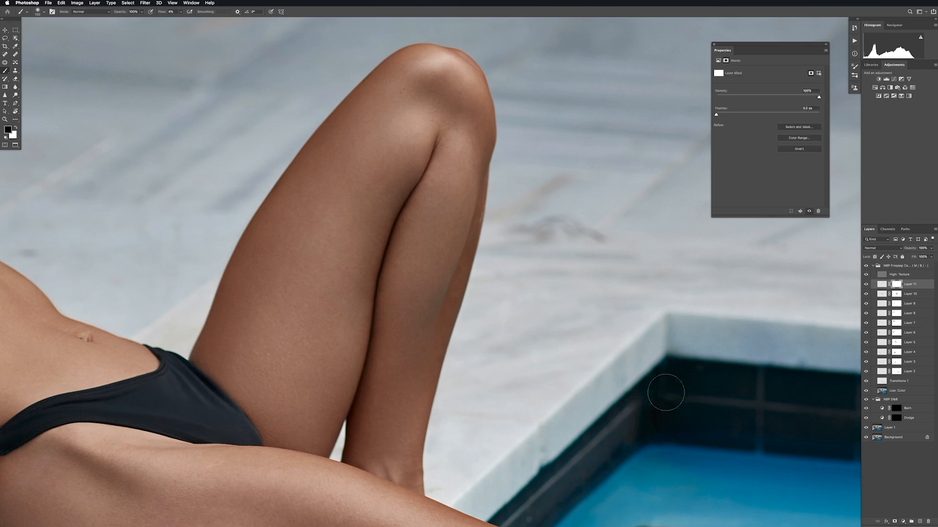
{"action": "key", "text": "bracketleft"}
{"action": "key", "text": "bracketleft"}
{"action": "left_click", "coordinate": [865, 285]}
{"action": "left_click", "coordinate": [866, 284]}
Lower the knee and calf layer's opacity and view the whole picture
{"action": "key", "text": "v"}
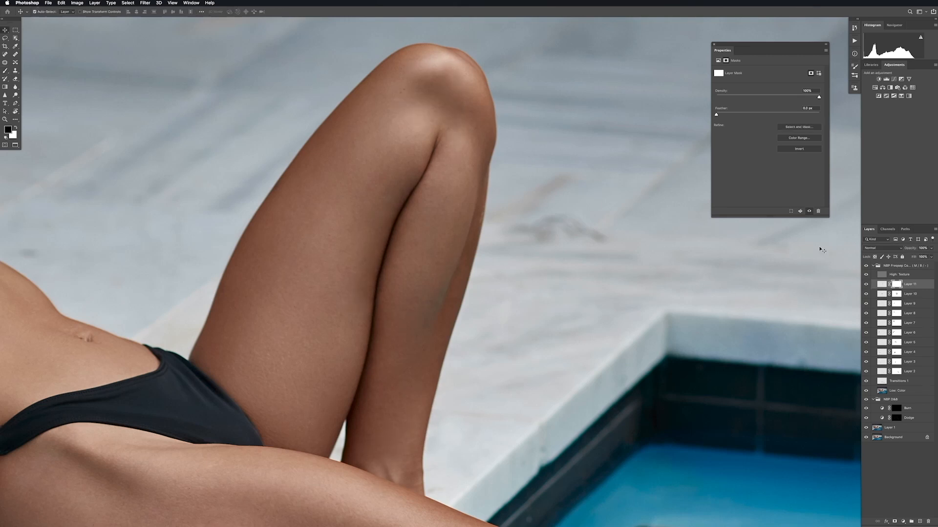
{"action": "key", "text": "super+0"}
{"action": "left_click_drag", "start_coordinate": [536, 270], "coordinate": [482, 272]}
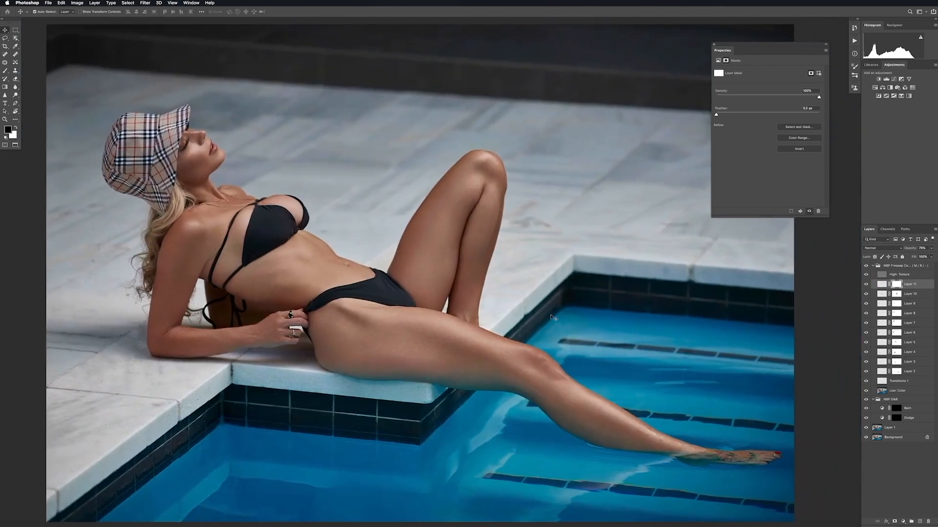
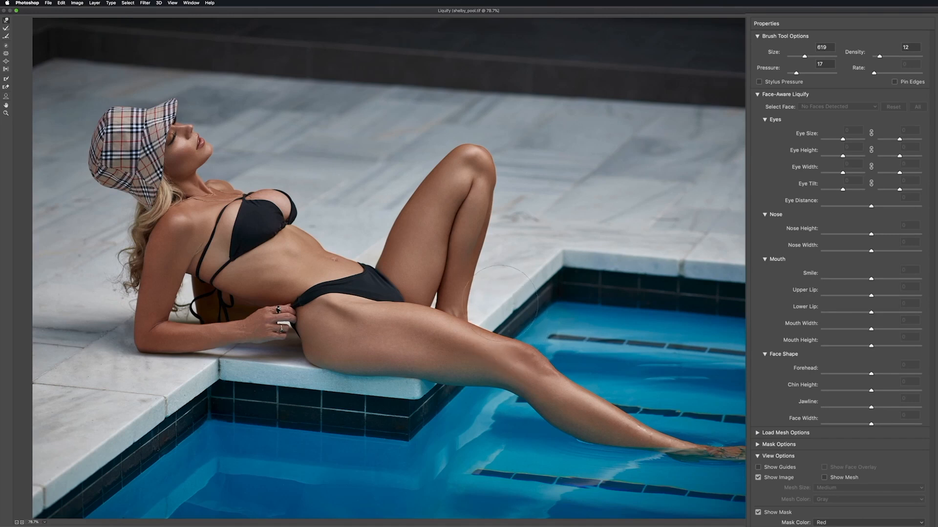
Push the back edge of the hip beside the hand slightly inward with the Forward Warp tool
{"action": "key", "text": "super+plus"}
{"action": "key", "text": "super+plus"}
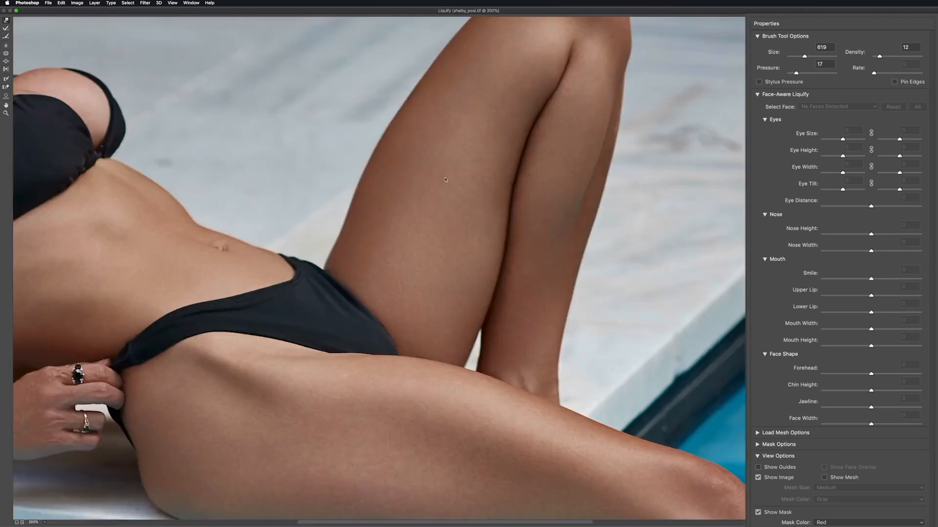
{"action": "left_click_drag", "start_coordinate": [286, 345], "coordinate": [495, 148]}
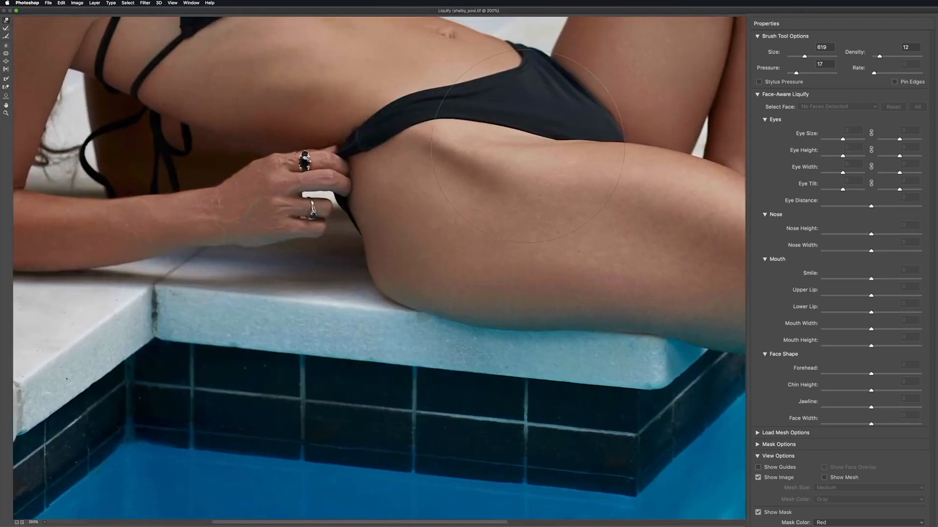
{"action": "key", "text": "super+minus"}
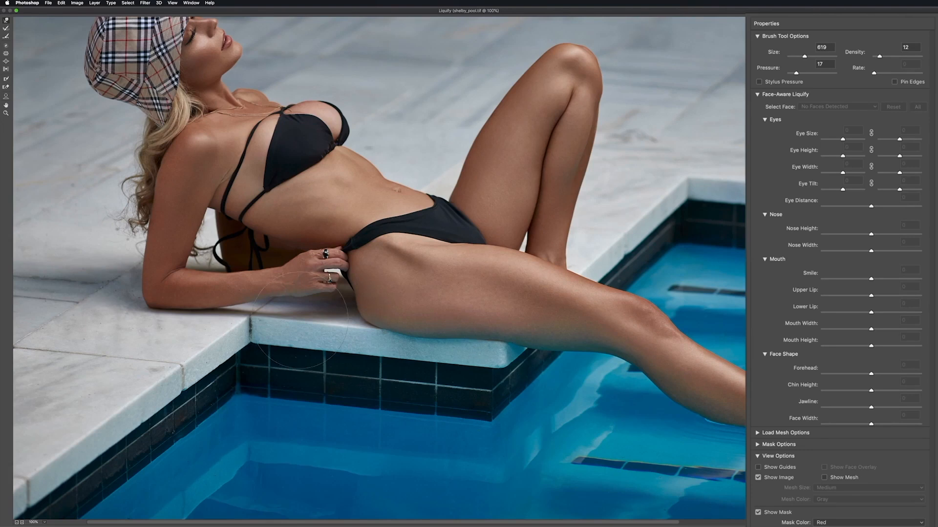
{"action": "mouse_move", "coordinate": [778, 49]}
{"action": "left_mouse_down"}
{"action": "mouse_move", "coordinate": [749, 56]}
{"action": "mouse_move", "coordinate": [792, 53]}
{"action": "left_mouse_up"}
{"action": "left_click_drag", "start_coordinate": [360, 318], "coordinate": [368, 317]}
Nudge the bikini top's outer edge inward at brush size 221 and the raised thigh's front edge inward at size 554
{"action": "left_click_drag", "start_coordinate": [774, 54], "coordinate": [767, 53]}
{"action": "left_click_drag", "start_coordinate": [778, 53], "coordinate": [749, 55]}
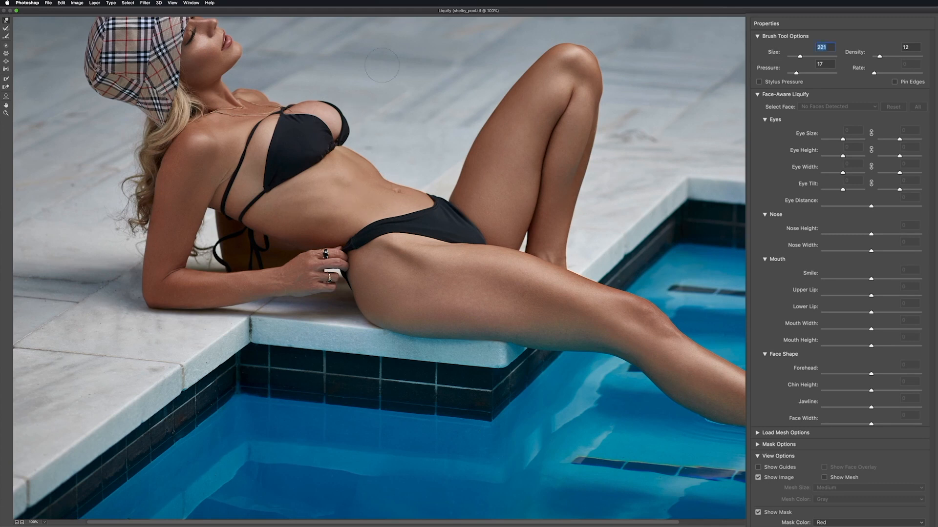
{"action": "left_click_drag", "start_coordinate": [352, 129], "coordinate": [348, 129]}
{"action": "left_click_drag", "start_coordinate": [770, 53], "coordinate": [825, 53]}
{"action": "left_click_drag", "start_coordinate": [461, 179], "coordinate": [464, 180]}
Refine the contour of the chin and jaw with a small nudge of a slightly reduced warp brush
{"action": "scroll", "coordinate": [514, 229], "scroll_direction": "up", "scroll_amount": 5}
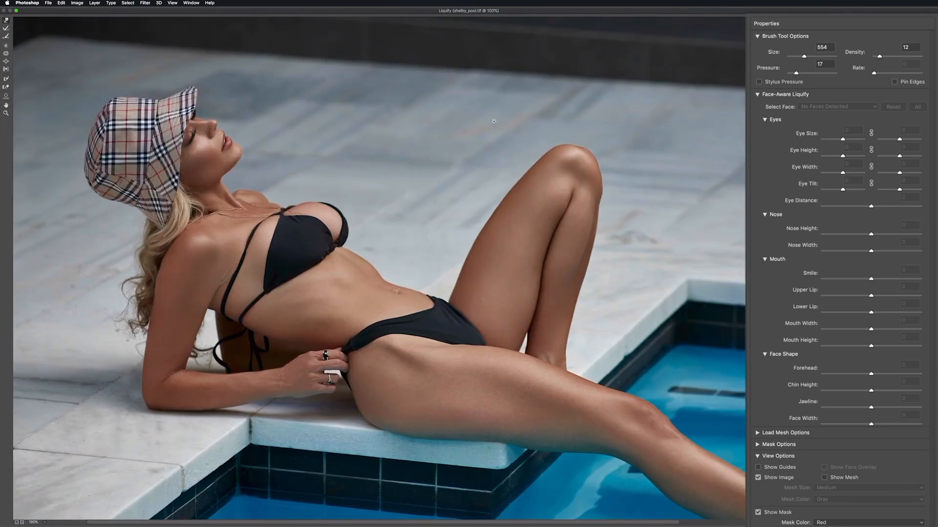
{"action": "key", "text": "super+plus"}
{"action": "key", "text": "super+plus"}
{"action": "left_click_drag", "start_coordinate": [74, 262], "coordinate": [404, 299]}
{"action": "left_click_drag", "start_coordinate": [303, 243], "coordinate": [415, 323]}
{"action": "mouse_move", "coordinate": [273, 192]}
{"action": "left_mouse_down"}
{"action": "mouse_move", "coordinate": [399, 302]}
{"action": "mouse_move", "coordinate": [459, 334]}
{"action": "left_mouse_up"}
{"action": "key", "text": "super+minus"}
{"action": "left_click_drag", "start_coordinate": [480, 255], "coordinate": [480, 240]}
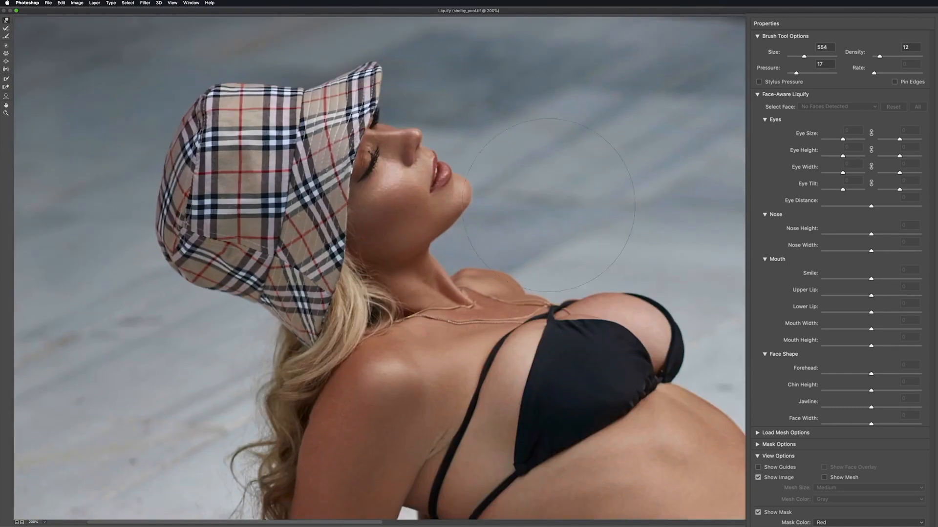
{"action": "left_click_drag", "start_coordinate": [780, 52], "coordinate": [774, 52]}
{"action": "left_click_drag", "start_coordinate": [463, 216], "coordinate": [462, 218]}
Set the warp brush size to 364 and push the tip of the hat's brim slightly up and outward
{"action": "left_click_drag", "start_coordinate": [768, 56], "coordinate": [801, 55]}
{"action": "left_click_drag", "start_coordinate": [519, 328], "coordinate": [517, 189]}
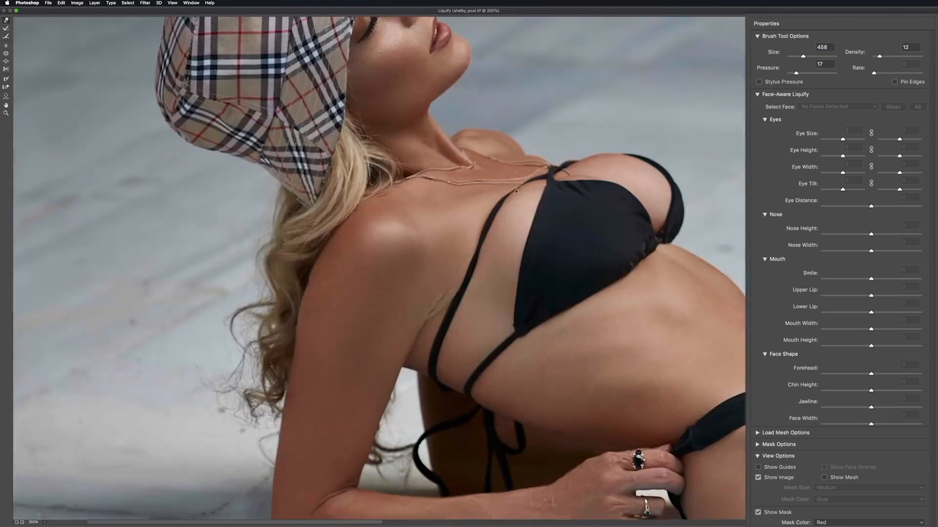
{"action": "left_click_drag", "start_coordinate": [771, 58], "coordinate": [758, 51]}
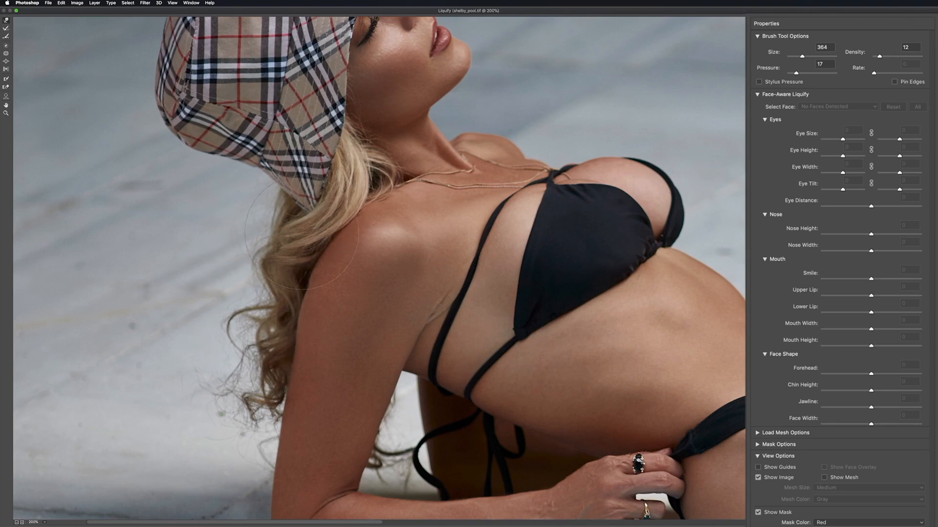
{"action": "scroll", "coordinate": [221, 171], "scroll_direction": "up", "scroll_amount": 10}
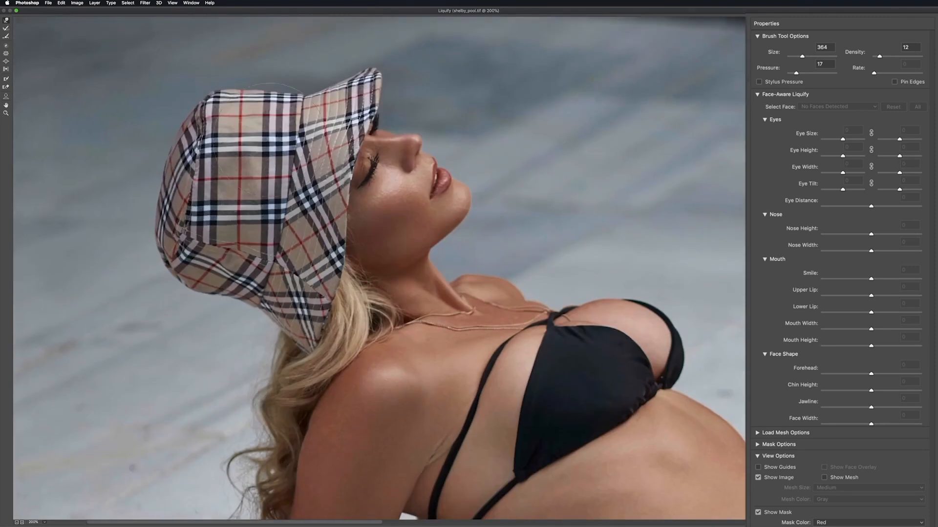
{"action": "left_click_drag", "start_coordinate": [360, 72], "coordinate": [369, 62]}
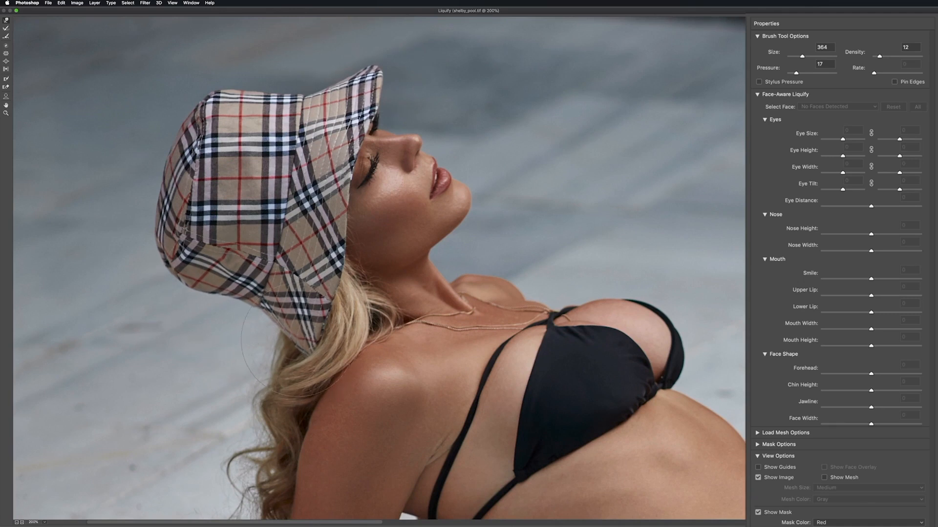
Examine the torso, hips and extended leg up close and check the overall body shape in the whole picture
{"action": "scroll", "coordinate": [424, 338], "scroll_direction": "down", "scroll_amount": 8}
{"action": "scroll", "coordinate": [424, 338], "scroll_direction": "right", "scroll_amount": 4}
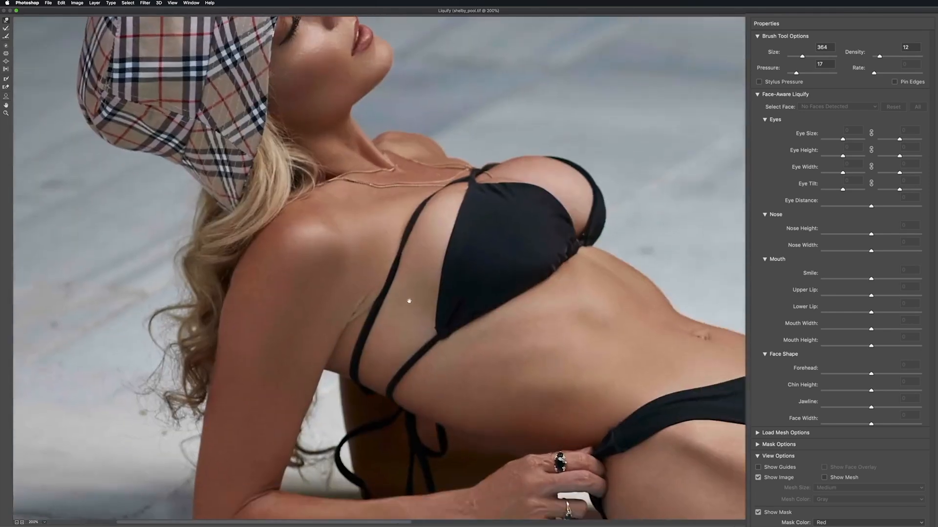
{"action": "scroll", "coordinate": [449, 367], "scroll_direction": "down", "scroll_amount": 4}
{"action": "scroll", "coordinate": [449, 367], "scroll_direction": "right", "scroll_amount": 10}
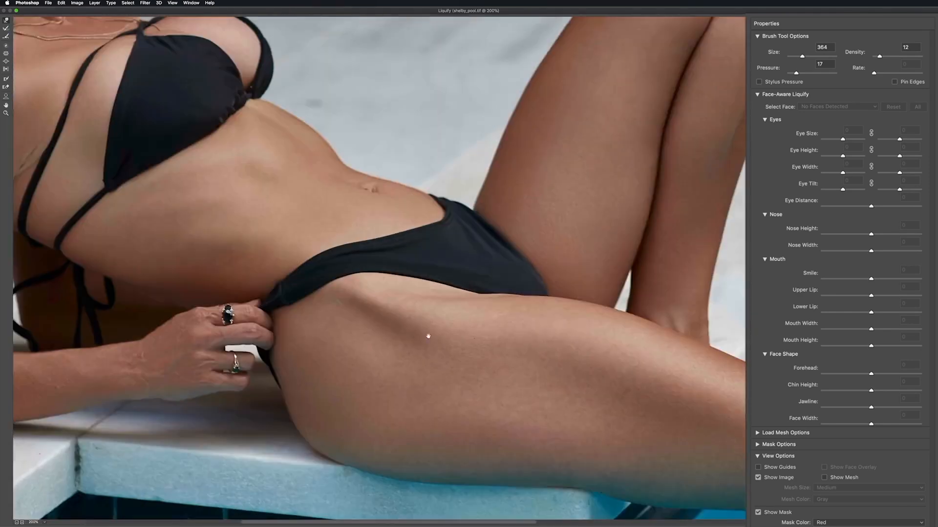
{"action": "scroll", "coordinate": [496, 366], "scroll_direction": "down", "scroll_amount": 5}
{"action": "scroll", "coordinate": [496, 367], "scroll_direction": "right", "scroll_amount": 8}
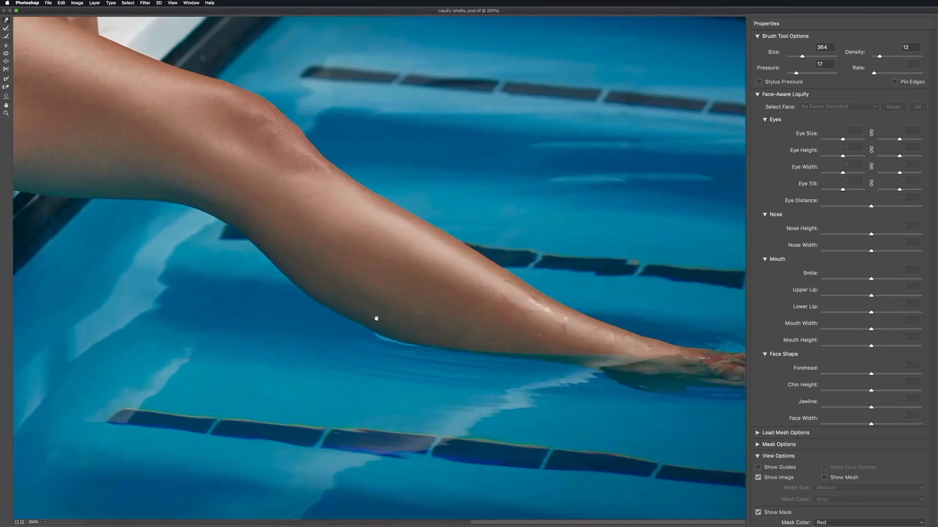
{"action": "key", "text": "super+0"}
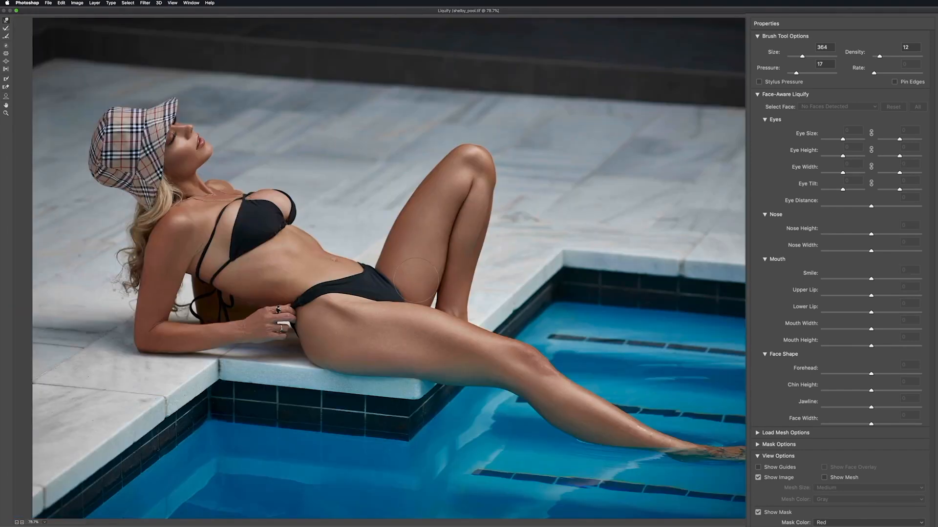
Set the warp brush size to 157 and nudge the far shoulder's upper contour slightly upward
{"action": "key", "text": "z"}
{"action": "left_click_drag", "start_coordinate": [236, 175], "coordinate": [220, 177]}
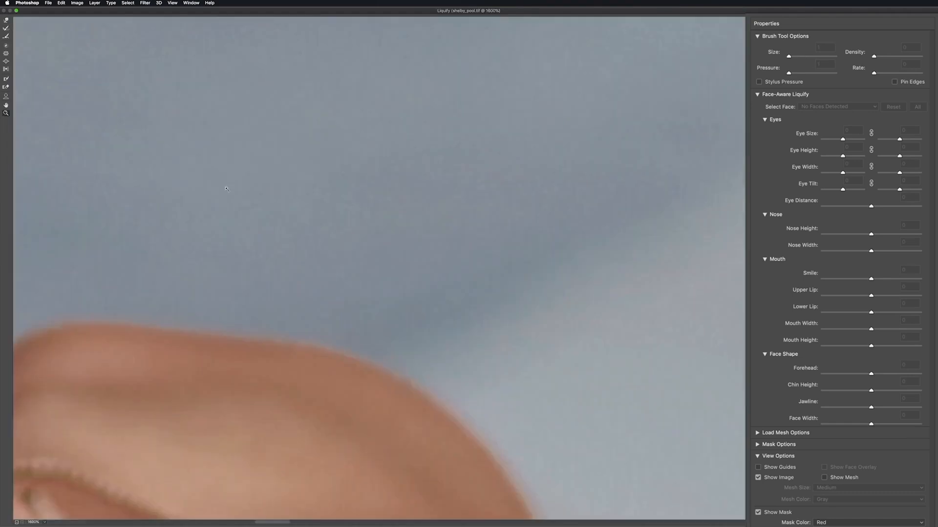
{"action": "left_click", "coordinate": [236, 224], "text": "alt"}
{"action": "left_click", "coordinate": [236, 225], "text": "alt"}
{"action": "left_click", "coordinate": [560, 326], "text": "alt"}
{"action": "key", "text": "w"}
{"action": "type", "text": "157"}
{"action": "key", "text": "Return"}
{"action": "left_click_drag", "start_coordinate": [304, 241], "coordinate": [307, 225]}
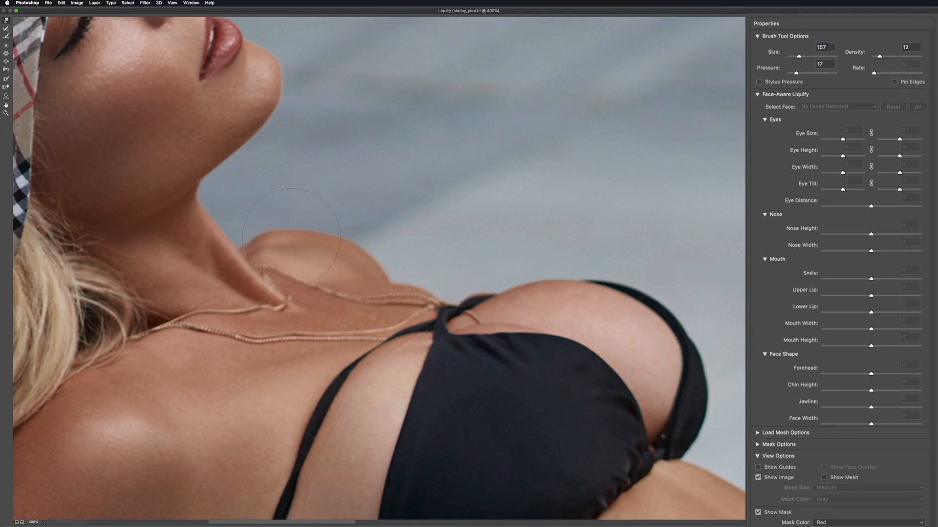
Enlarge the warp brush to size 682 with the whole picture in view
{"action": "key", "text": "super+0"}
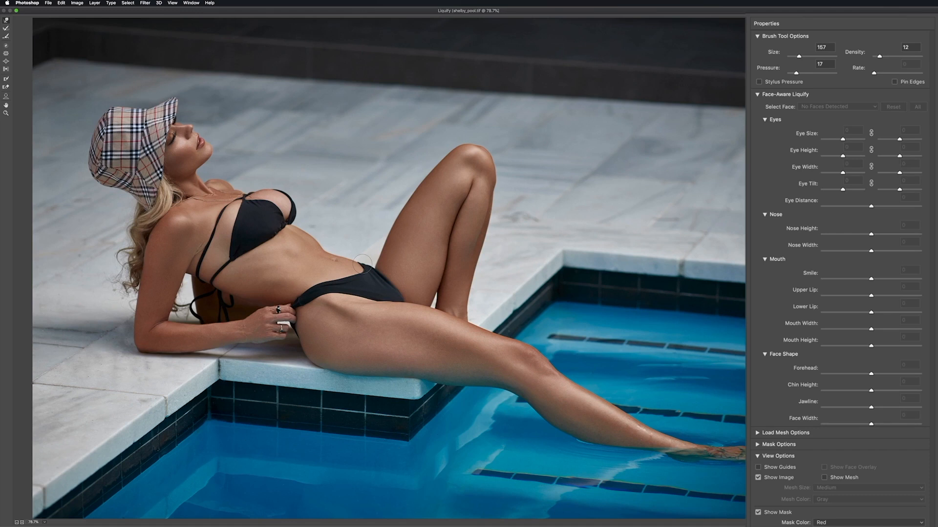
{"action": "left_click_drag", "start_coordinate": [776, 51], "coordinate": [879, 53]}
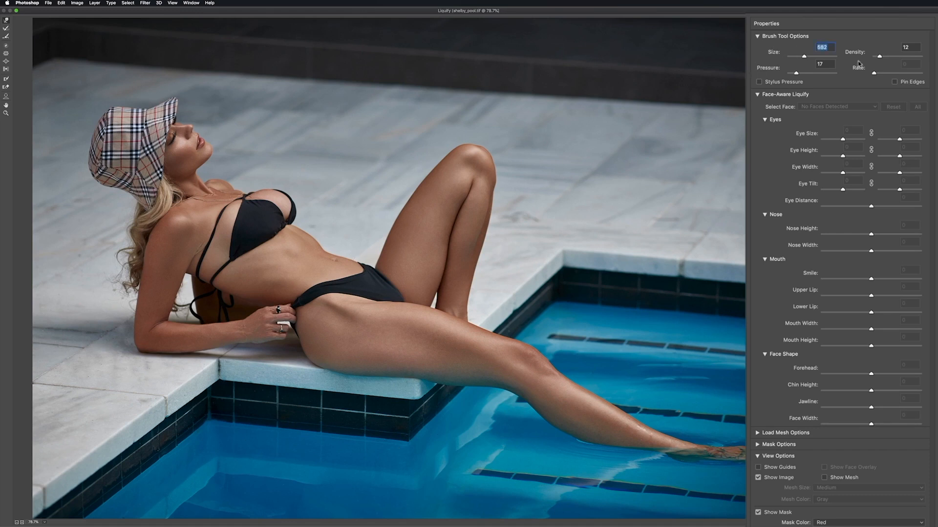